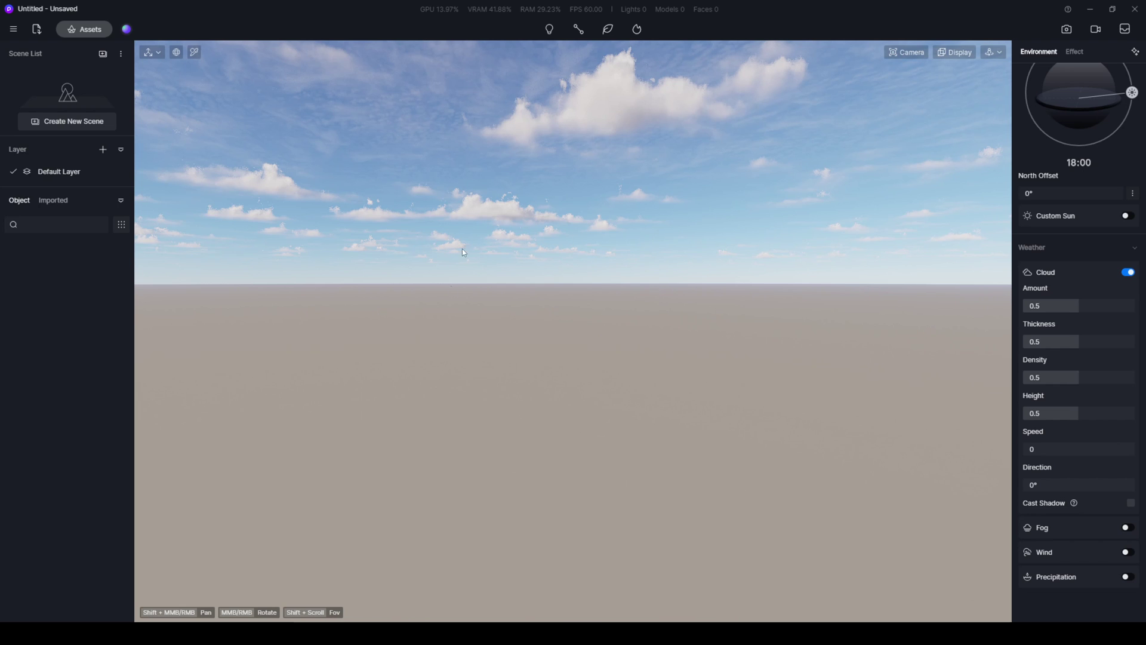
# Search the asset library for PLANE under Models and place the Plane in the scene.
pyautogui.moveTo(714, 333); pyautogui.dragTo(817, 337, button='middle')
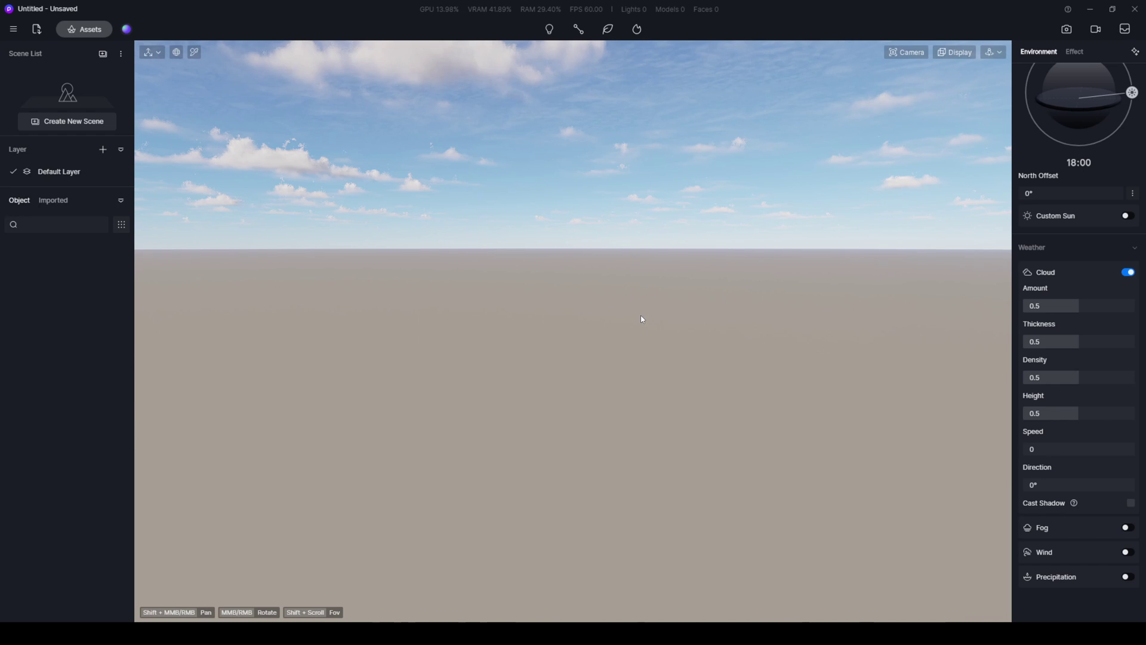
pyautogui.click(103, 29)
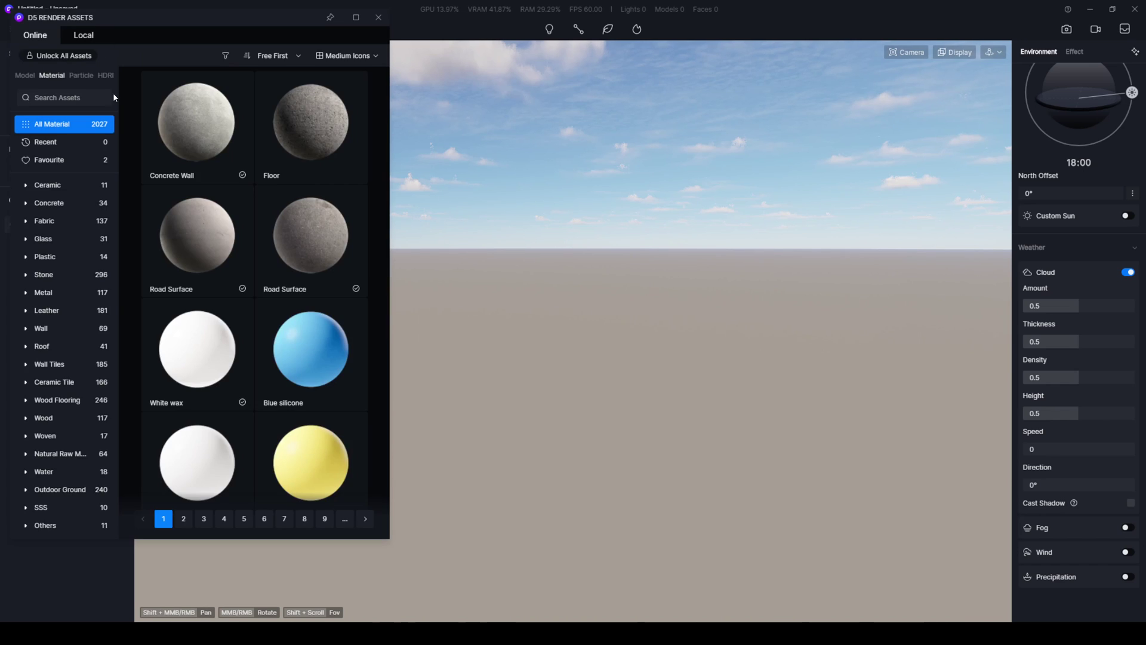
pyautogui.click(65, 96)
pyautogui.write('PLANE')
pyautogui.click(105, 130)
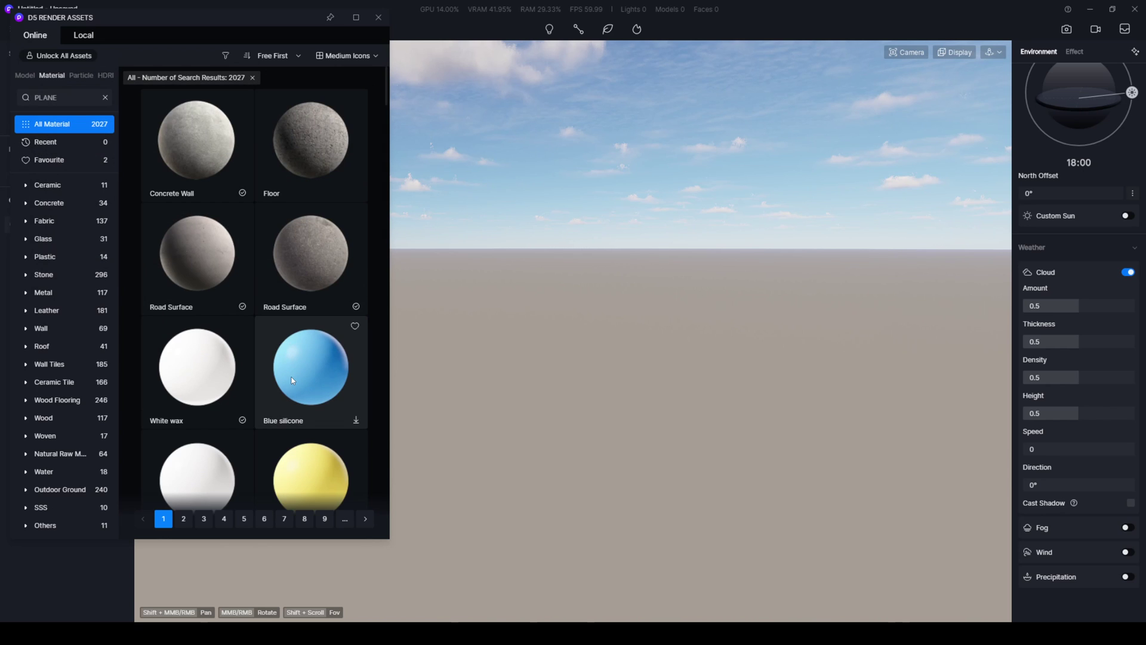
pyautogui.click(24, 75)
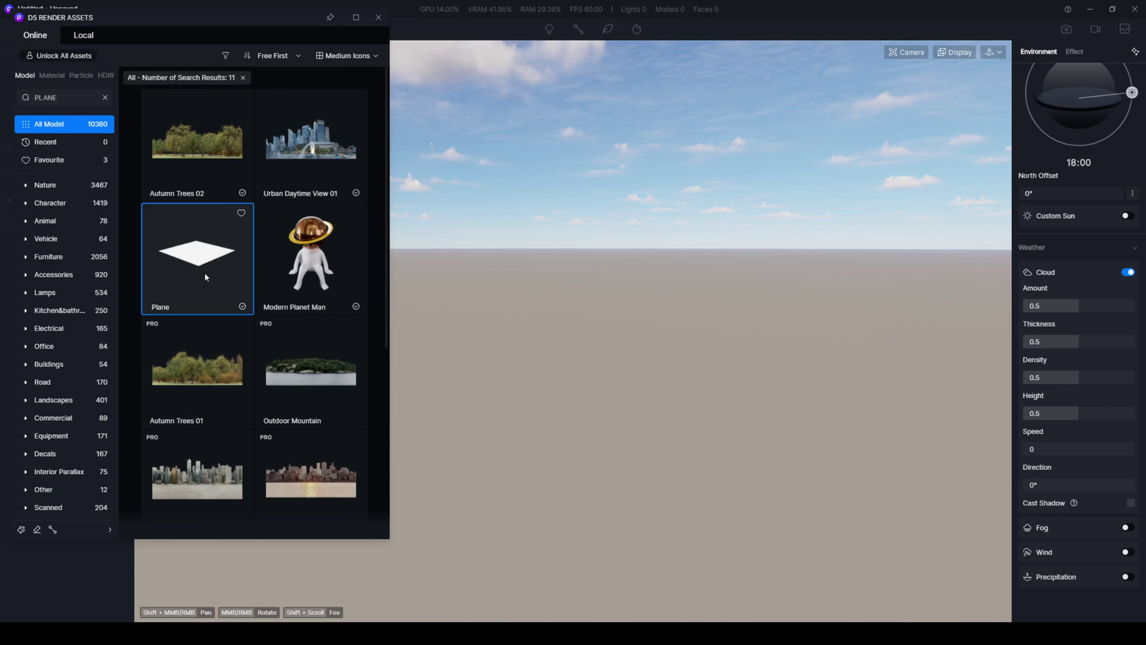
pyautogui.click(216, 281)
pyautogui.click(686, 414)
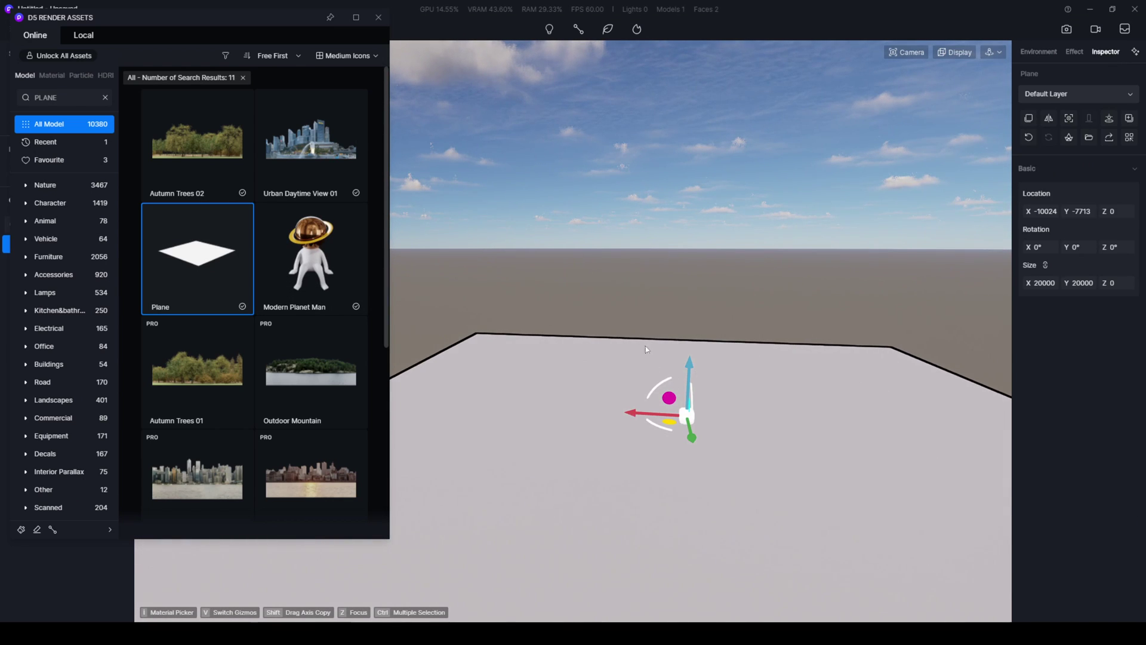
# Enlarge the plane to Size X 200000 so it stretches toward the horizon.
pyautogui.click(1041, 283)
pyautogui.click(763, 341)
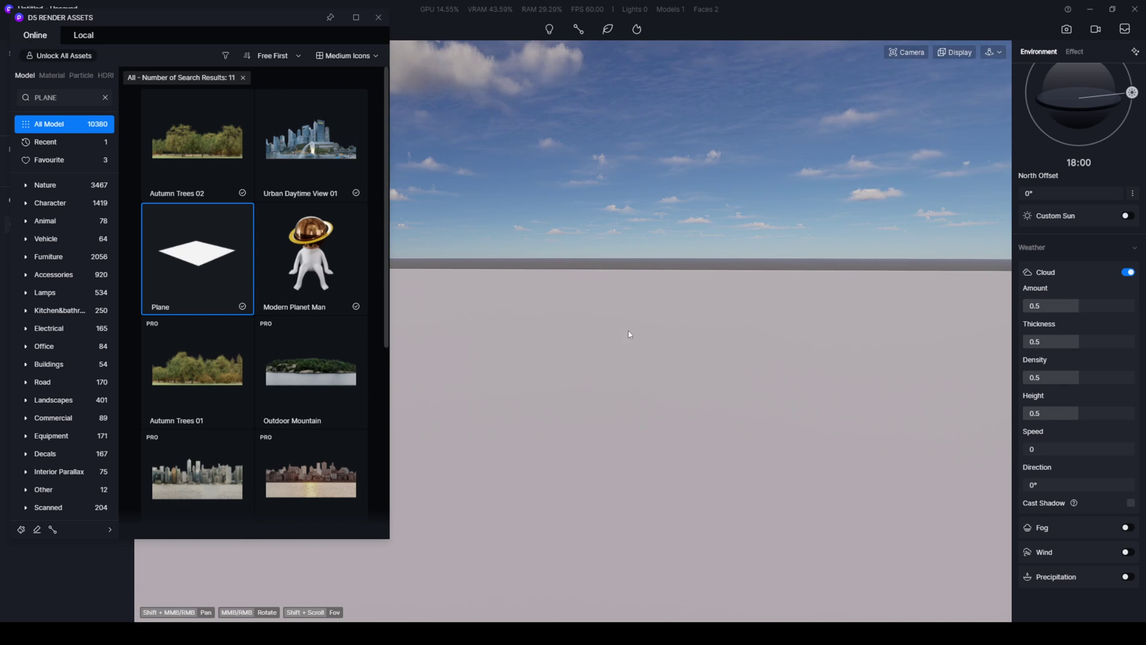
pyautogui.moveTo(692, 346); pyautogui.dragTo(835, 387, button='middle')
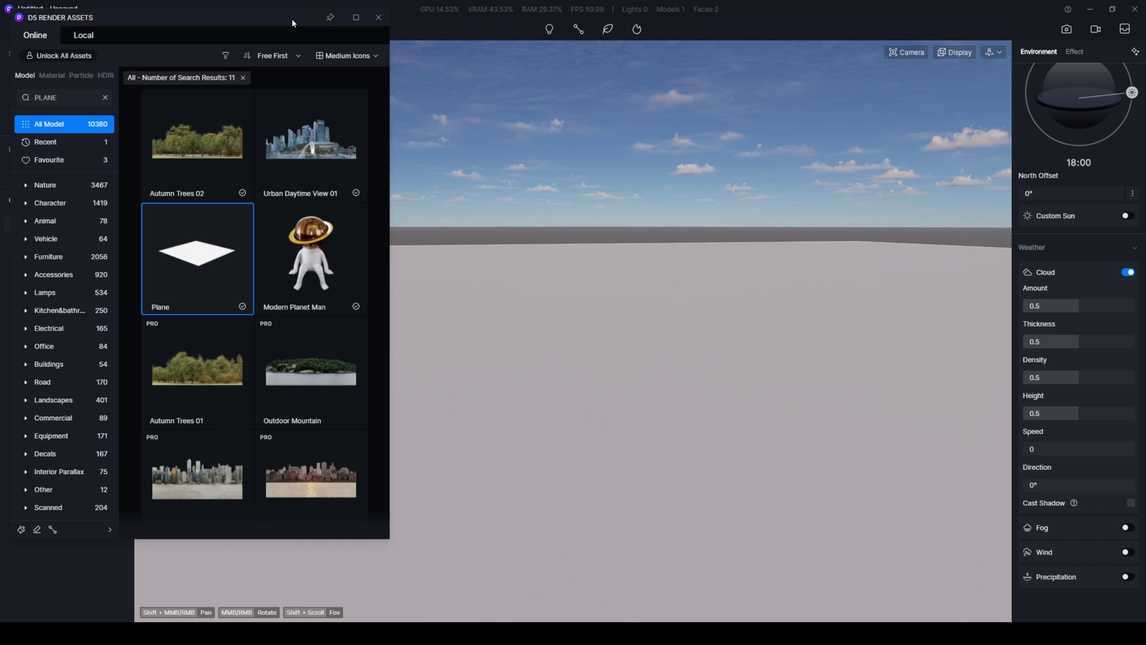
pyautogui.moveTo(292, 19); pyautogui.dragTo(352, 165)
# Pick the plane's material and switch its template to Grass.
pyautogui.click(444, 168)
pyautogui.press('i')
pyautogui.click(497, 321)
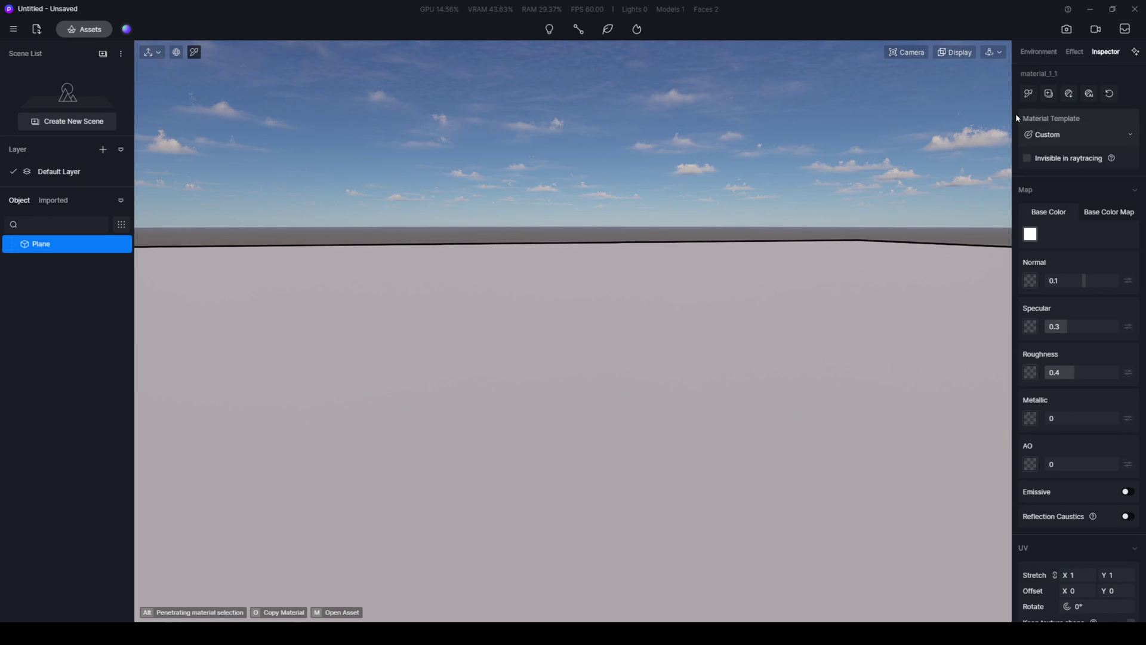
pyautogui.click(1059, 136)
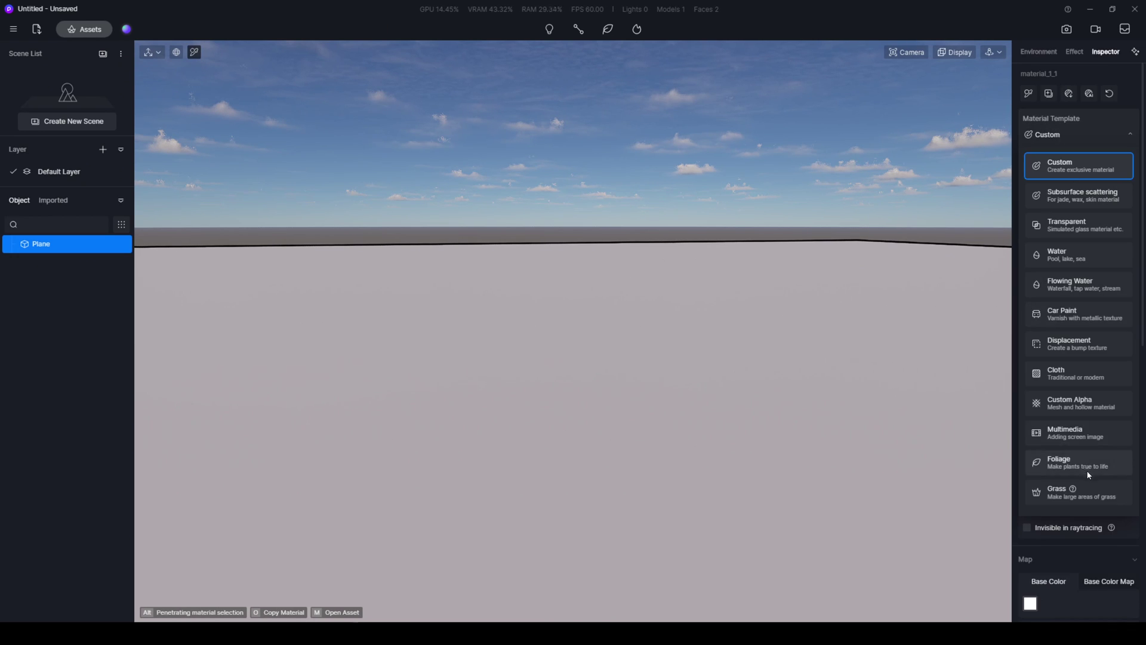
pyautogui.click(1053, 499)
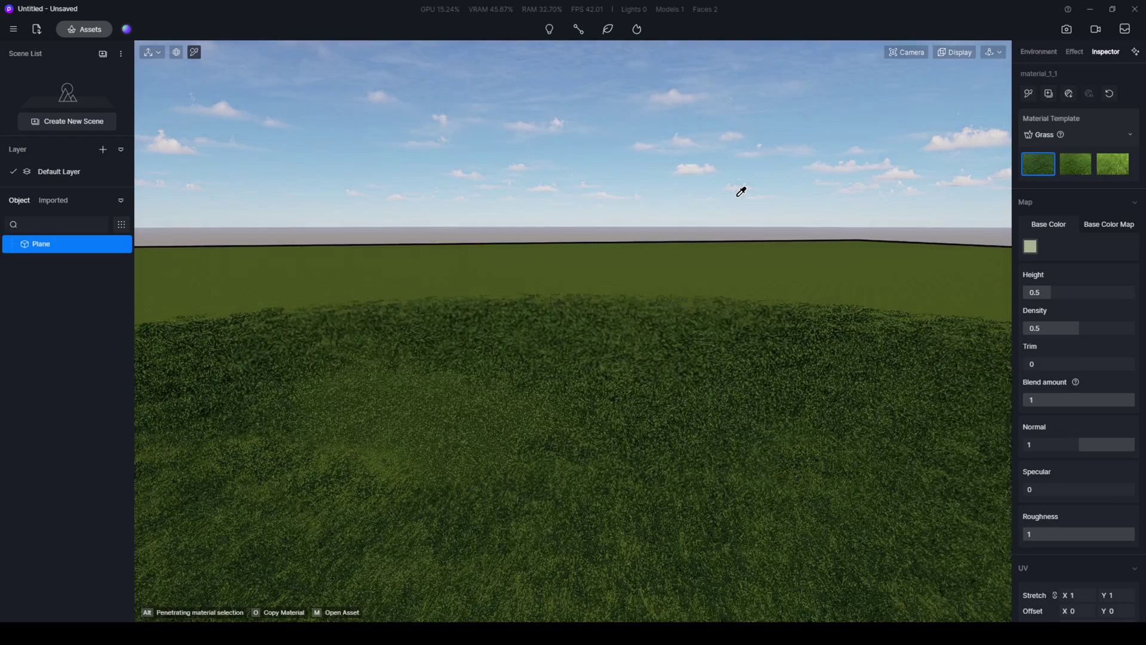
pyautogui.click(661, 186)
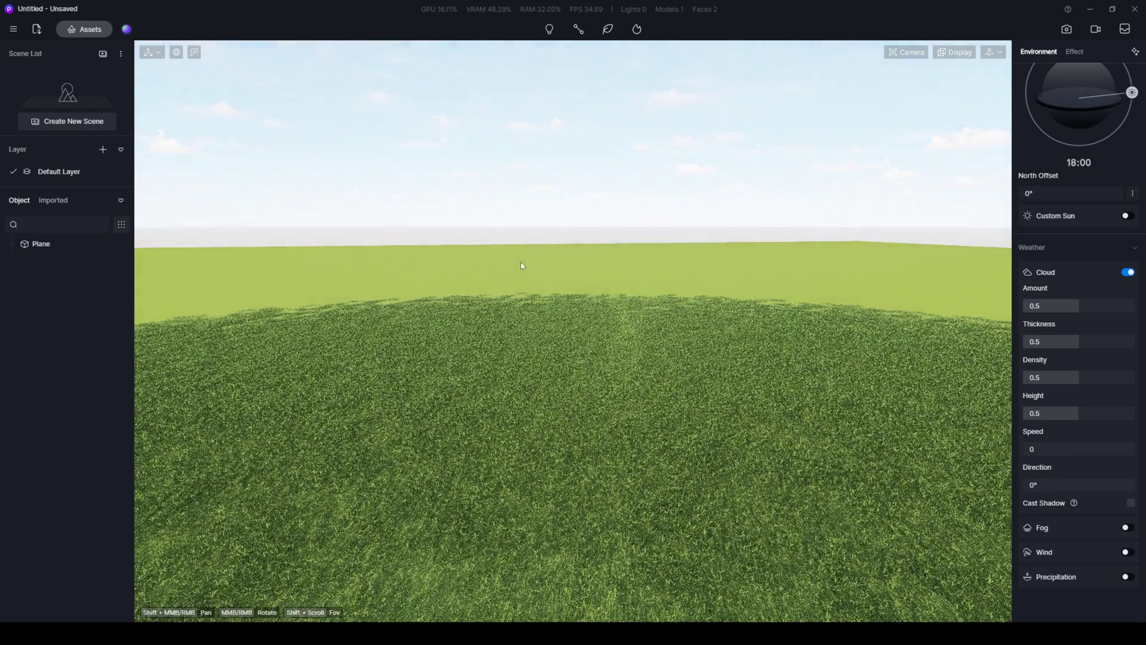
pyautogui.scroll(5, 515, 282)
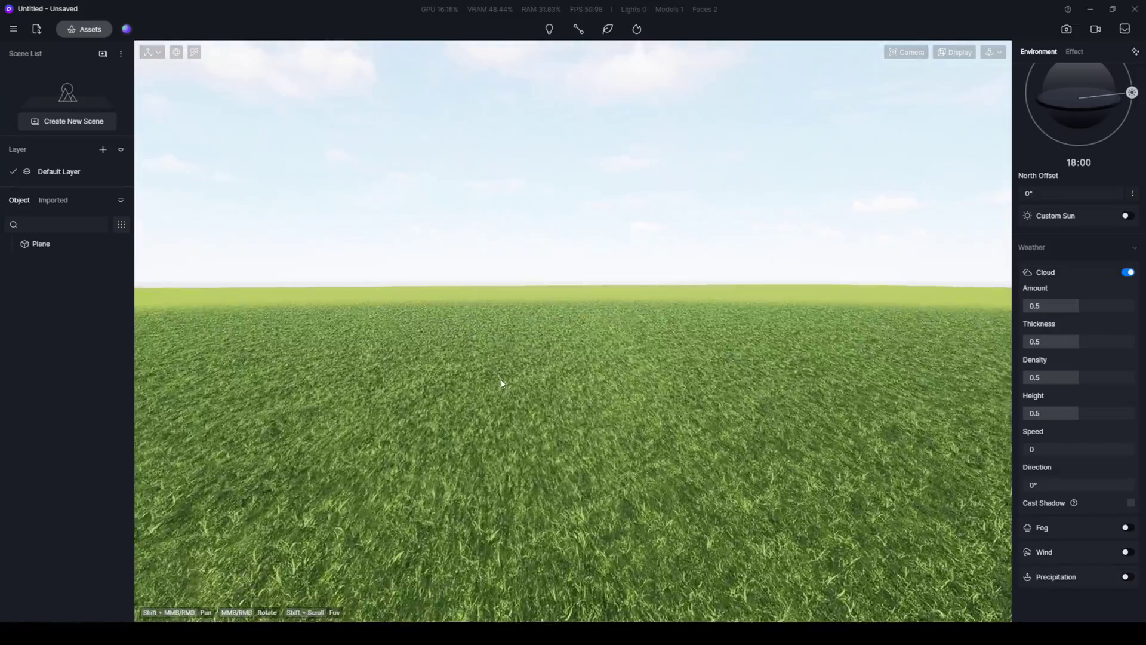
pyautogui.scroll(3, 498, 359)
pyautogui.scroll(2, 469, 377)
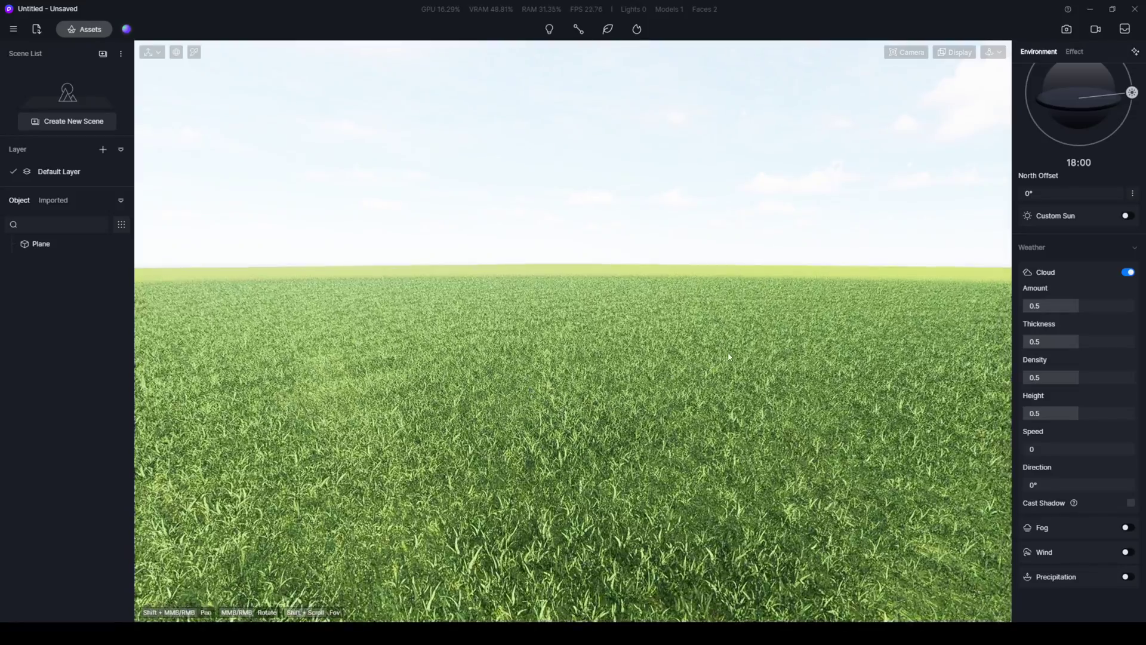
pyautogui.scroll(-2, 414, 373)
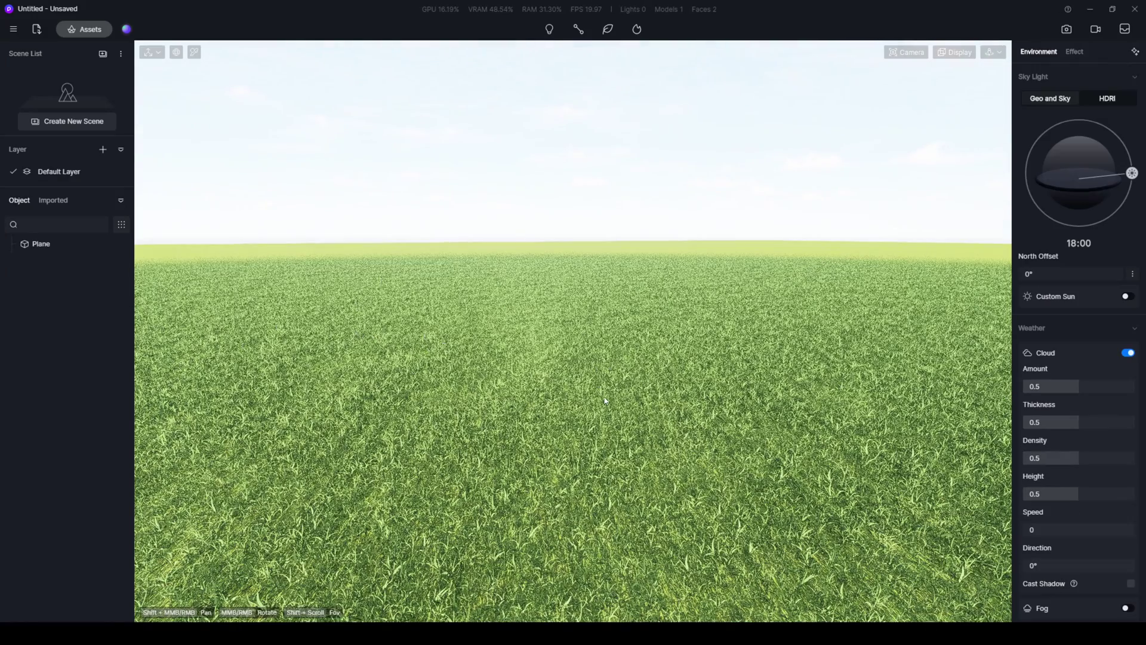
# Try the grass variations, then convert the plane's material to the Custom template.
pyautogui.click(661, 404)
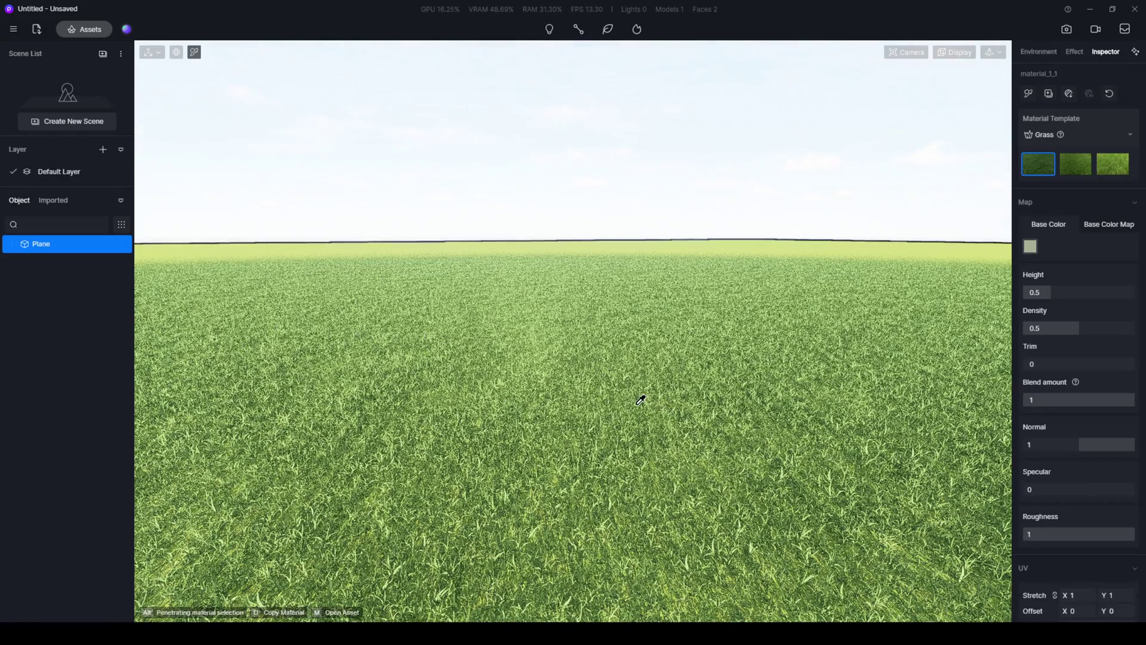
pyautogui.click(1065, 165)
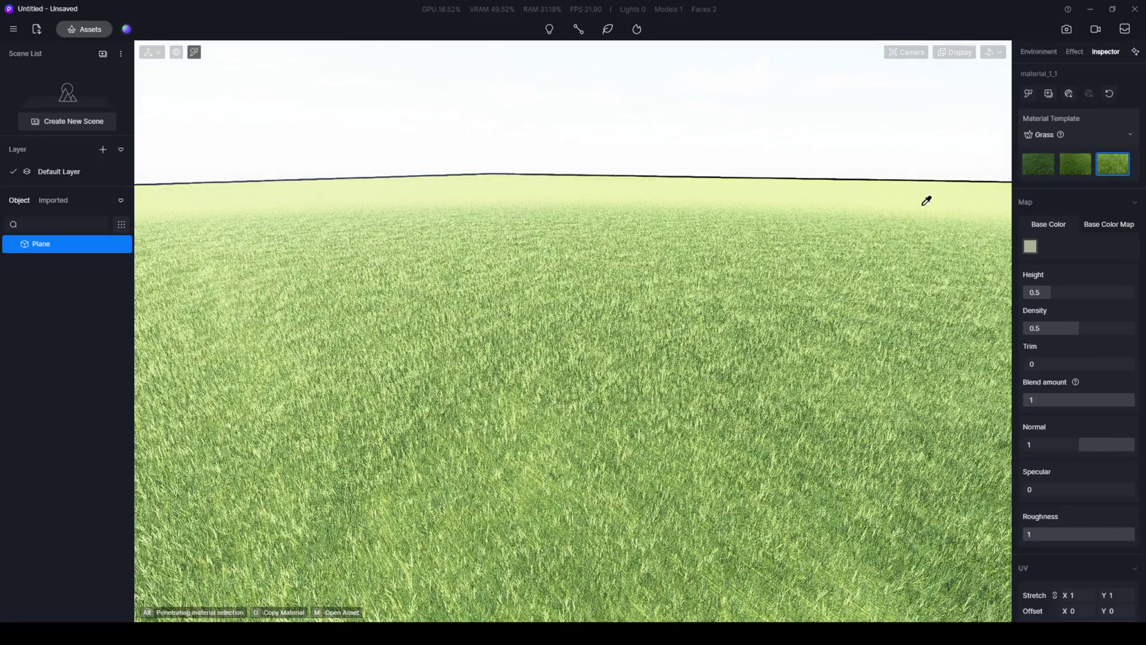
pyautogui.click(1049, 166)
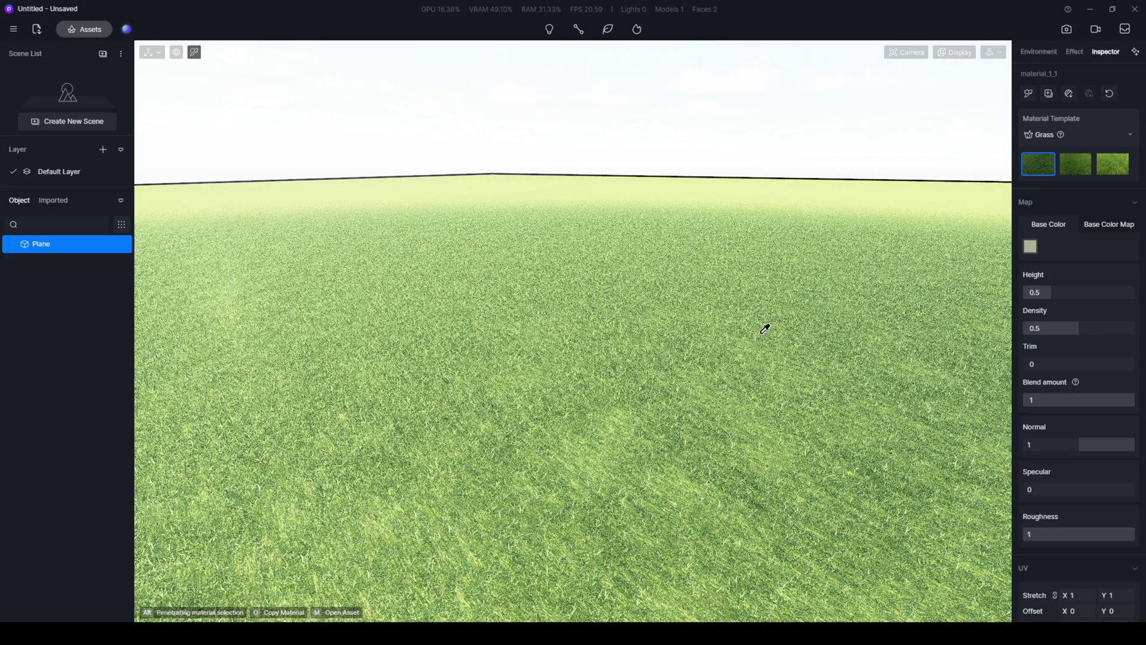
pyautogui.click(1075, 134)
pyautogui.click(1067, 165)
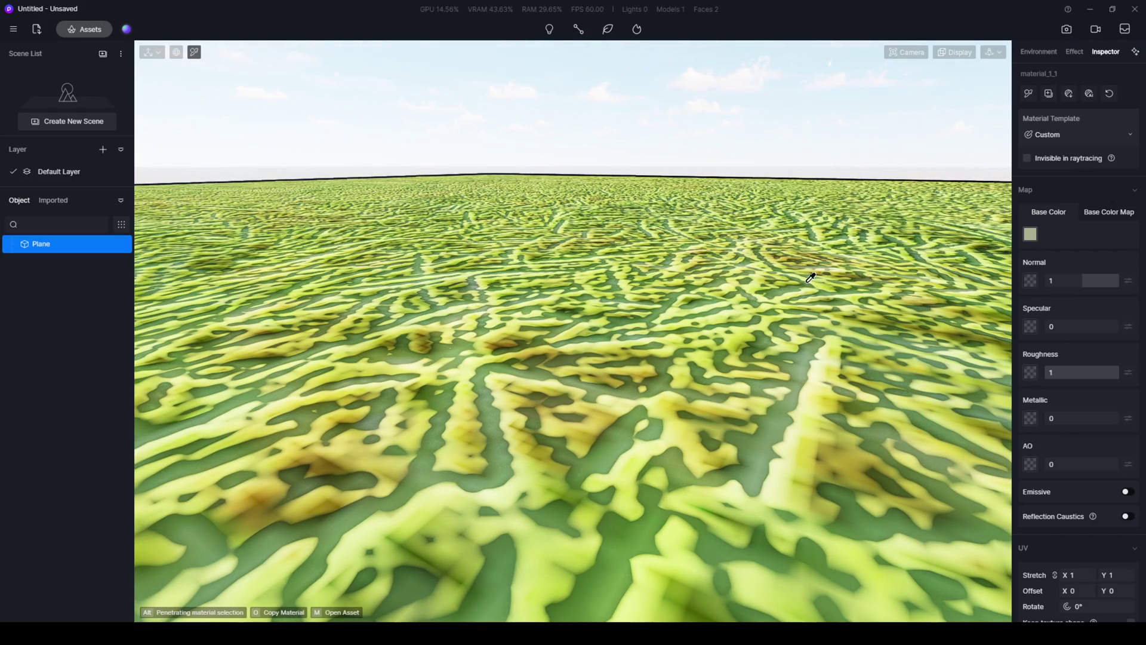
# Apply a new mottled ground texture as the material's Base Color Map.
pyautogui.click(1108, 213)
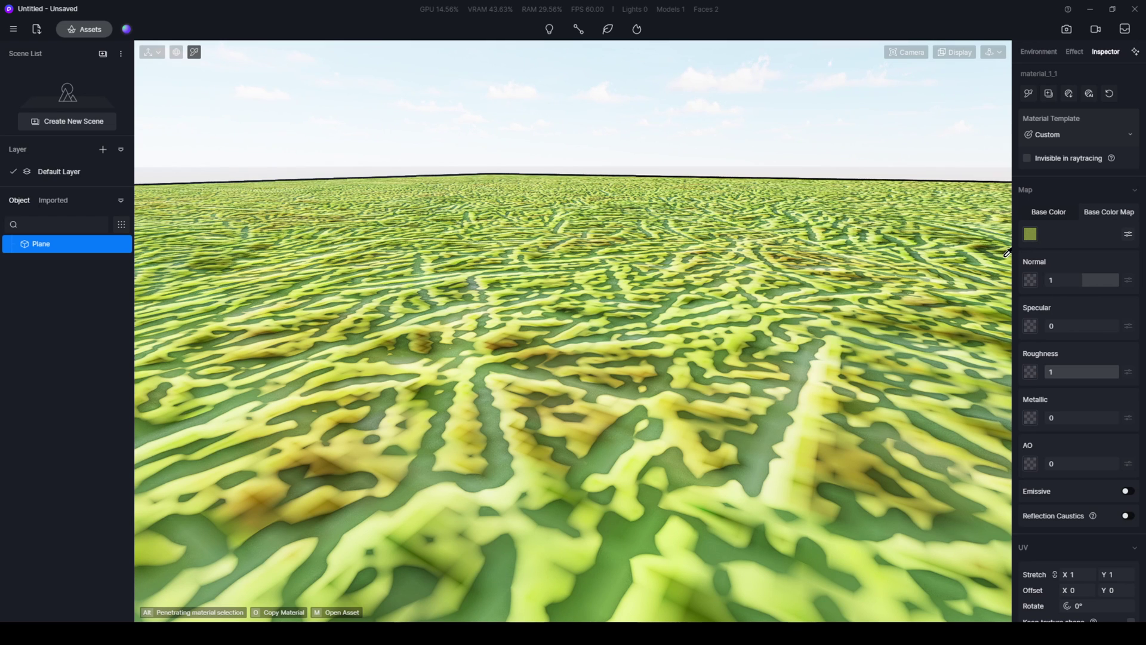
pyautogui.click(763, 338)
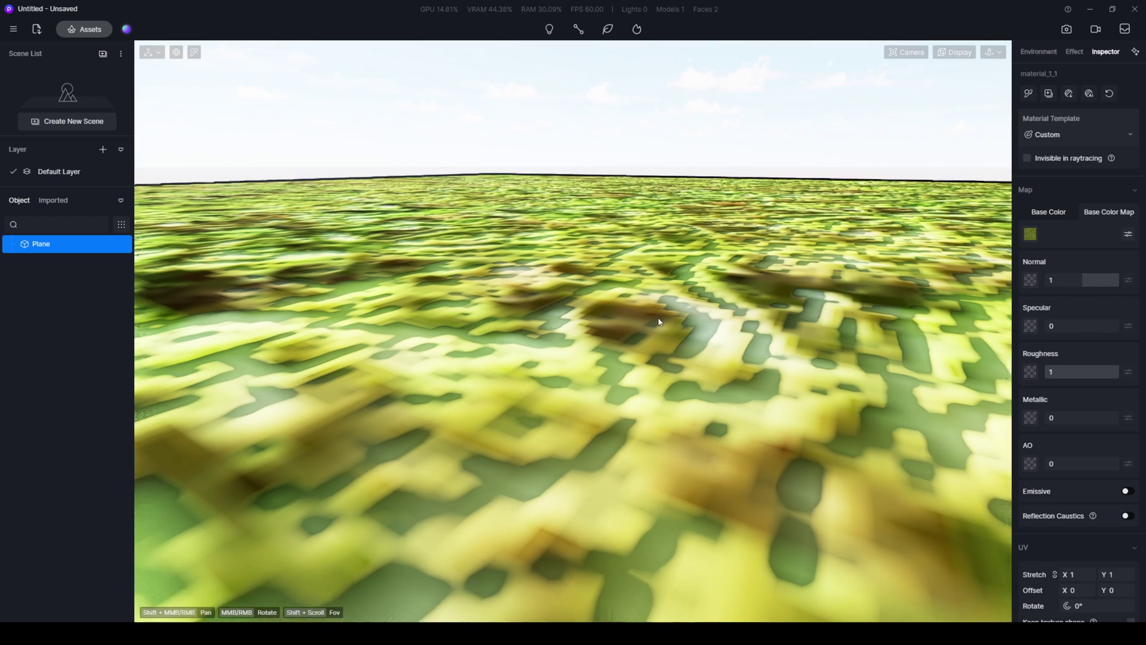
pyautogui.moveTo(650, 252); pyautogui.dragTo(657, 317, button='middle')
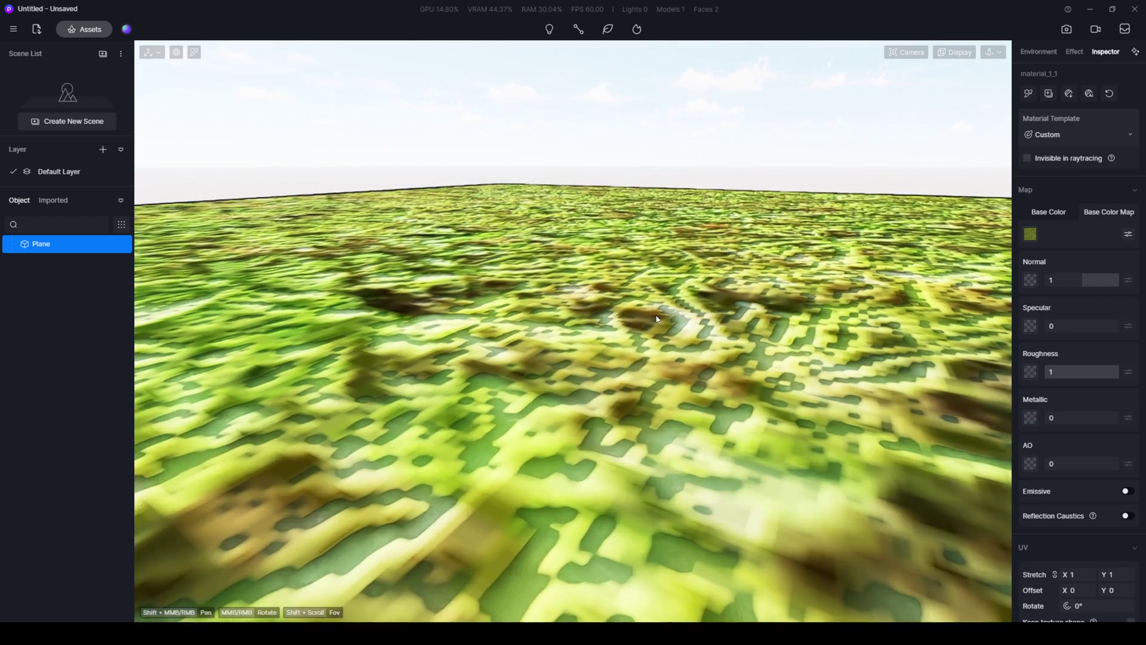
pyautogui.scroll(-3, 1052, 440)
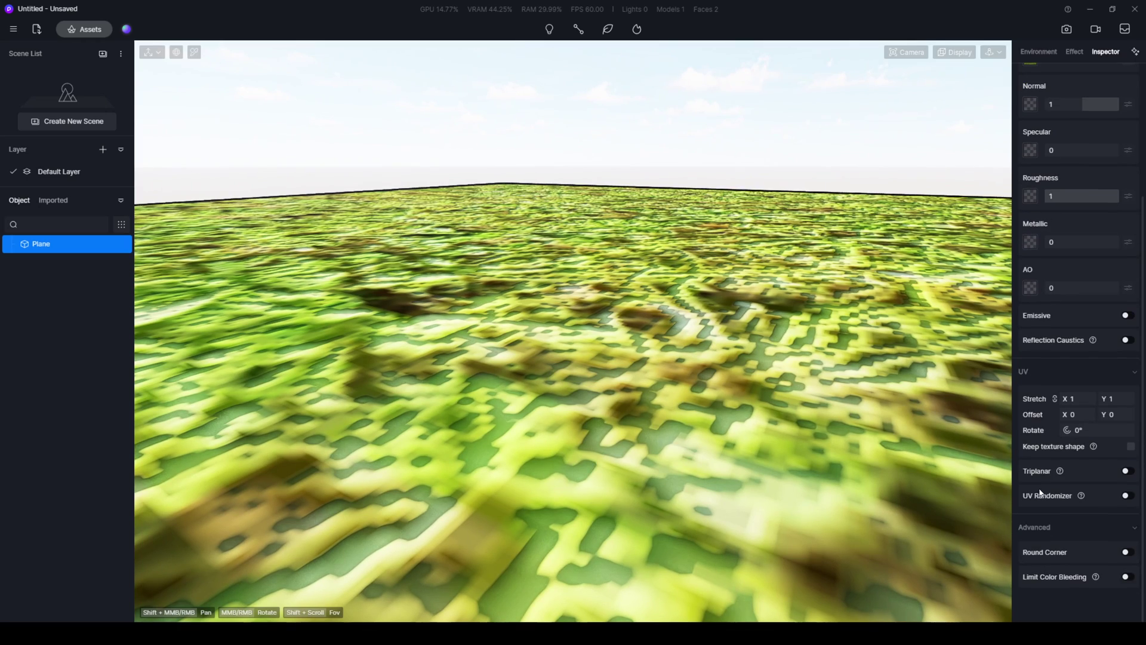
# Enable Triplanar projection and set UV Stretch X to 3 on the grass material.
pyautogui.click(1128, 470)
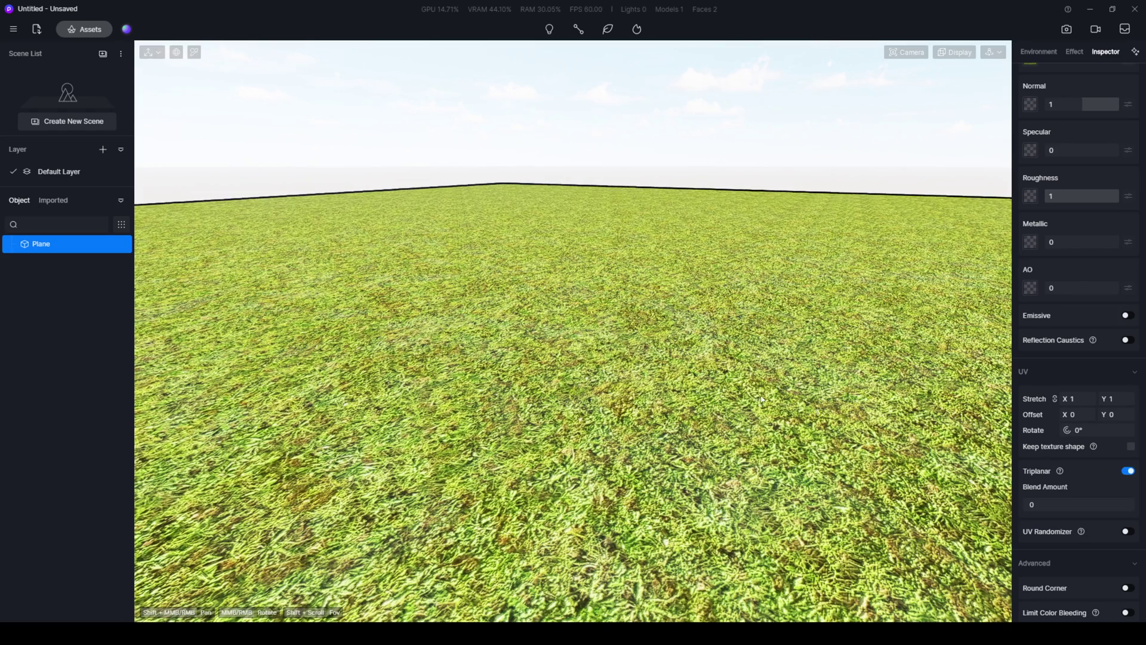
pyautogui.moveTo(725, 392); pyautogui.dragTo(503, 376, button='middle')
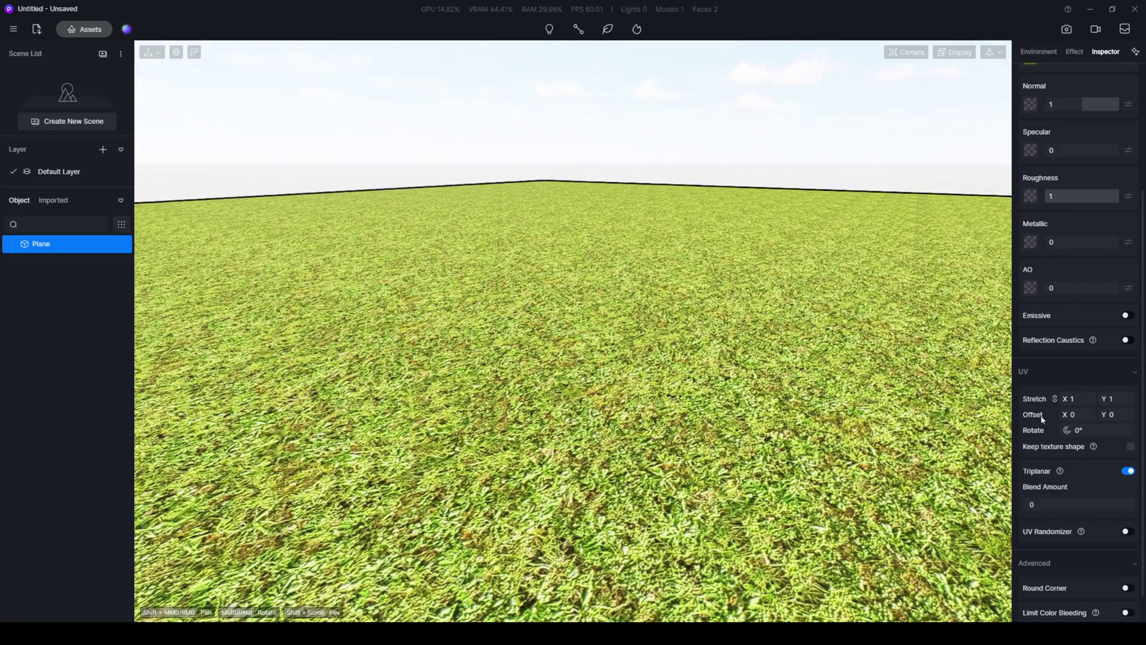
pyautogui.click(1075, 399)
pyautogui.write('3')
pyautogui.press('Tab')
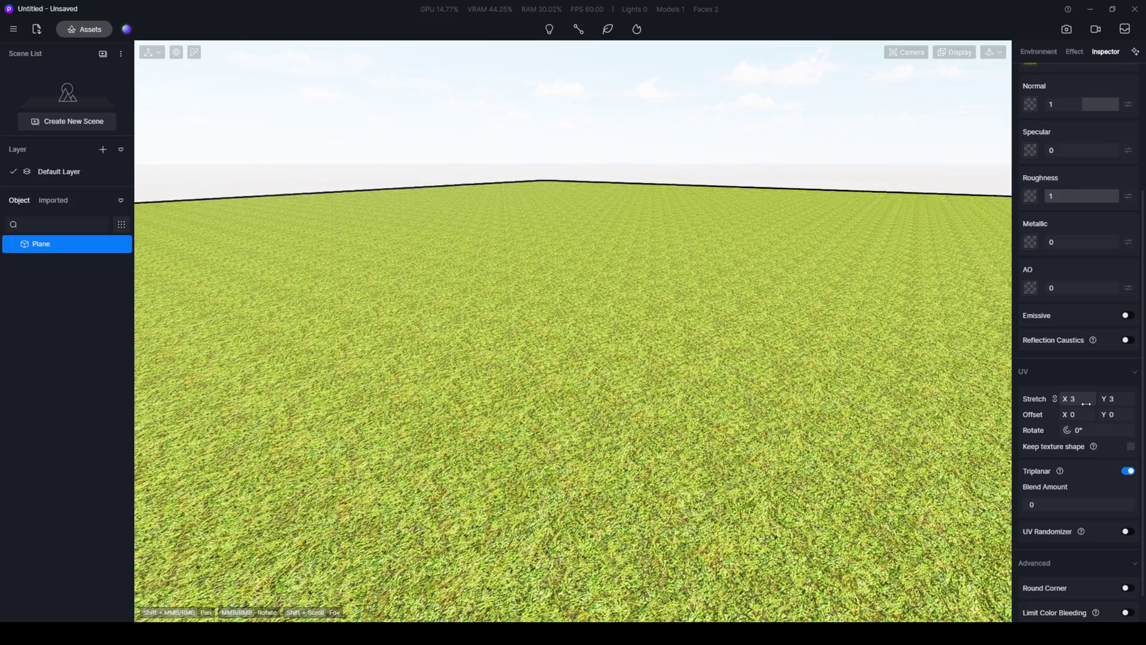
pyautogui.write('3')
pyautogui.press('Return')
pyautogui.moveTo(584, 352); pyautogui.dragTo(679, 274, button='middle')
pyautogui.click(760, 161)
pyautogui.moveTo(551, 296)
pyautogui.mouseDown(button='middle')
pyautogui.moveTo(597, 404)
pyautogui.moveTo(414, 385)
pyautogui.mouseUp(button='middle')
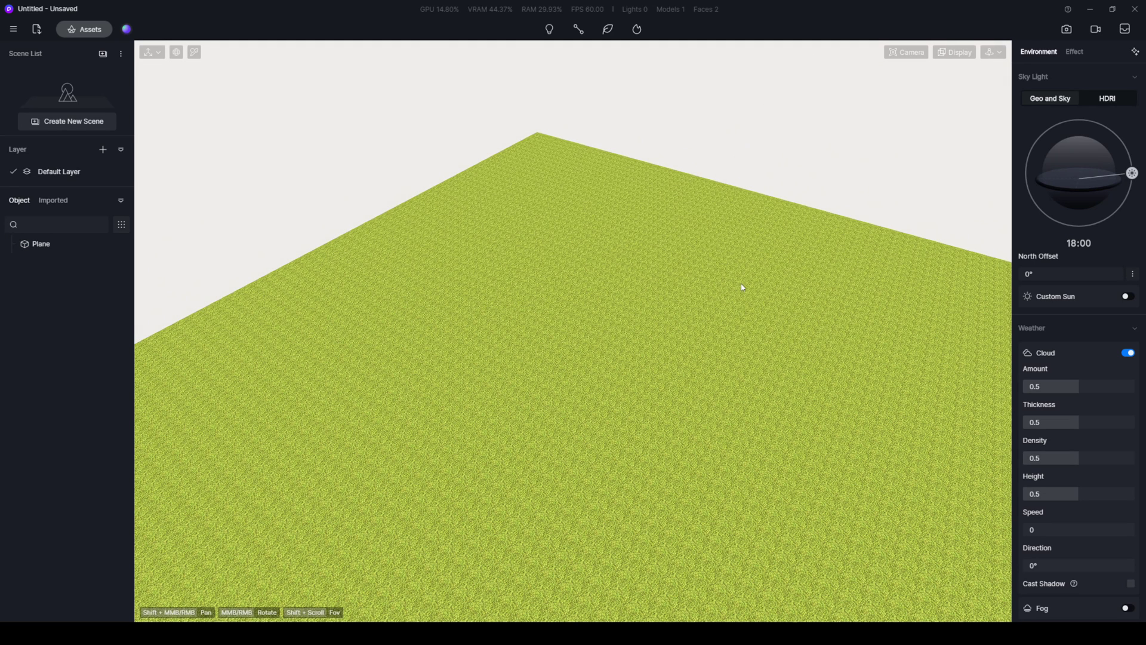
# Turn on UV Randomizer for the plane to hide visible texture tiling.
pyautogui.click(830, 374)
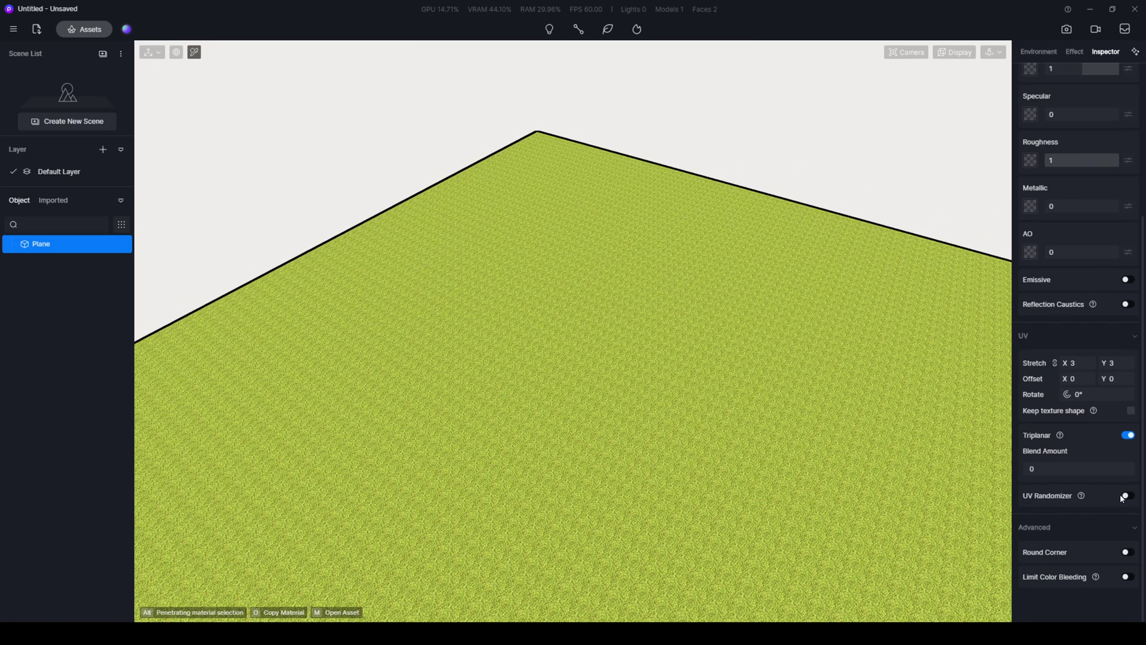
pyautogui.click(1128, 495)
pyautogui.moveTo(612, 439)
pyautogui.mouseDown(button='right')
pyautogui.moveTo(516, 410)
pyautogui.moveTo(452, 324)
pyautogui.moveTo(678, 290)
pyautogui.moveTo(545, 356)
pyautogui.moveTo(848, 279)
pyautogui.moveTo(433, 323)
pyautogui.mouseUp(button='right')
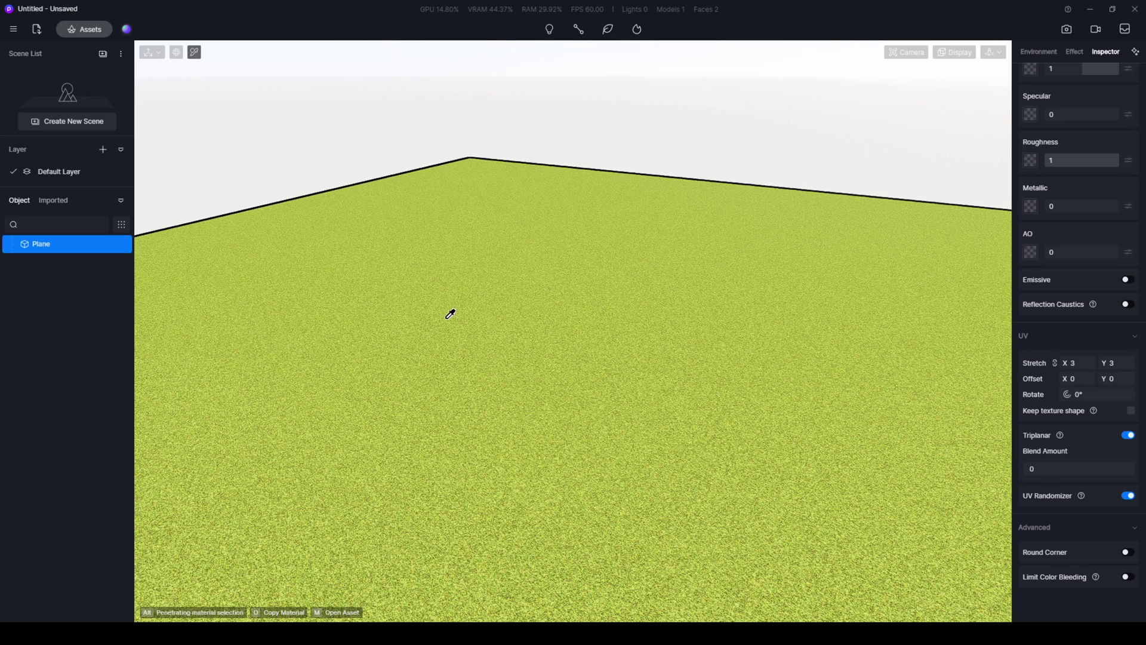
# Start the Scatter tool and choose Grass04 Cluster from Nature > Ornamental Grass.
pyautogui.press('Escape')
pyautogui.click(607, 28)
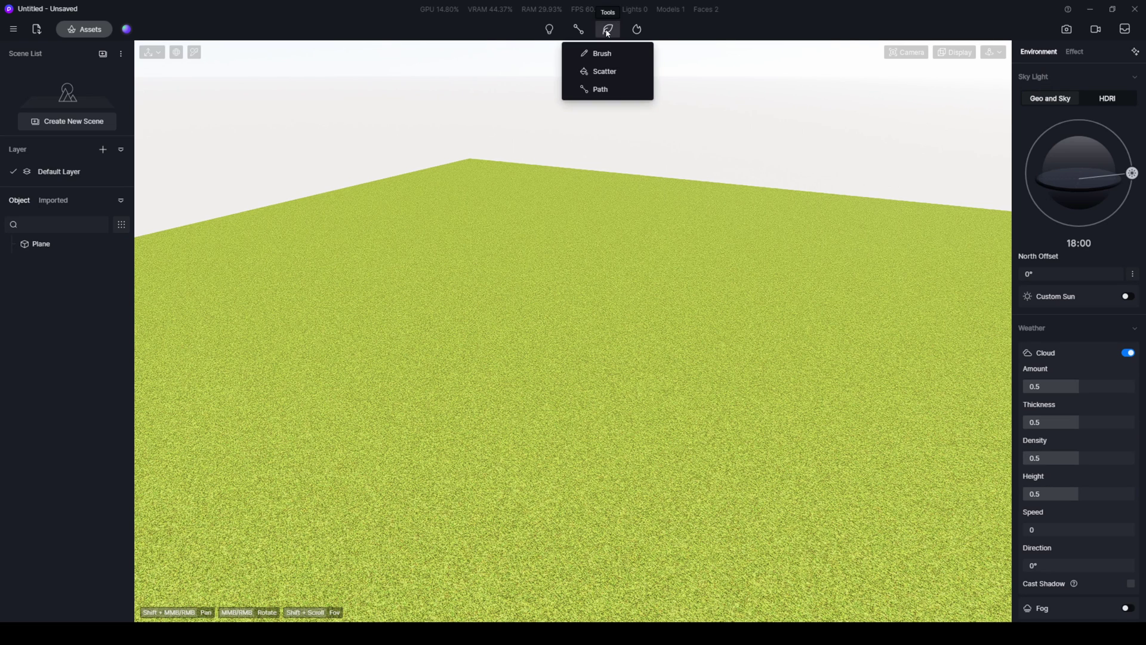
pyautogui.click(598, 73)
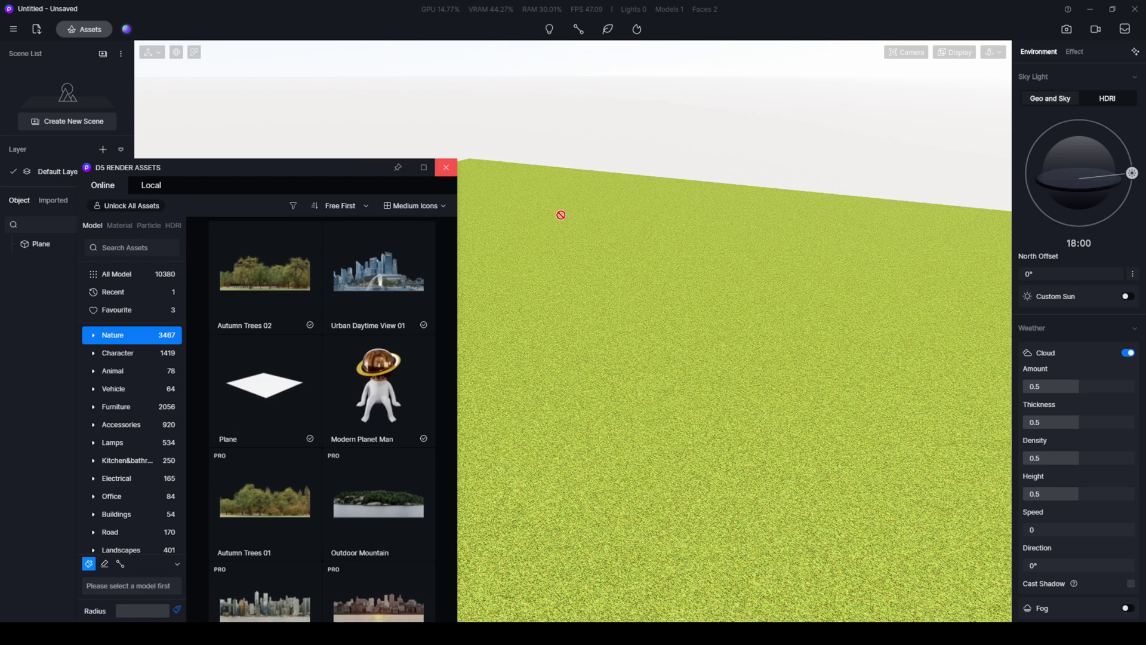
pyautogui.moveTo(325, 171); pyautogui.dragTo(296, 83)
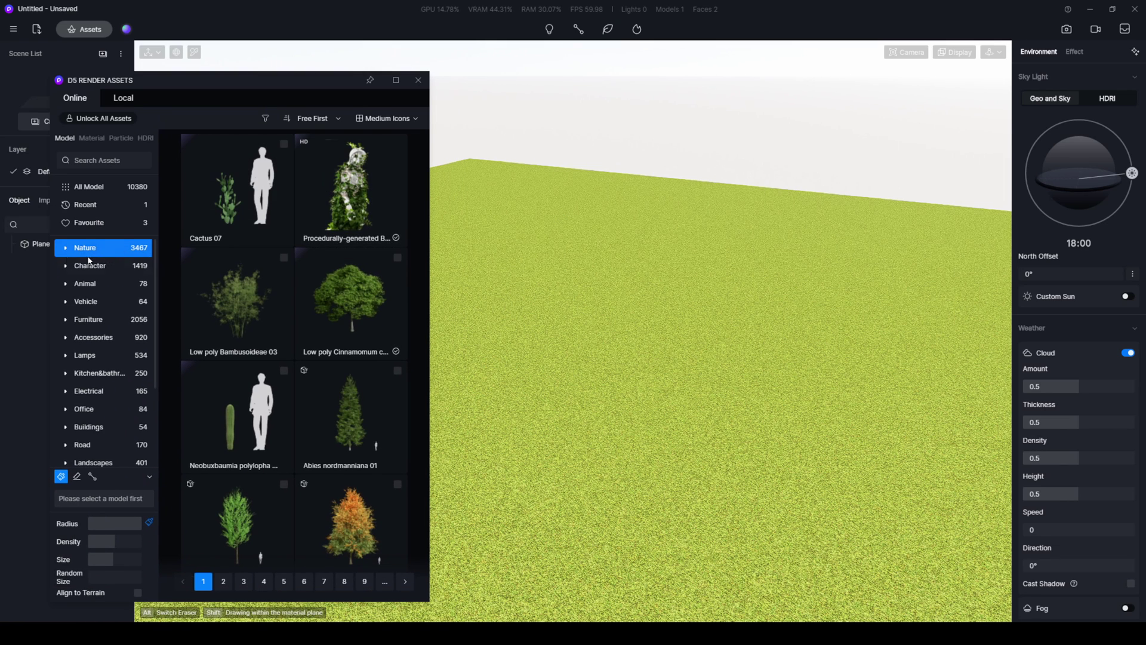
pyautogui.click(65, 249)
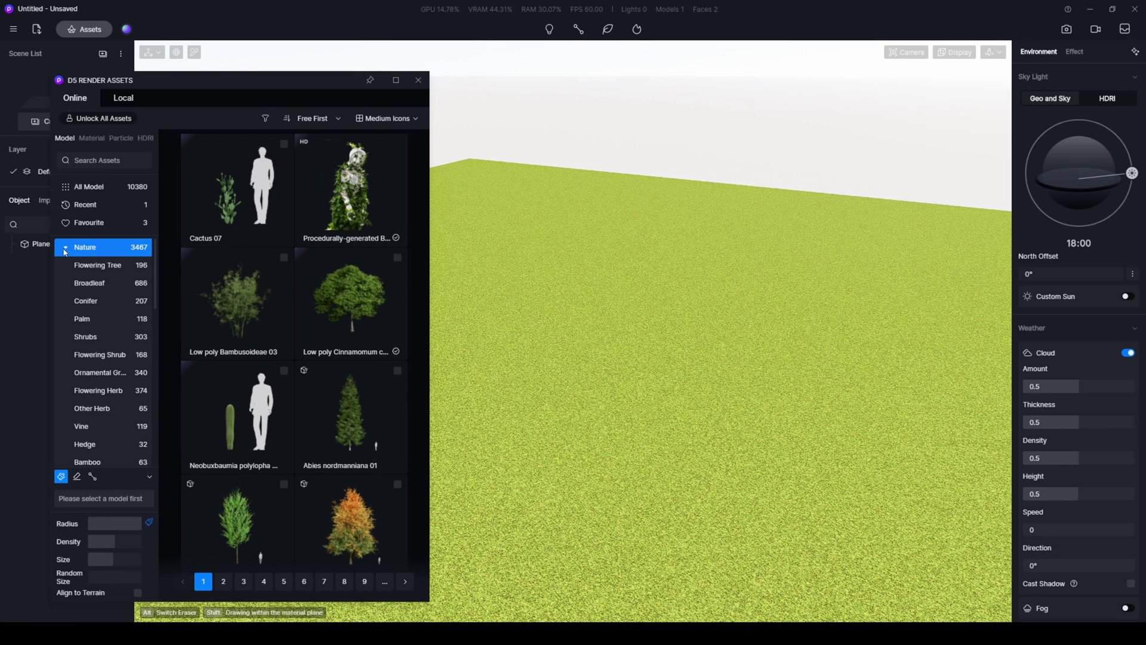
pyautogui.click(88, 375)
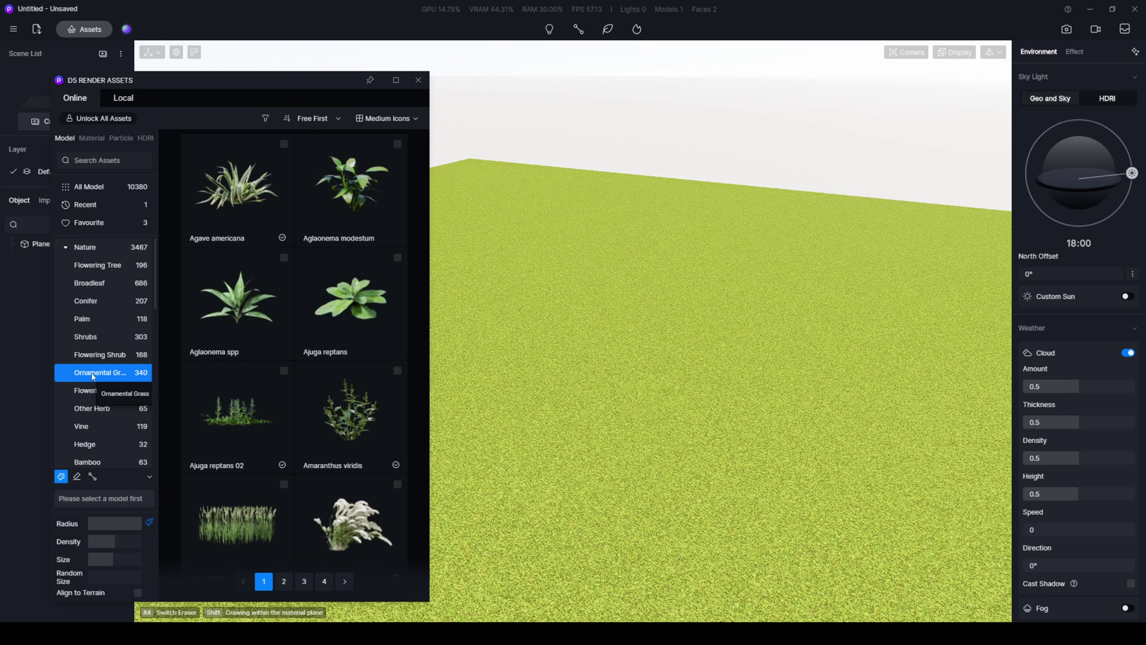
pyautogui.moveTo(290, 77); pyautogui.dragTo(285, 65)
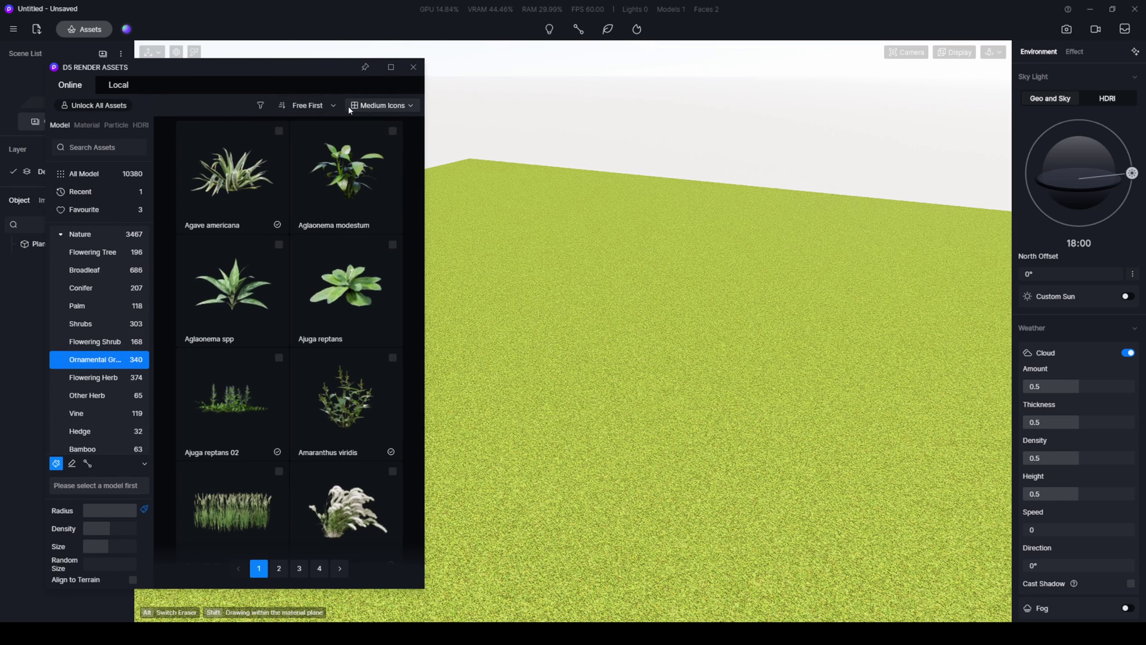
pyautogui.moveTo(351, 184)
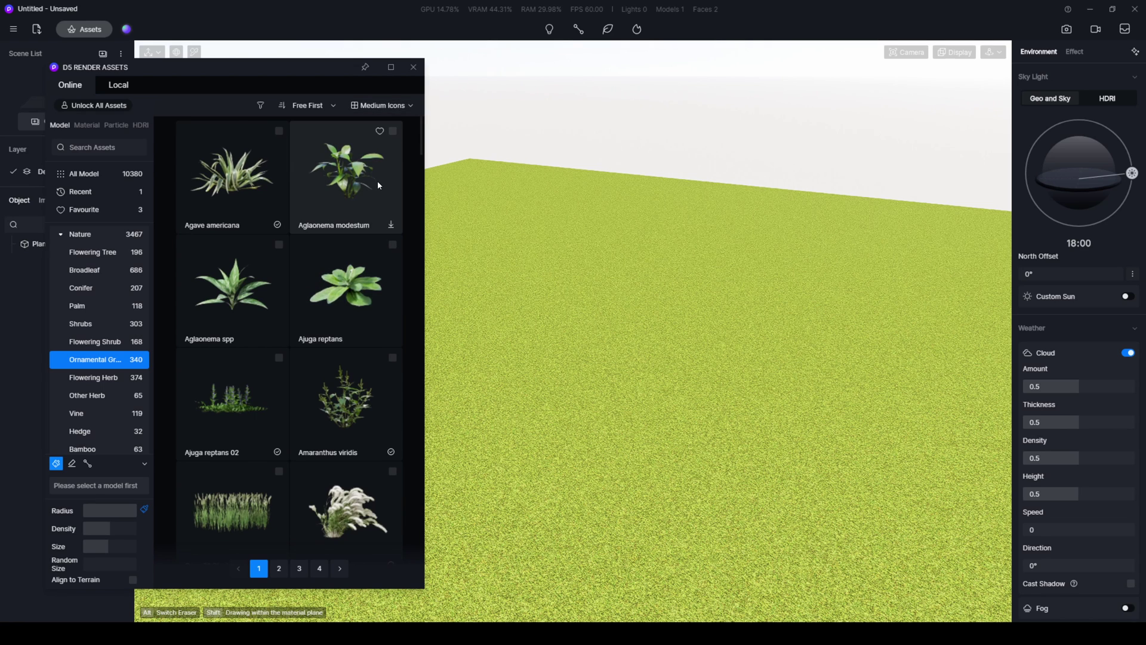
pyautogui.scroll(-3, 313, 228)
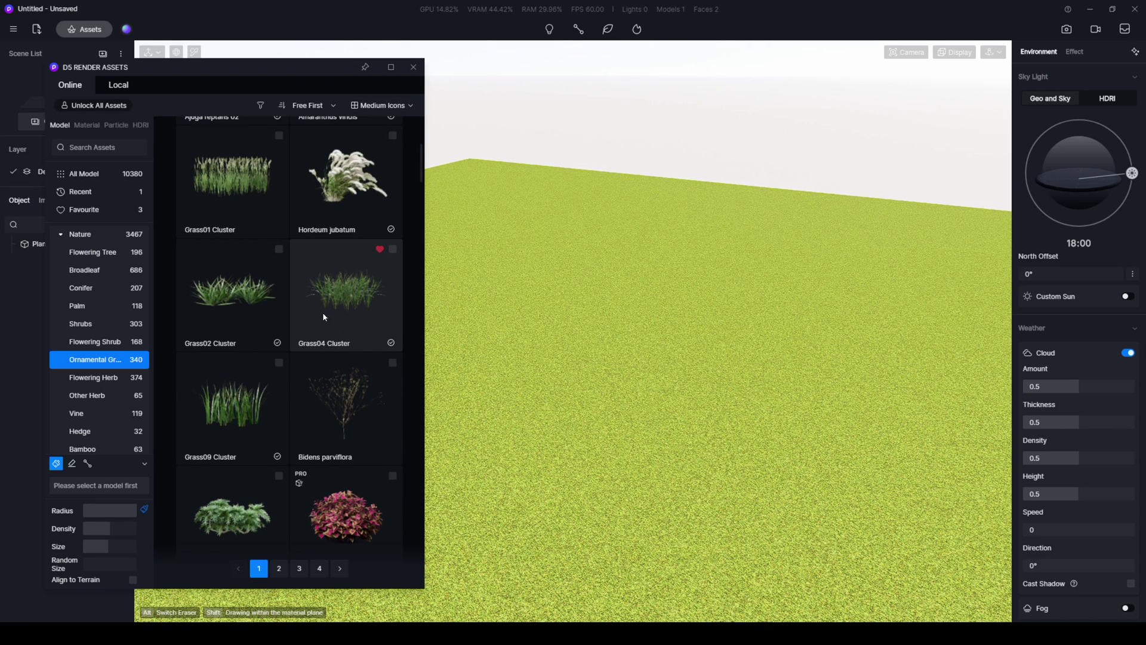
pyautogui.click(344, 283)
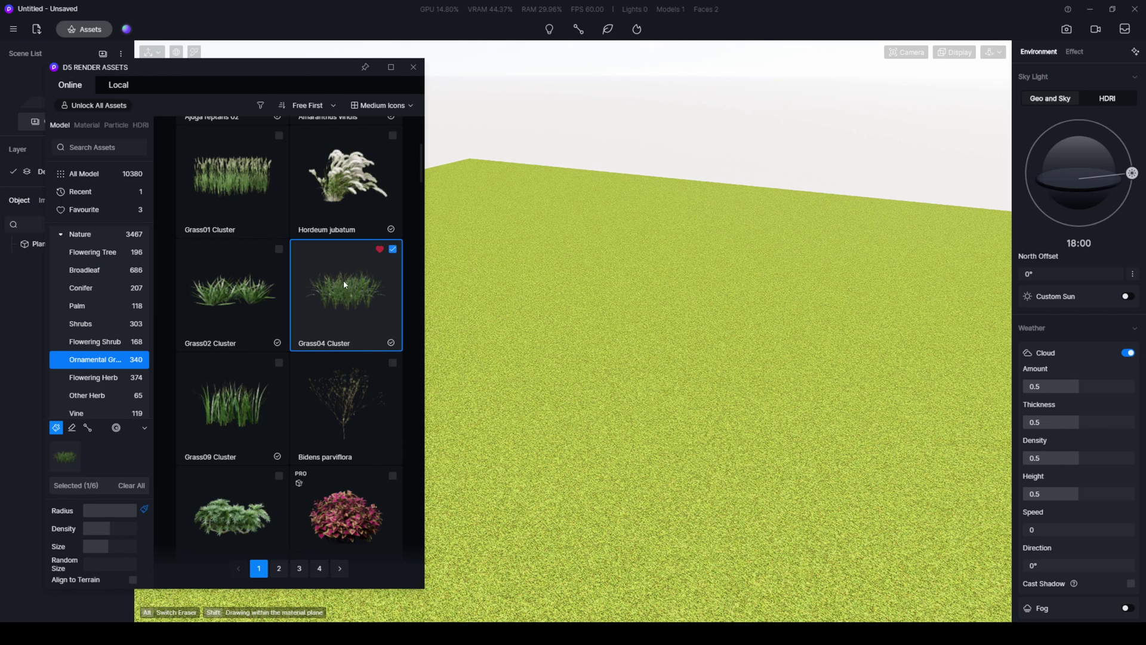
pyautogui.scroll(-3, 770, 360)
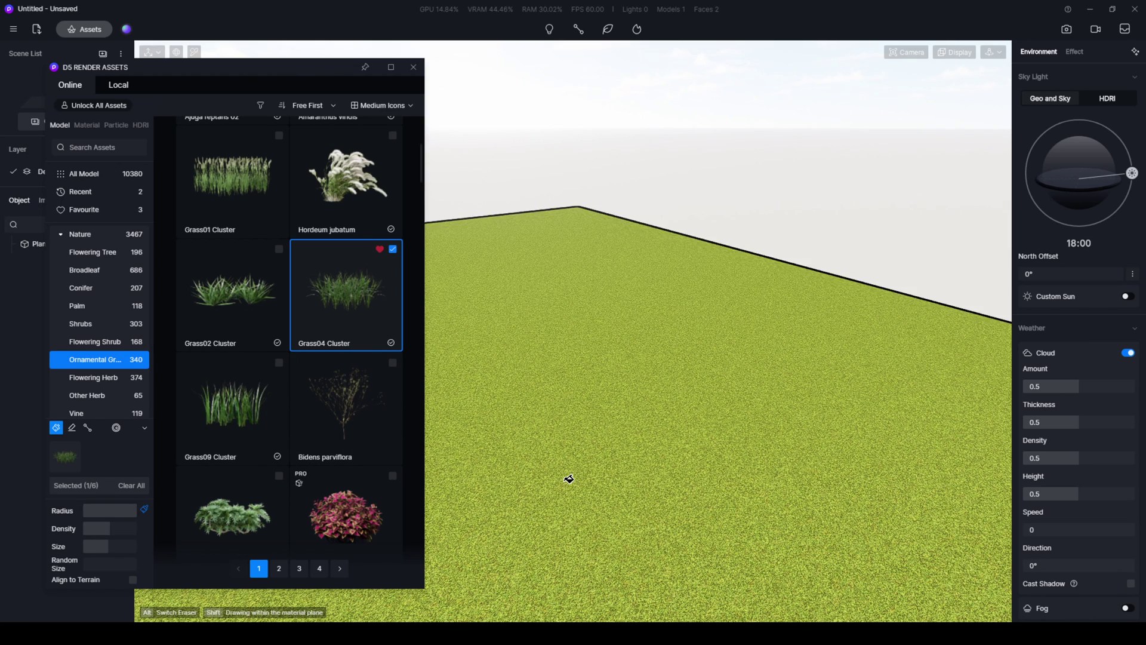
pyautogui.scroll(2, 573, 476)
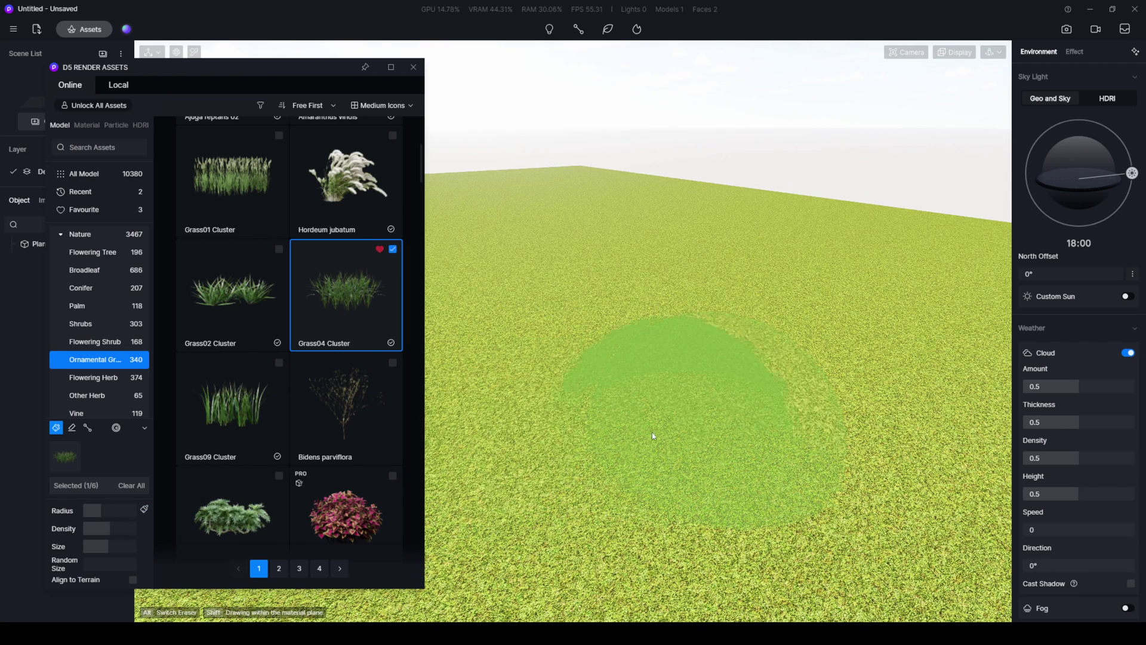
# Brush dense Grass04 Cluster grass across the middle and right of the field.
pyautogui.click(749, 401)
pyautogui.moveTo(747, 402); pyautogui.dragTo(682, 389)
pyautogui.moveTo(682, 389); pyautogui.dragTo(655, 374, button='right')
pyautogui.moveTo(655, 373)
pyautogui.mouseDown()
pyautogui.moveTo(597, 416)
pyautogui.moveTo(627, 359)
pyautogui.moveTo(814, 368)
pyautogui.moveTo(548, 391)
pyautogui.moveTo(656, 396)
pyautogui.mouseUp()
pyautogui.click(655, 396)
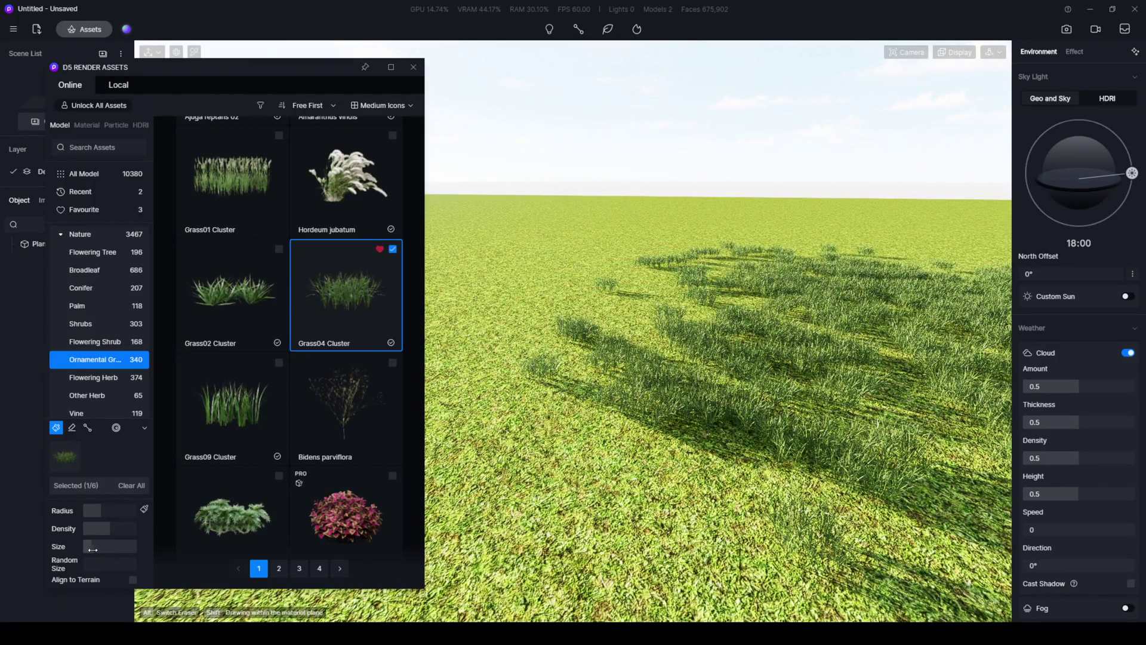
pyautogui.click(88, 547)
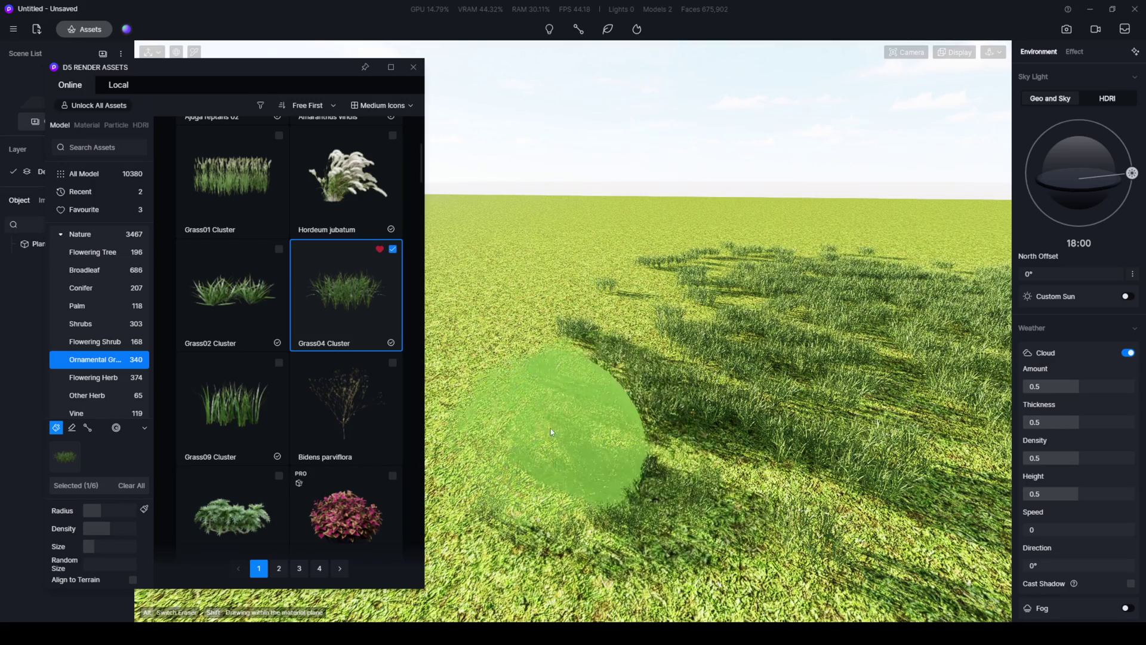
pyautogui.moveTo(537, 422); pyautogui.dragTo(660, 499)
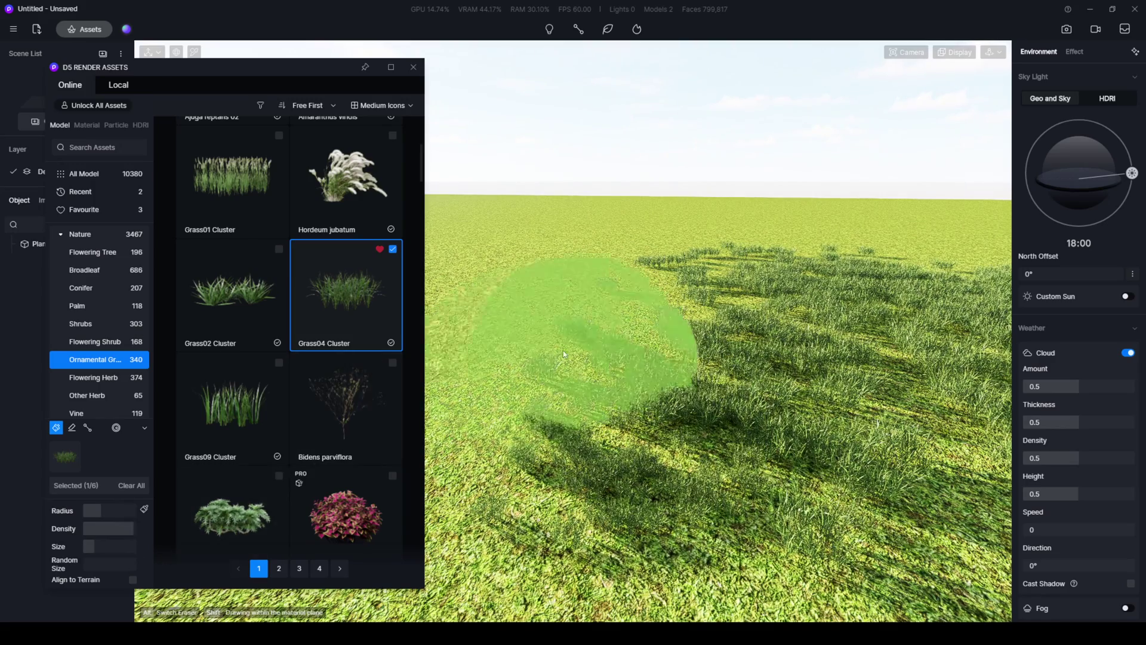
pyautogui.moveTo(544, 340)
pyautogui.mouseDown()
pyautogui.moveTo(650, 374)
pyautogui.moveTo(631, 446)
pyautogui.mouseUp()
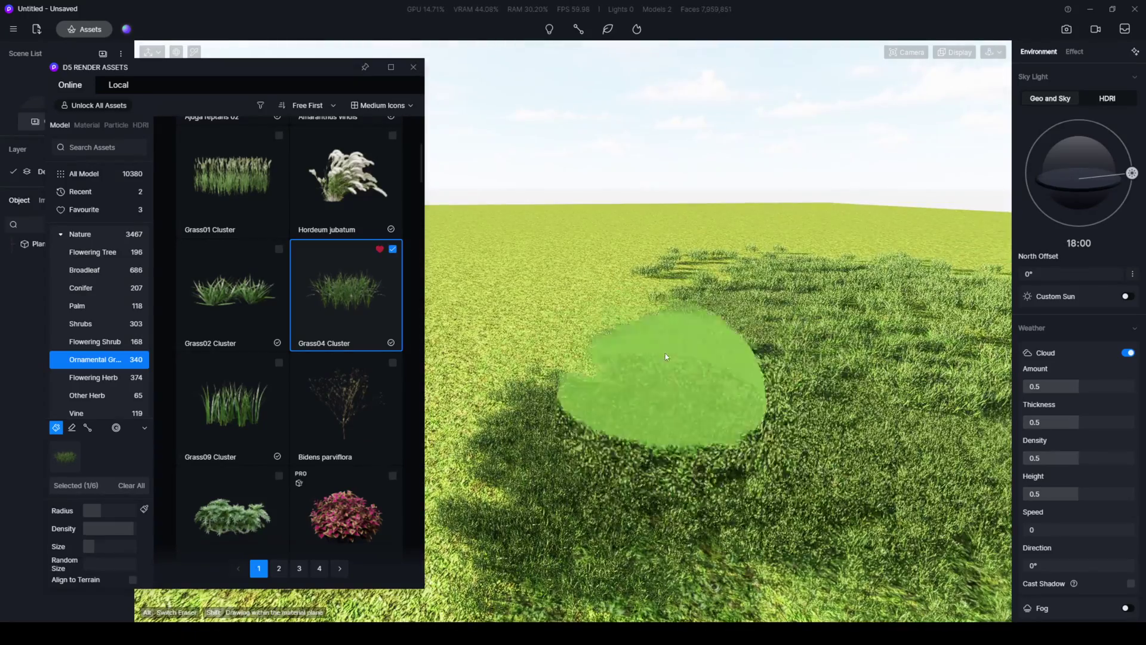
pyautogui.moveTo(631, 445); pyautogui.dragTo(743, 358)
pyautogui.press('Escape')
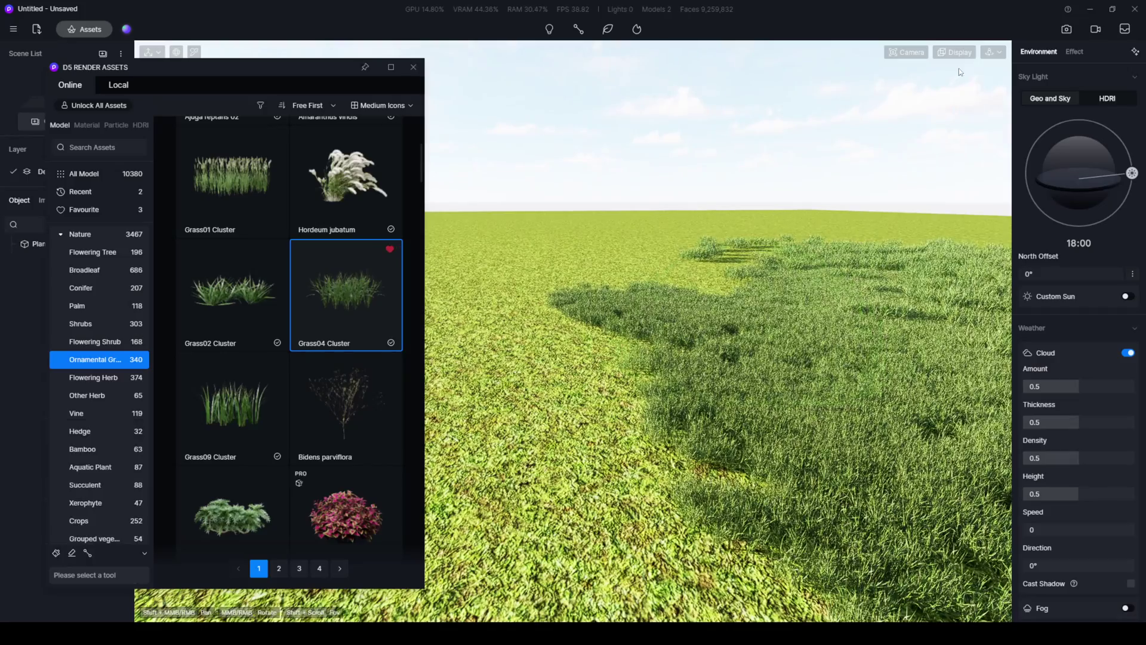
# Turn off automatic exposure in the camera settings.
pyautogui.click(910, 53)
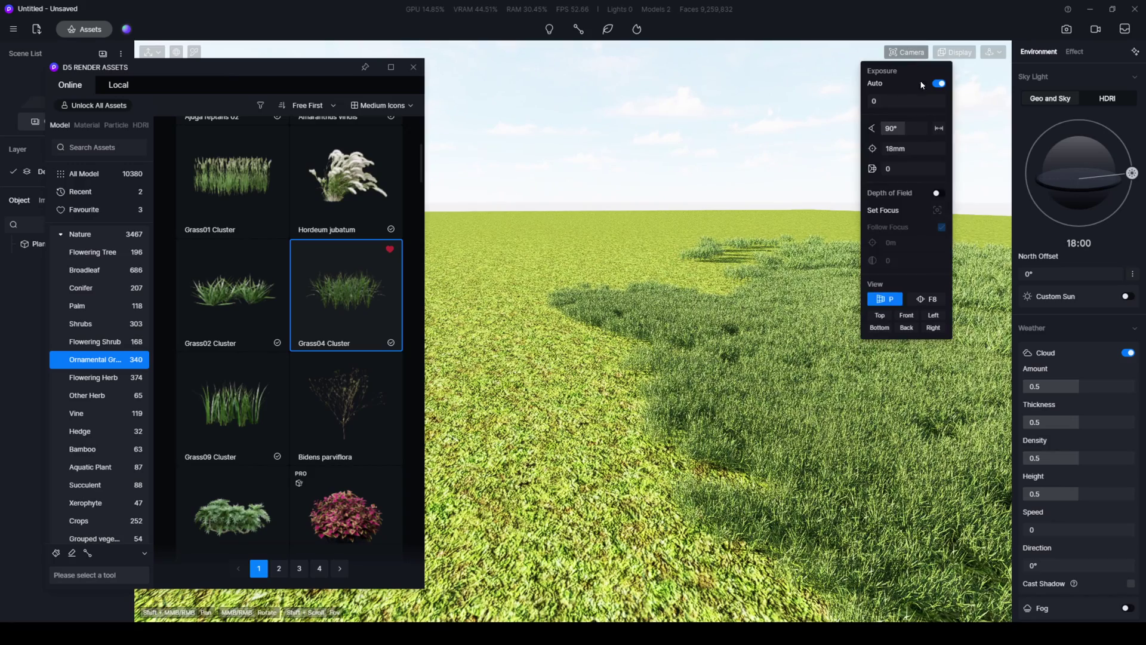
pyautogui.click(939, 84)
pyautogui.click(624, 165)
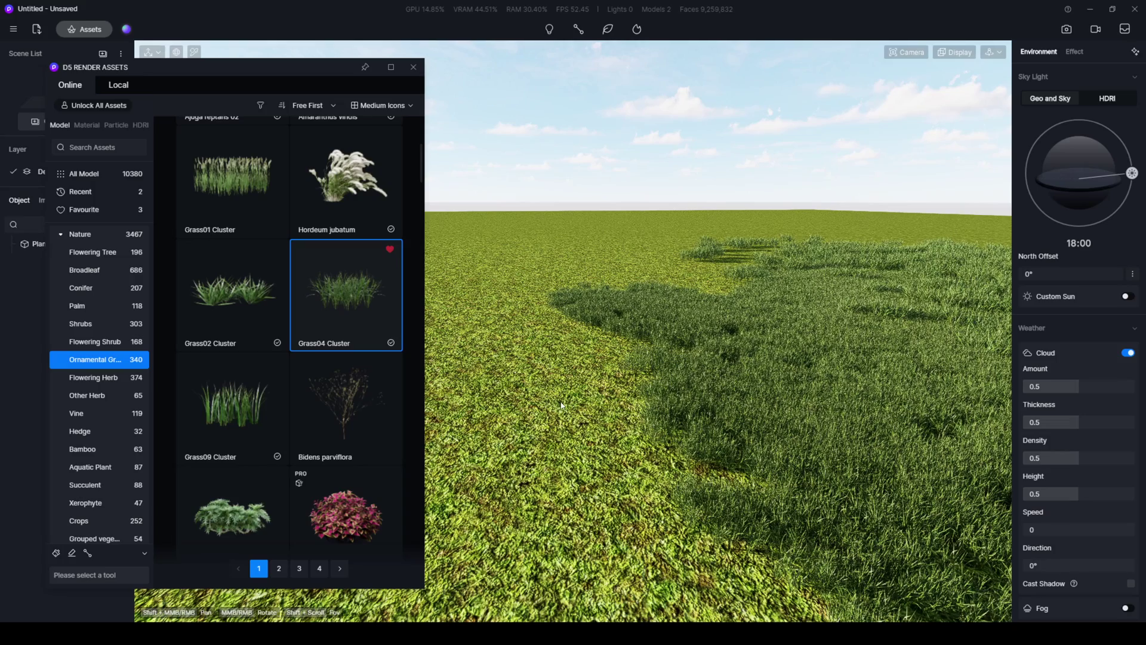
# Lower the ground base colour to V 47 and S 6 for a darker, duller grass tone.
pyautogui.click(803, 355)
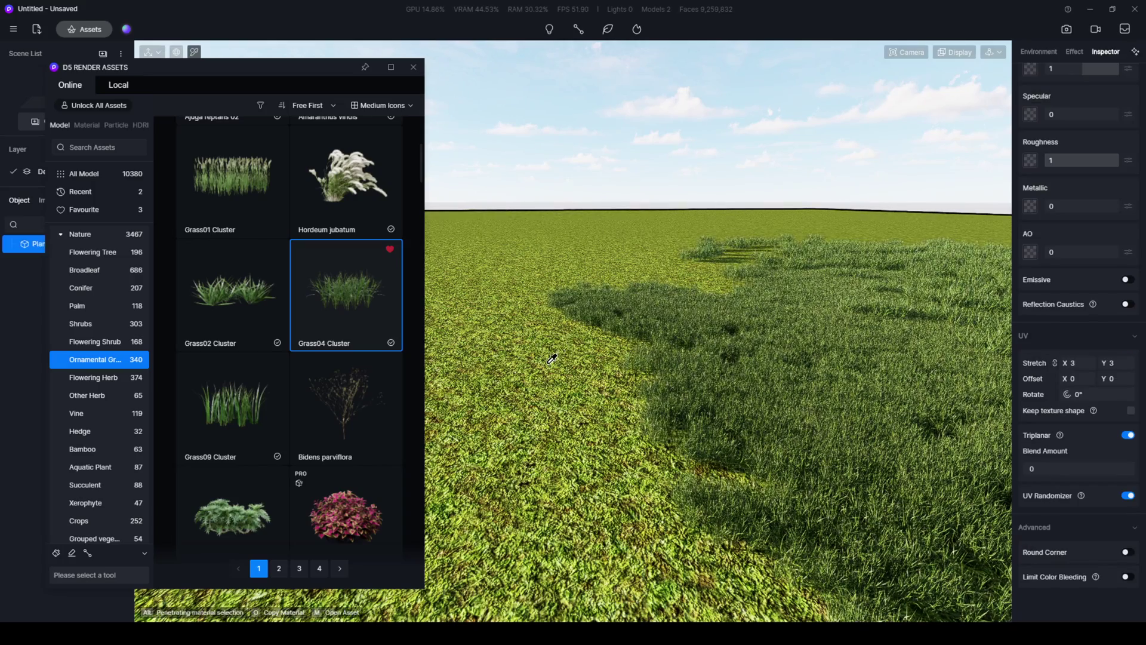
pyautogui.scroll(3, 1057, 301)
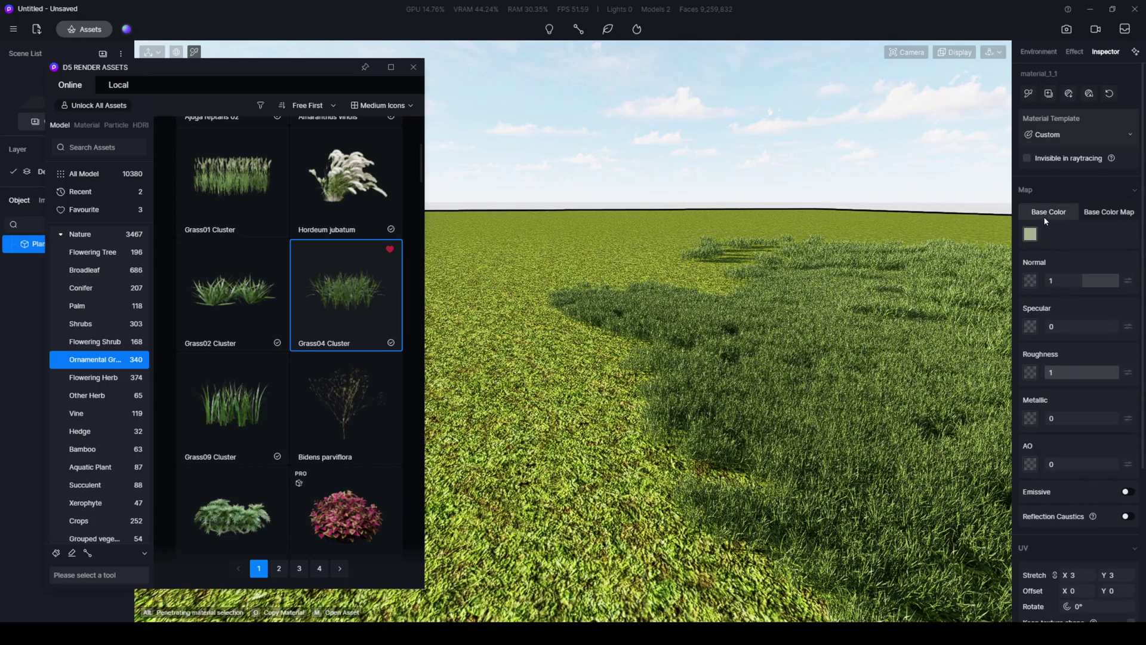
pyautogui.click(1031, 234)
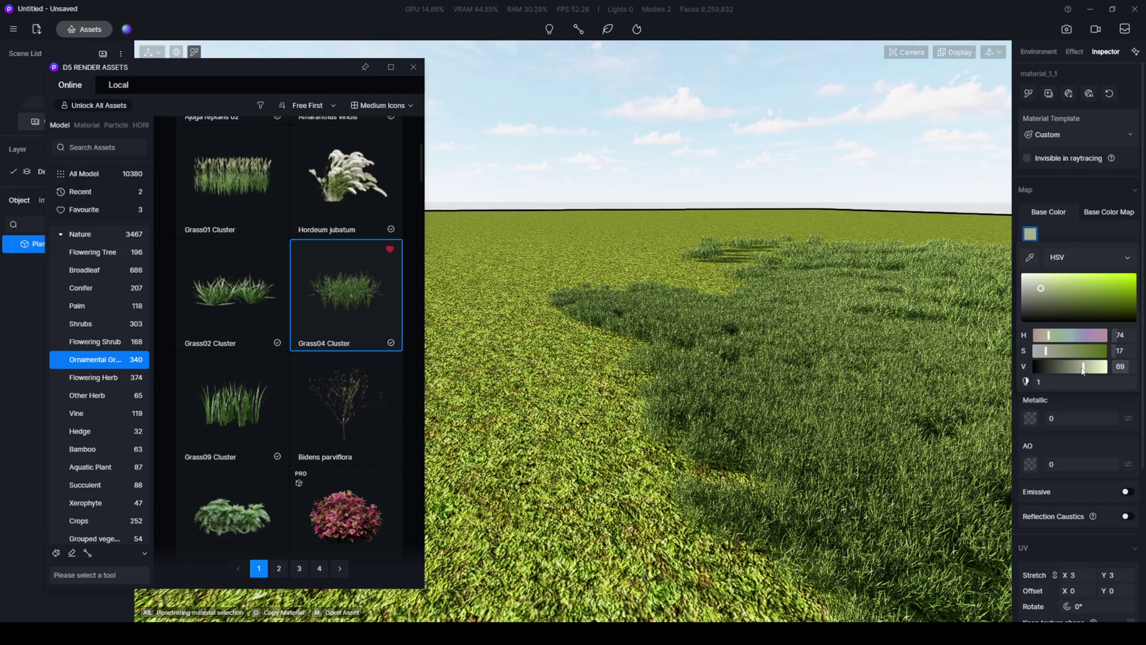
pyautogui.moveTo(1083, 369); pyautogui.dragTo(1069, 368)
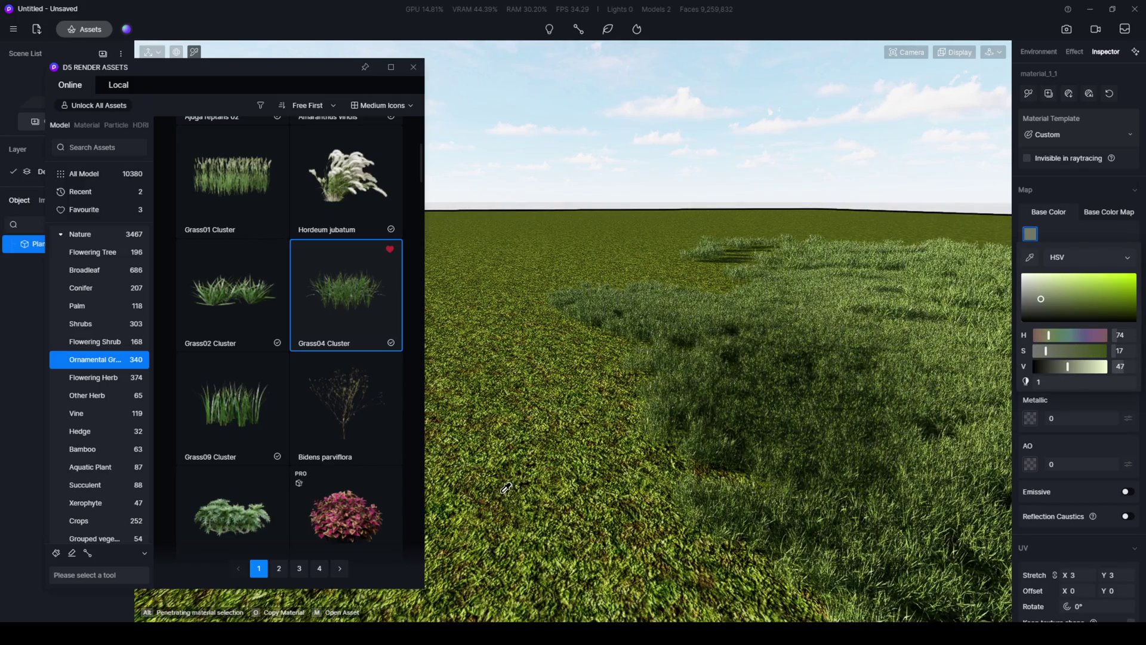
pyautogui.moveTo(1046, 350); pyautogui.dragTo(1049, 335)
pyautogui.press('Escape')
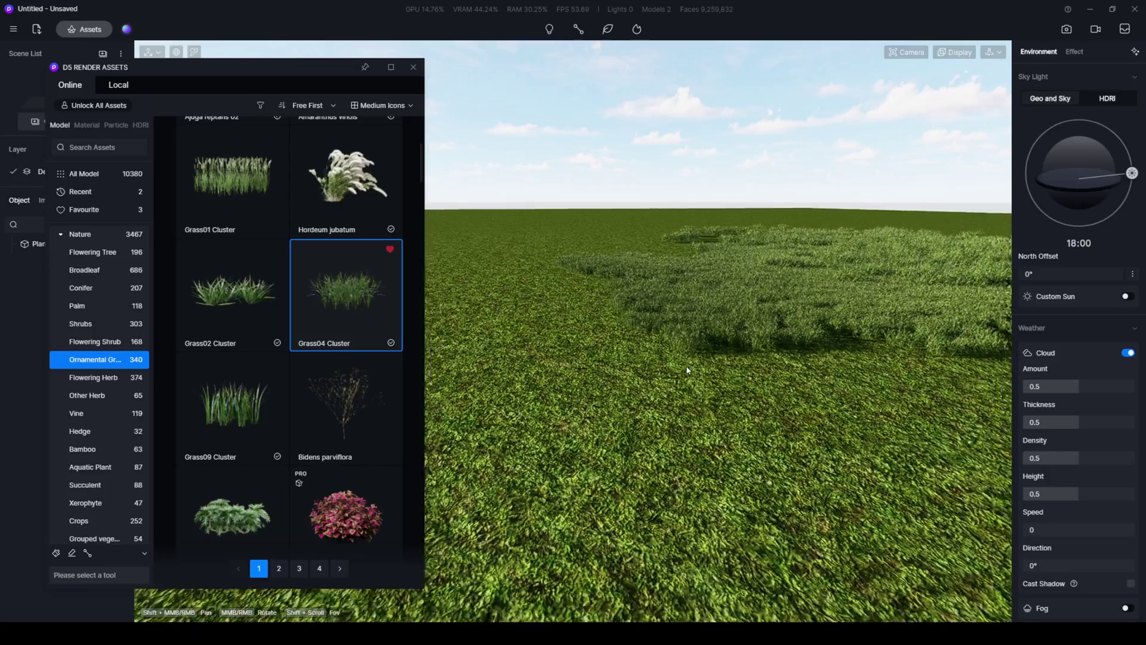
pyautogui.moveTo(687, 370)
pyautogui.mouseDown(button='middle')
pyautogui.moveTo(838, 356)
pyautogui.moveTo(488, 323)
pyautogui.moveTo(756, 267)
pyautogui.mouseUp(button='middle')
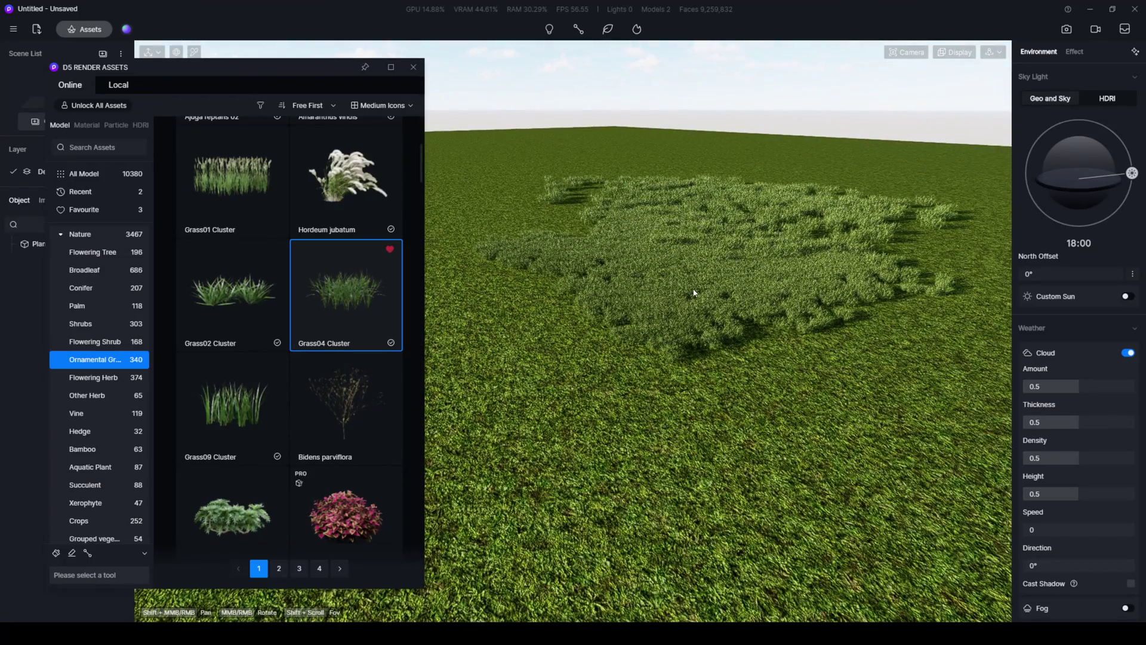
# Edit Brush History1 and erase the whole painted grass patch from the plane.
pyautogui.click(527, 337)
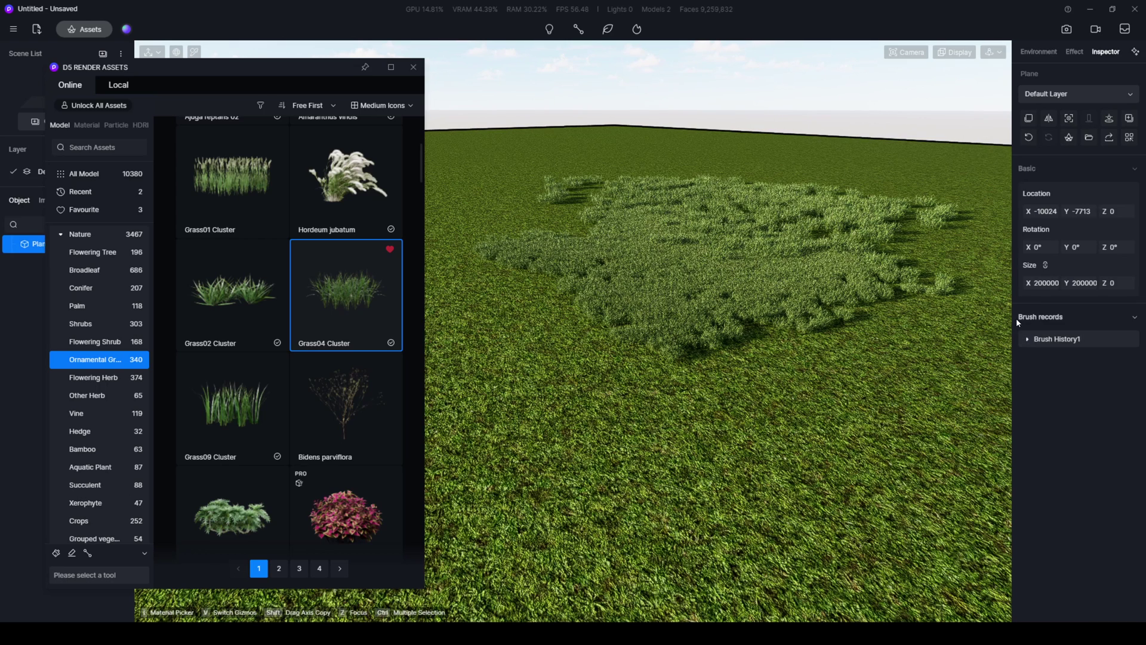
pyautogui.click(1043, 340)
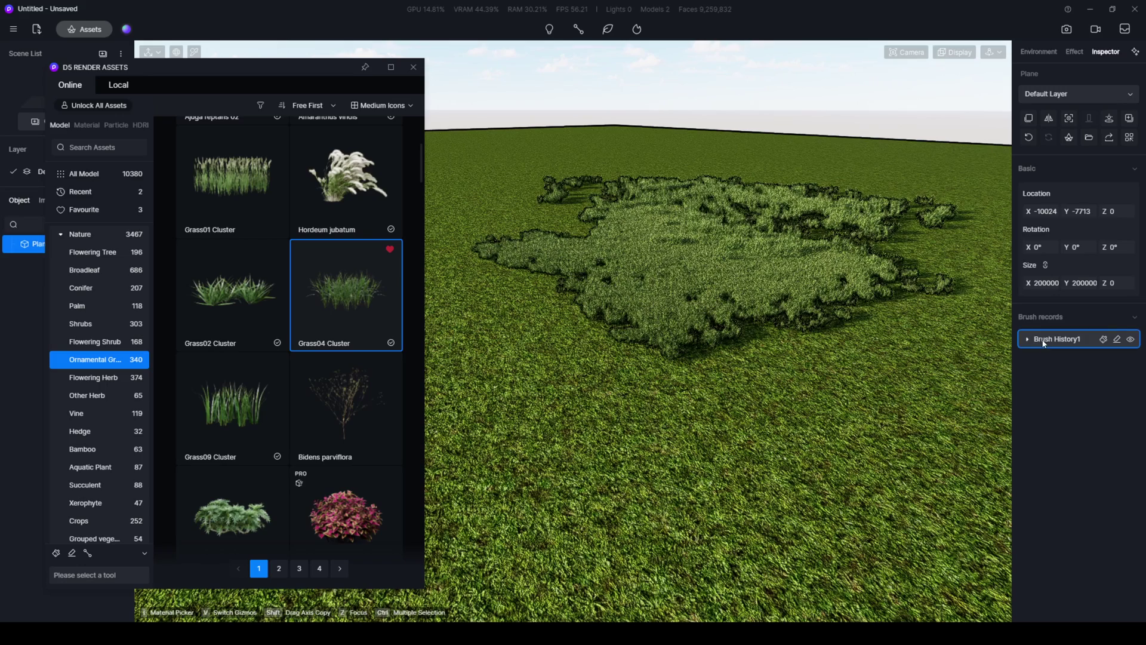
pyautogui.click(1104, 340)
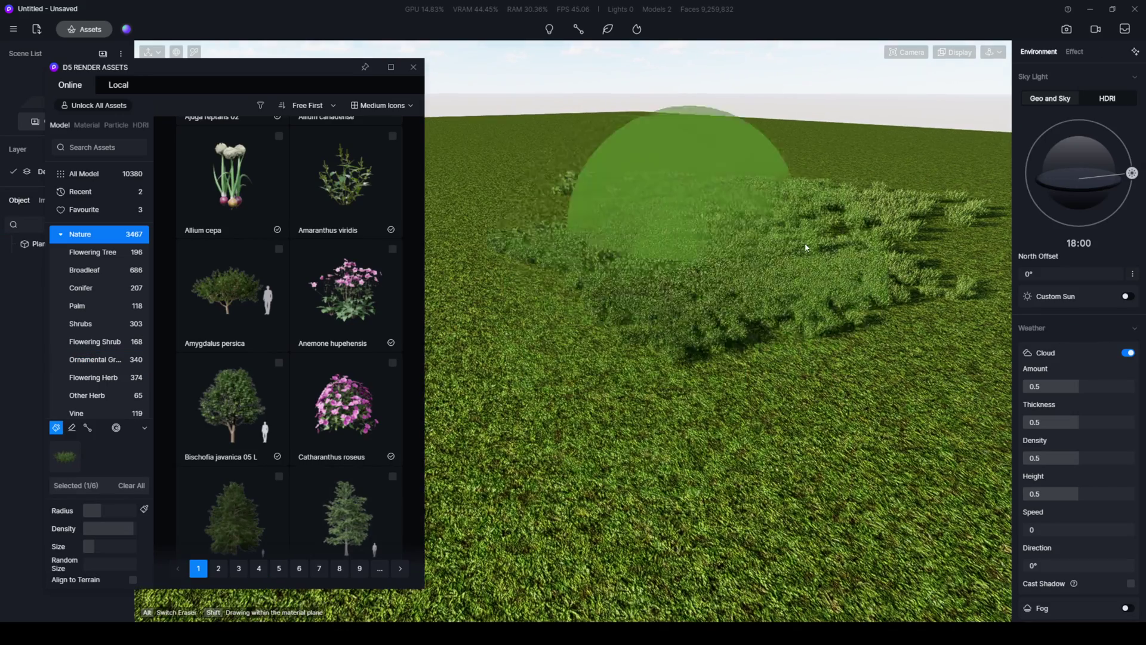
pyautogui.moveTo(673, 282)
pyautogui.keyDown('alt'); pyautogui.mouseDown()
pyautogui.moveTo(722, 341)
pyautogui.moveTo(760, 326)
pyautogui.mouseUp(); pyautogui.keyUp('alt')
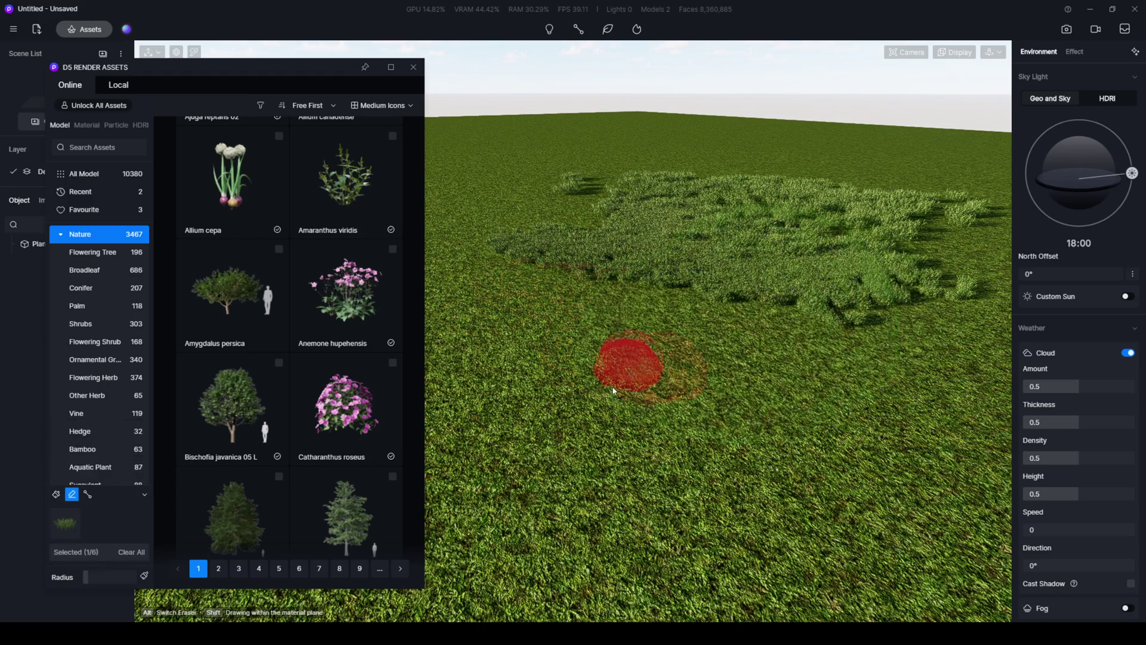
pyautogui.keyDown('alt'); pyautogui.moveTo(627, 372); pyautogui.dragTo(583, 406); pyautogui.keyUp('alt')
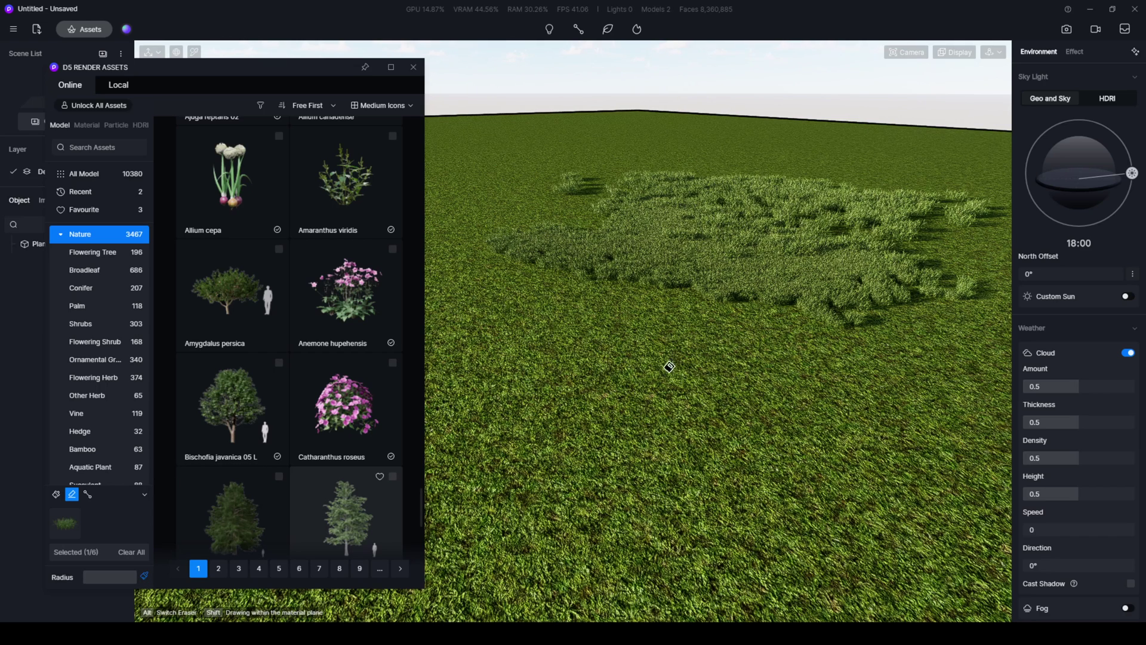
pyautogui.click(720, 296)
pyautogui.scroll(-3, 726, 336)
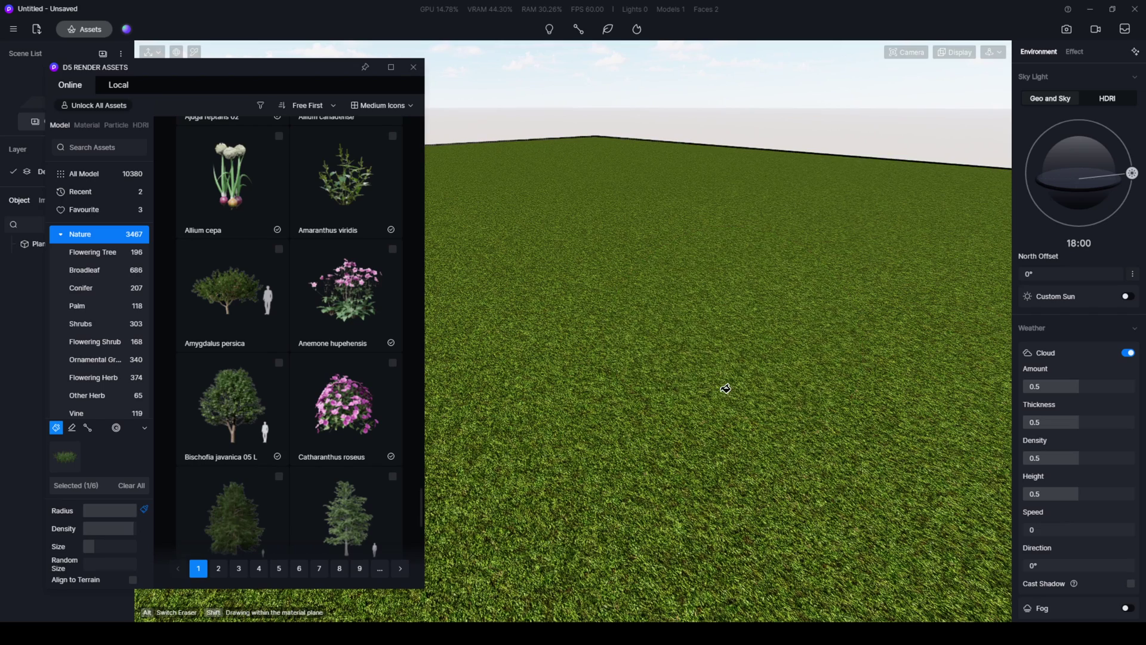
pyautogui.moveTo(793, 231); pyautogui.dragTo(793, 290)
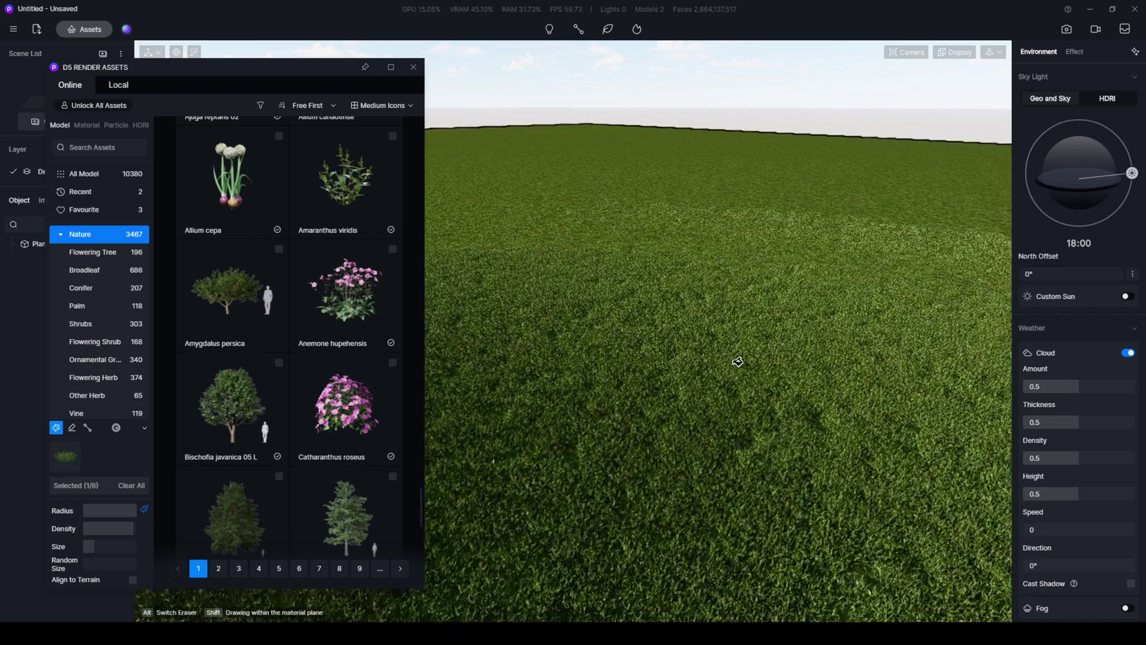
pyautogui.moveTo(702, 367); pyautogui.dragTo(538, 284, button='right')
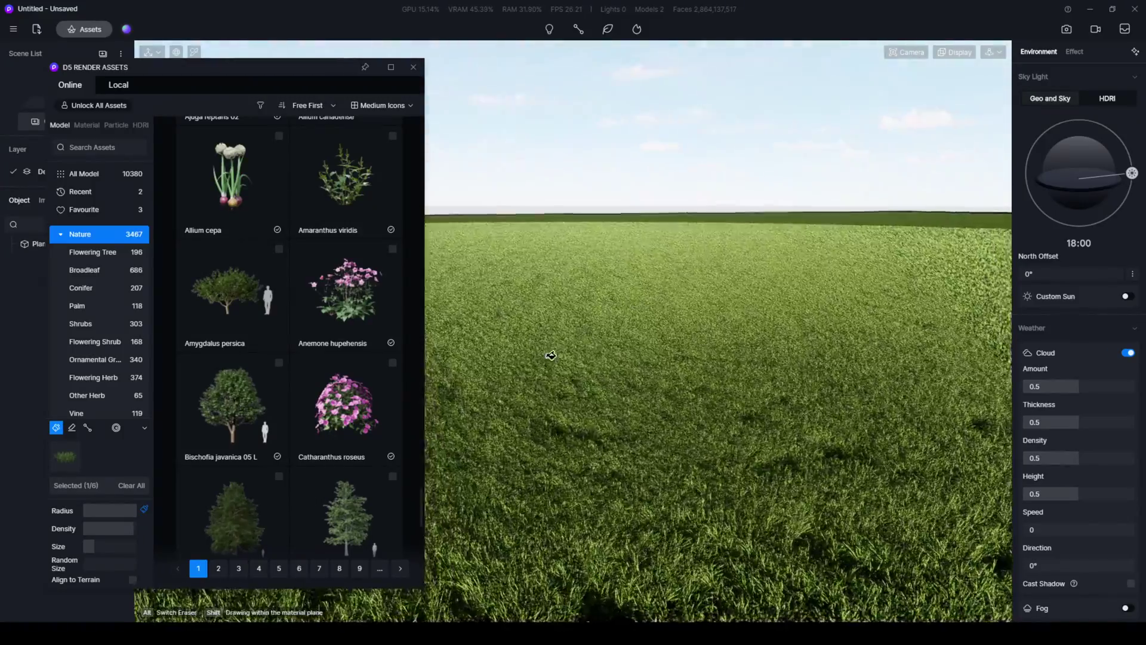
pyautogui.moveTo(538, 283); pyautogui.dragTo(656, 511, button='right')
pyautogui.hotkey('ctrl', 'z')
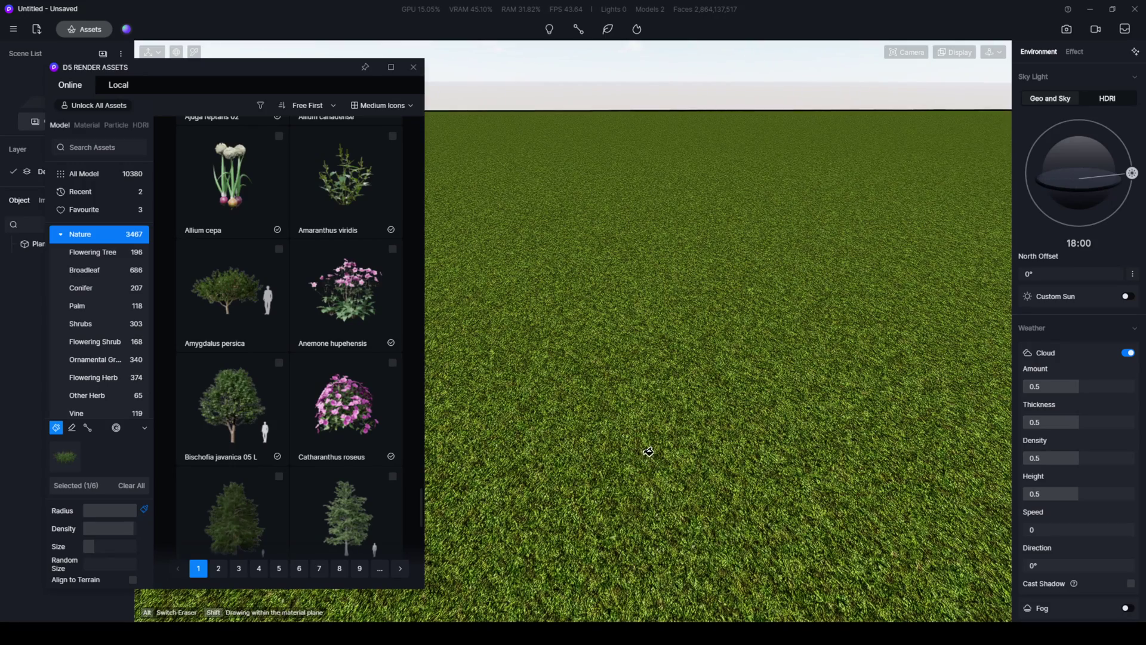
pyautogui.scroll(-5, 659, 436)
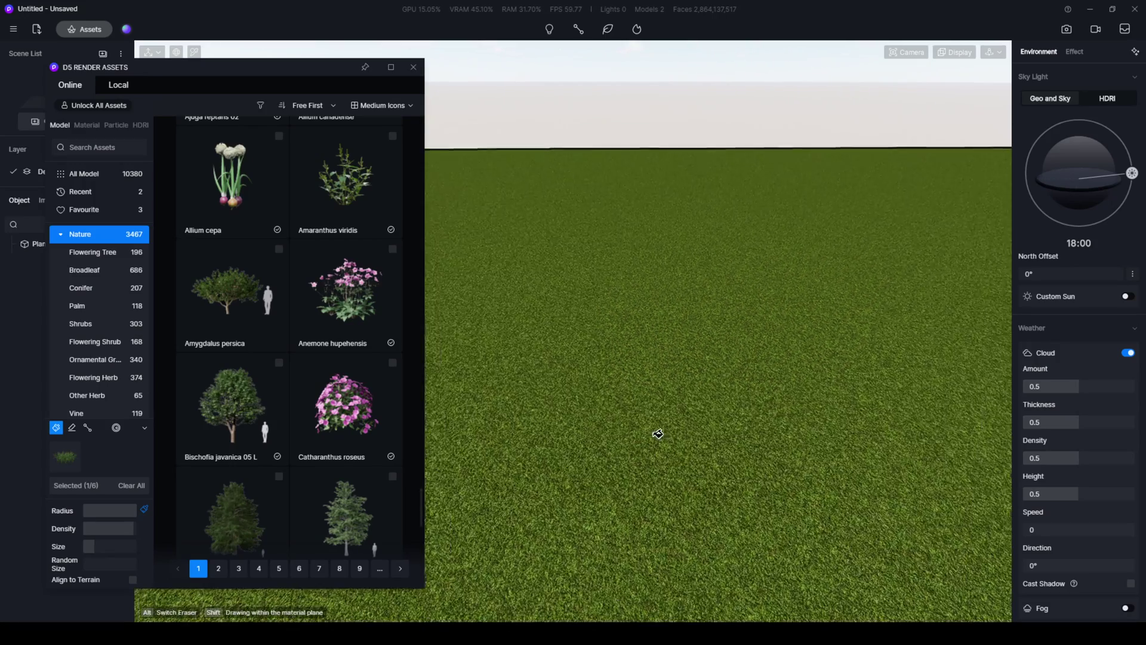
pyautogui.scroll(5, 642, 430)
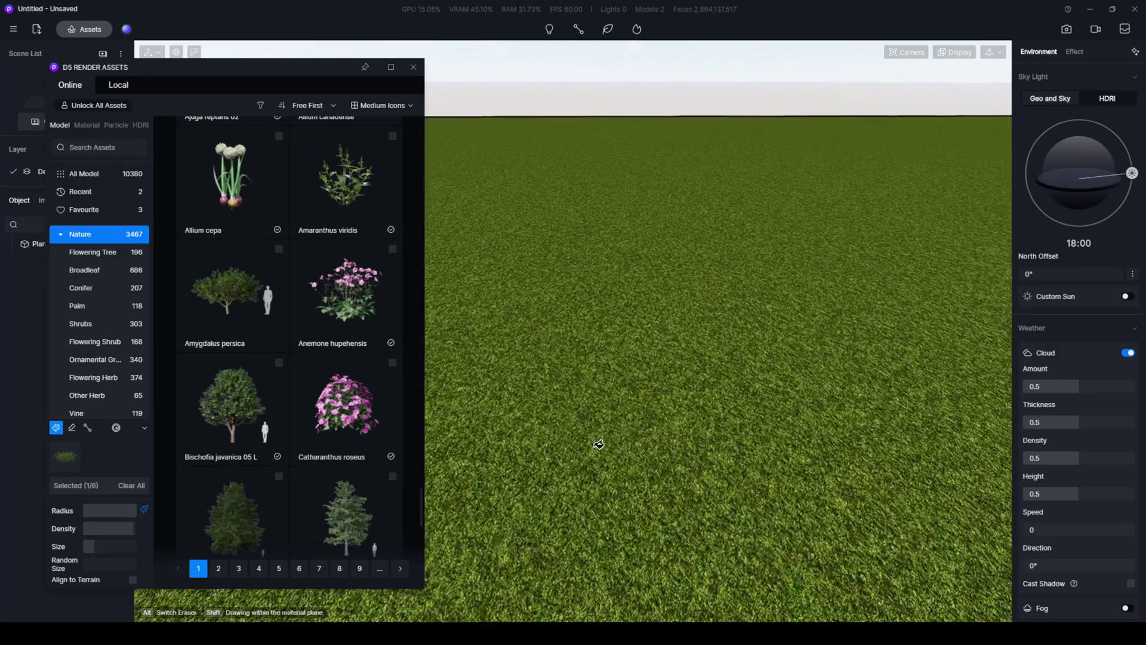
pyautogui.scroll(-2, 637, 421)
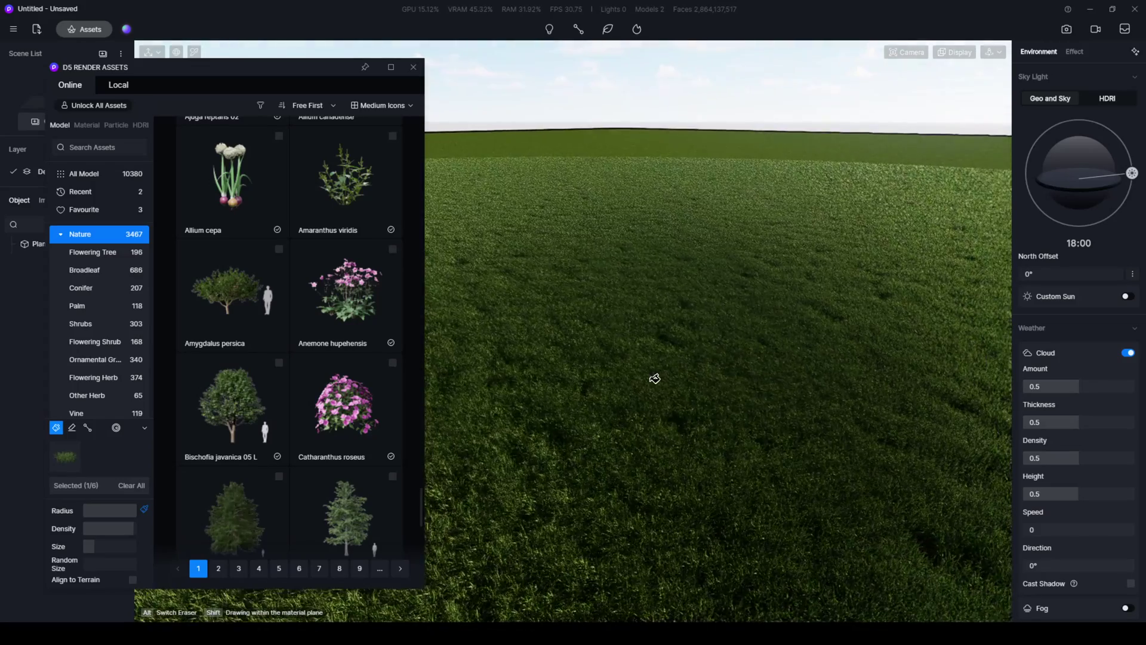
pyautogui.moveTo(575, 376); pyautogui.dragTo(657, 371, button='right')
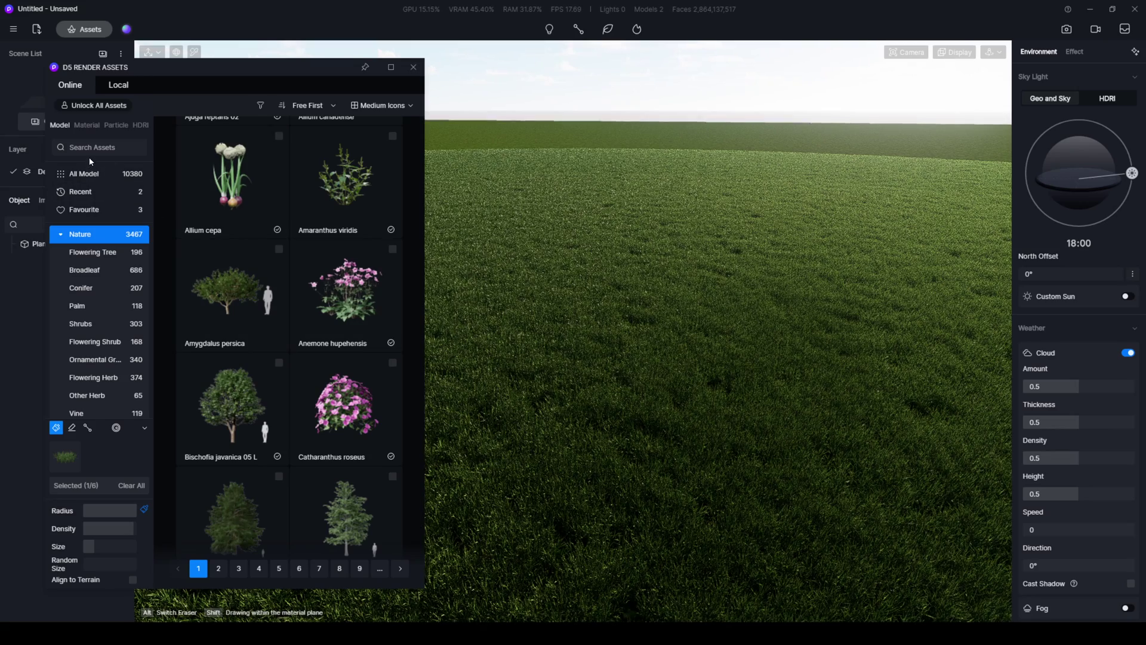
pyautogui.scroll(-2, 92, 279)
pyautogui.scroll(2, 92, 279)
# Browse the asset library to Vehicle > Small-sized car models.
pyautogui.click(61, 238)
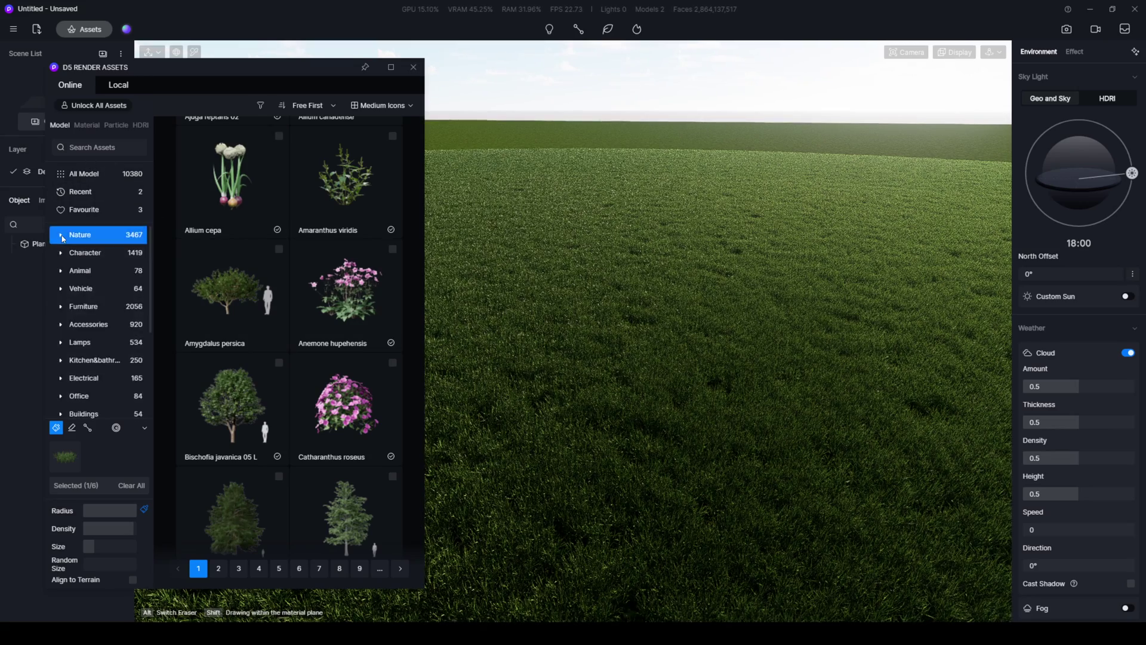
pyautogui.click(80, 289)
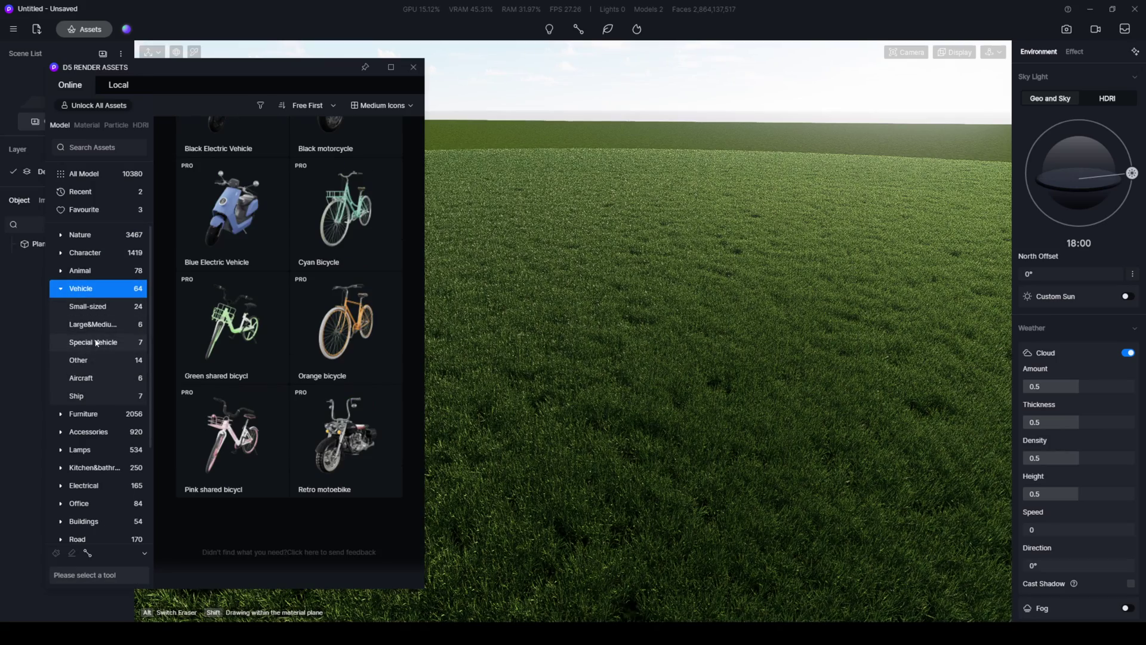
pyautogui.click(86, 306)
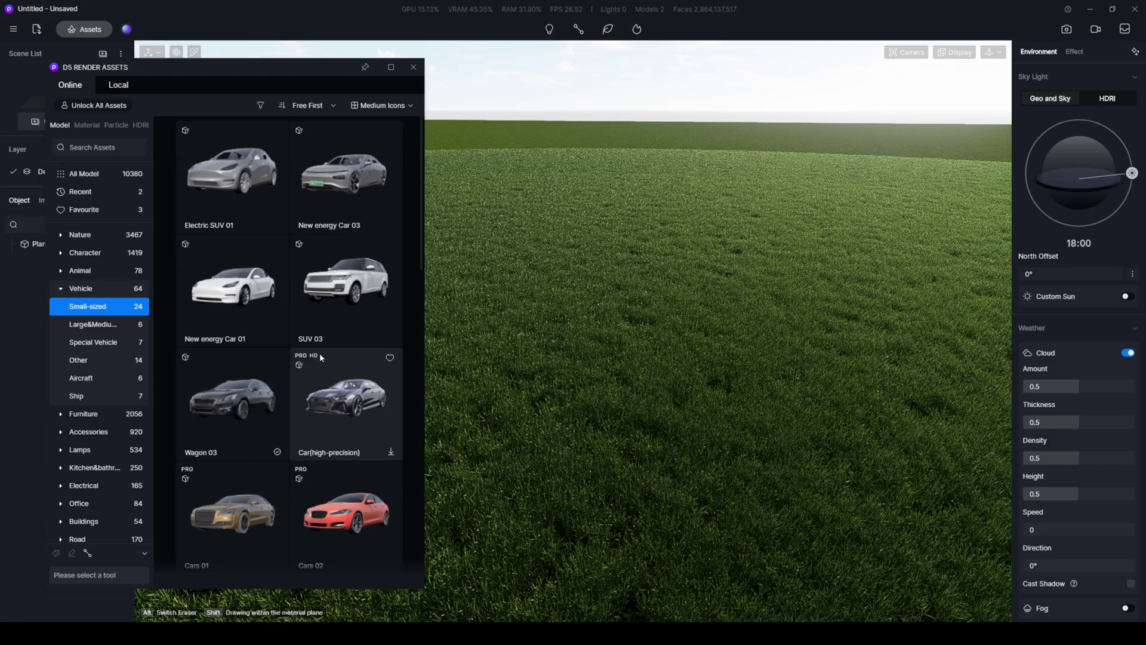
pyautogui.scroll(-3, 421, 251)
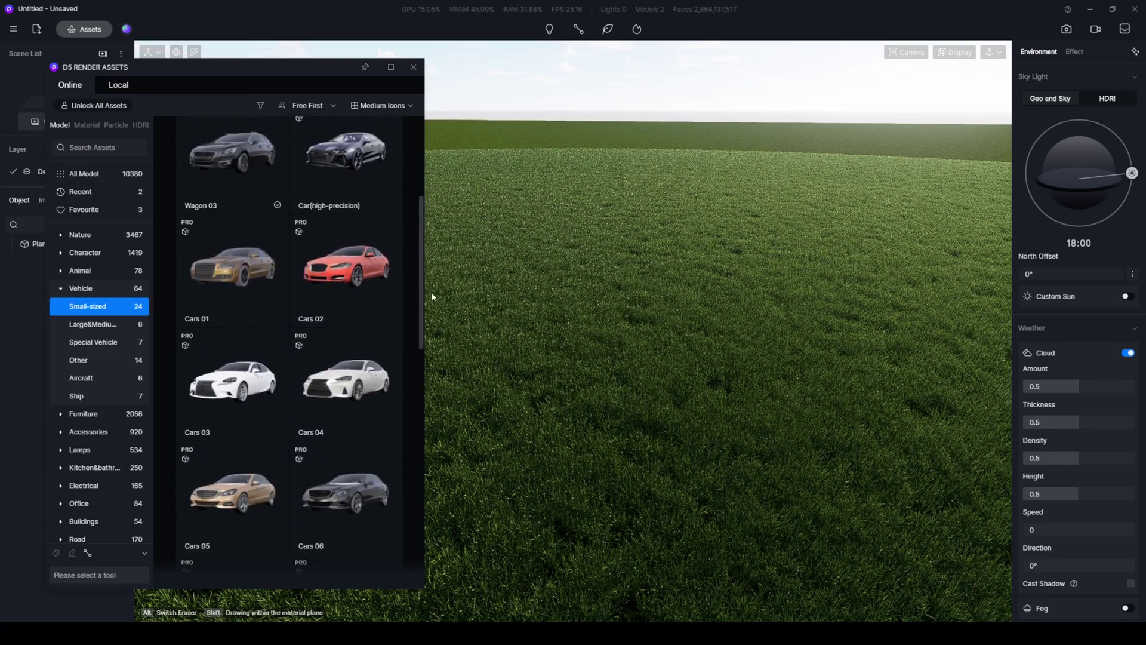
pyautogui.moveTo(433, 301)
pyautogui.mouseDown()
pyautogui.moveTo(435, 385)
pyautogui.moveTo(446, 191)
pyautogui.mouseUp()
pyautogui.moveTo(232, 166)
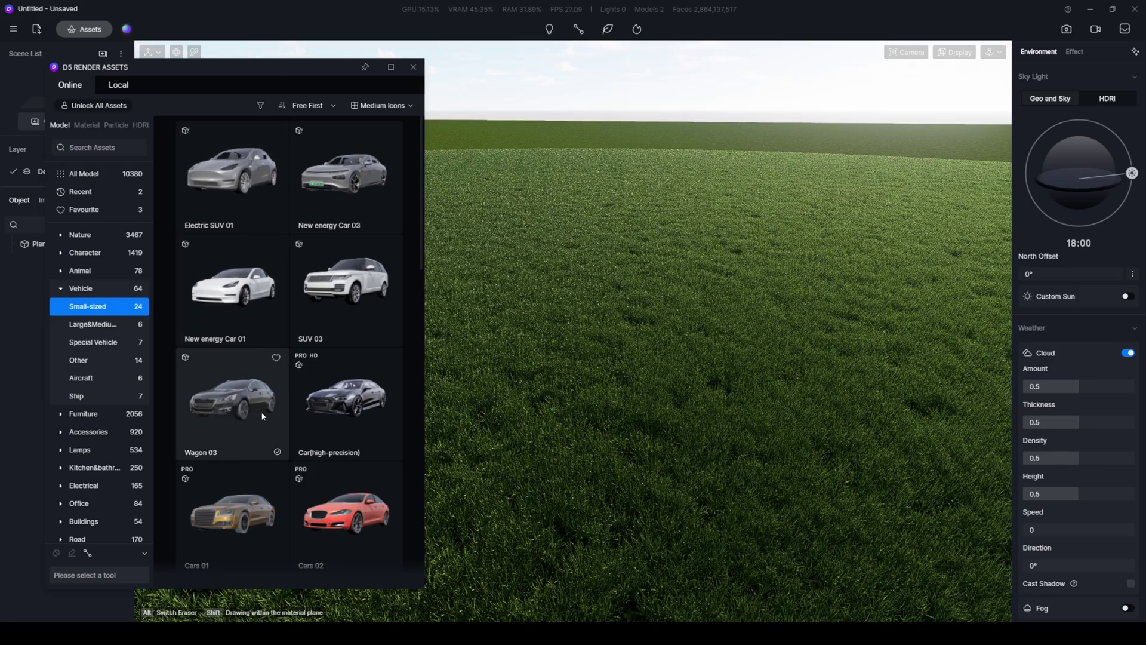
# Place Wagon 03 on the grass field with Dynamic wheels and Driver switched off.
pyautogui.click(227, 408)
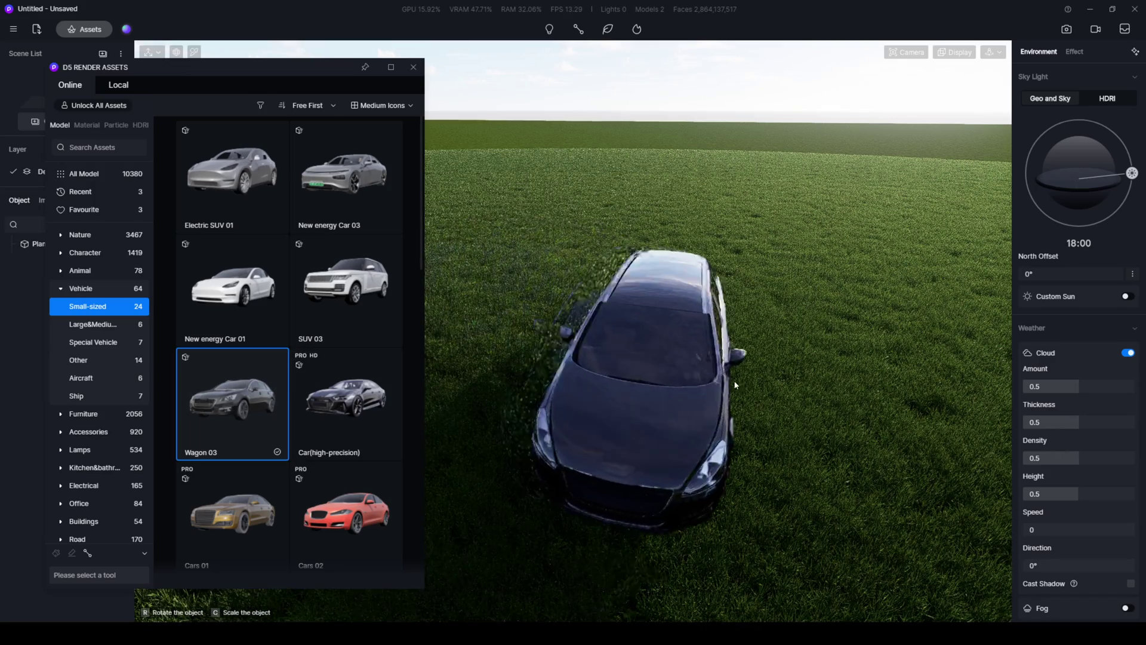
pyautogui.click(675, 360)
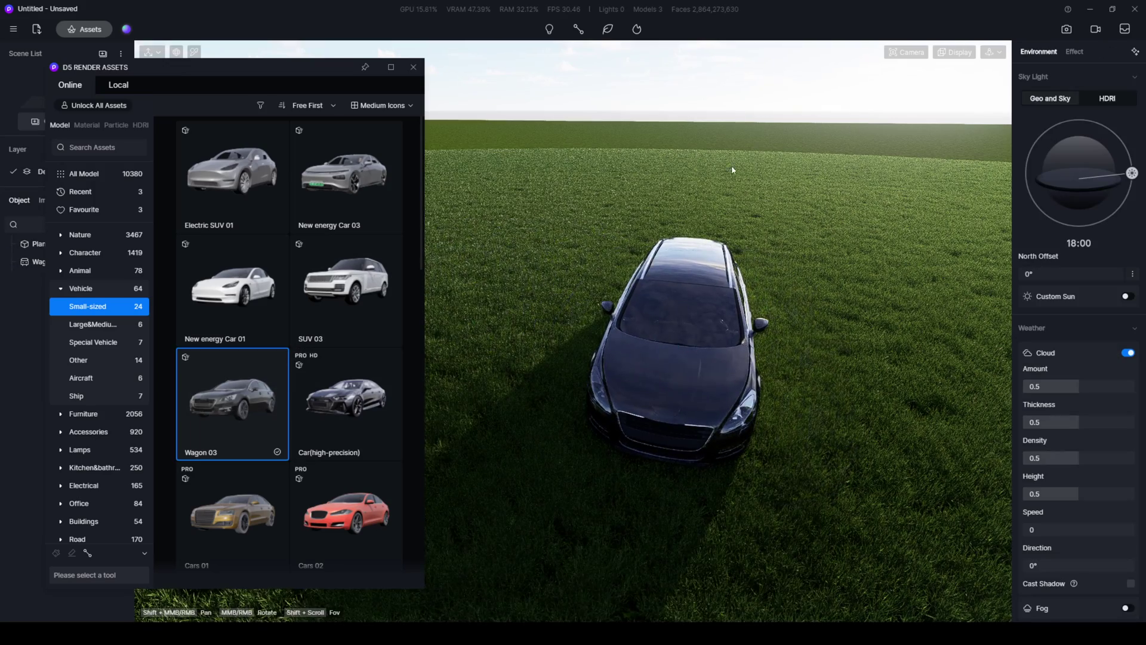
pyautogui.moveTo(676, 360)
pyautogui.mouseDown(button='middle')
pyautogui.moveTo(436, 280)
pyautogui.moveTo(809, 327)
pyautogui.moveTo(714, 358)
pyautogui.mouseUp(button='middle')
pyautogui.click(789, 359)
pyautogui.scroll(2, 789, 358)
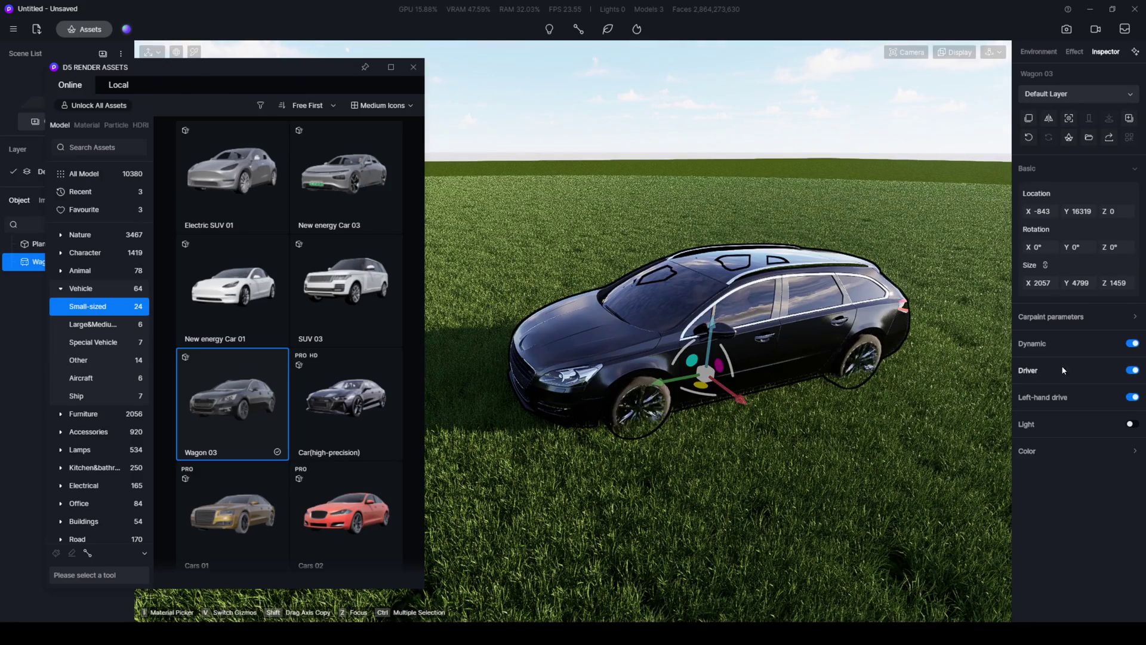
pyautogui.click(1132, 343)
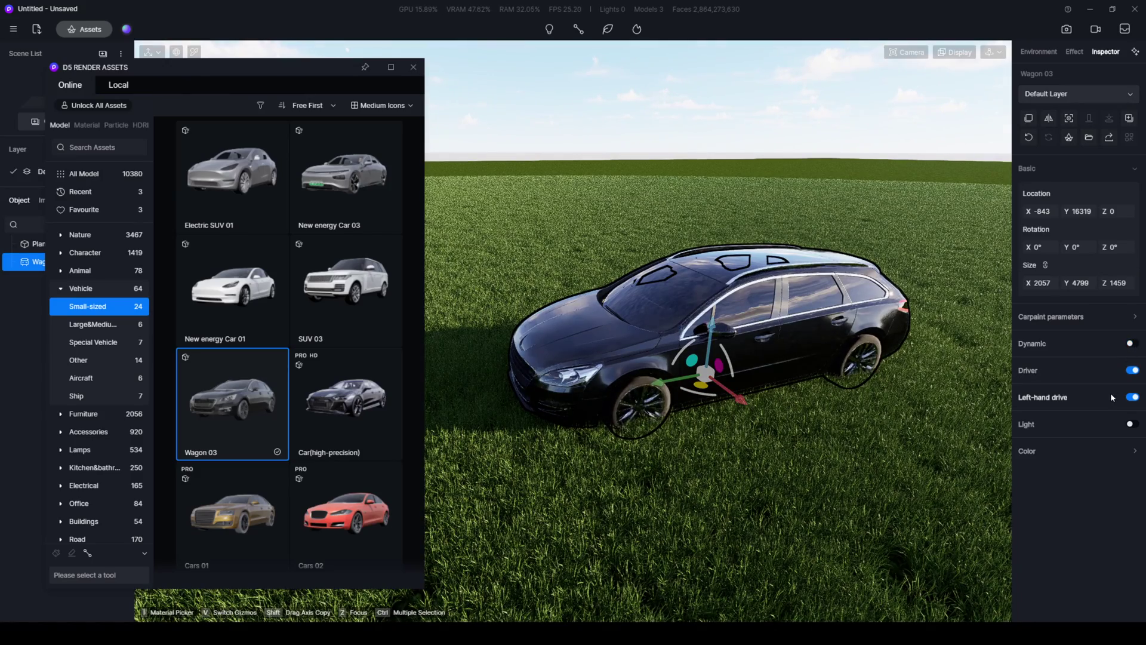
pyautogui.click(1133, 371)
# Inspect the wagon from several angles and select the ground plane.
pyautogui.press('z')
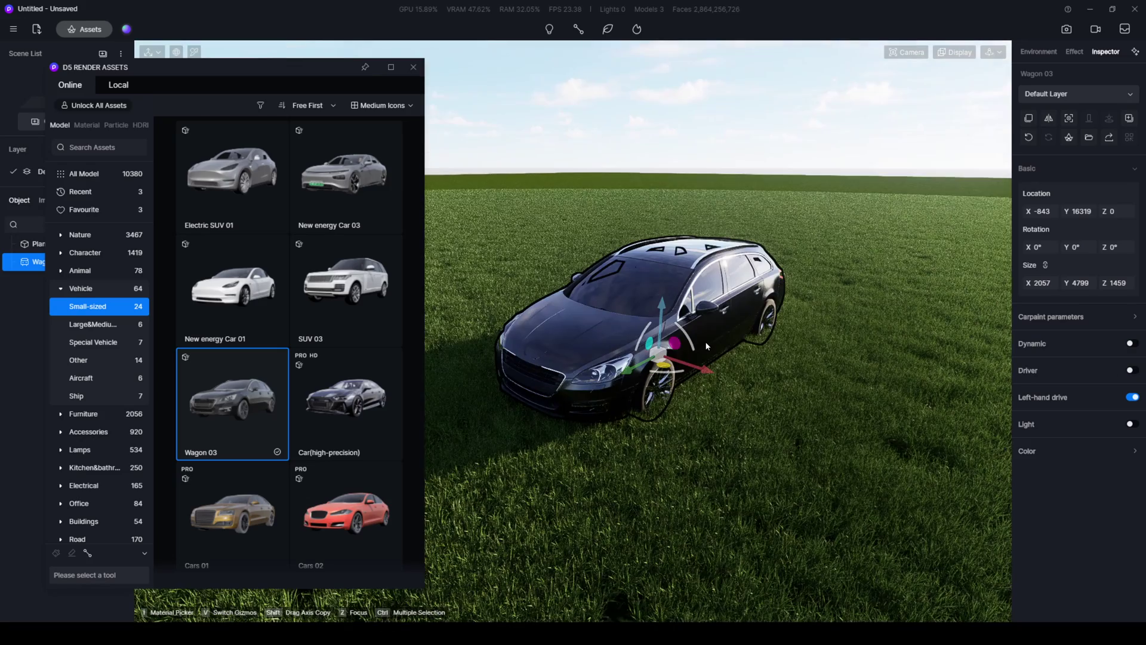
pyautogui.click(733, 130)
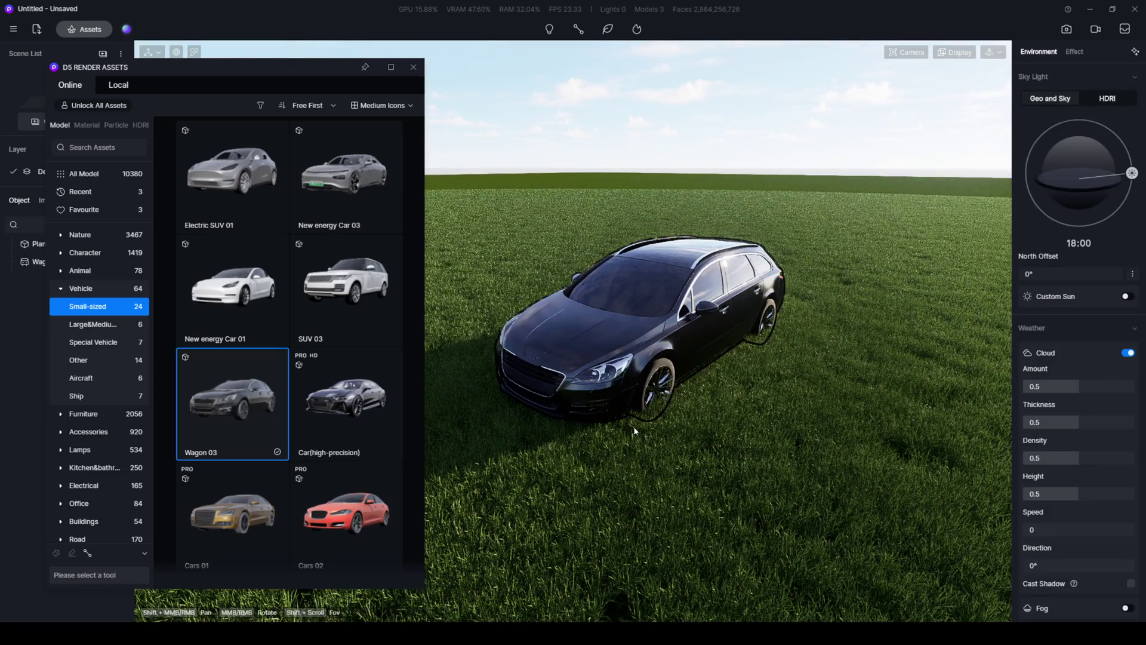
pyautogui.moveTo(637, 428)
pyautogui.mouseDown(button='middle')
pyautogui.moveTo(666, 422)
pyautogui.moveTo(532, 397)
pyautogui.moveTo(829, 408)
pyautogui.moveTo(582, 370)
pyautogui.moveTo(698, 363)
pyautogui.mouseUp(button='middle')
pyautogui.scroll(2, 583, 370)
pyautogui.scroll(2, 583, 369)
pyautogui.scroll(2, 654, 394)
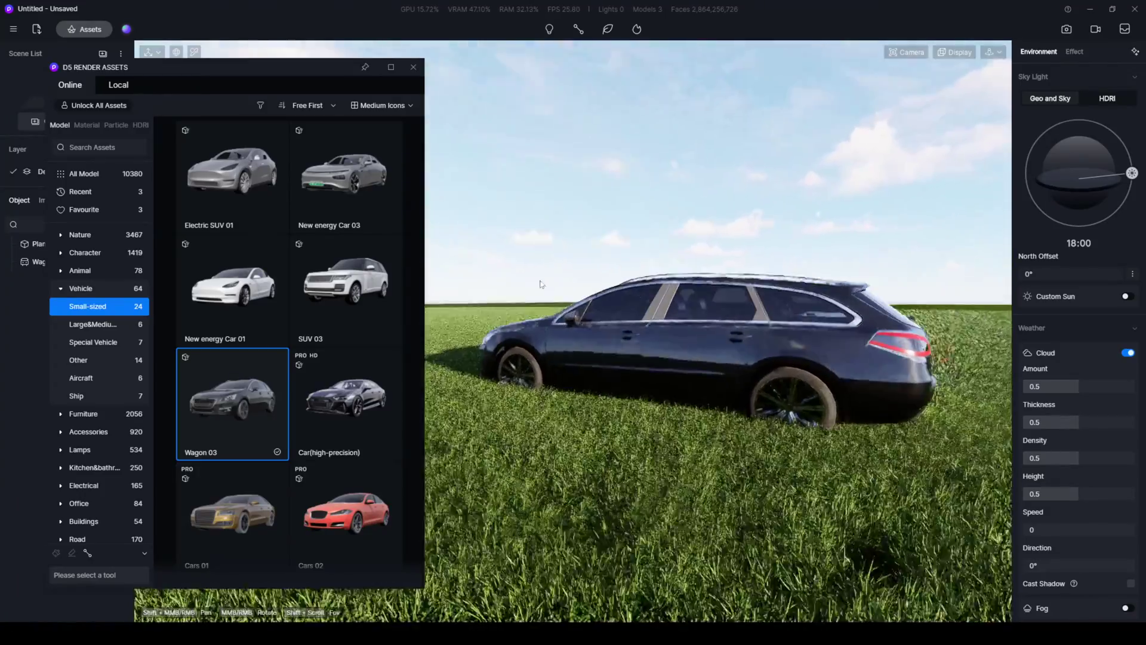
pyautogui.moveTo(540, 284); pyautogui.dragTo(494, 372, button='middle')
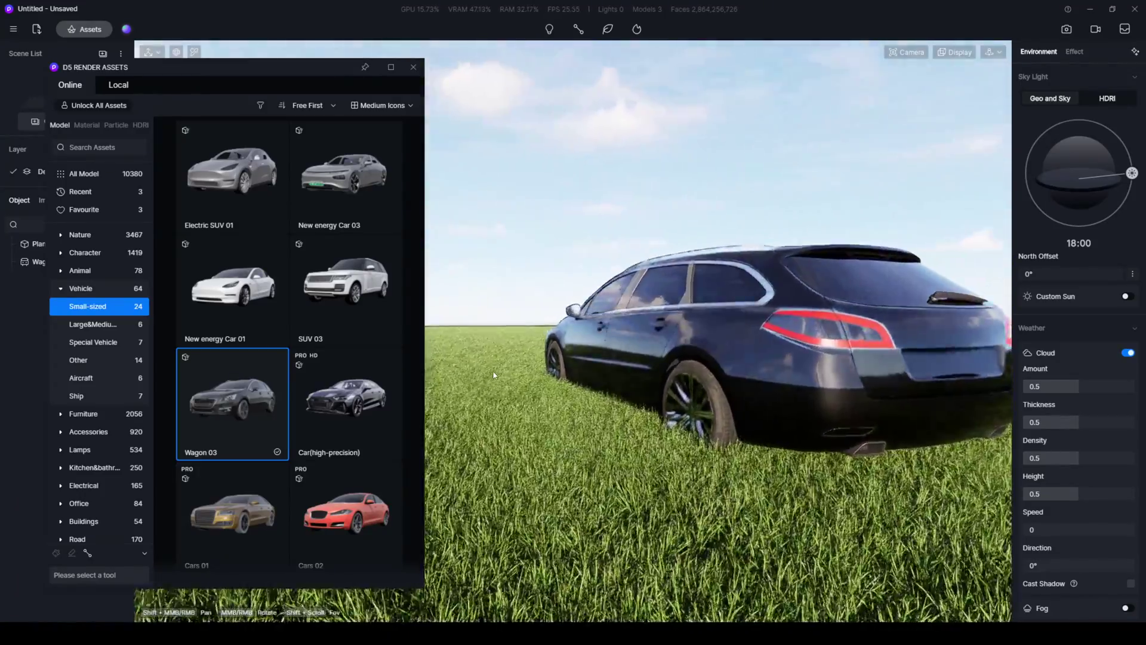
pyautogui.moveTo(493, 372); pyautogui.dragTo(592, 466, button='middle')
pyautogui.click(591, 465)
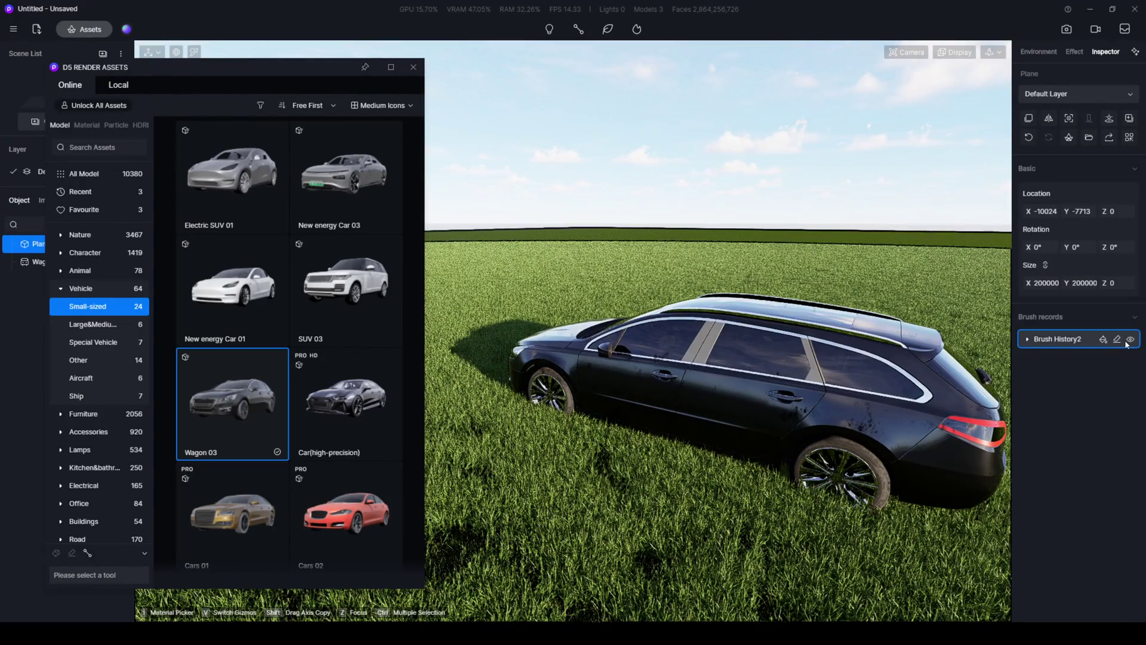
# Edit Brush History2, erase the scattered grass with Alt and leave denser grass around the wagon.
pyautogui.click(1106, 339)
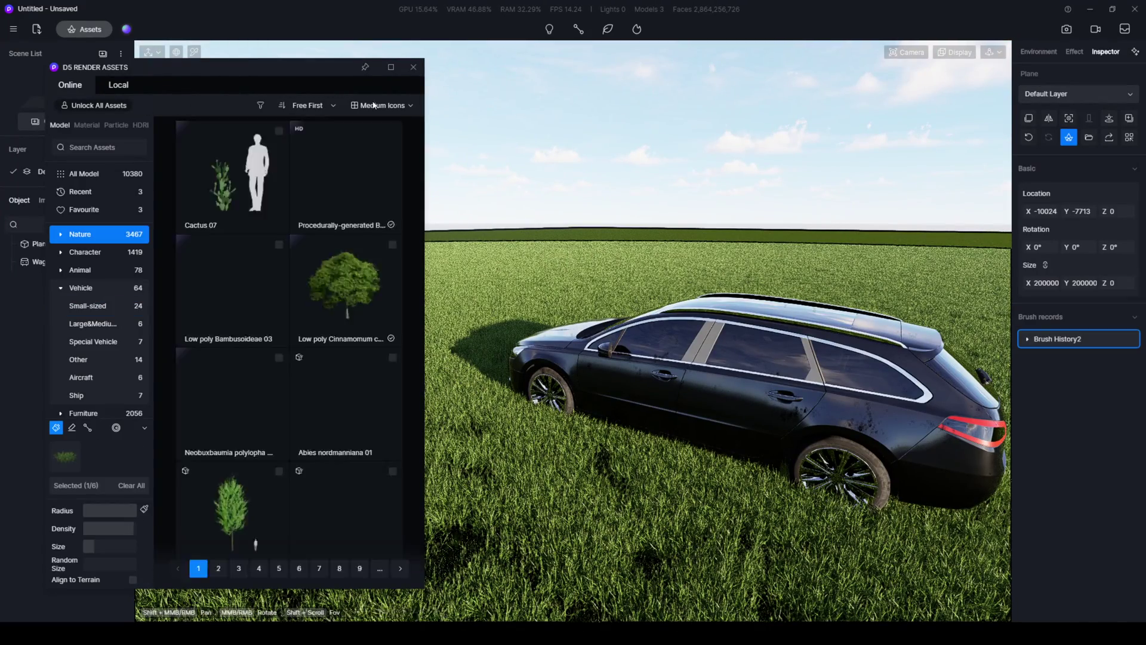
pyautogui.moveTo(310, 78); pyautogui.dragTo(448, 53)
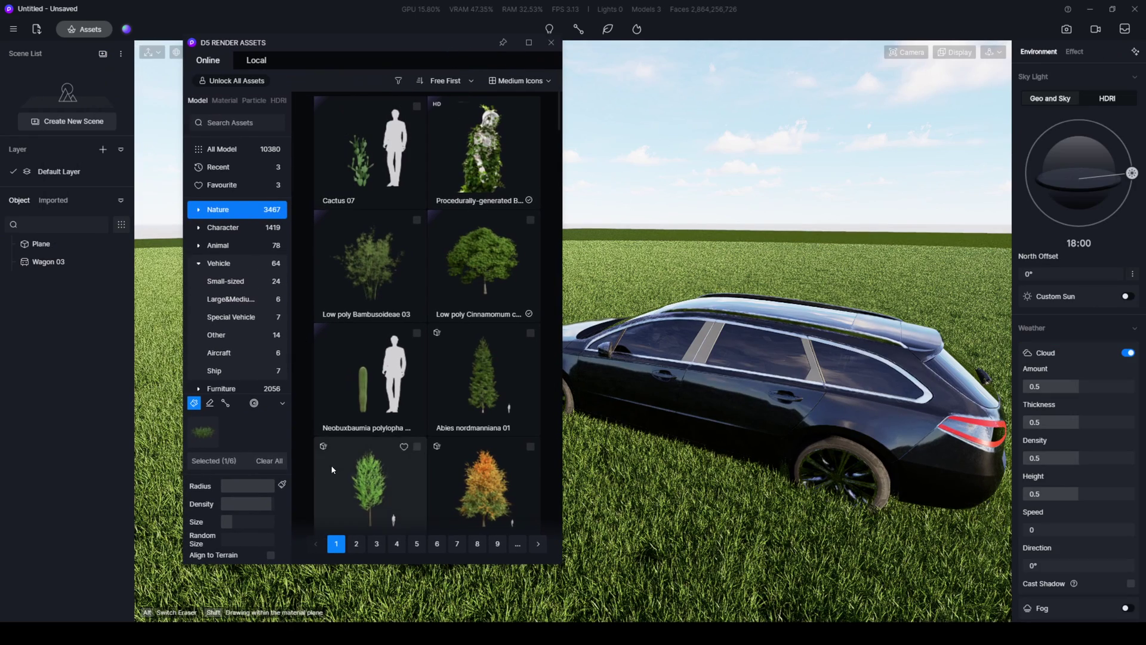
pyautogui.press('alt')
pyautogui.keyDown('alt'); pyautogui.moveTo(640, 475); pyautogui.dragTo(665, 428); pyautogui.keyUp('alt')
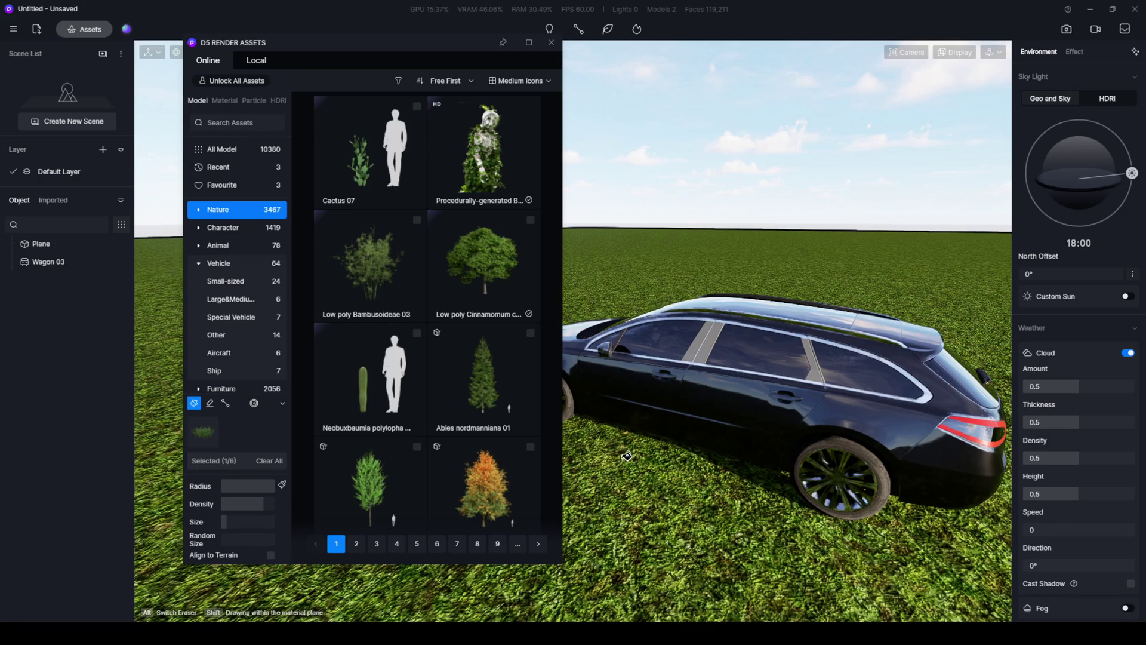
pyautogui.moveTo(816, 417)
pyautogui.mouseDown(button='middle')
pyautogui.moveTo(644, 477)
pyautogui.moveTo(749, 292)
pyautogui.moveTo(706, 371)
pyautogui.moveTo(855, 318)
pyautogui.mouseUp(button='middle')
pyautogui.press('Escape')
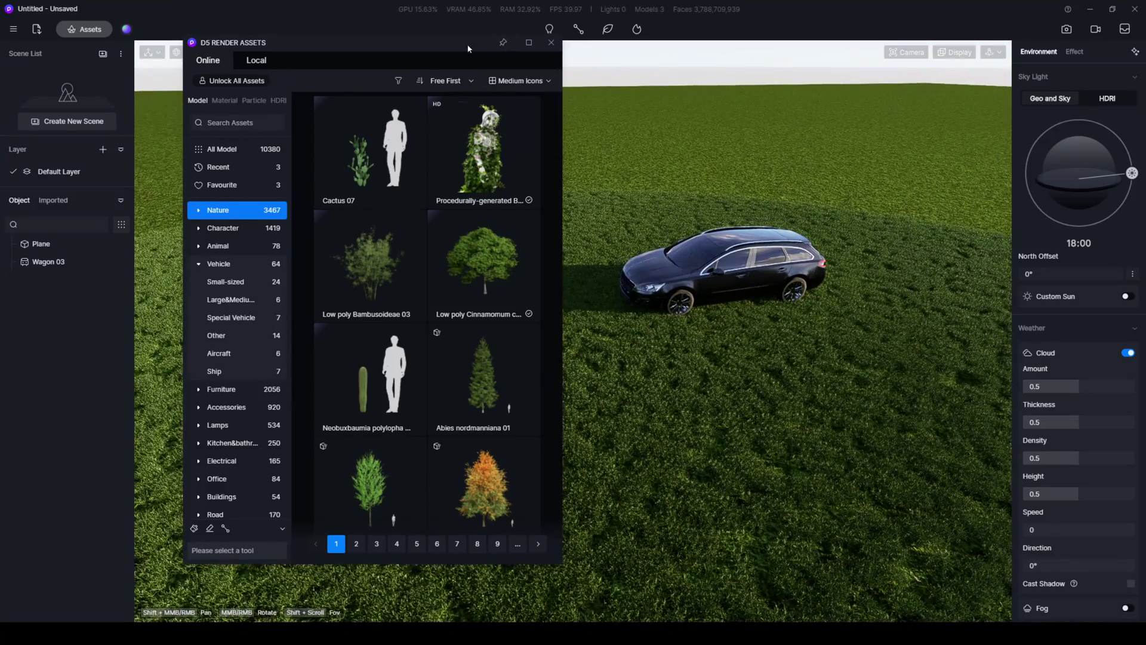
# Place four Picea rubens conifers from the nature library on the grass around the wagon.
pyautogui.moveTo(469, 46); pyautogui.dragTo(428, 101)
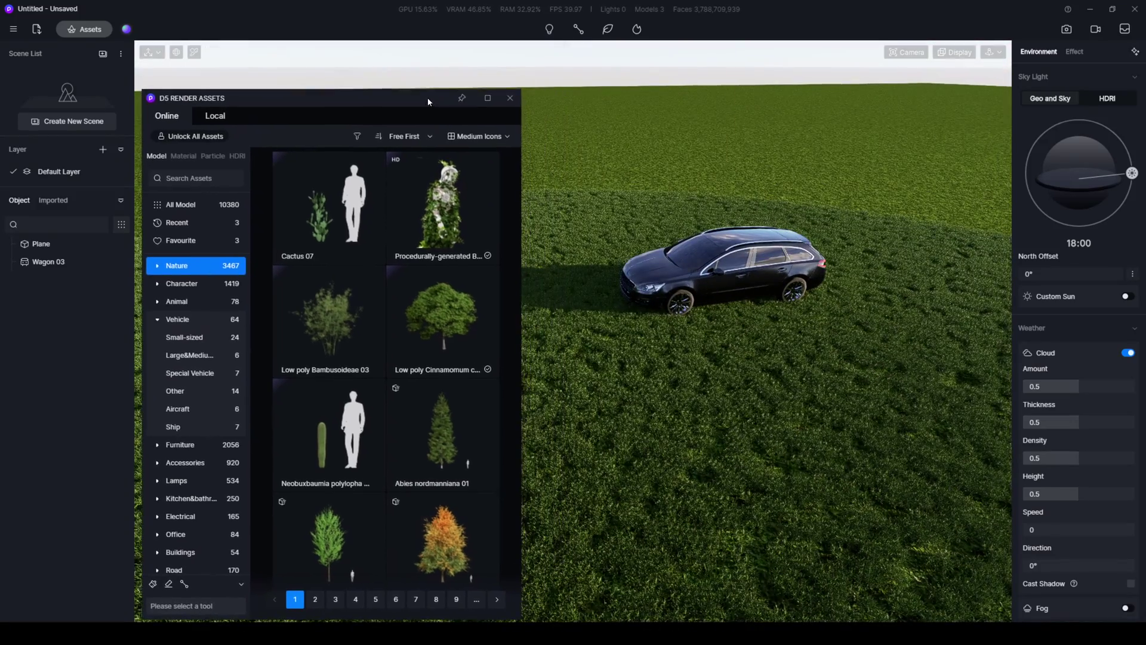
pyautogui.click(173, 271)
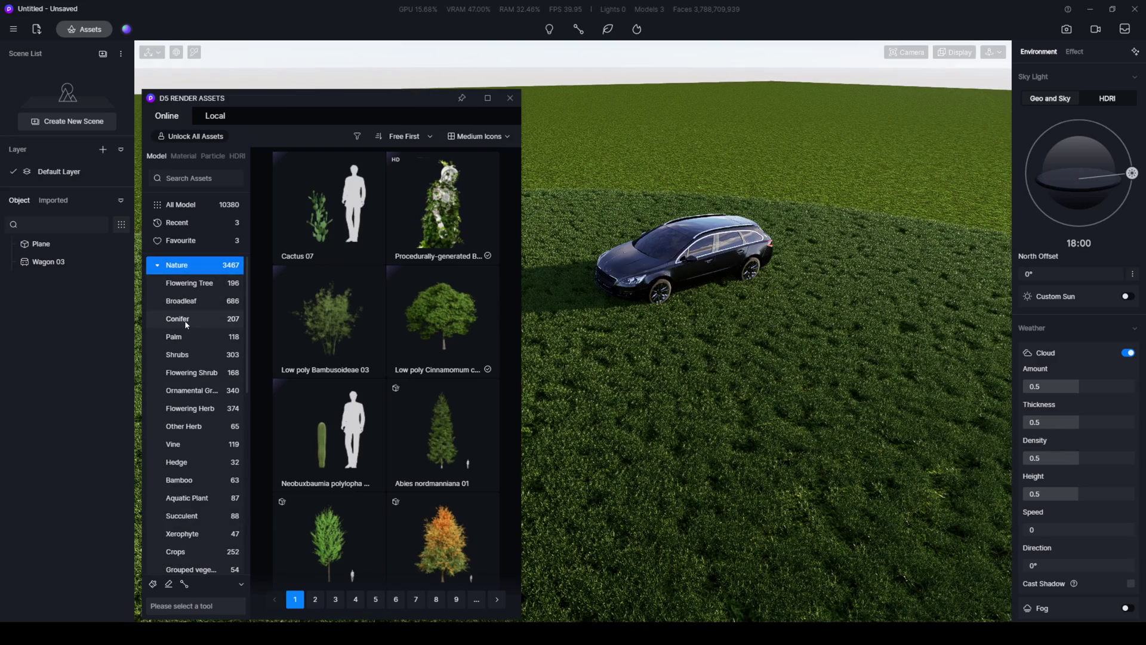
pyautogui.click(184, 322)
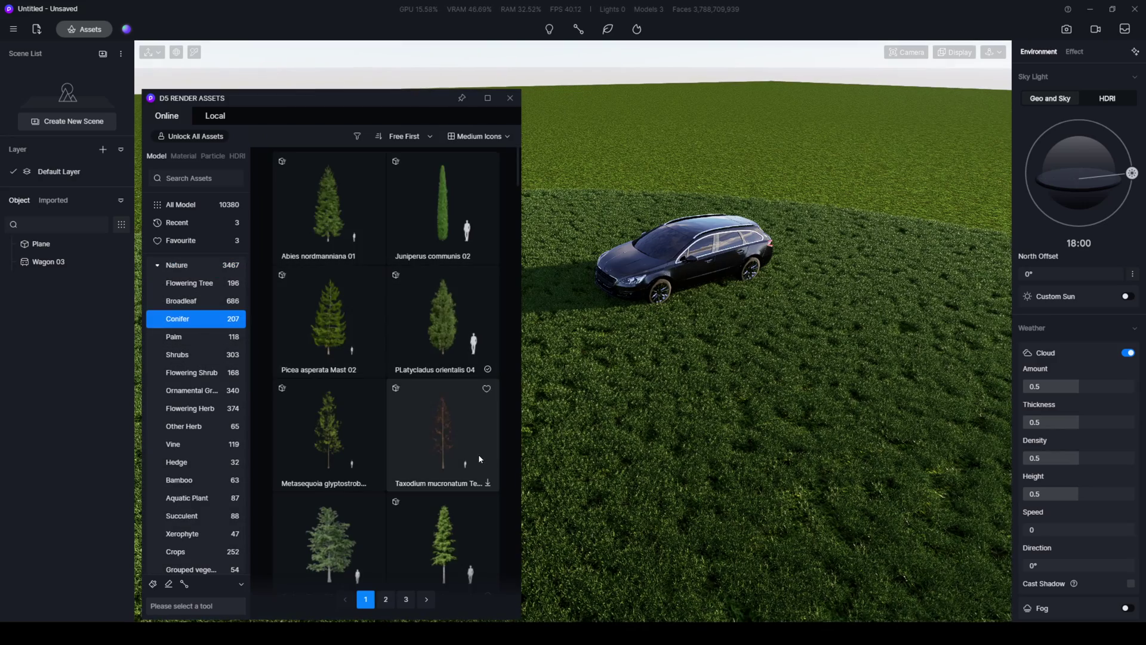
pyautogui.scroll(-5, 479, 457)
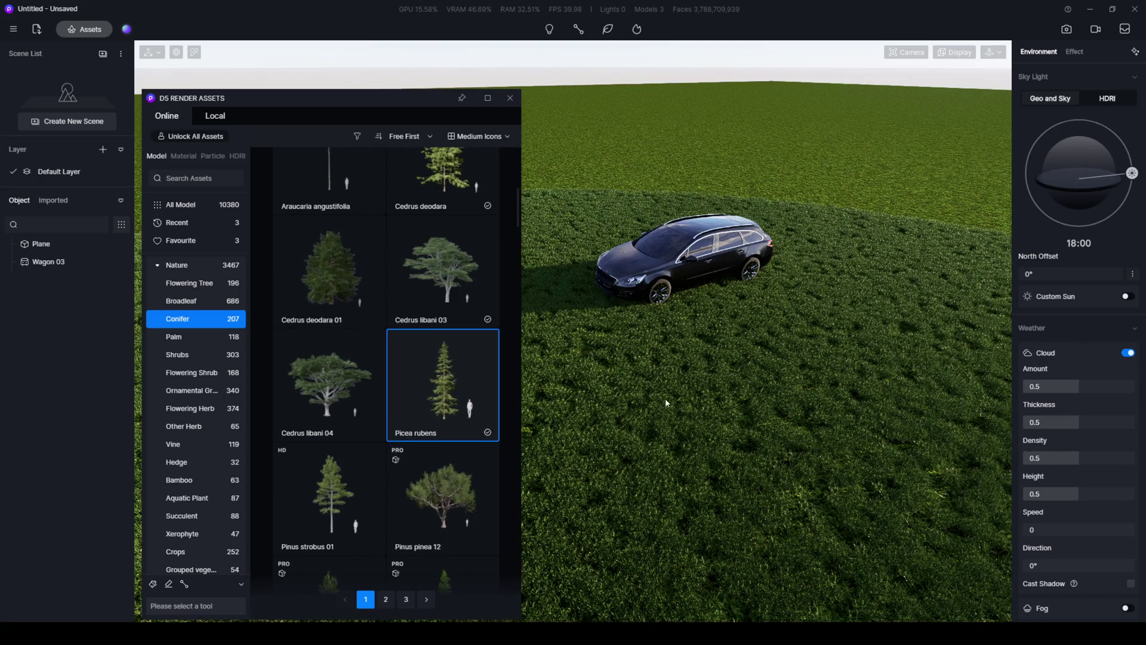
pyautogui.scroll(-3, 788, 407)
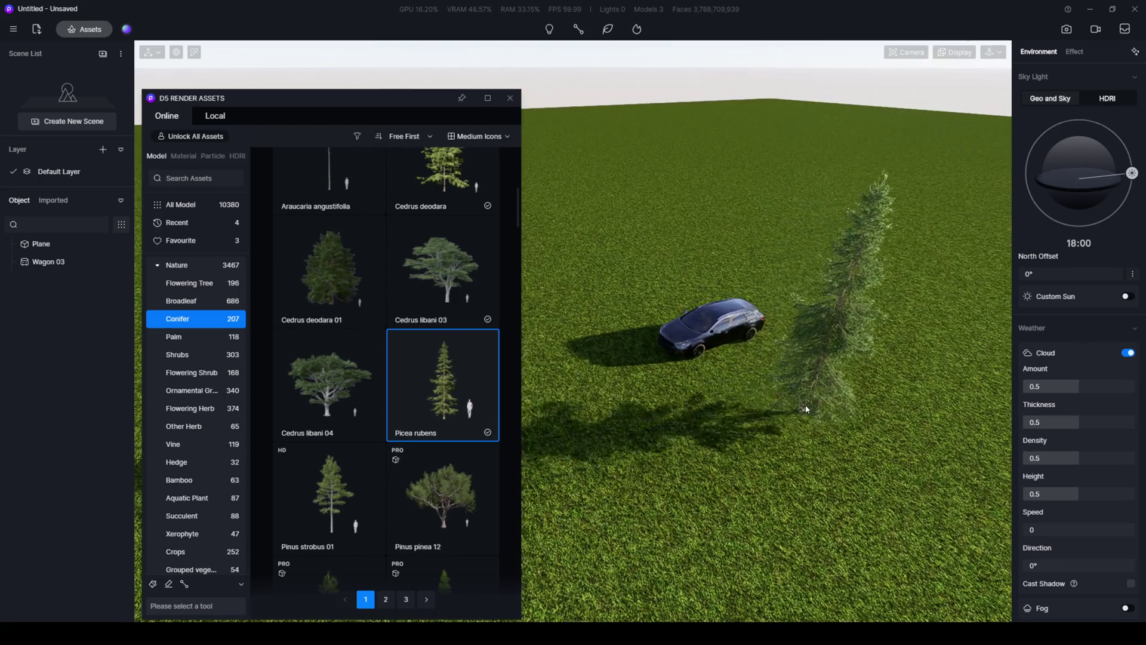
pyautogui.click(846, 407)
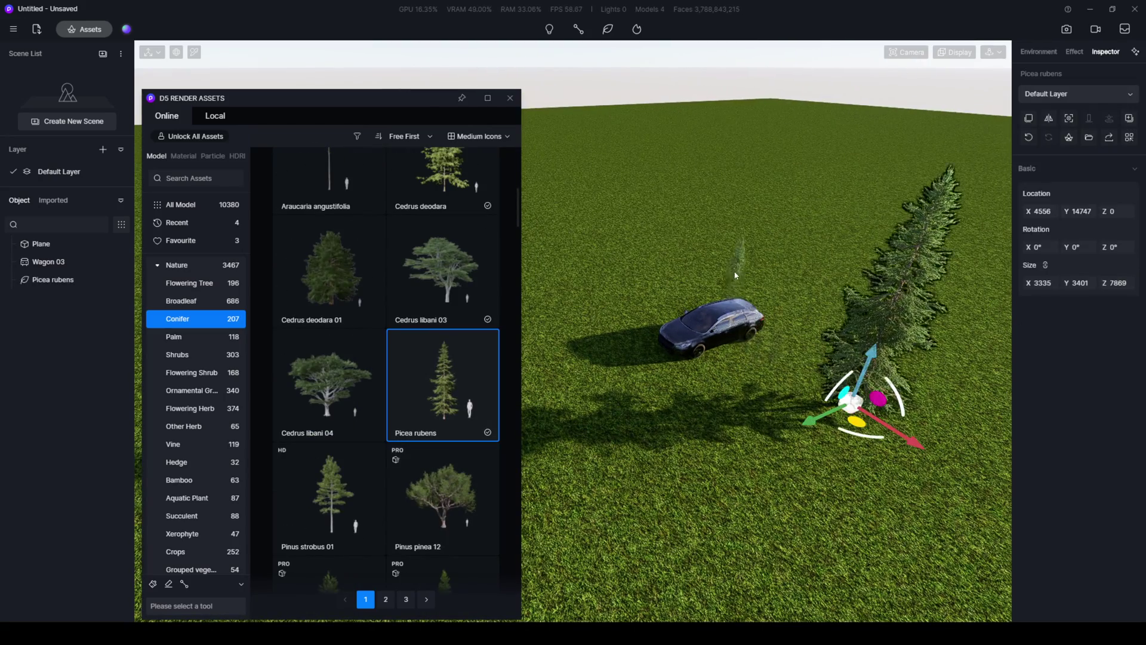
pyautogui.moveTo(727, 276); pyautogui.dragTo(825, 344, button='right')
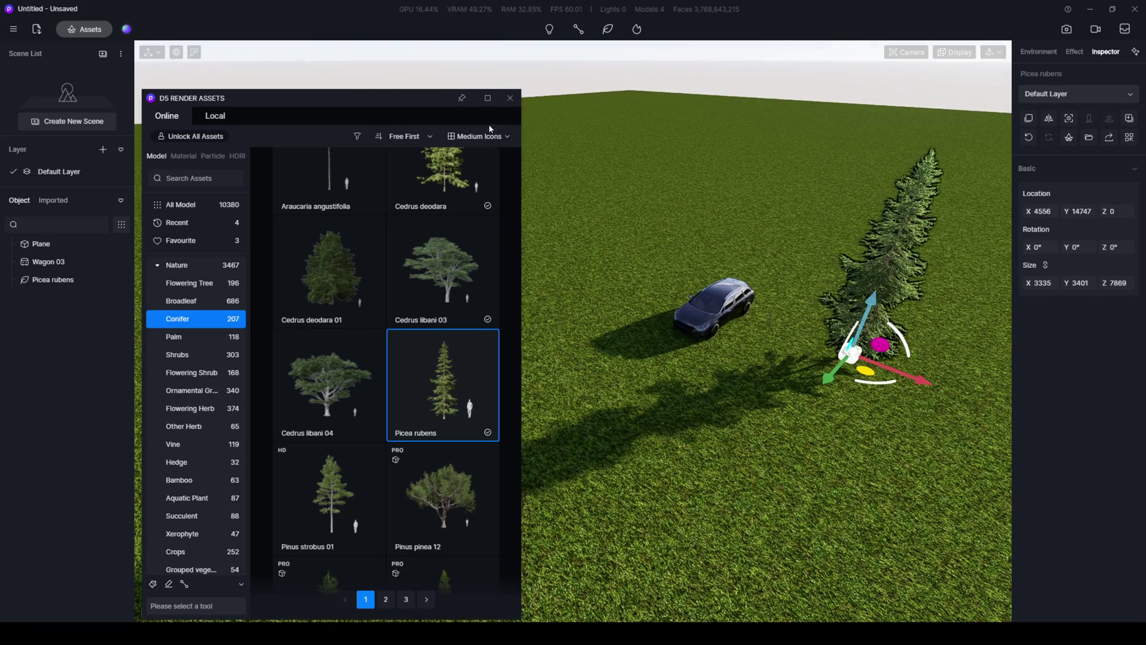
pyautogui.click(875, 398)
pyautogui.click(811, 394)
pyautogui.click(834, 369)
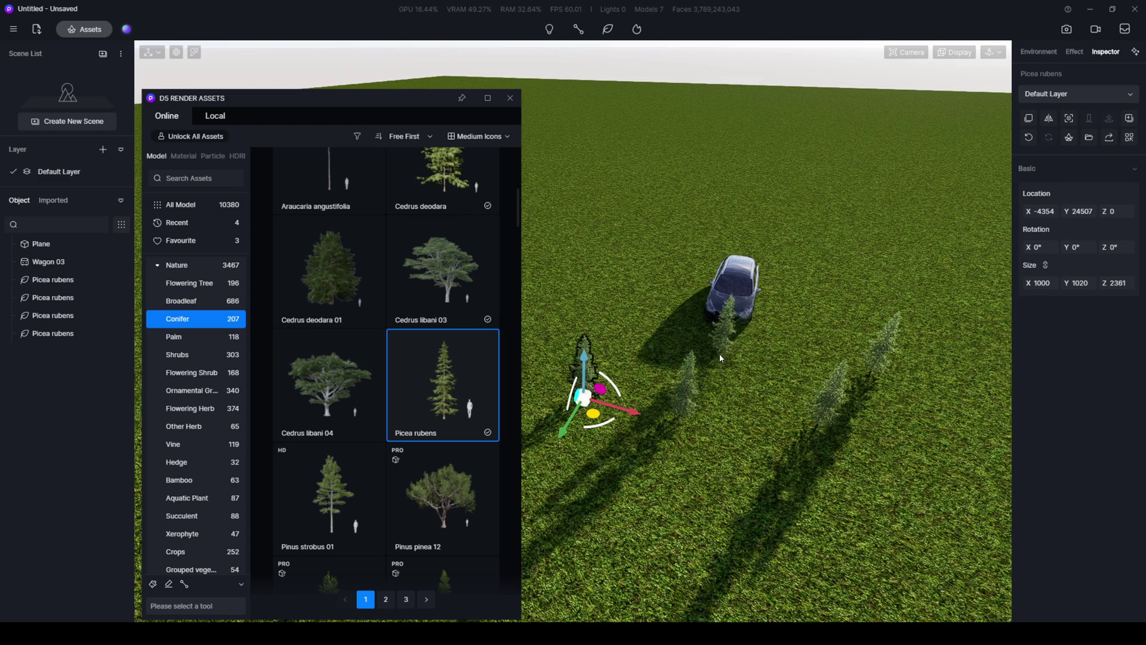
# With realtime quality on Smooth, scatter Cedrus deodara and Platycladus orientalis 04 trees, then return to Precise.
pyautogui.click(955, 51)
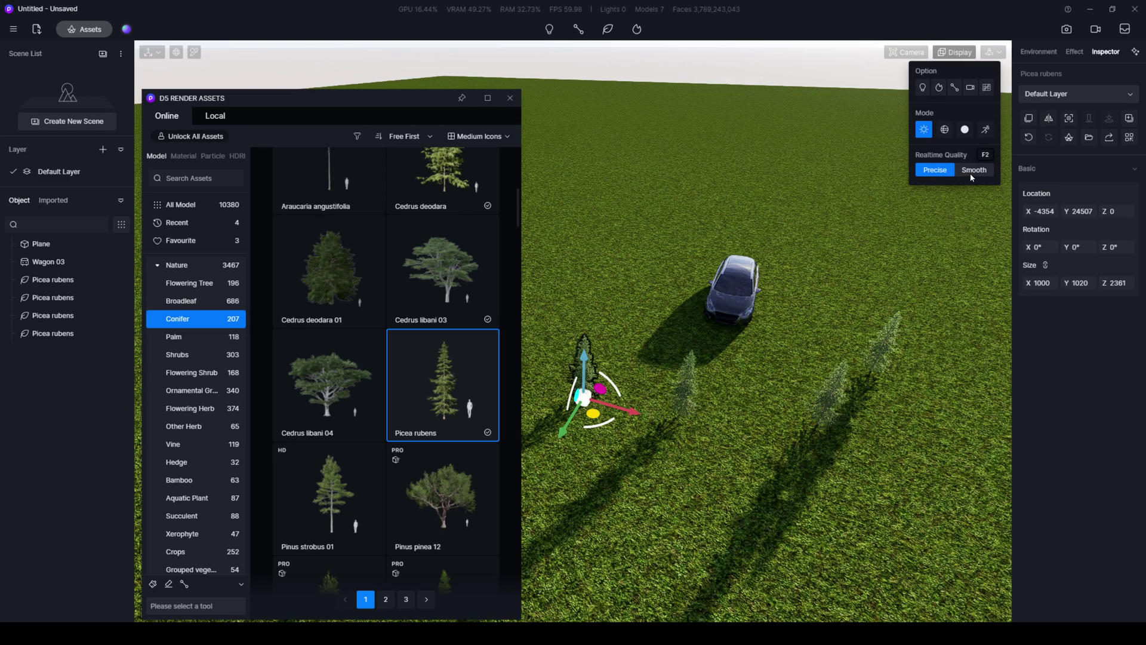
pyautogui.click(956, 173)
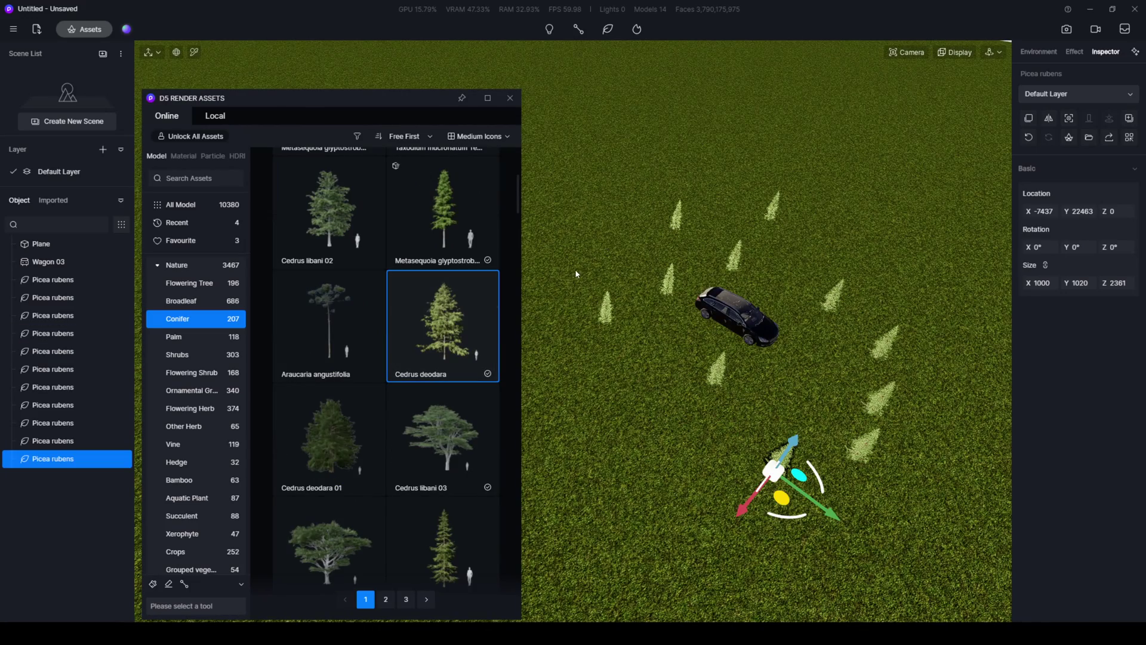
pyautogui.click(598, 252)
pyautogui.click(733, 211)
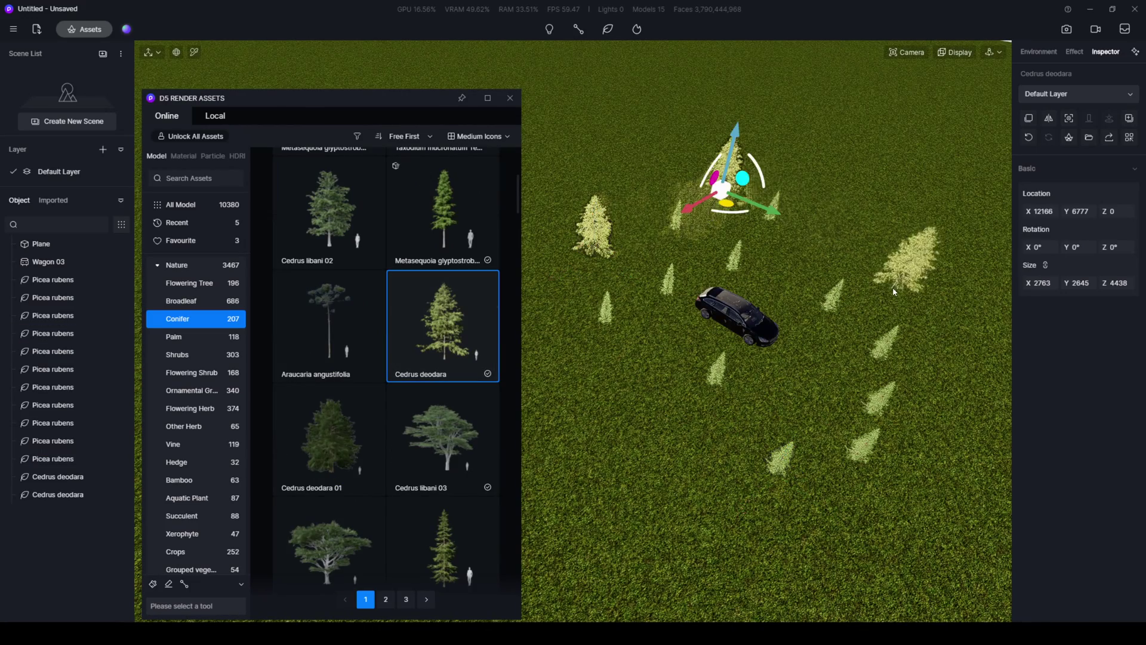
pyautogui.click(893, 288)
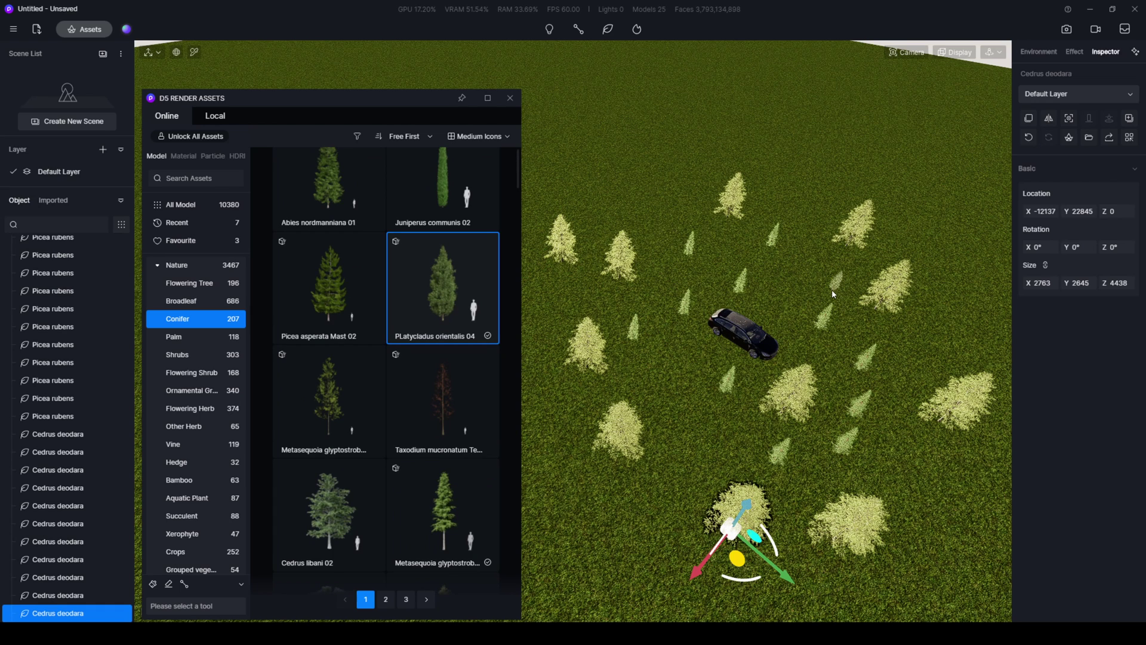
pyautogui.click(835, 292)
pyautogui.click(839, 284)
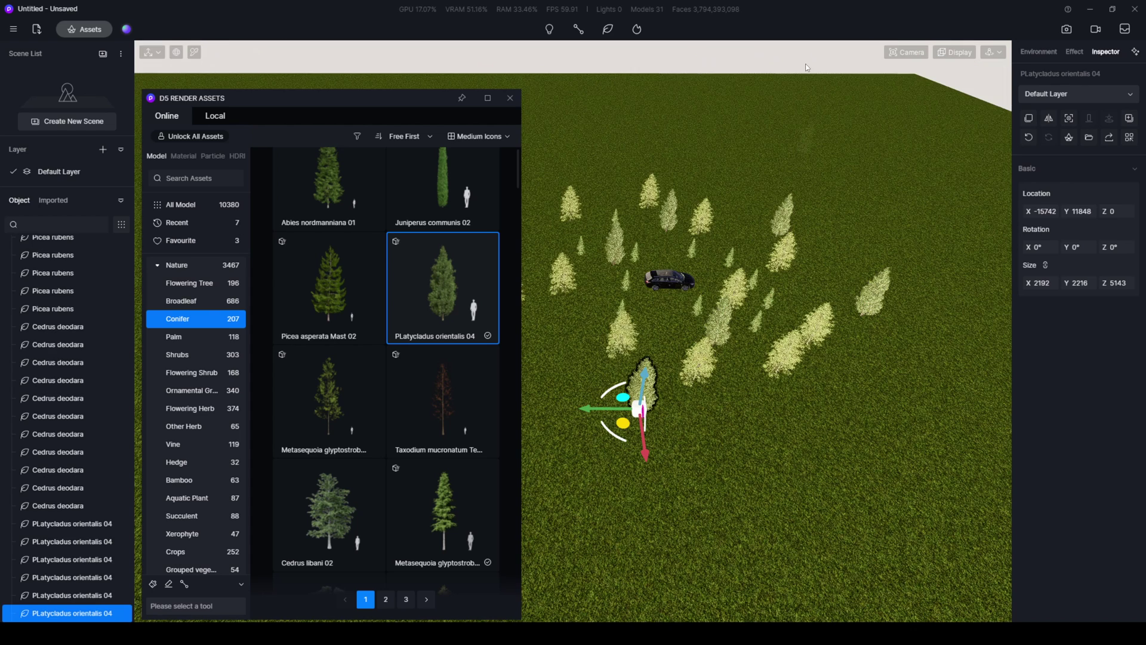
pyautogui.click(956, 55)
pyautogui.click(941, 174)
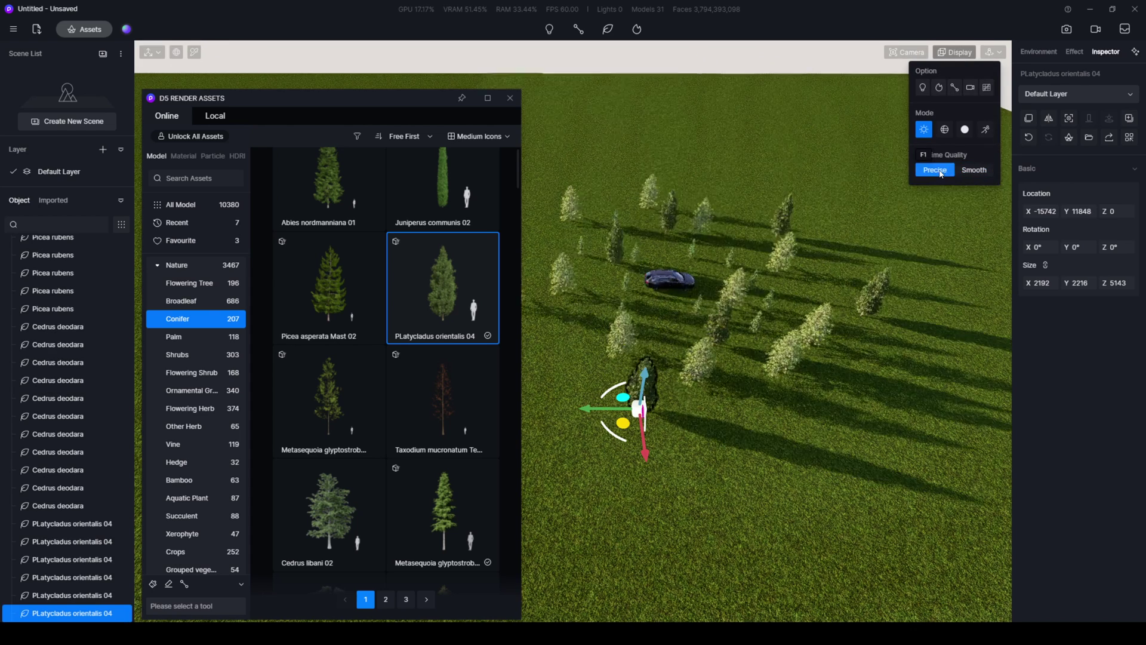
# Raise all Picea rubens trees to a Size Z of 4000.
pyautogui.moveTo(418, 106); pyautogui.dragTo(379, 561)
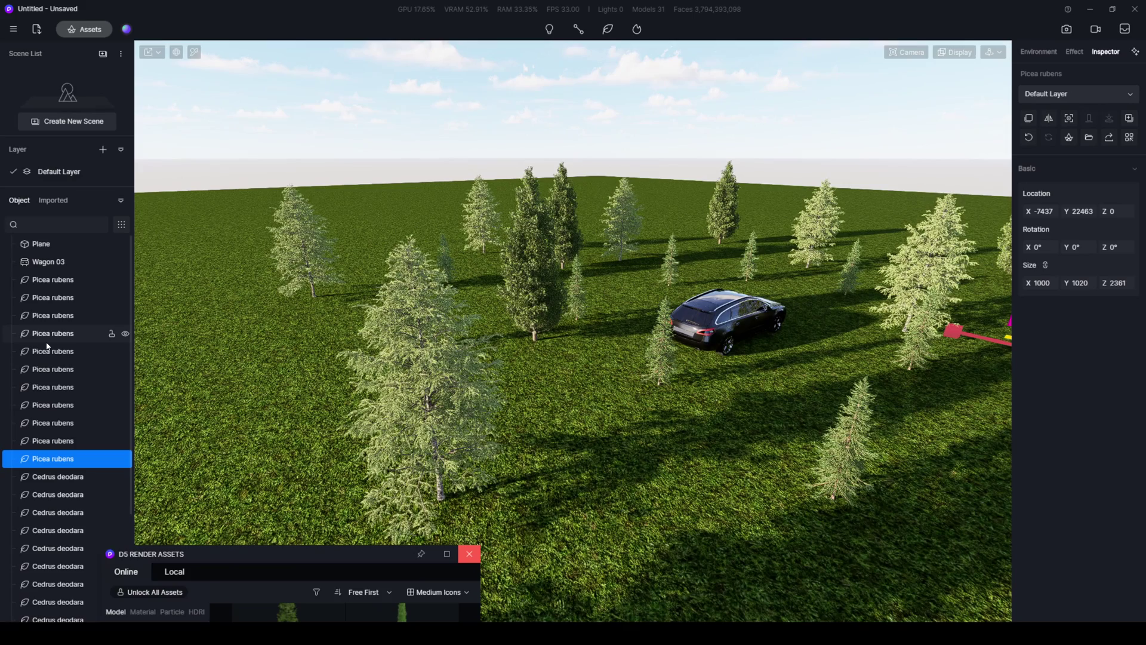
pyautogui.keyDown('shift'); pyautogui.click(59, 287); pyautogui.keyUp('shift')
pyautogui.moveTo(1120, 283); pyautogui.dragTo(1131, 282)
pyautogui.write('000')
pyautogui.press('Return')
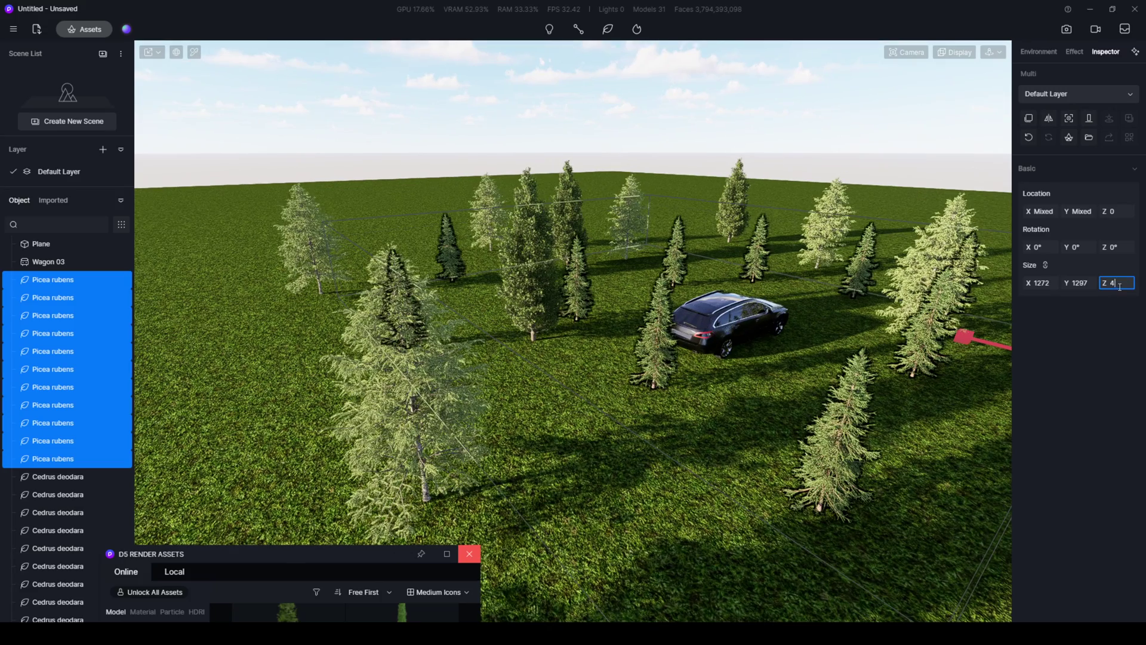
pyautogui.write('000')
pyautogui.doubleClick(53, 370)
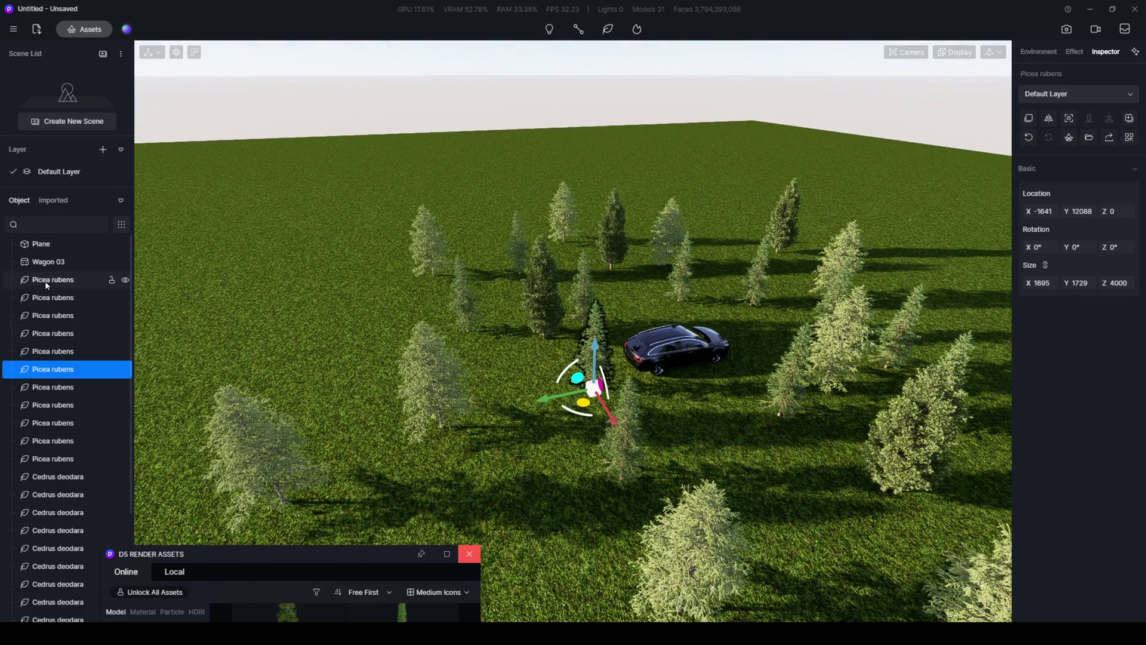
pyautogui.click(47, 279)
pyautogui.scroll(-3, 47, 296)
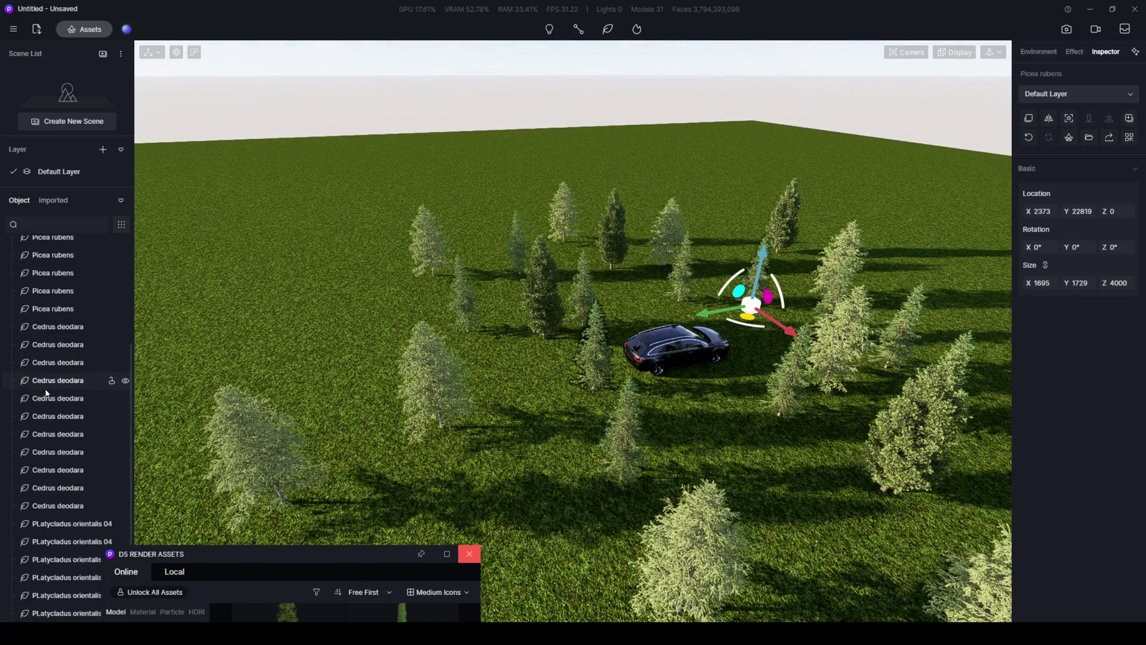
# Shift the whole grove across the ground, delete two stray trees and move Wagon 03 into its centre.
pyautogui.keyDown('shift'); pyautogui.doubleClick(53, 613); pyautogui.keyUp('shift')
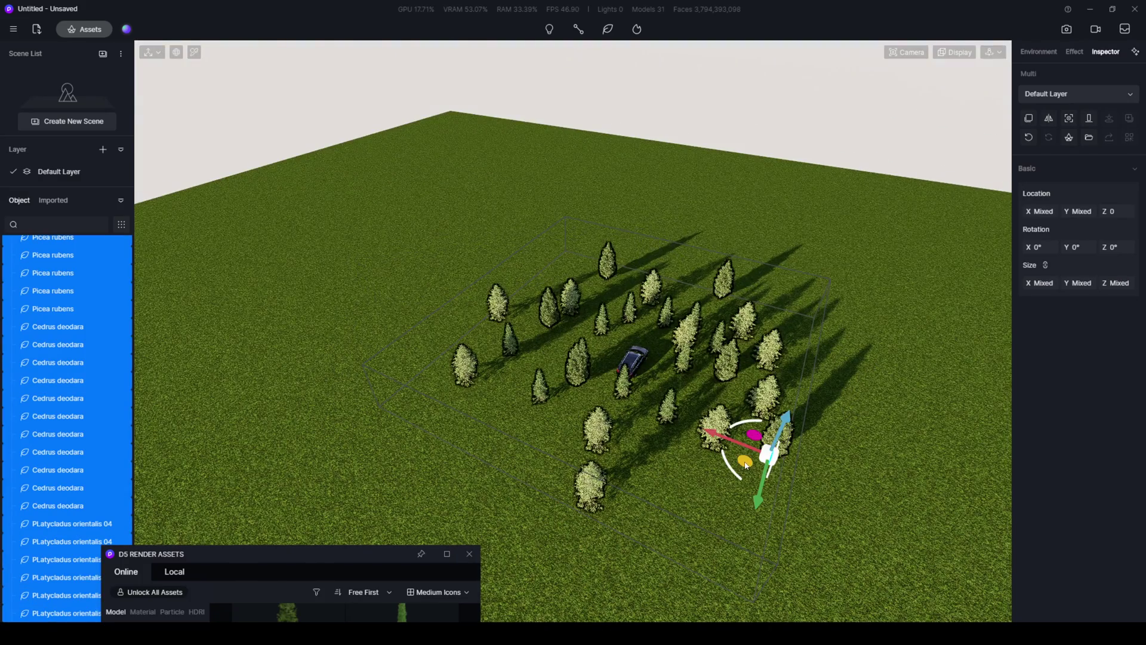
pyautogui.moveTo(746, 465); pyautogui.dragTo(796, 296)
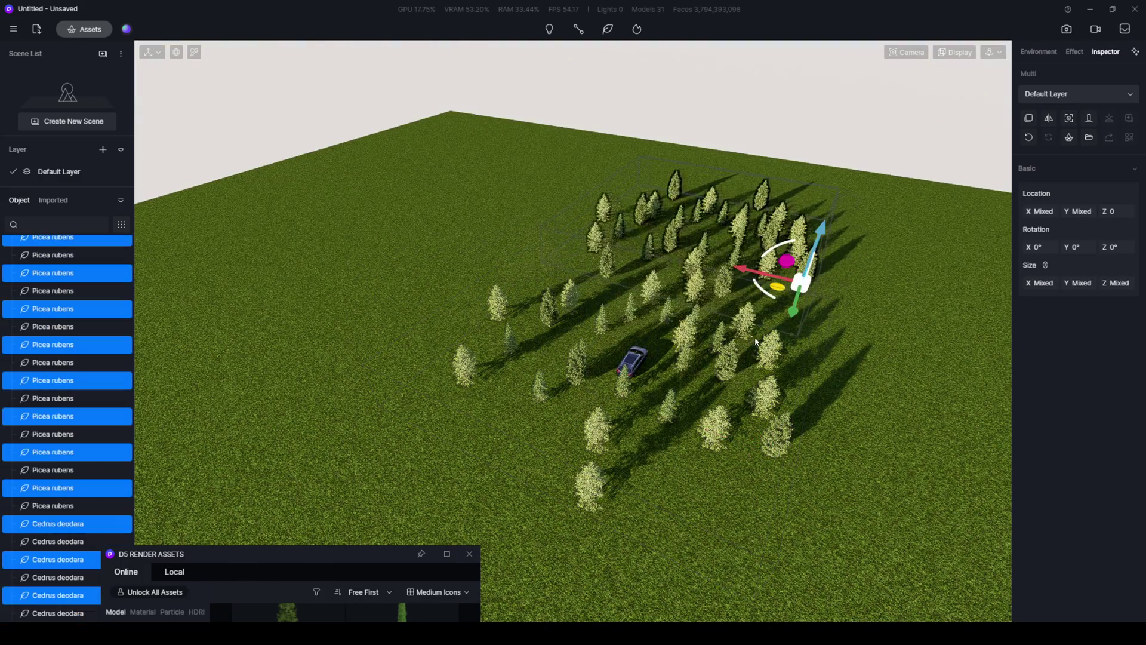
pyautogui.scroll(5, 757, 341)
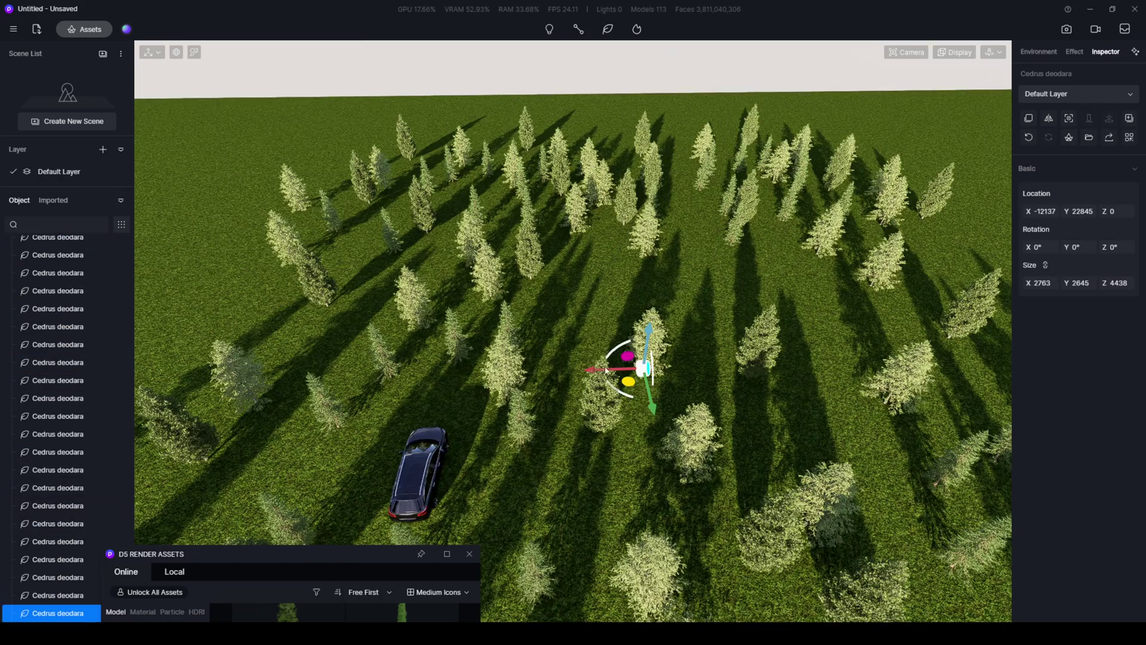
pyautogui.press('Delete')
pyautogui.click(596, 404)
pyautogui.press('Delete')
pyautogui.click(432, 457)
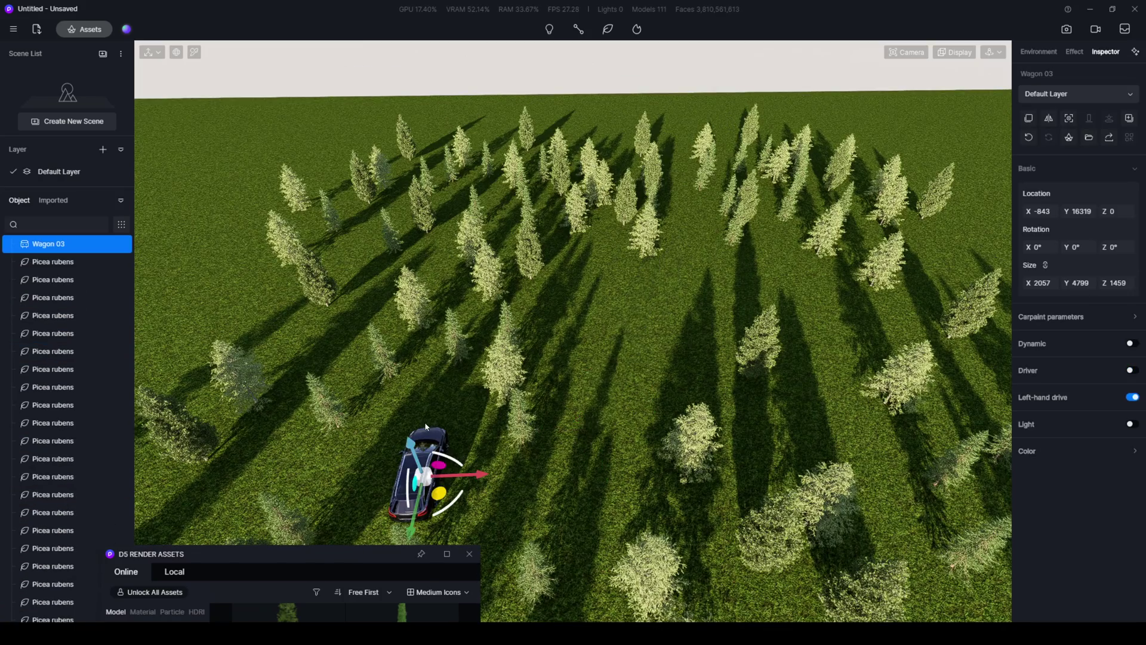
pyautogui.moveTo(441, 501)
pyautogui.mouseDown()
pyautogui.moveTo(548, 403)
pyautogui.moveTo(625, 358)
pyautogui.mouseUp()
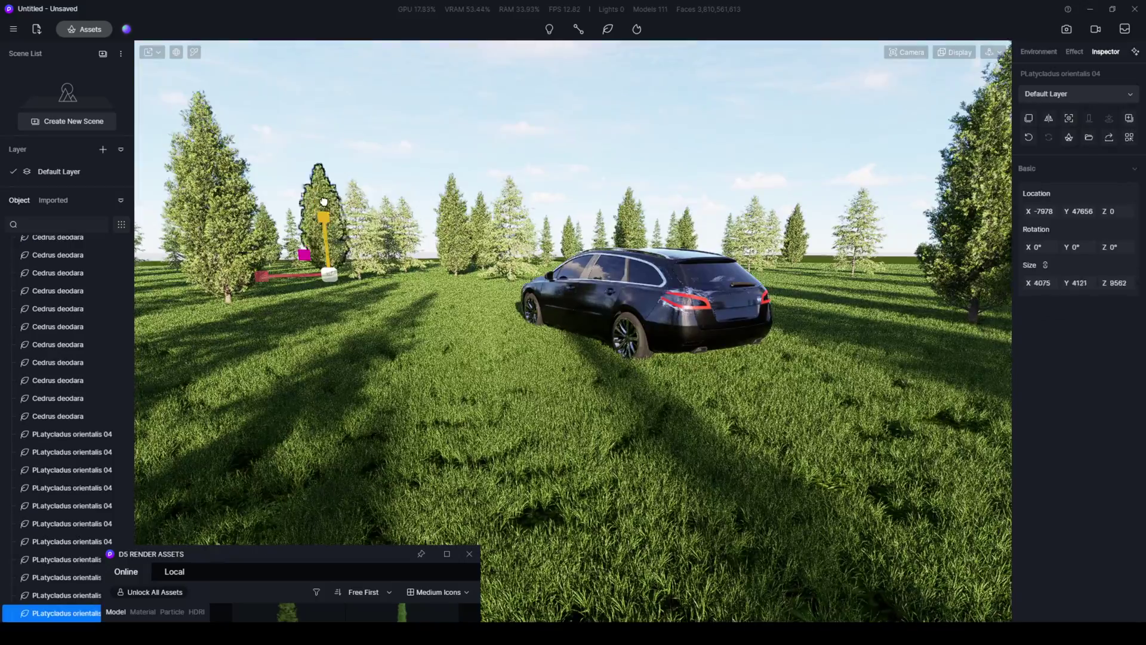
pyautogui.moveTo(323, 202); pyautogui.dragTo(350, 204)
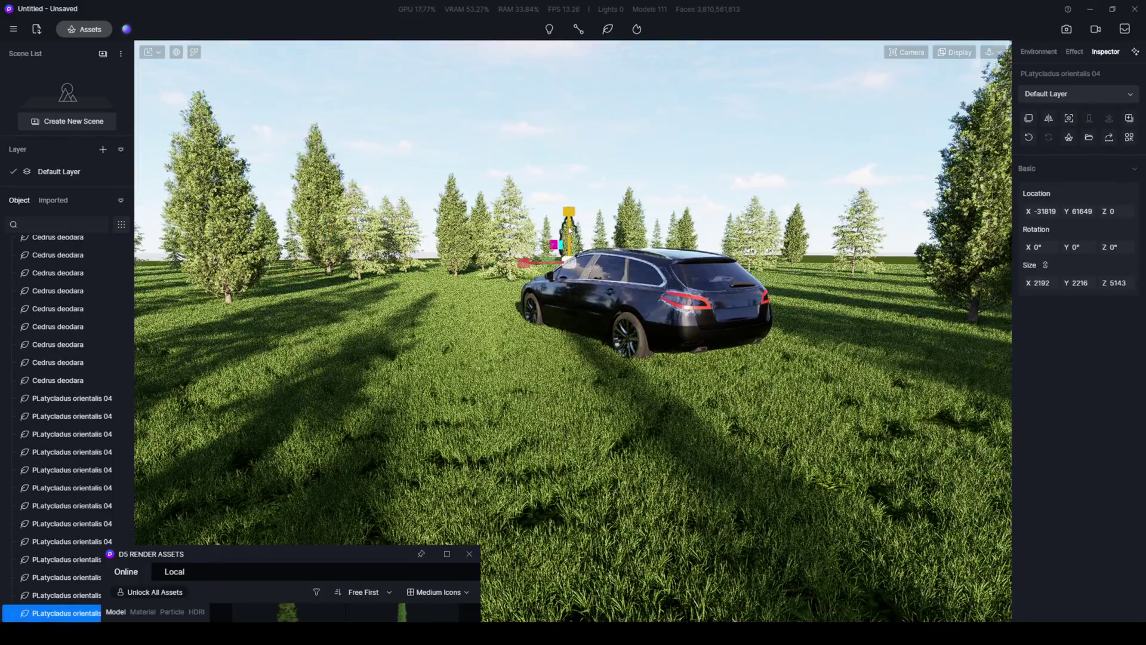
# Use Walk/Fly navigation to move through the field and look around the wagon.
pyautogui.click(570, 229)
pyautogui.scroll(-5, 537, 242)
pyautogui.scroll(-5, 505, 254)
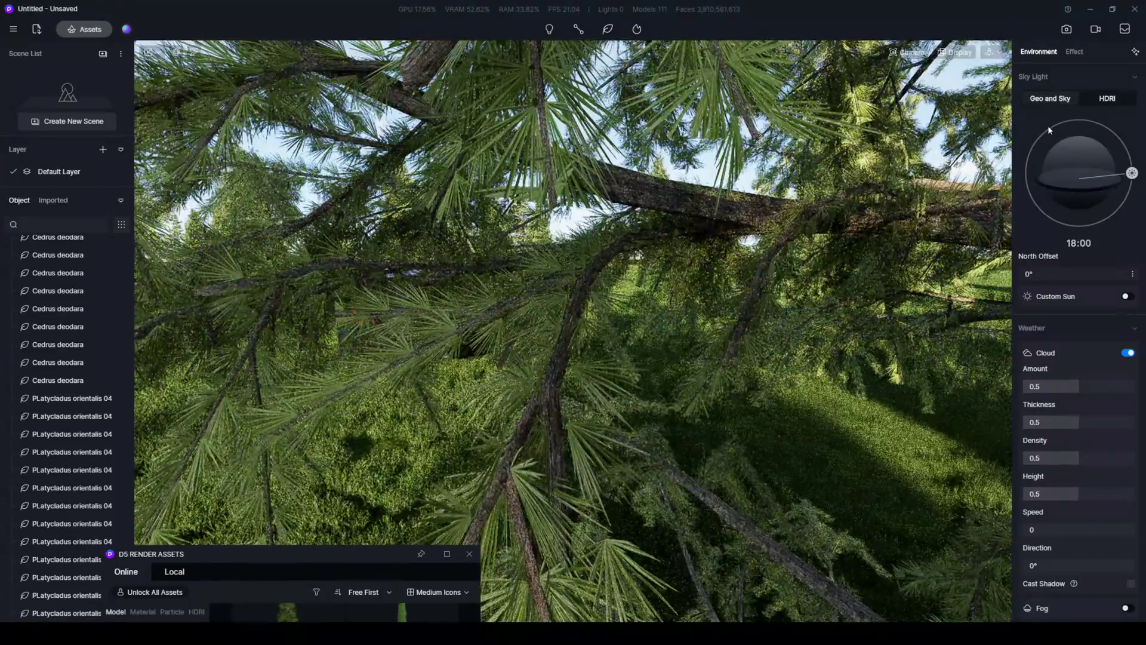
pyautogui.click(985, 85)
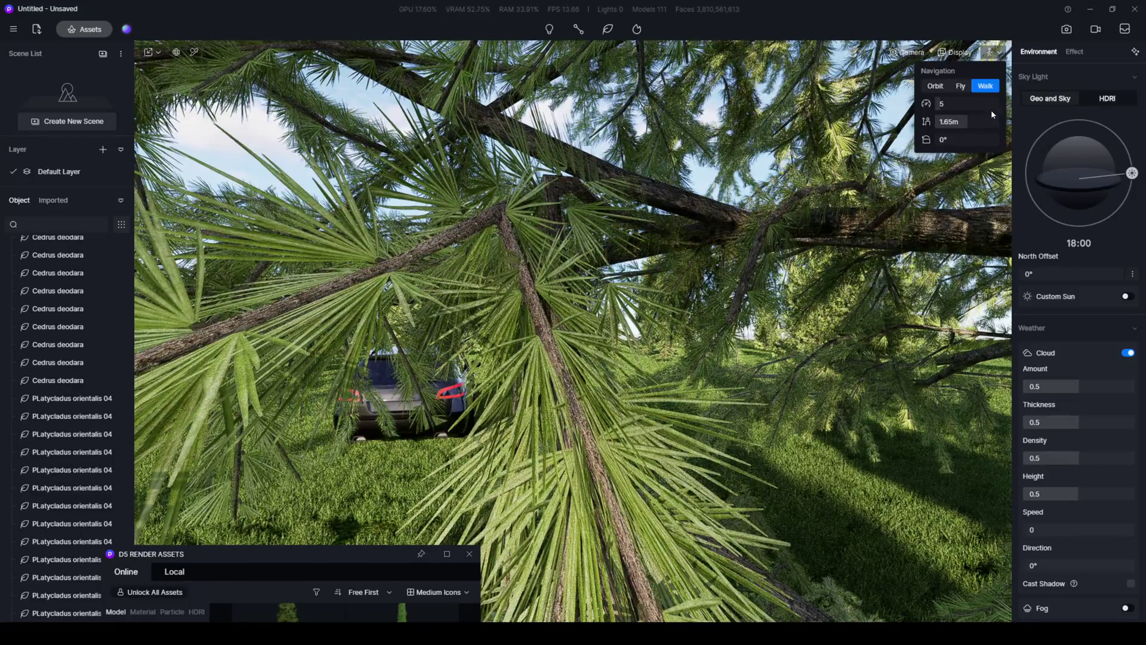
pyautogui.moveTo(648, 334); pyautogui.dragTo(918, 415, button='right')
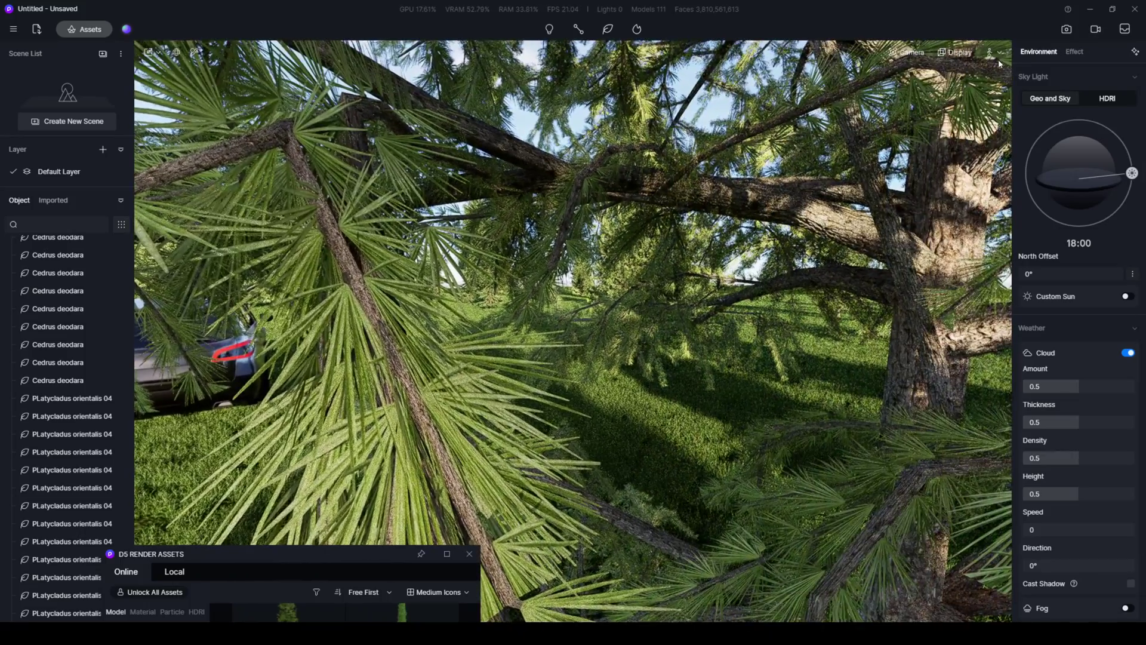
pyautogui.click(999, 53)
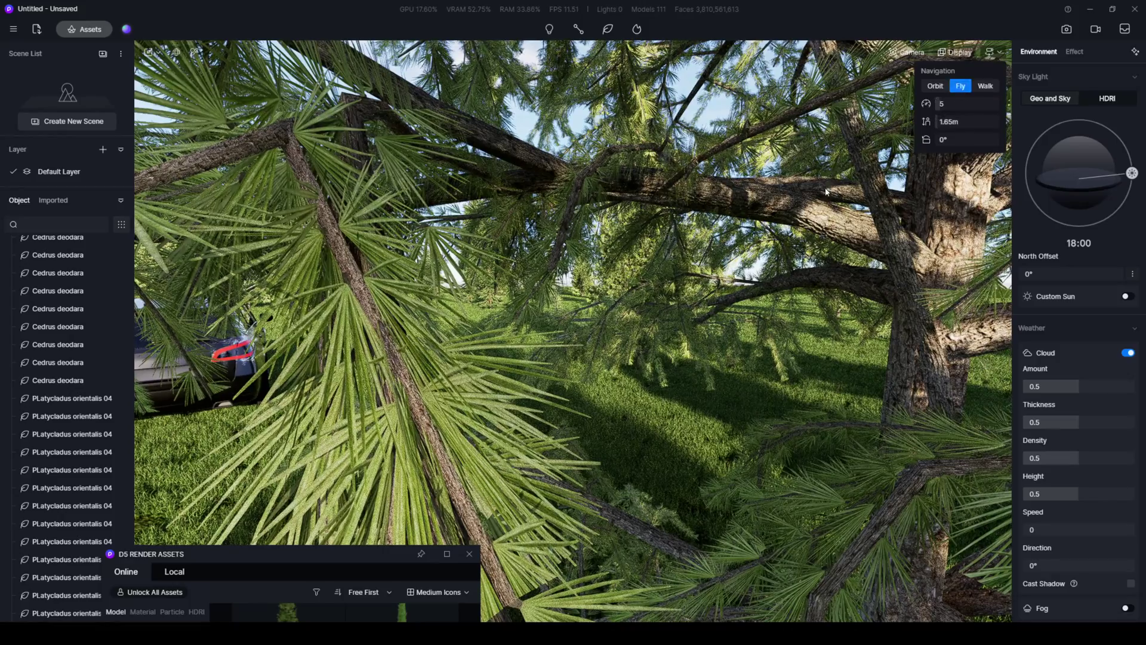
pyautogui.scroll(-5, 824, 191)
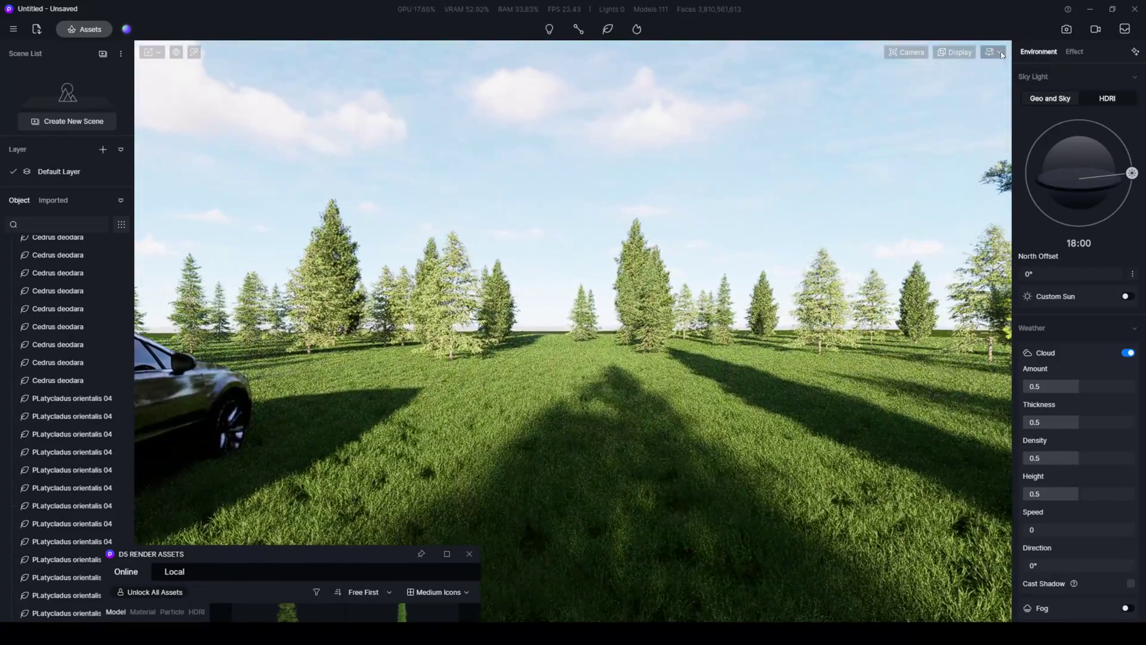
pyautogui.click(1000, 54)
pyautogui.moveTo(982, 89); pyautogui.dragTo(2, 437, button='right')
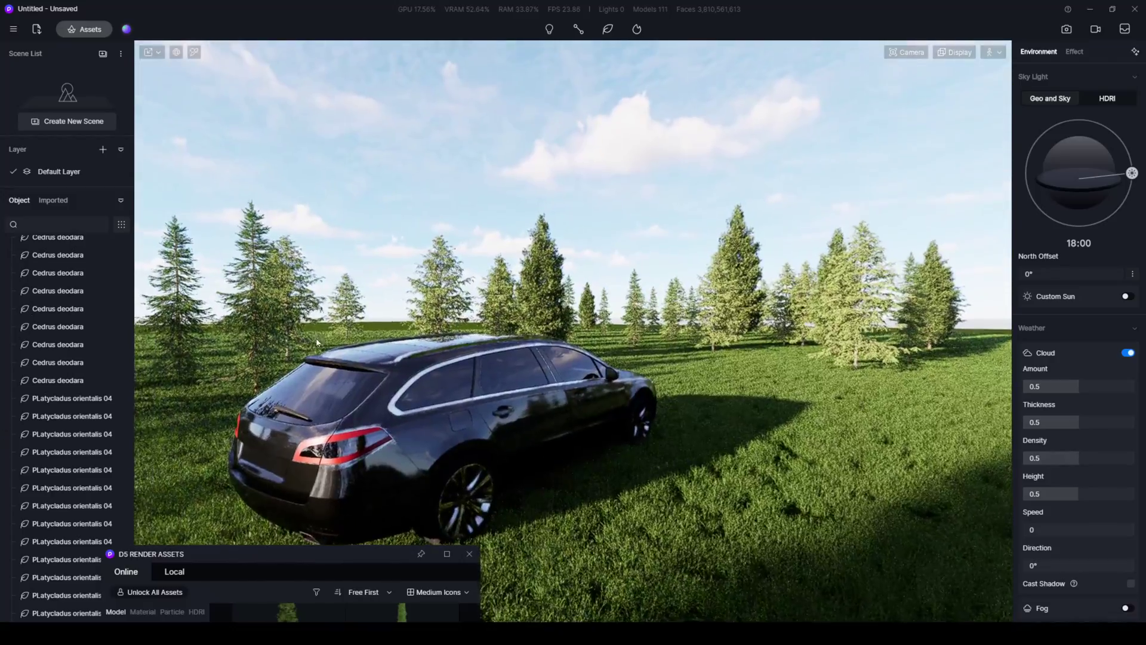
pyautogui.press('a')
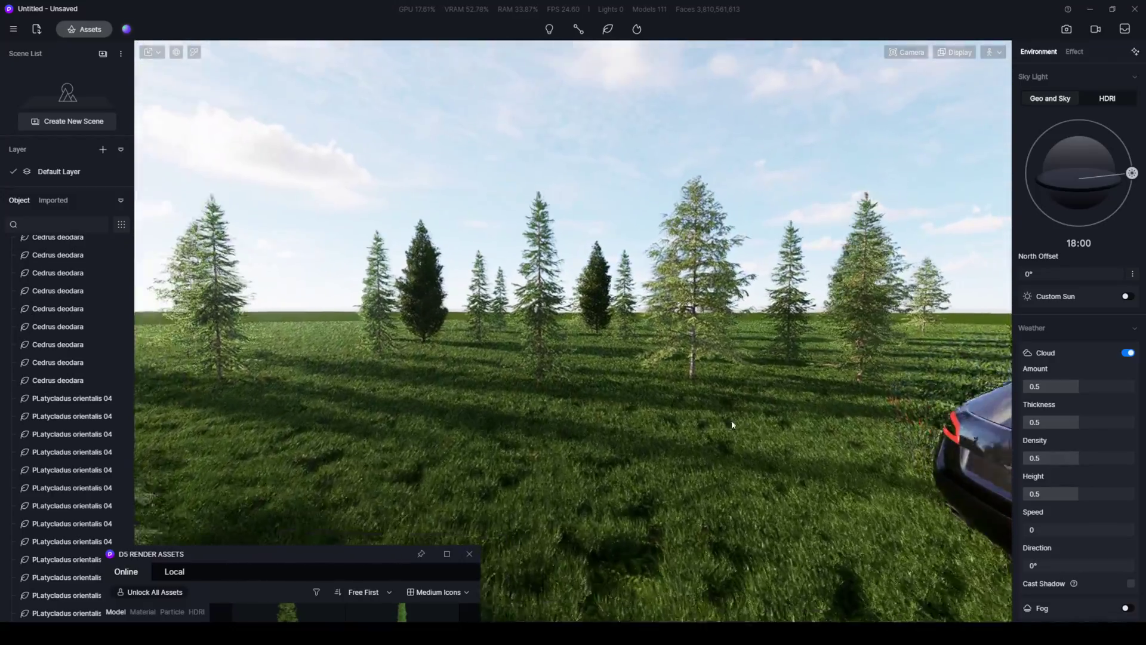
pyautogui.moveTo(732, 425); pyautogui.dragTo(484, 368, button='right')
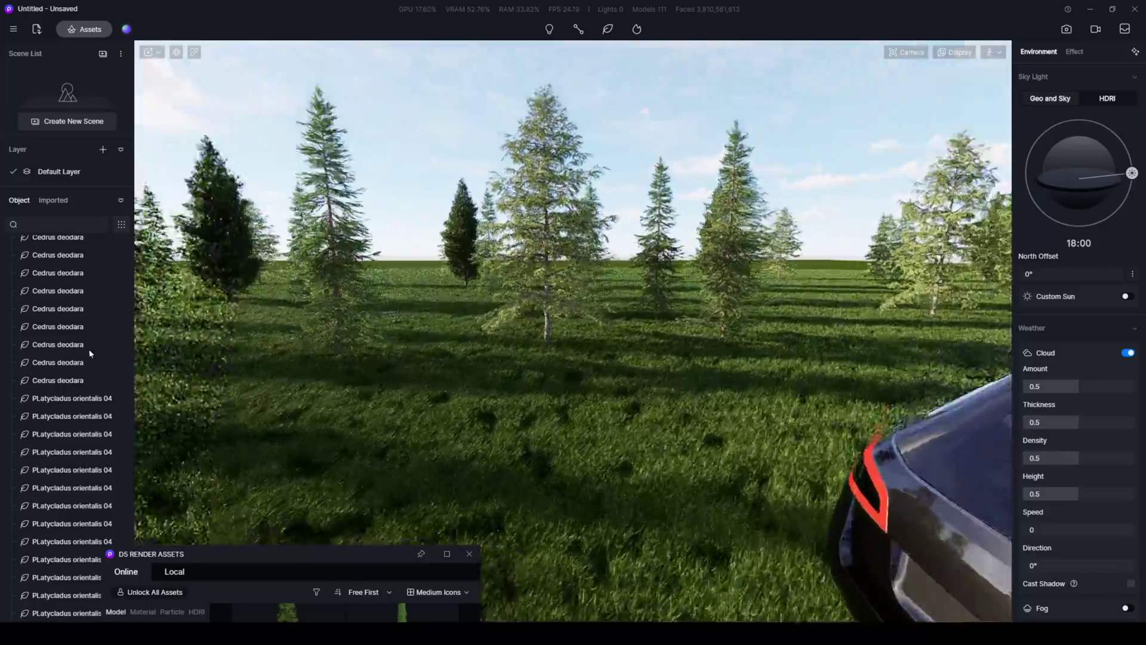
pyautogui.moveTo(484, 368)
pyautogui.mouseDown(button='right')
pyautogui.moveTo(221, 439)
pyautogui.moveTo(379, 400)
pyautogui.mouseUp(button='right')
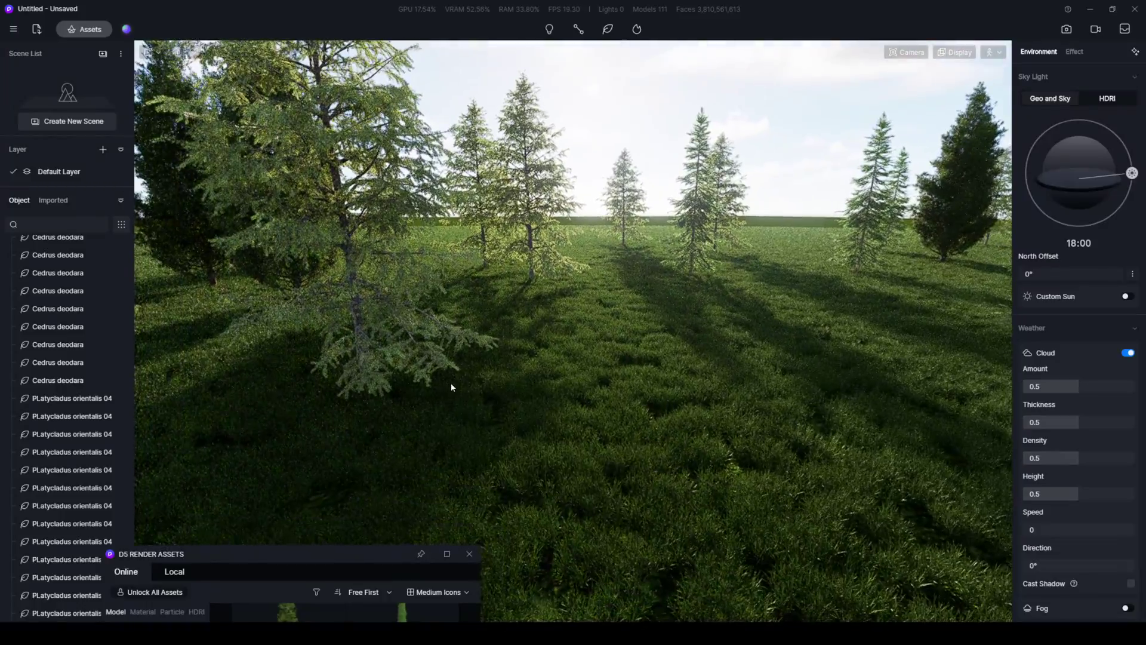
pyautogui.moveTo(454, 387)
pyautogui.mouseDown(button='right')
pyautogui.moveTo(791, 388)
pyautogui.moveTo(497, 261)
pyautogui.moveTo(741, 329)
pyautogui.moveTo(1095, 329)
pyautogui.mouseUp(button='right')
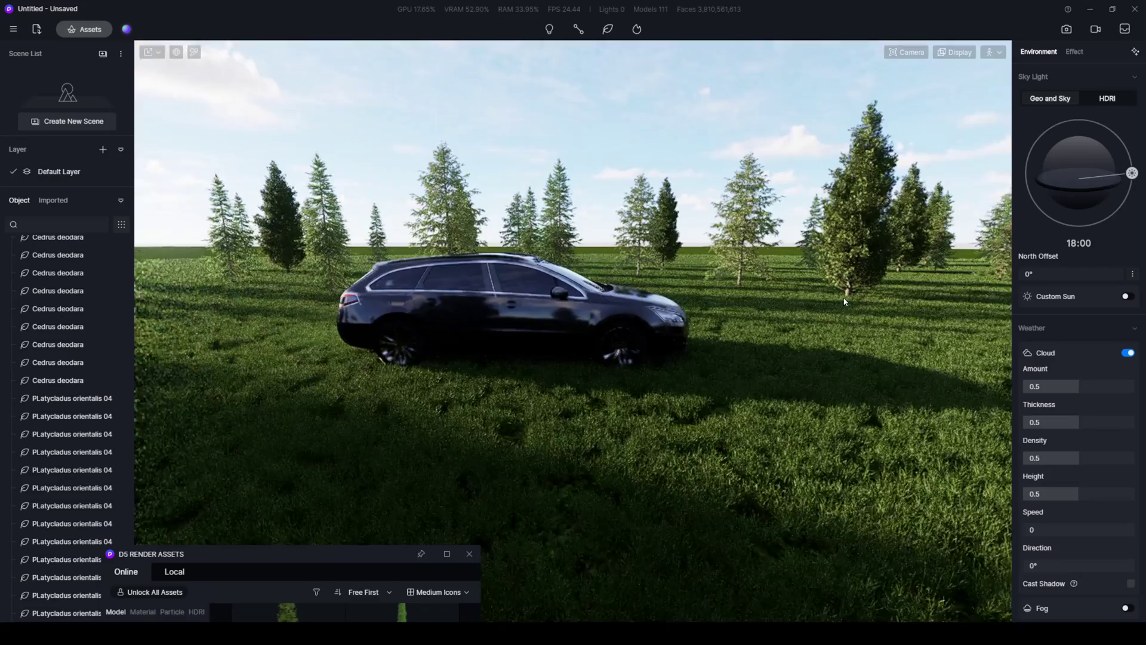
# Frame a rear three-quarter view of the wagon and set the time of day to 17:18.
pyautogui.moveTo(654, 285)
pyautogui.mouseDown(button='right')
pyautogui.moveTo(363, 277)
pyautogui.moveTo(218, 256)
pyautogui.moveTo(0, 269)
pyautogui.moveTo(0, 280)
pyautogui.moveTo(394, 4)
pyautogui.moveTo(524, 473)
pyautogui.moveTo(563, 322)
pyautogui.mouseUp(button='right')
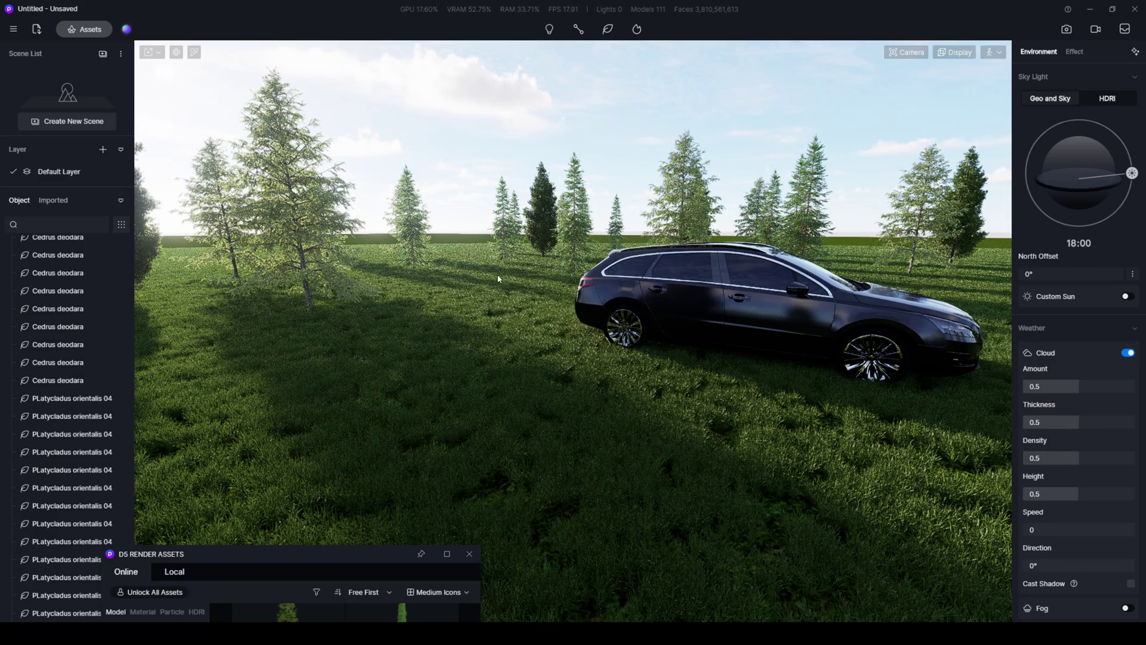
pyautogui.moveTo(465, 277); pyautogui.dragTo(640, 271, button='right')
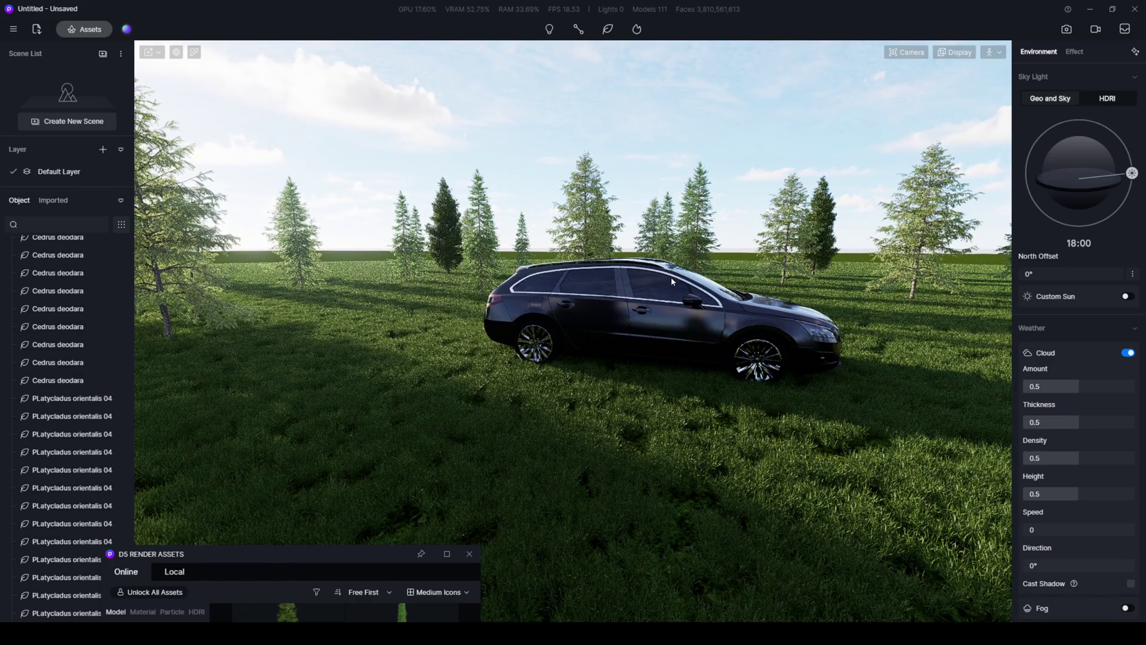
pyautogui.moveTo(562, 289)
pyautogui.mouseDown(button='right')
pyautogui.moveTo(834, 275)
pyautogui.moveTo(532, 276)
pyautogui.moveTo(734, 259)
pyautogui.moveTo(581, 343)
pyautogui.mouseUp(button='right')
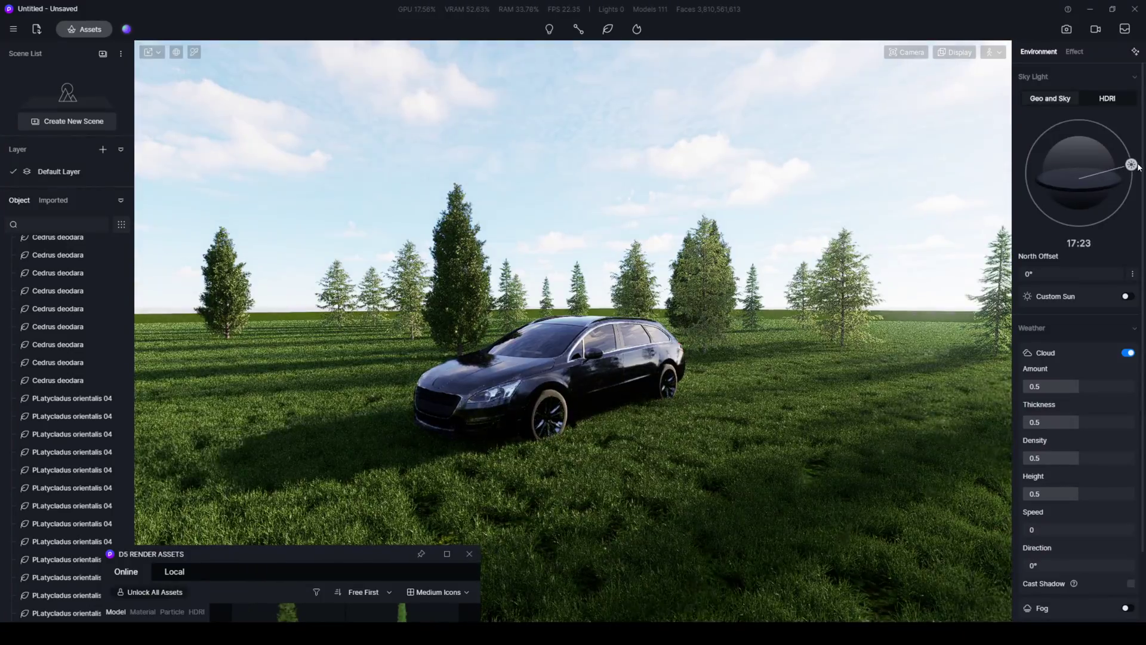
pyautogui.moveTo(581, 343); pyautogui.dragTo(642, 337, button='right')
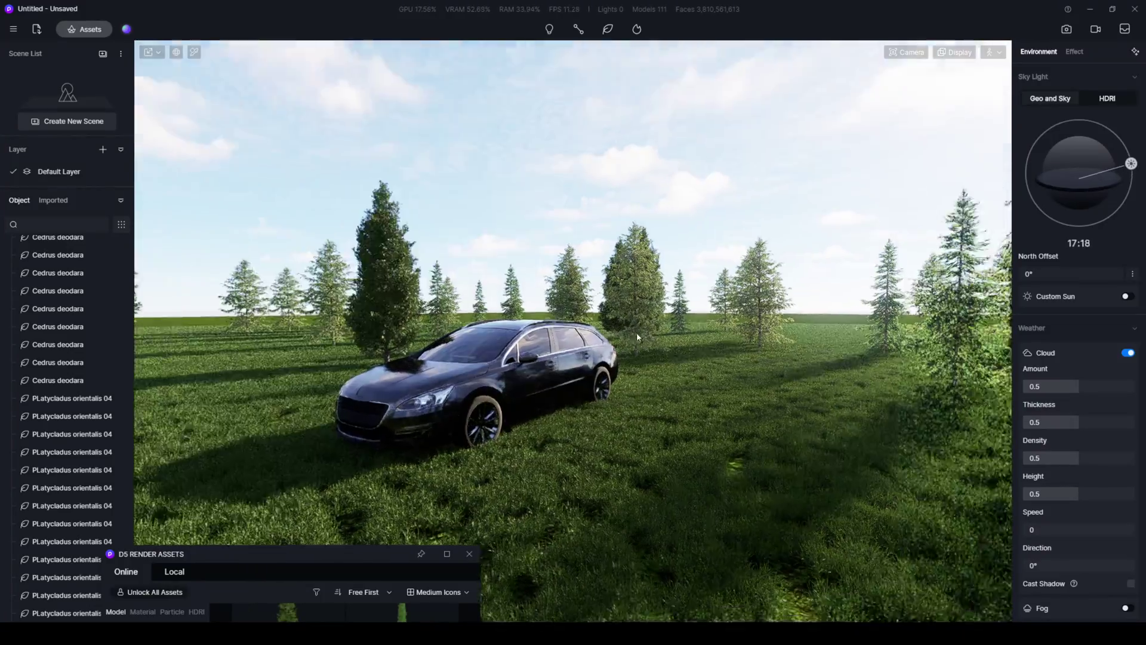
pyautogui.scroll(3, 641, 337)
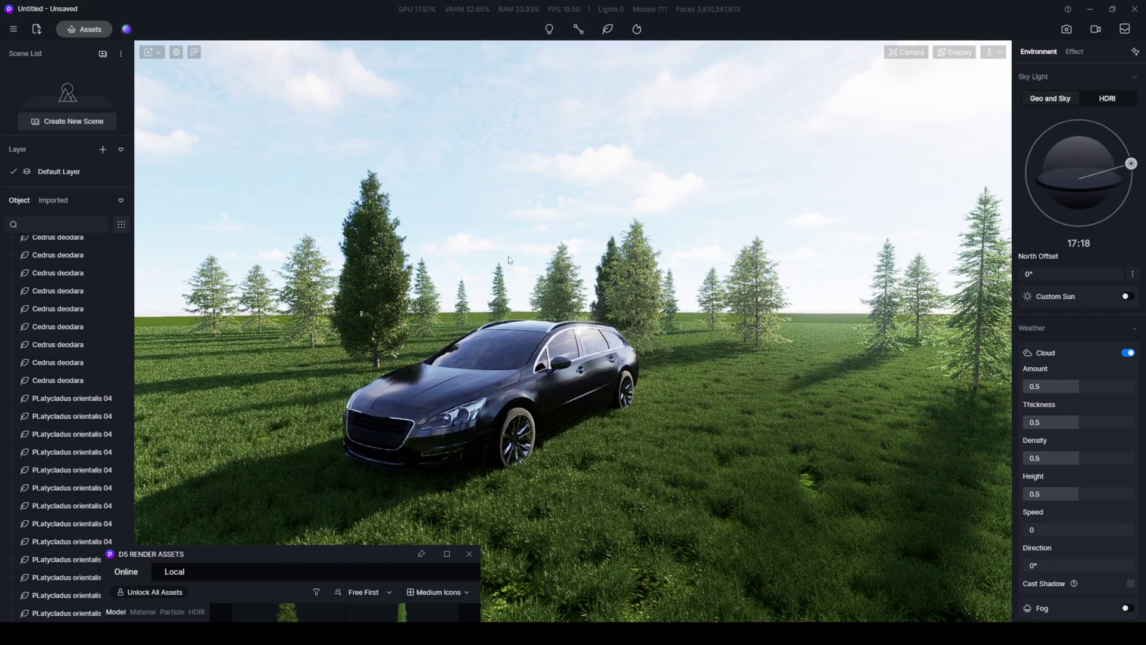
# Browse the HDRI sky assets and preview Midday 02 and Clear Sunny over the car.
pyautogui.moveTo(205, 560); pyautogui.dragTo(168, 126)
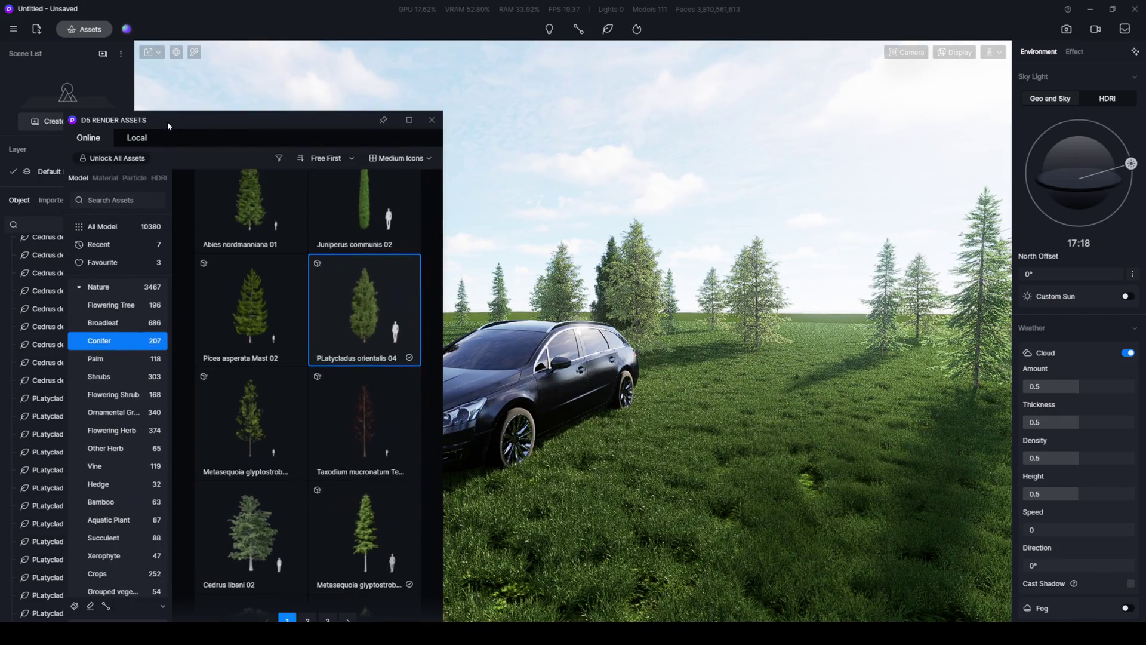
pyautogui.click(159, 179)
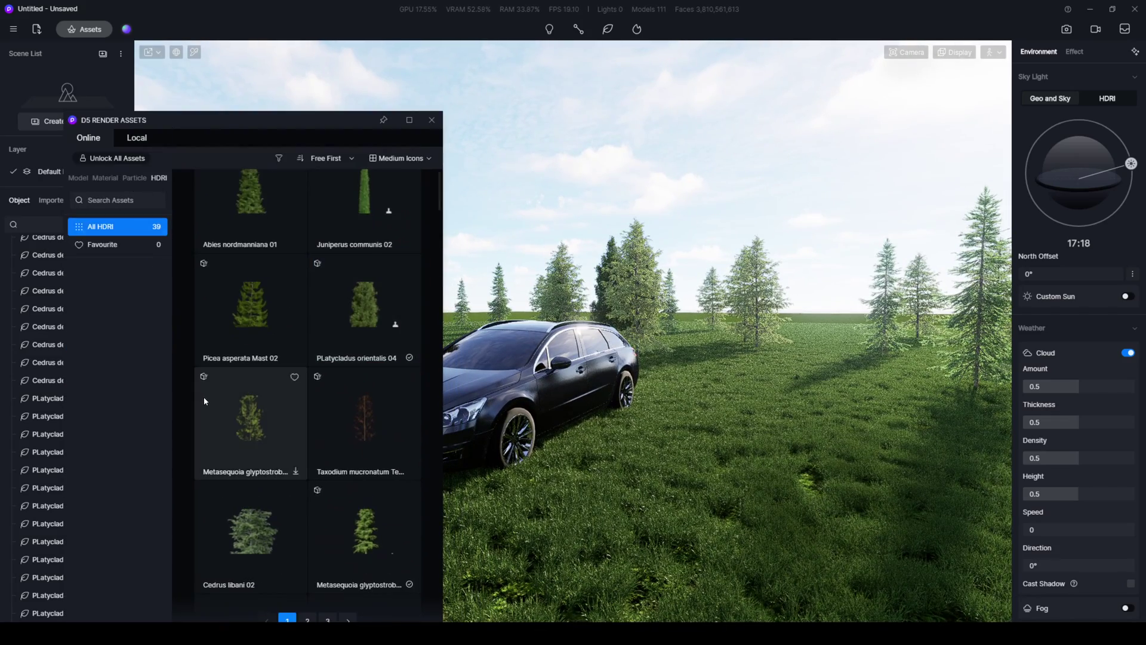
pyautogui.click(236, 209)
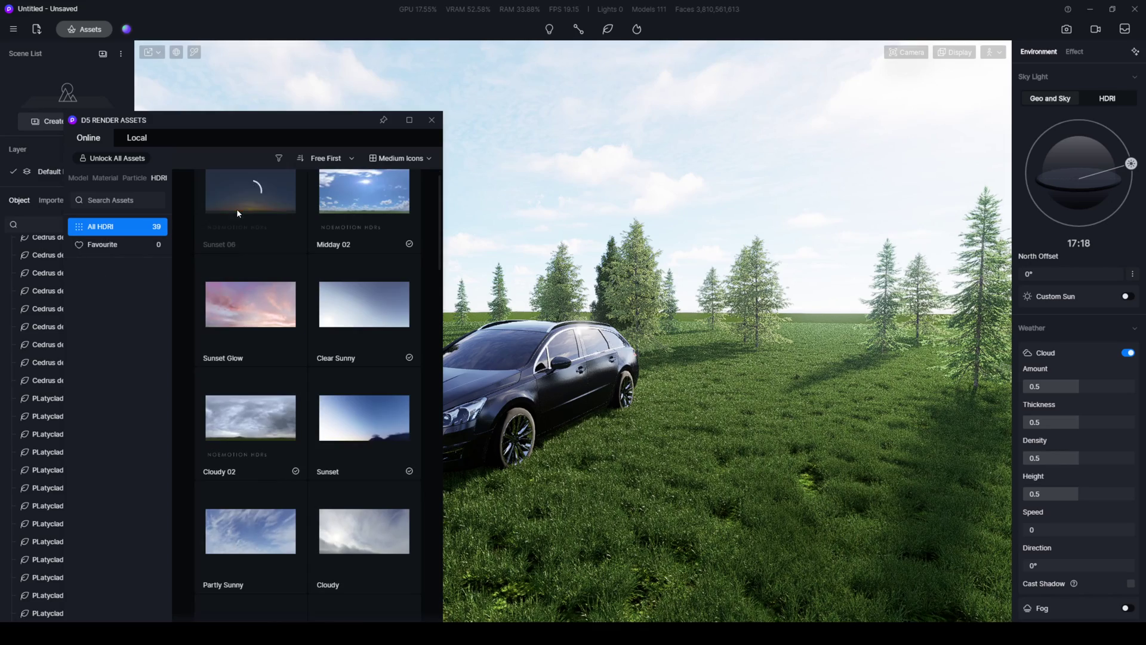
pyautogui.scroll(1, 263, 314)
pyautogui.click(342, 231)
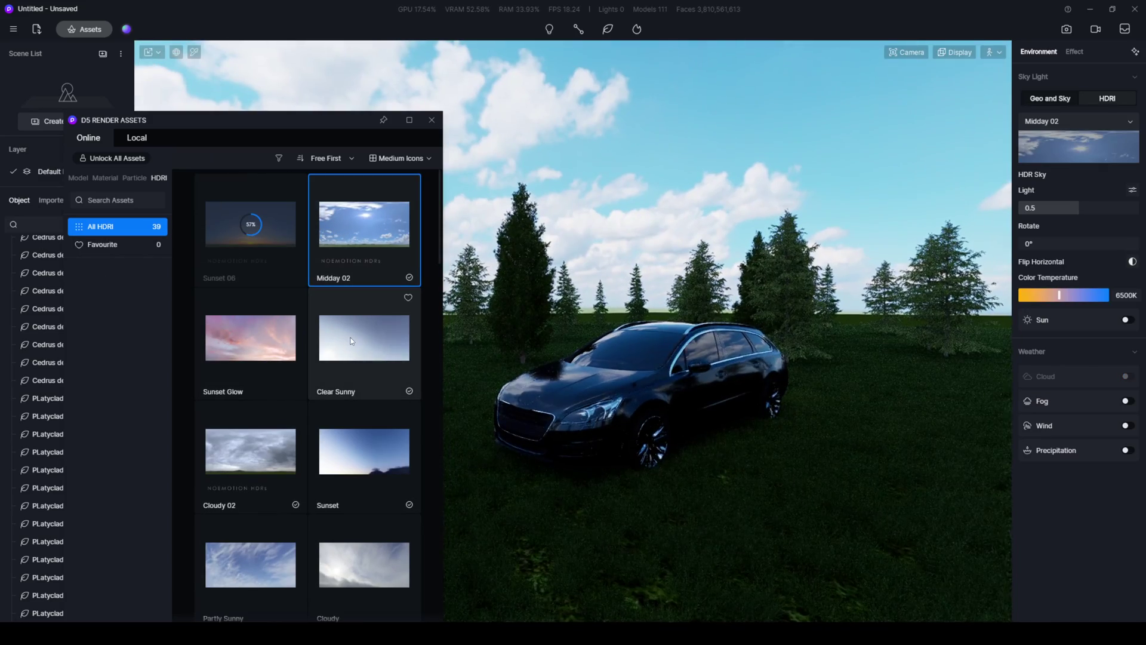
pyautogui.click(350, 341)
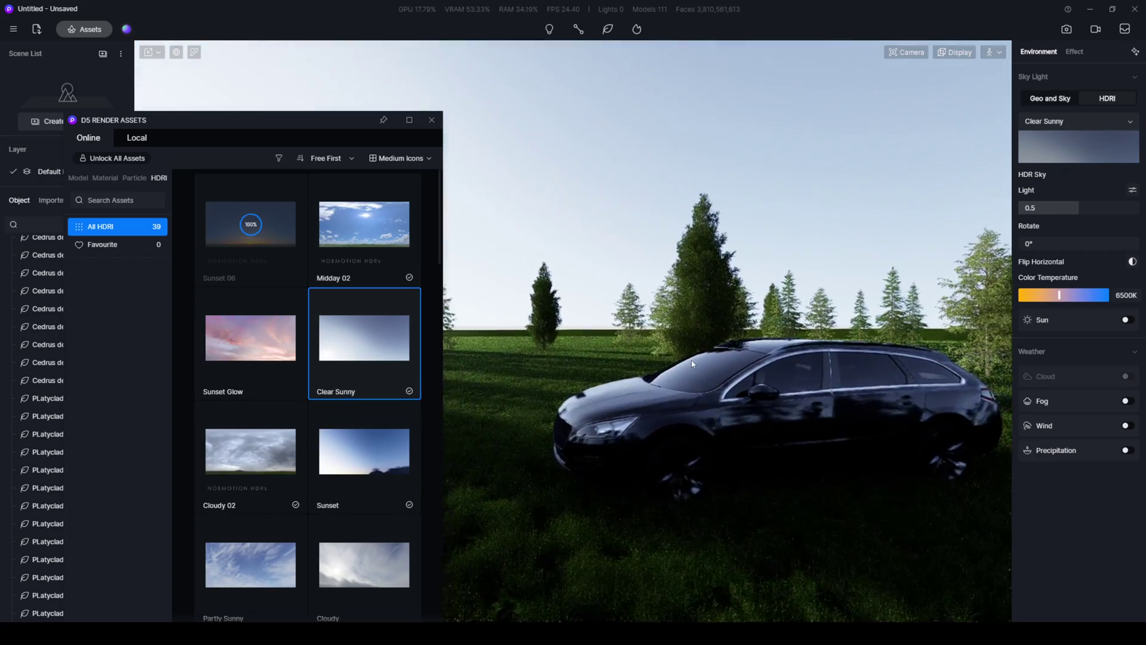
pyautogui.moveTo(664, 357)
pyautogui.mouseDown(button='right')
pyautogui.moveTo(852, 420)
pyautogui.moveTo(760, 414)
pyautogui.mouseUp(button='right')
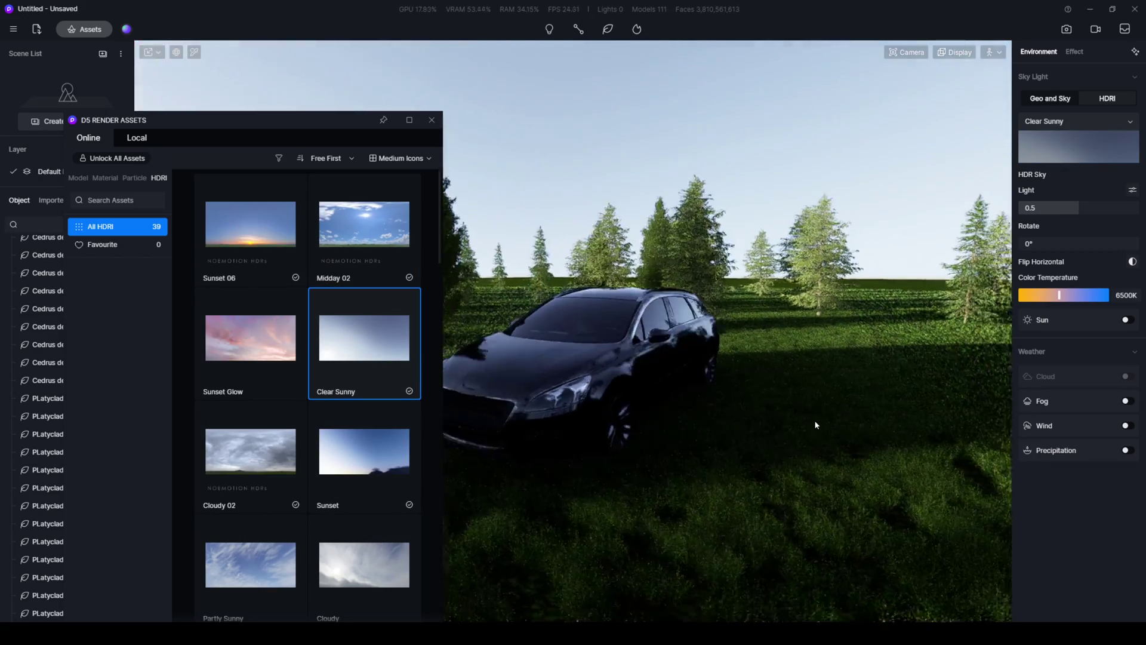
pyautogui.moveTo(810, 420); pyautogui.dragTo(667, 405, button='right')
# Preview Sunset 06, Sunset and Cloudy 02, then apply the Midday 02 HDRI sky.
pyautogui.click(250, 226)
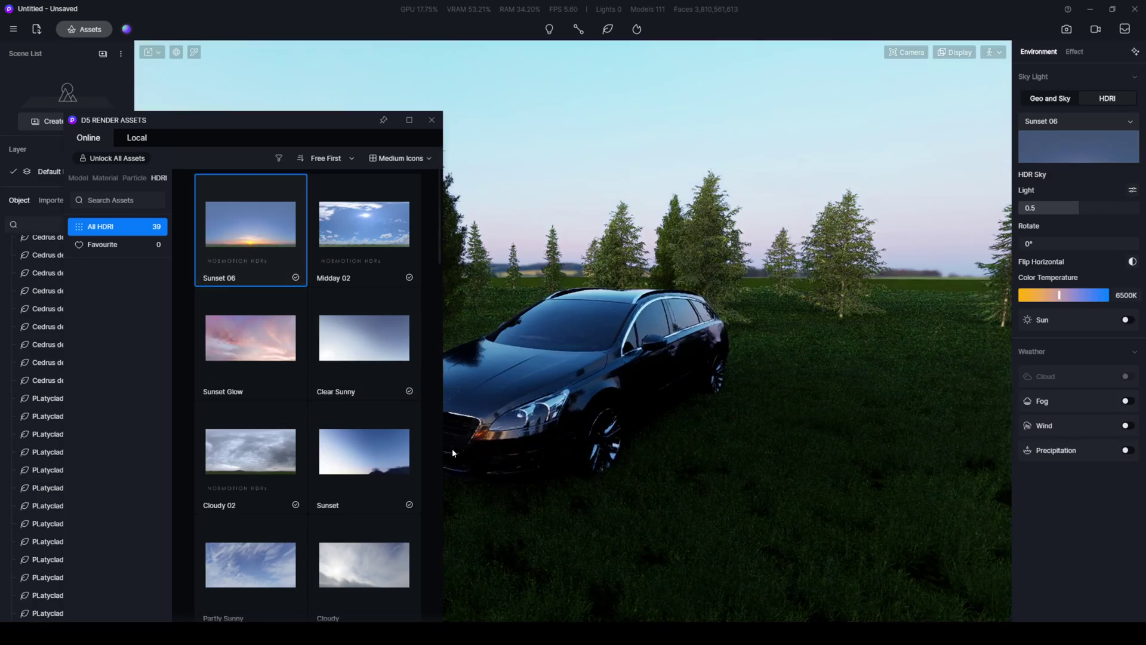
pyautogui.moveTo(604, 370); pyautogui.dragTo(806, 347, button='middle')
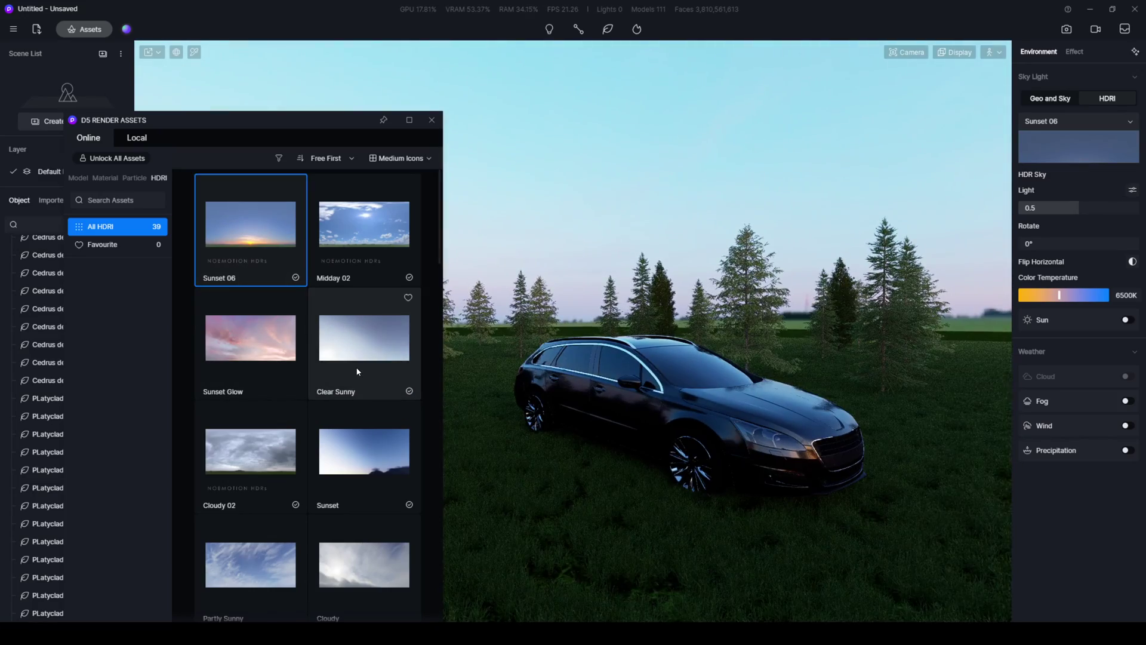
pyautogui.click(355, 456)
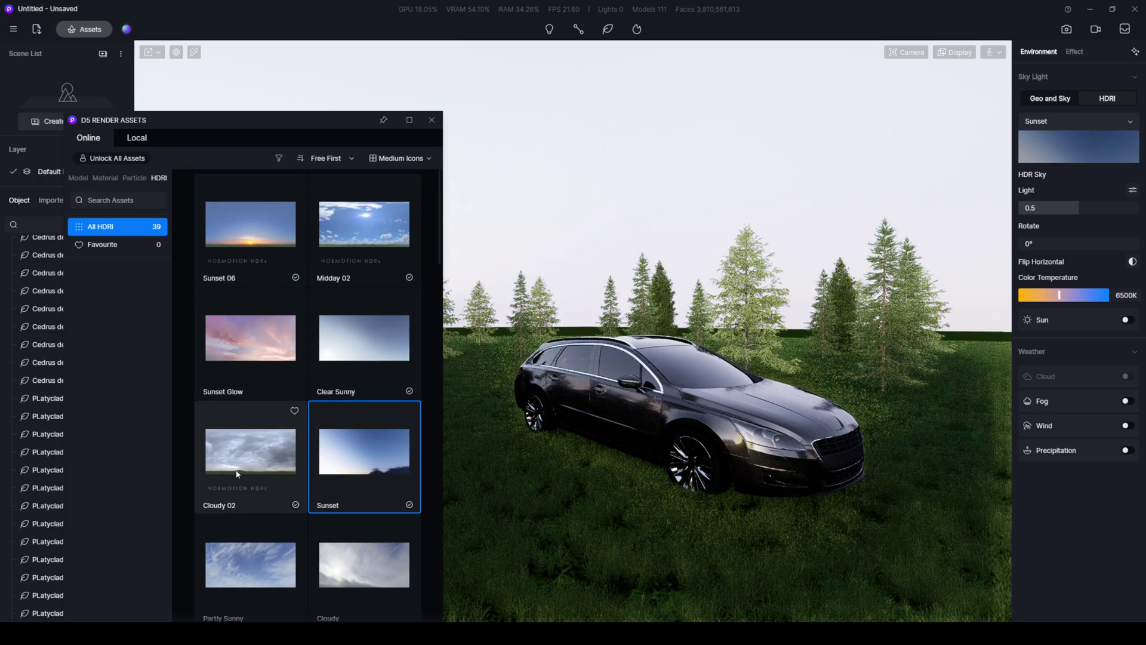
pyautogui.click(252, 453)
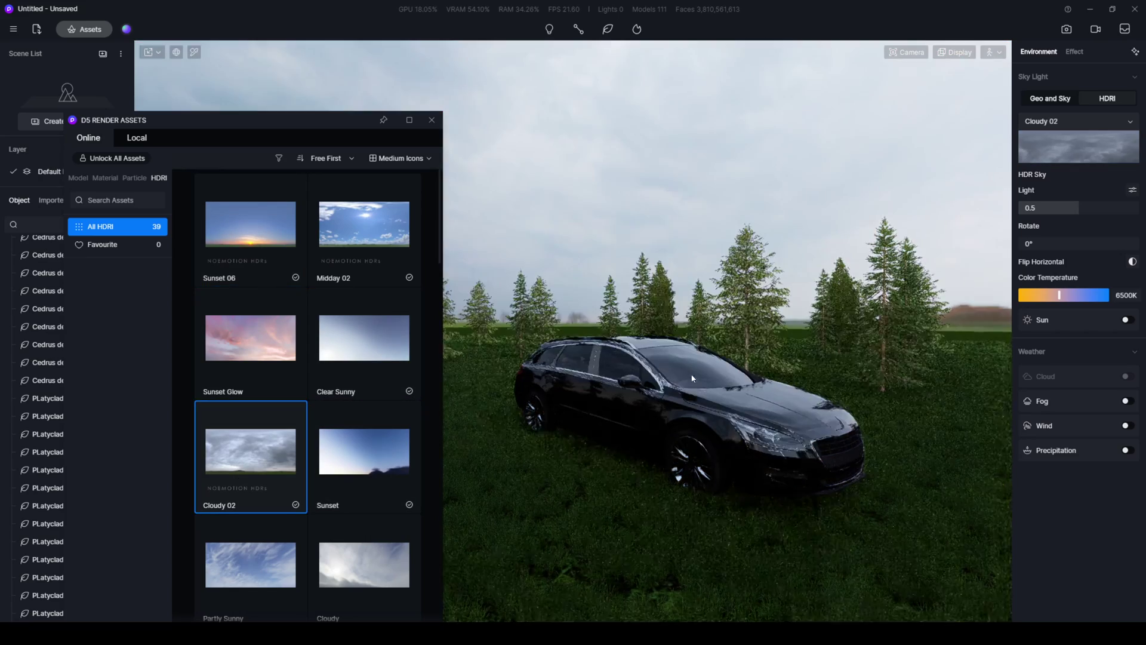
pyautogui.moveTo(633, 404)
pyautogui.mouseDown(button='right')
pyautogui.moveTo(533, 326)
pyautogui.moveTo(583, 317)
pyautogui.moveTo(635, 367)
pyautogui.mouseUp(button='right')
pyautogui.scroll(-2, 243, 372)
pyautogui.scroll(-1, 247, 377)
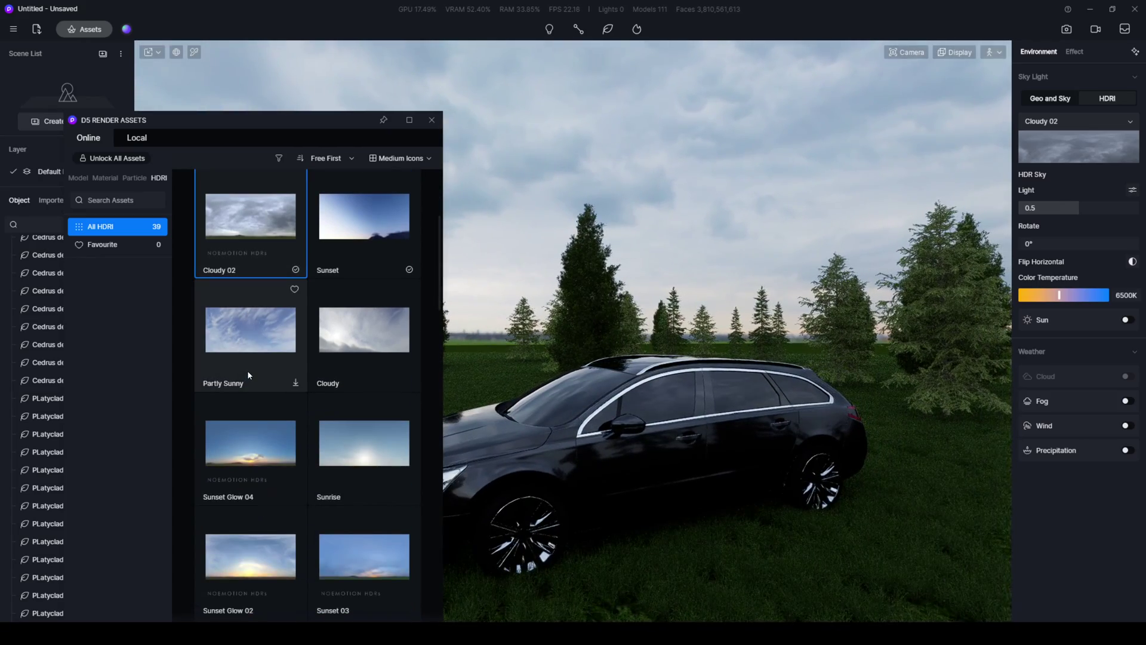
pyautogui.scroll(-3, 255, 370)
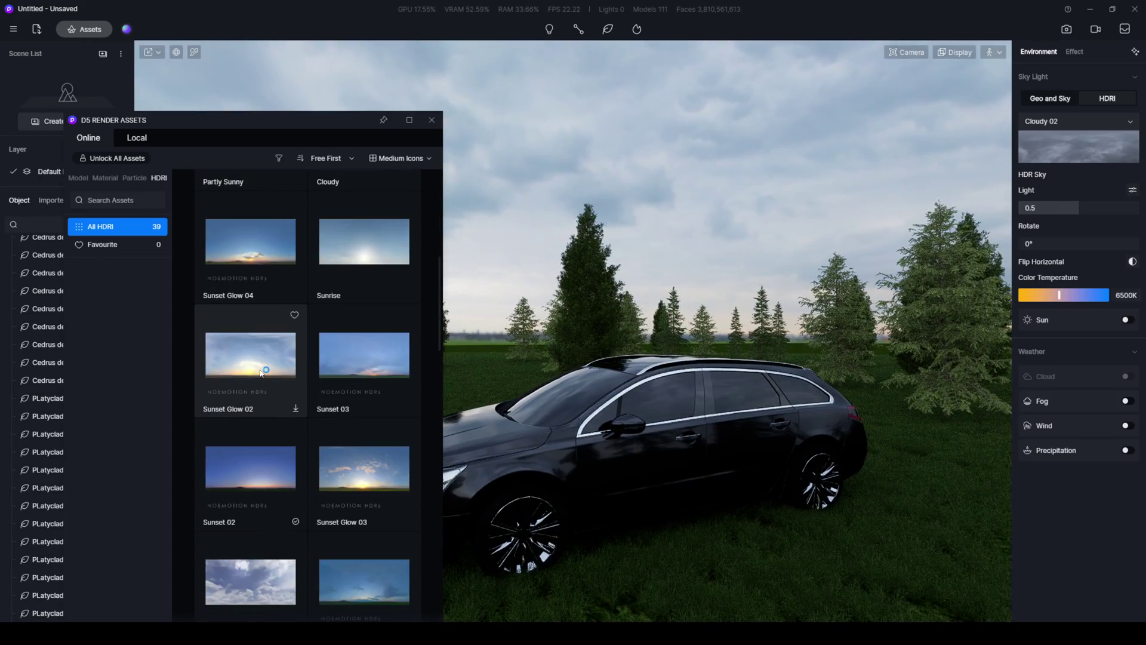
pyautogui.scroll(-2, 261, 367)
pyautogui.scroll(-2, 250, 371)
pyautogui.scroll(-4, 240, 374)
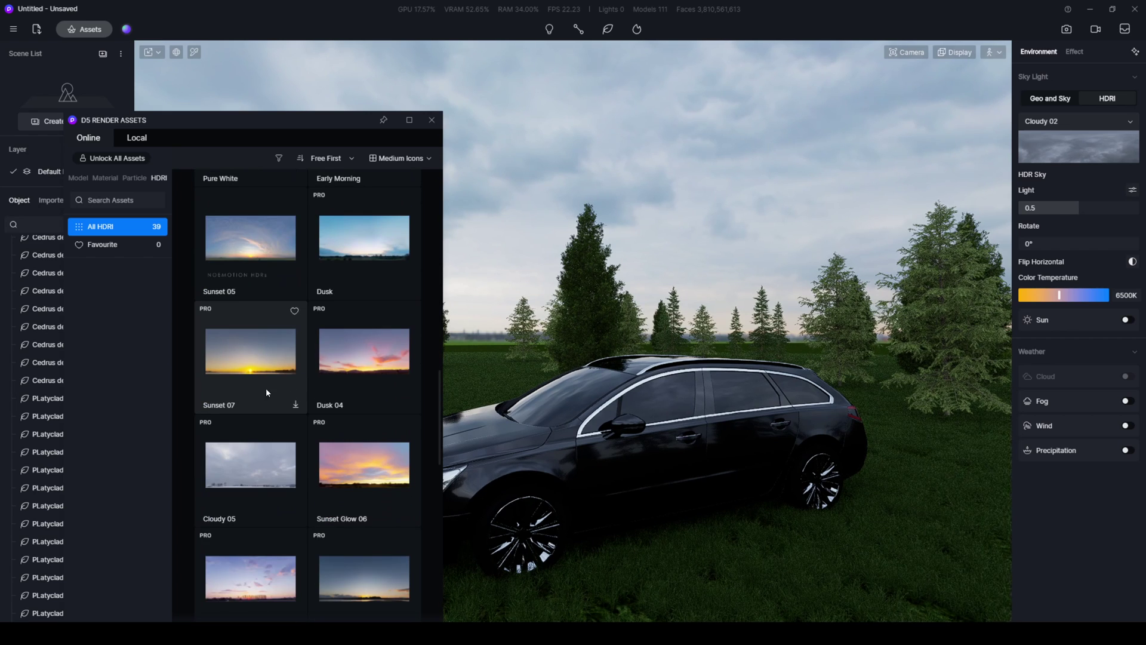
pyautogui.scroll(-2, 251, 380)
pyautogui.scroll(-1, 274, 384)
pyautogui.scroll(-1, 272, 383)
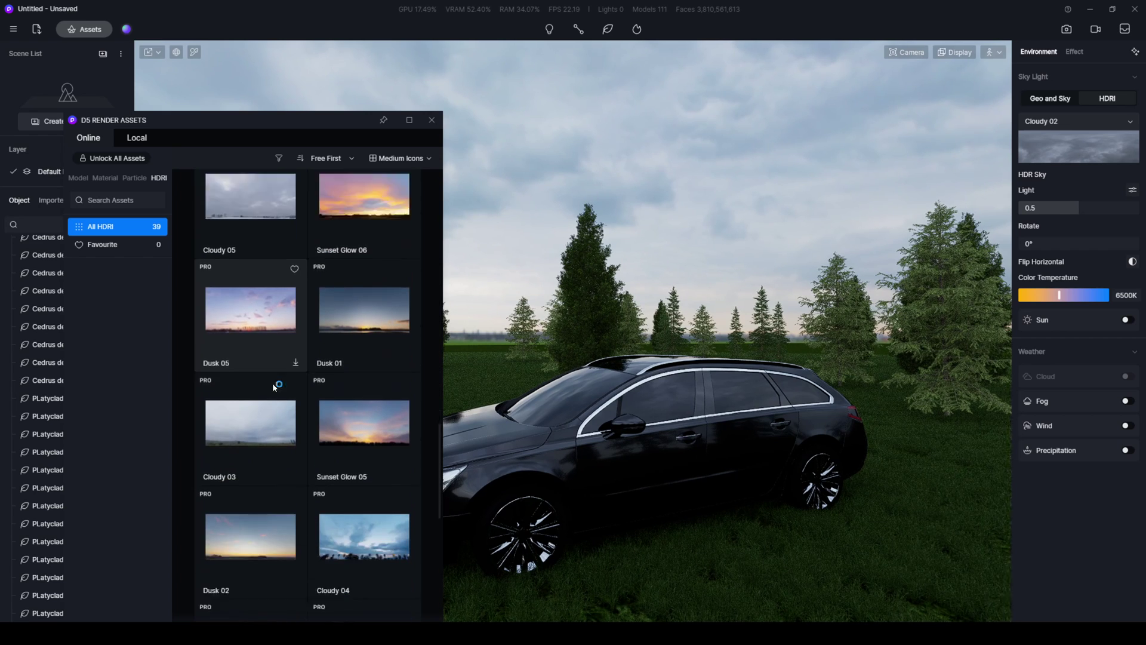
pyautogui.scroll(-1, 277, 391)
pyautogui.scroll(-1, 280, 392)
pyautogui.scroll(-1, 279, 391)
pyautogui.scroll(-1, 280, 392)
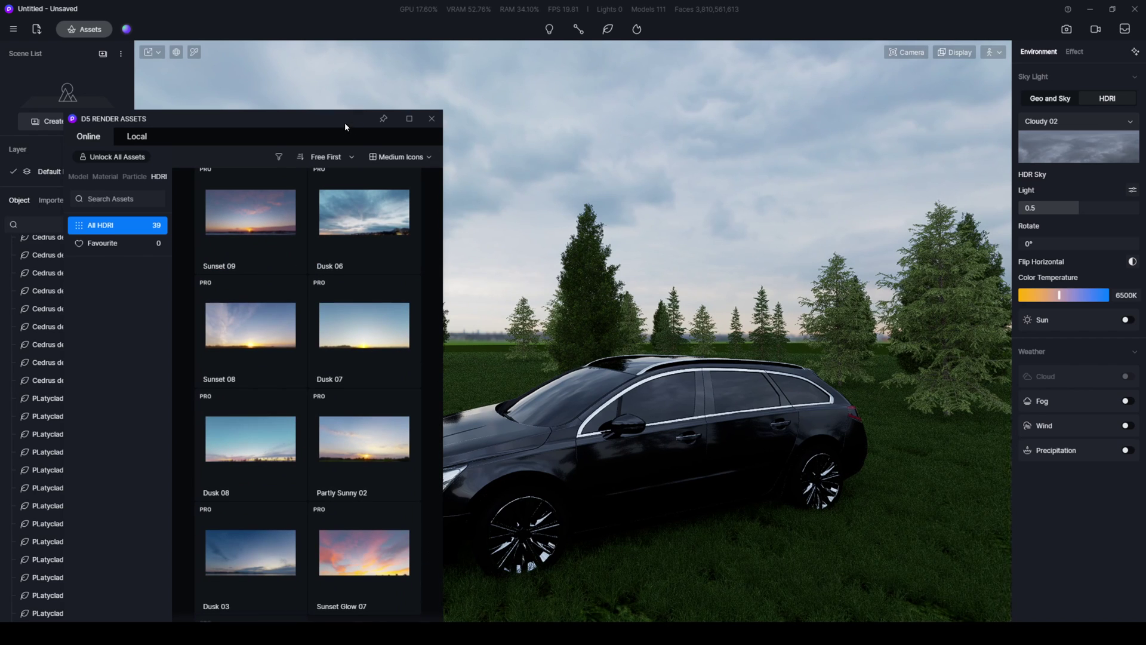
pyautogui.moveTo(345, 116); pyautogui.dragTo(346, 71)
pyautogui.moveTo(439, 506)
pyautogui.mouseDown()
pyautogui.moveTo(447, 524)
pyautogui.moveTo(453, 290)
pyautogui.moveTo(427, 144)
pyautogui.mouseUp()
pyautogui.moveTo(364, 184)
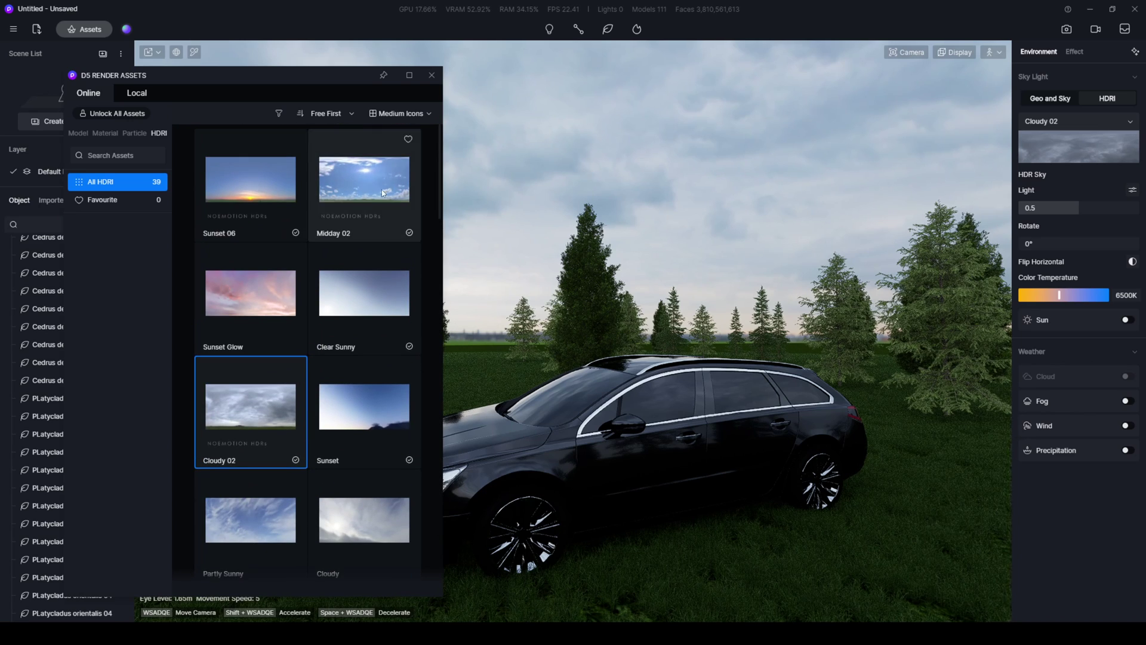
pyautogui.click(356, 205)
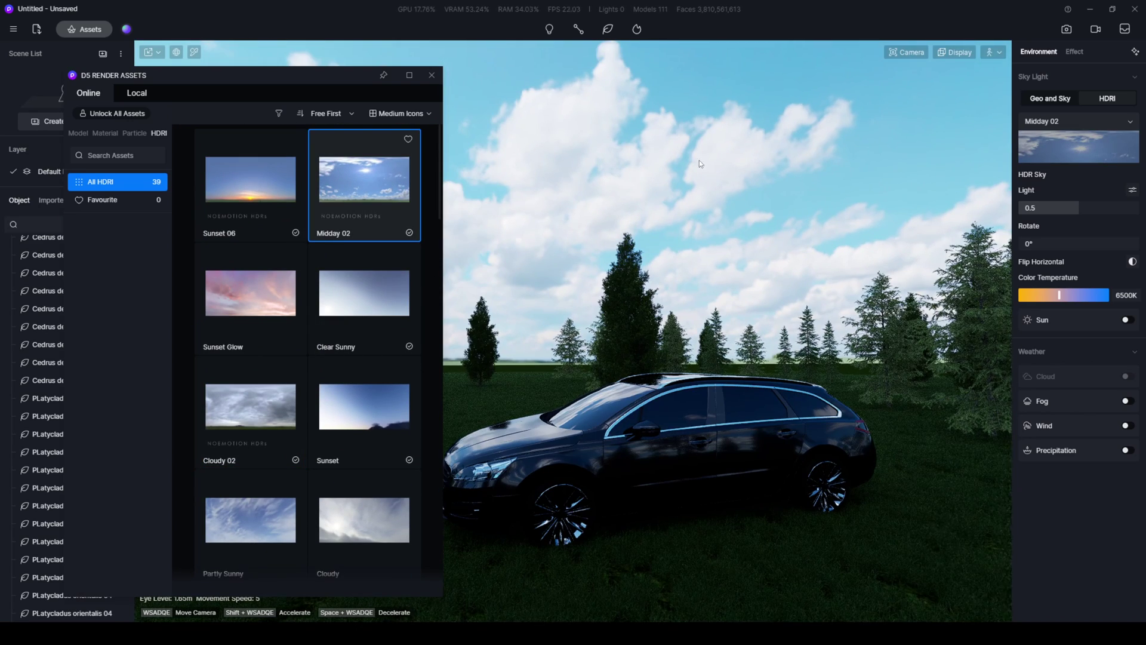
# Switch the sun on in Environment > Sky Light with Sunlight Intensity 2.
pyautogui.moveTo(700, 161); pyautogui.dragTo(688, 312, button='right')
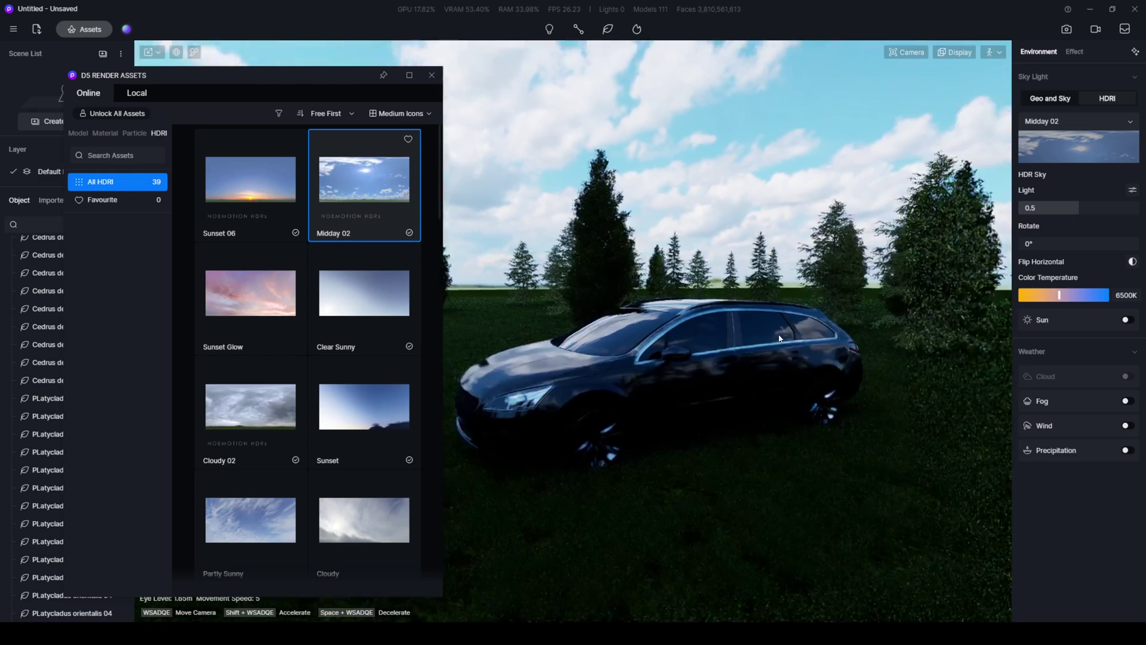
pyautogui.moveTo(688, 313); pyautogui.dragTo(638, 277, button='right')
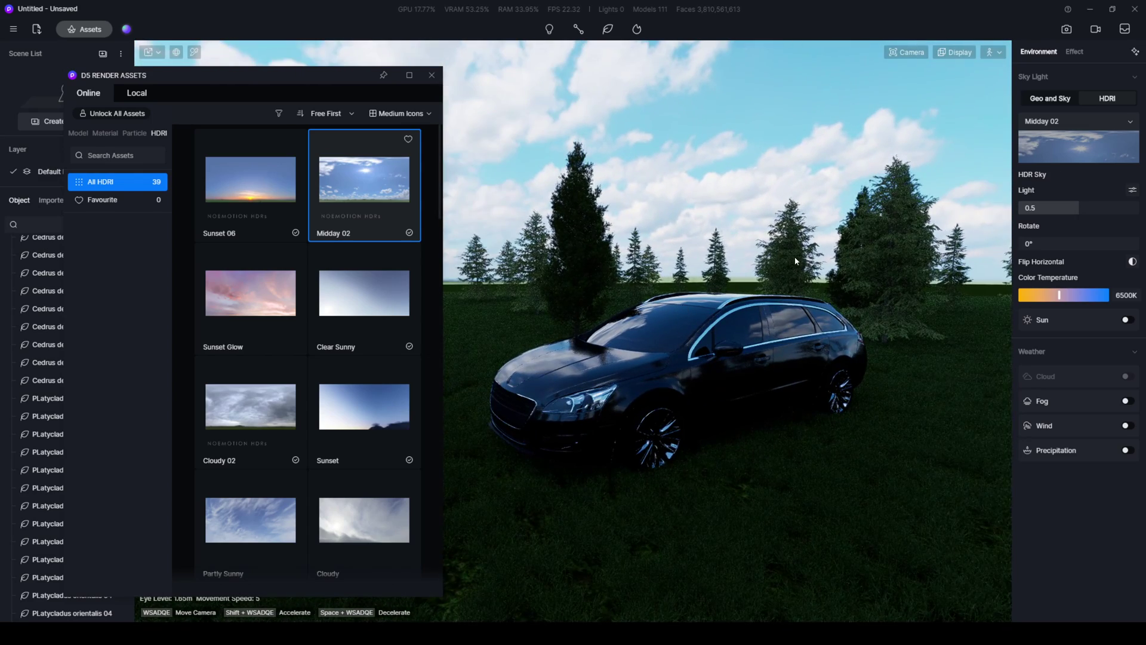
pyautogui.click(1072, 52)
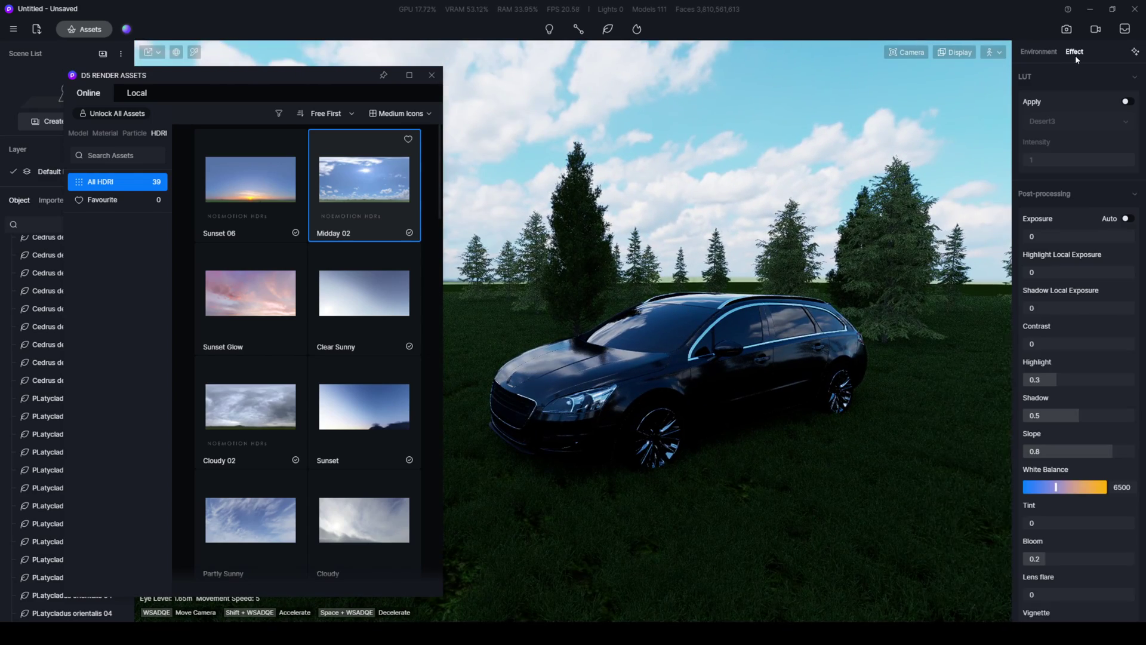
pyautogui.press('a')
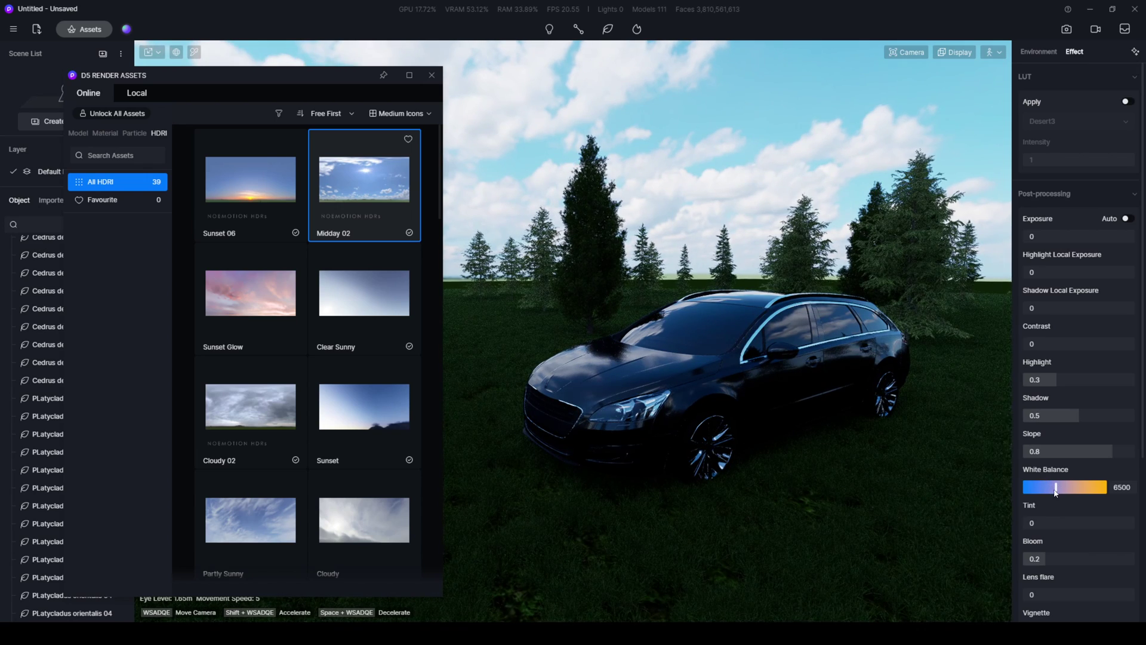
pyautogui.click(1039, 52)
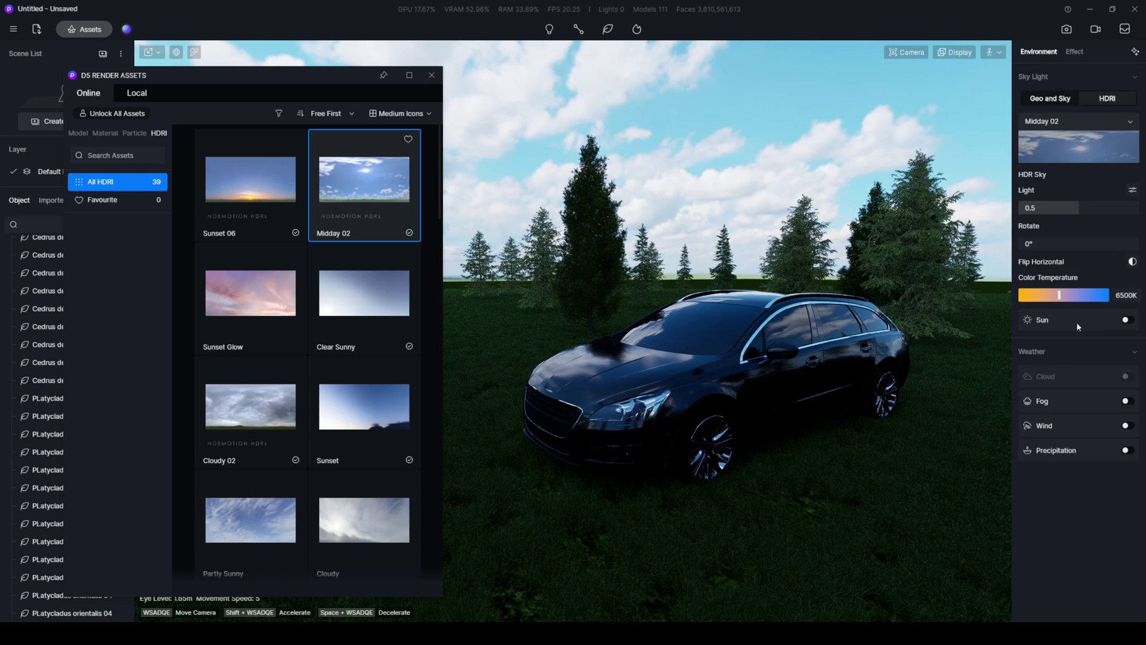
pyautogui.click(1127, 319)
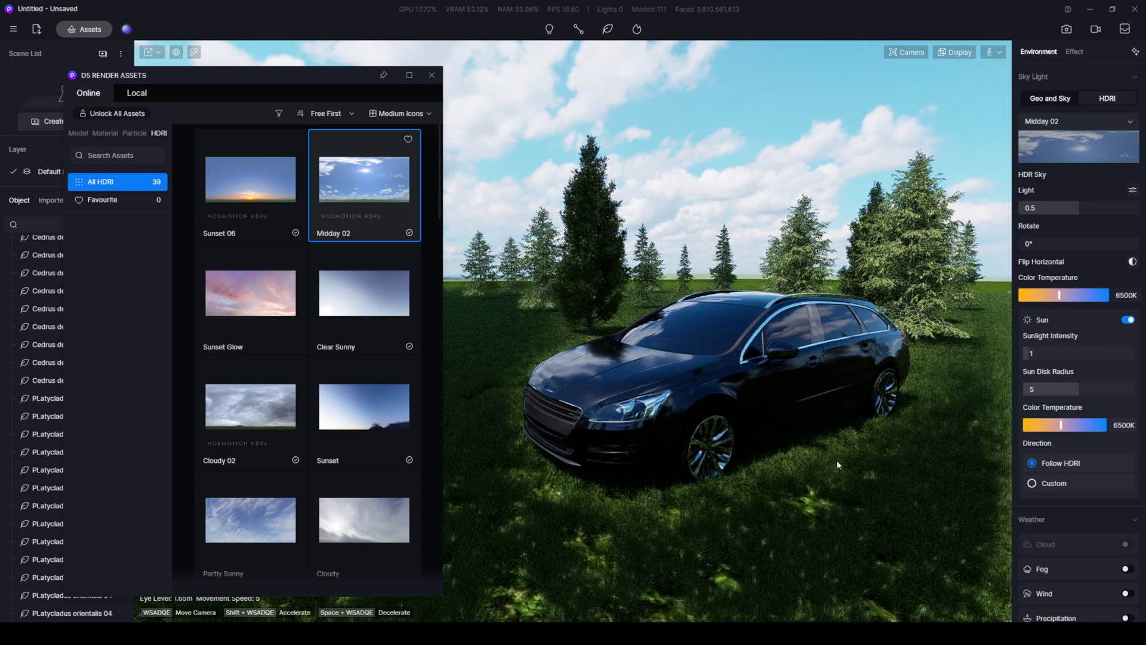
pyautogui.press('a')
pyautogui.press('s')
pyautogui.write('2')
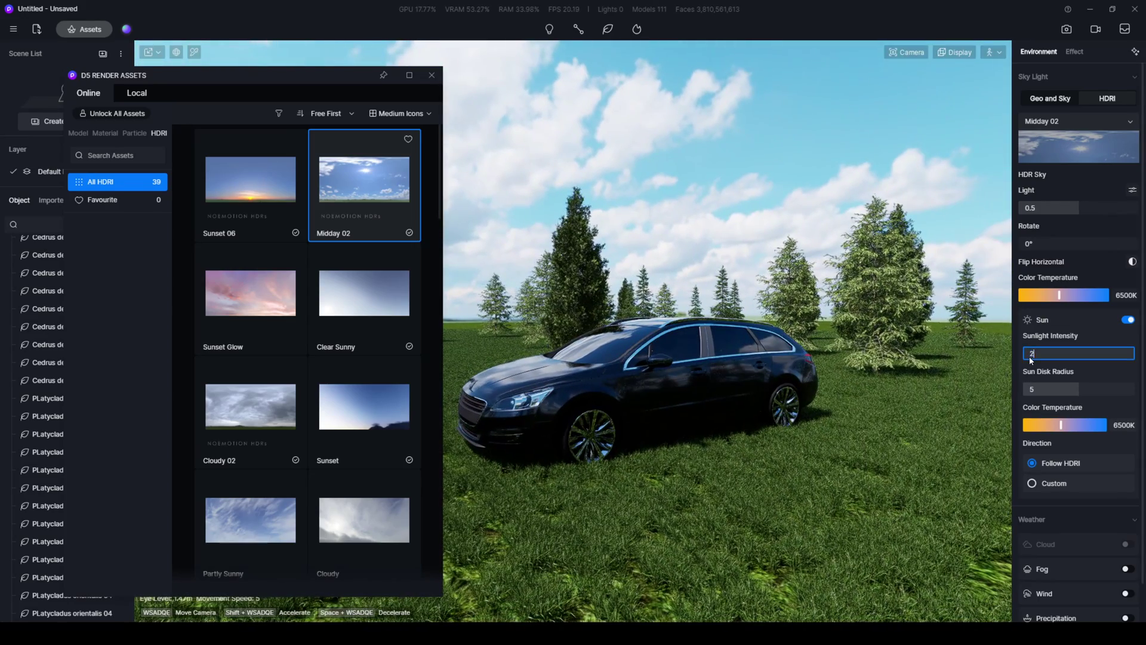
# Lower the HDRI sky colour temperature to 6450K.
pyautogui.moveTo(1029, 355); pyautogui.dragTo(927, 403)
pyautogui.press('w')
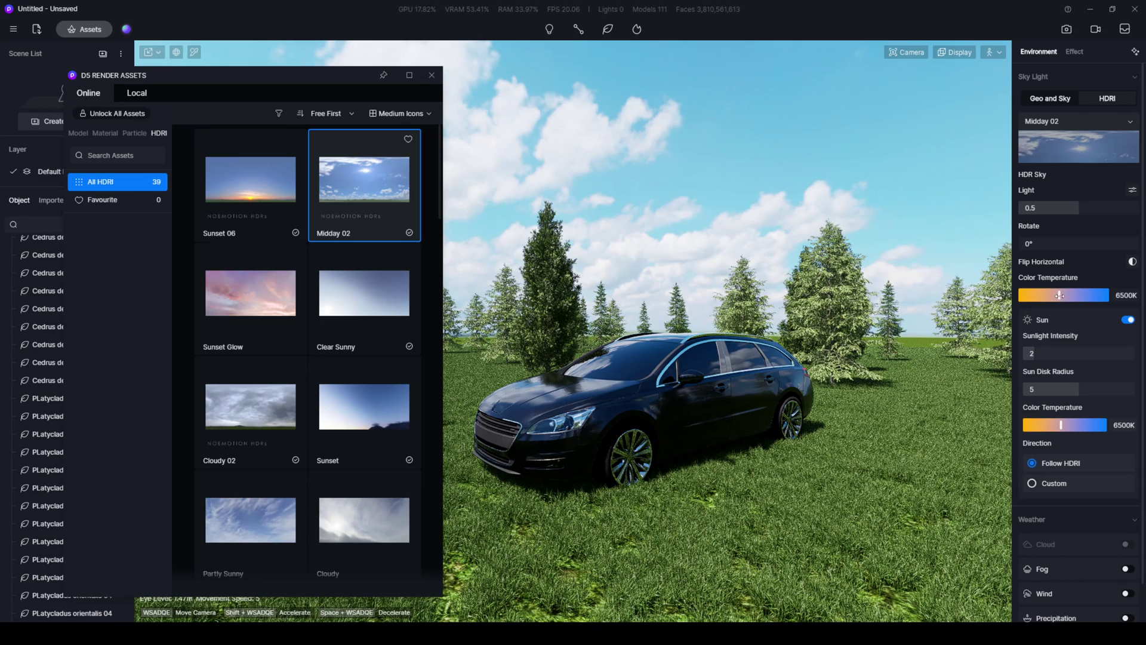
pyautogui.moveTo(1066, 295); pyautogui.dragTo(1059, 294)
# Raise the post-processing white balance to 8363.
pyautogui.moveTo(627, 431); pyautogui.dragTo(684, 432, button='middle')
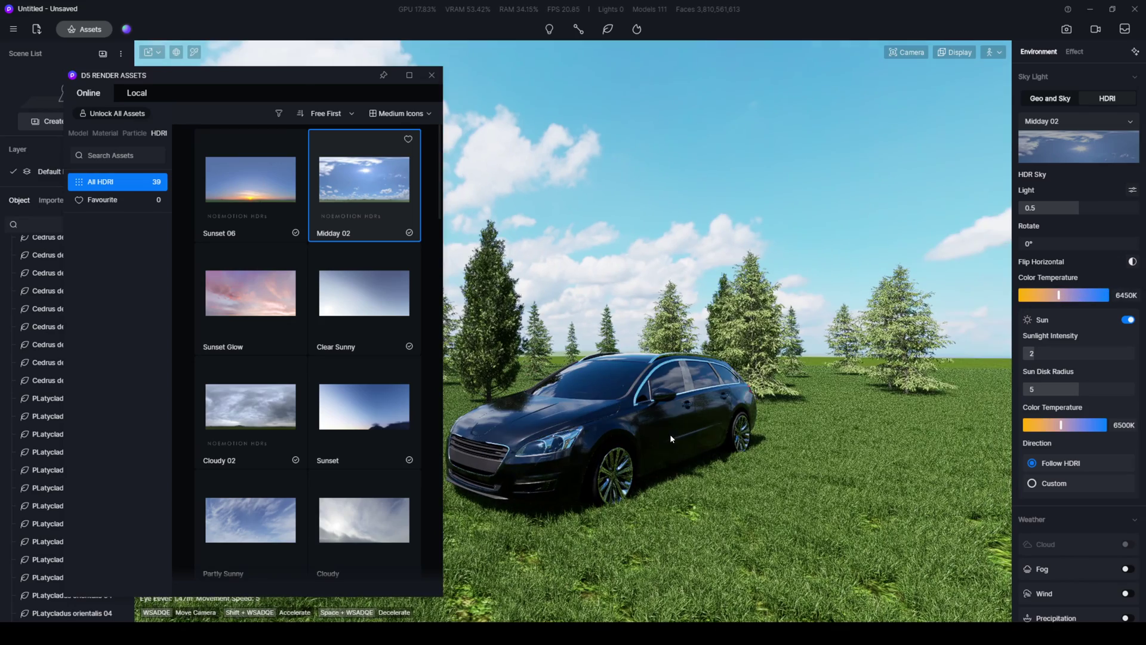
pyautogui.click(1075, 51)
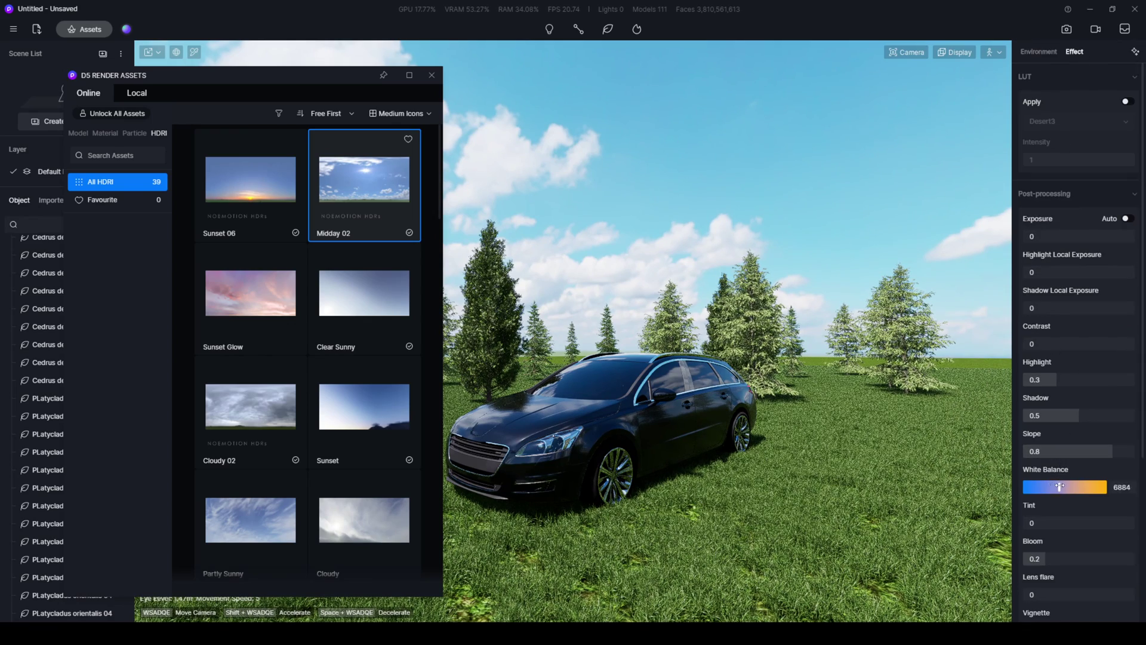
pyautogui.moveTo(1060, 486); pyautogui.dragTo(1073, 486)
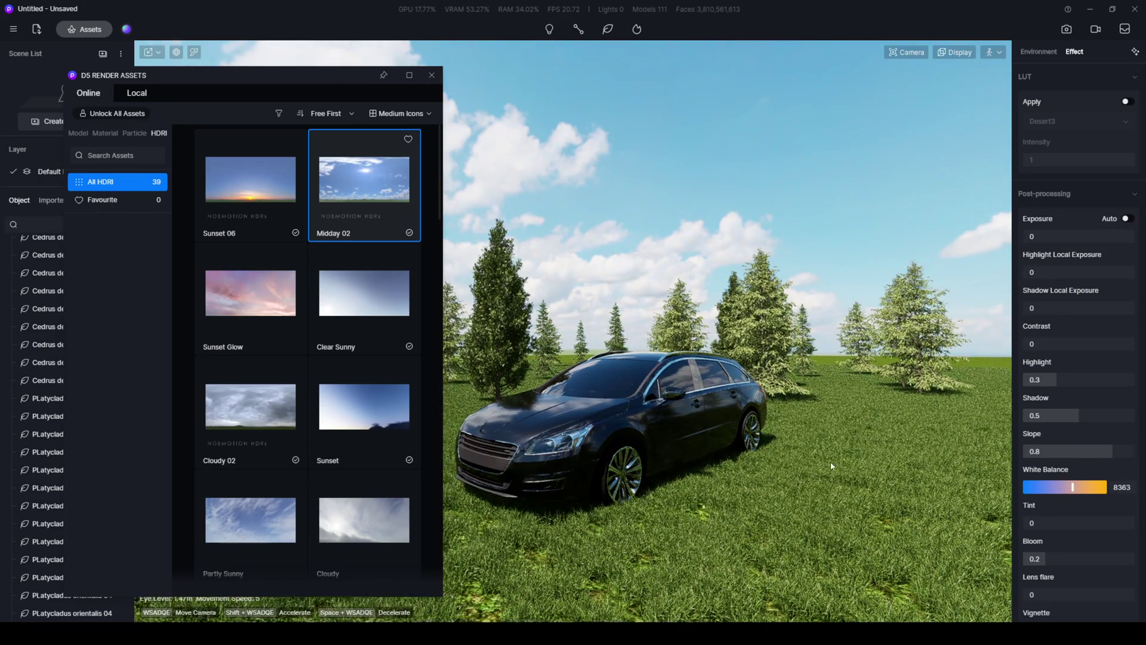
pyautogui.moveTo(880, 464); pyautogui.dragTo(1010, 347, button='right')
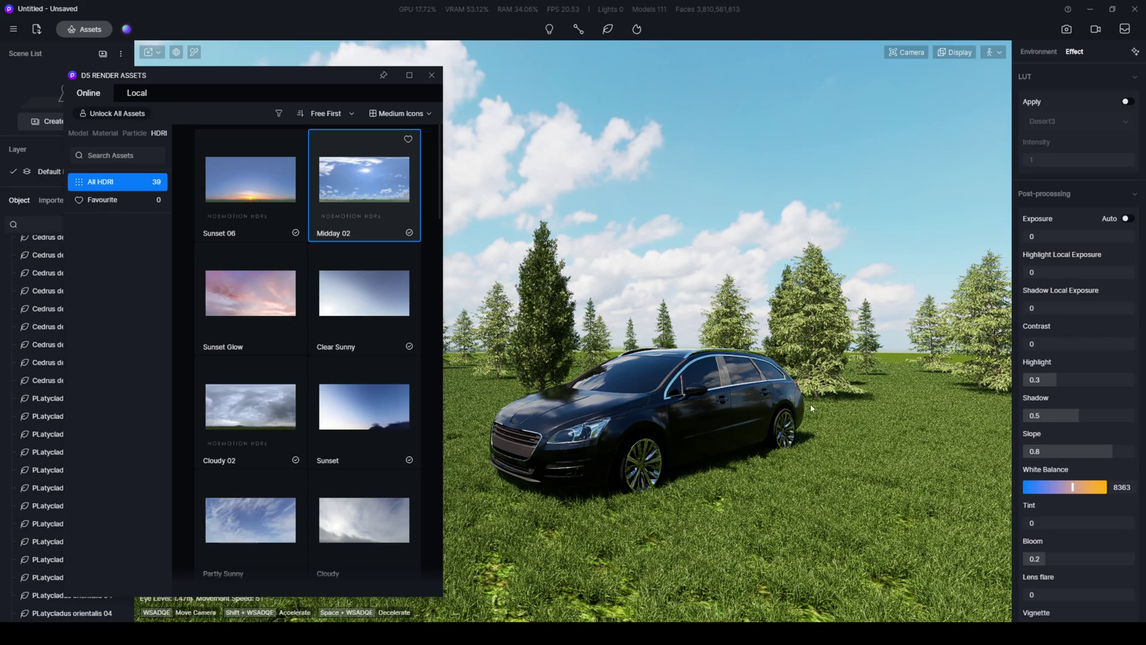
pyautogui.scroll(3, 811, 404)
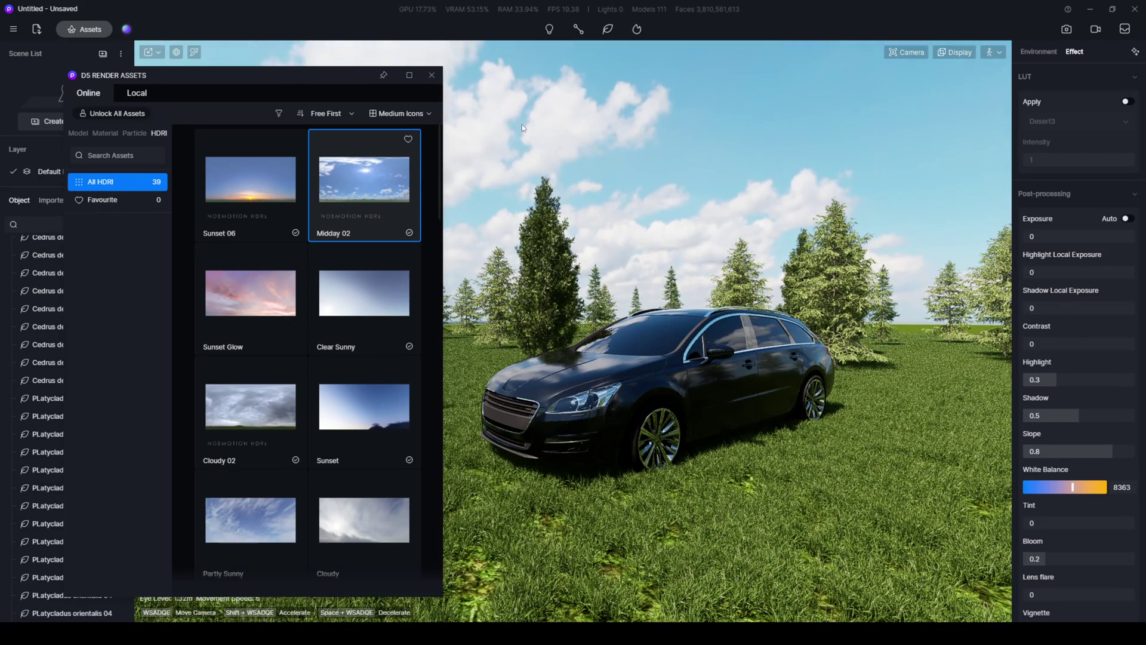
# Fly the view through the field with W/S until the car sits among the conifers.
pyautogui.moveTo(349, 82); pyautogui.dragTo(361, 523)
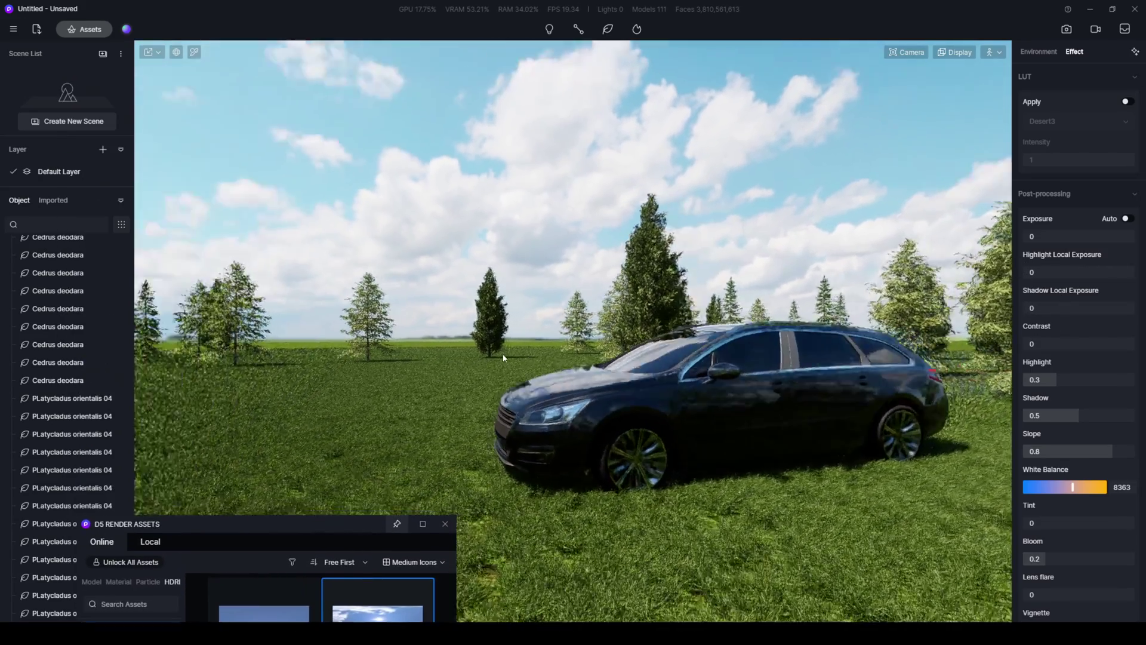
pyautogui.moveTo(772, 388)
pyautogui.mouseDown(button='right')
pyautogui.moveTo(652, 364)
pyautogui.moveTo(988, 432)
pyautogui.moveTo(761, 388)
pyautogui.mouseUp(button='right')
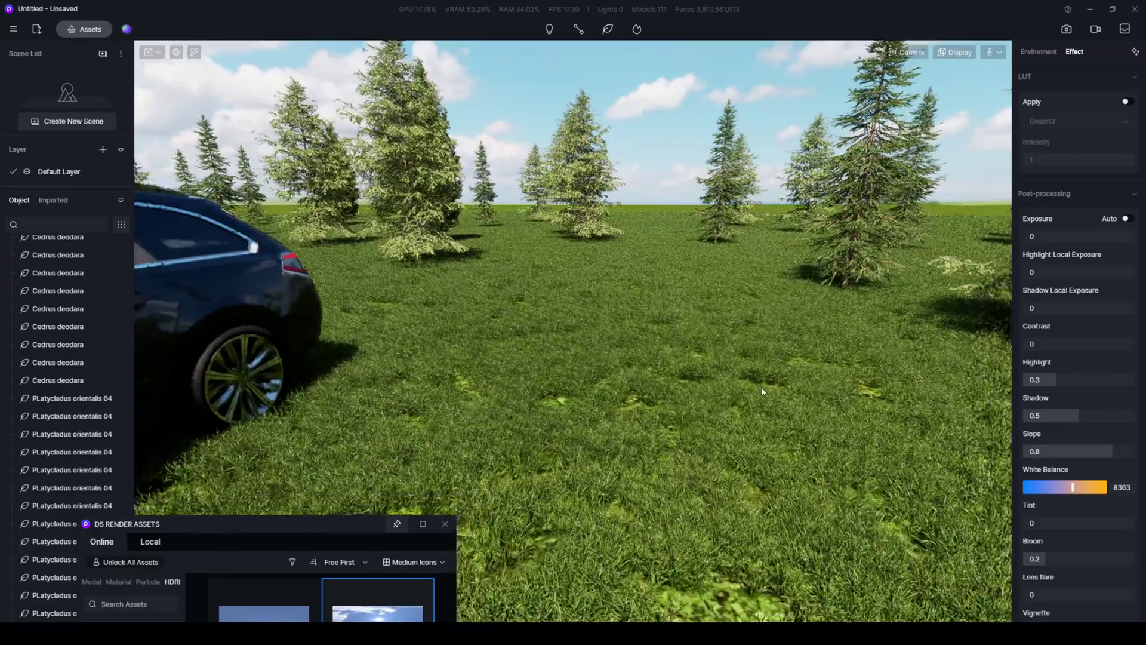
pyautogui.press('w')
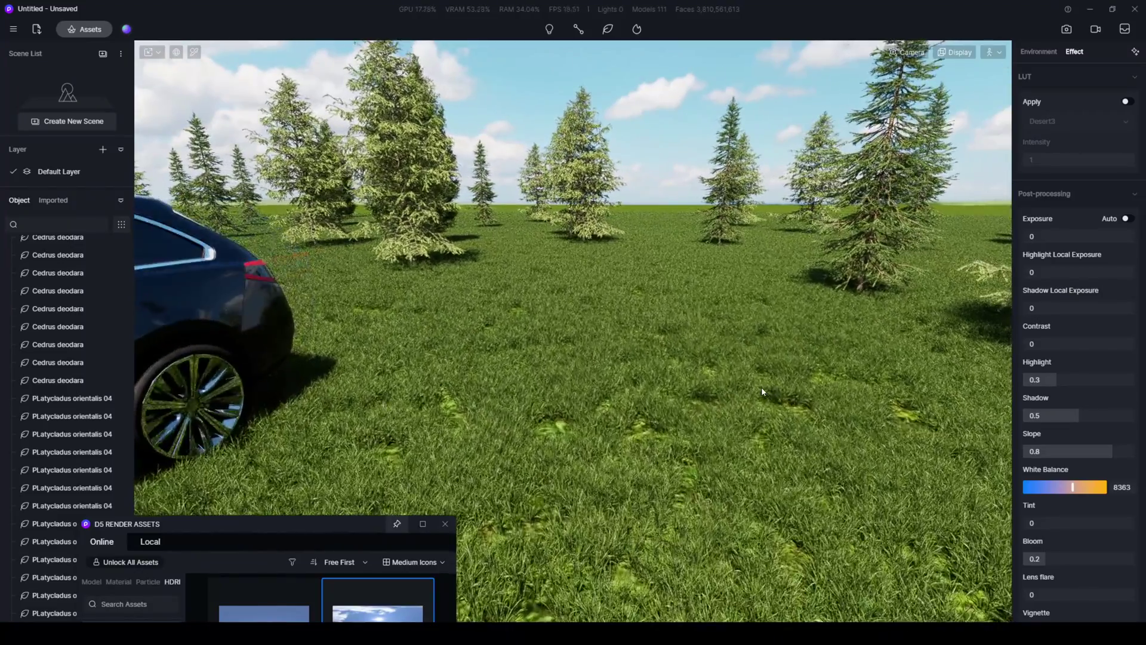
pyautogui.press('s')
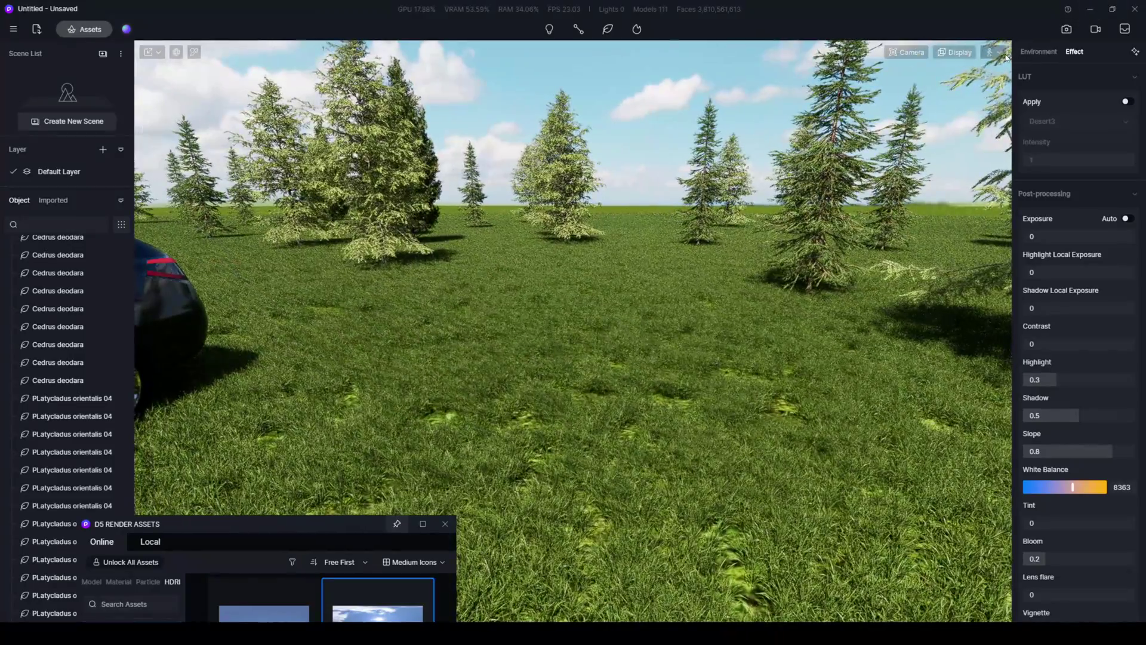
pyautogui.click(993, 50)
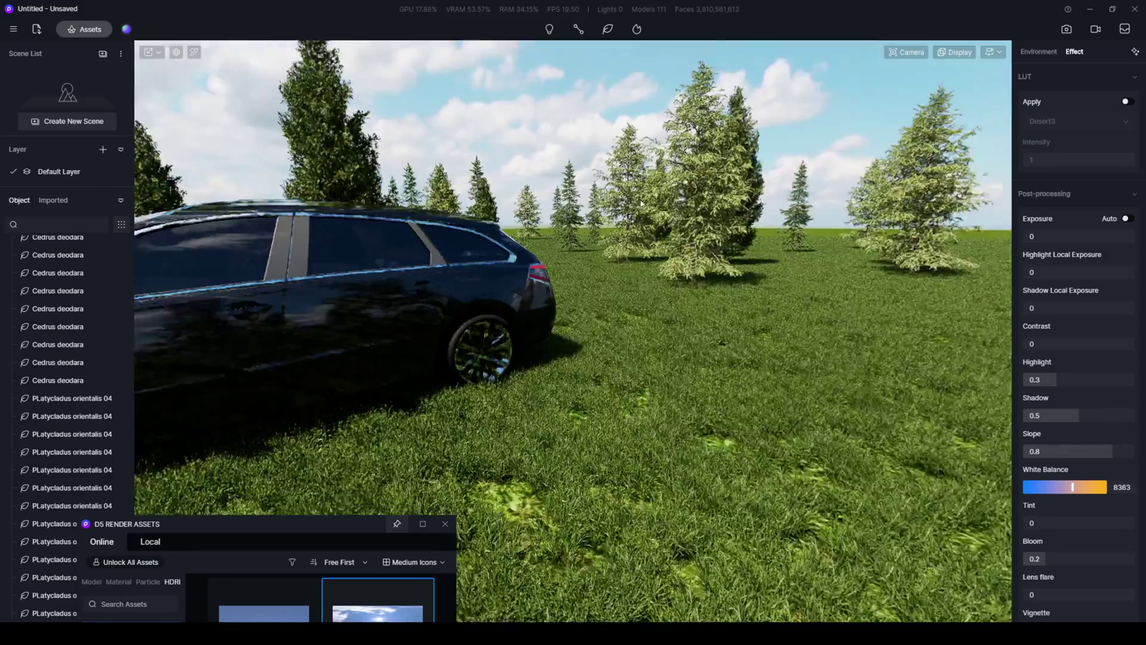
# Try highlight local exposure around 0.9 and brighten shadows with shadow local exposure.
pyautogui.moveTo(896, 269); pyautogui.dragTo(562, 239, button='right')
pyautogui.press('s')
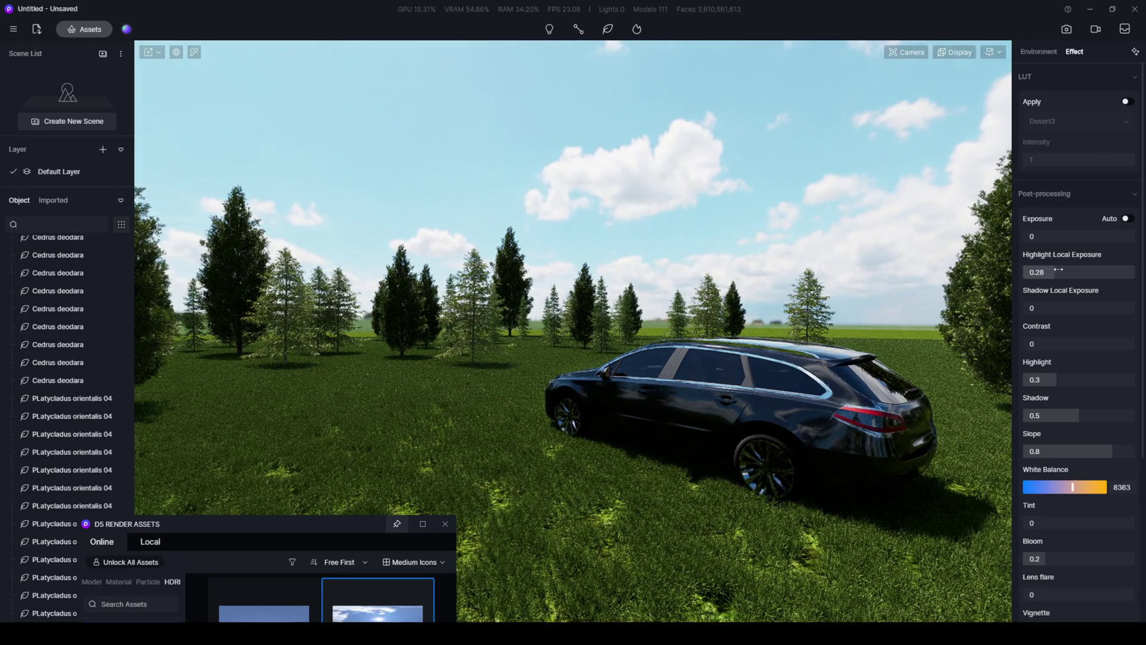
pyautogui.moveTo(1035, 271); pyautogui.dragTo(1124, 272)
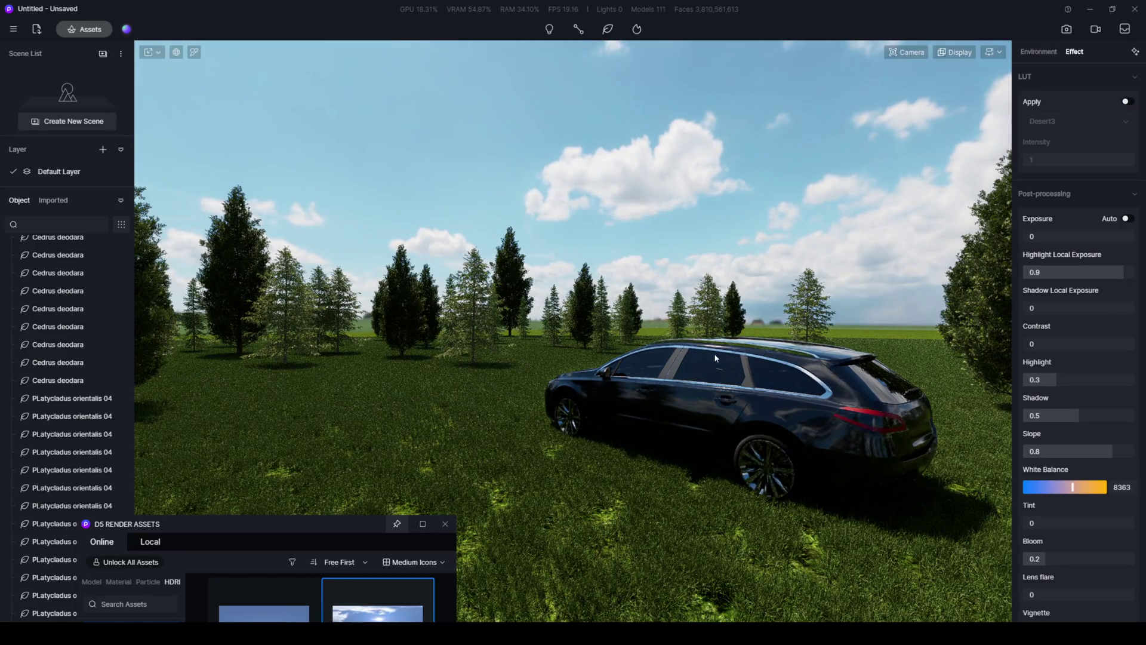
pyautogui.moveTo(613, 270); pyautogui.dragTo(534, 391, button='right')
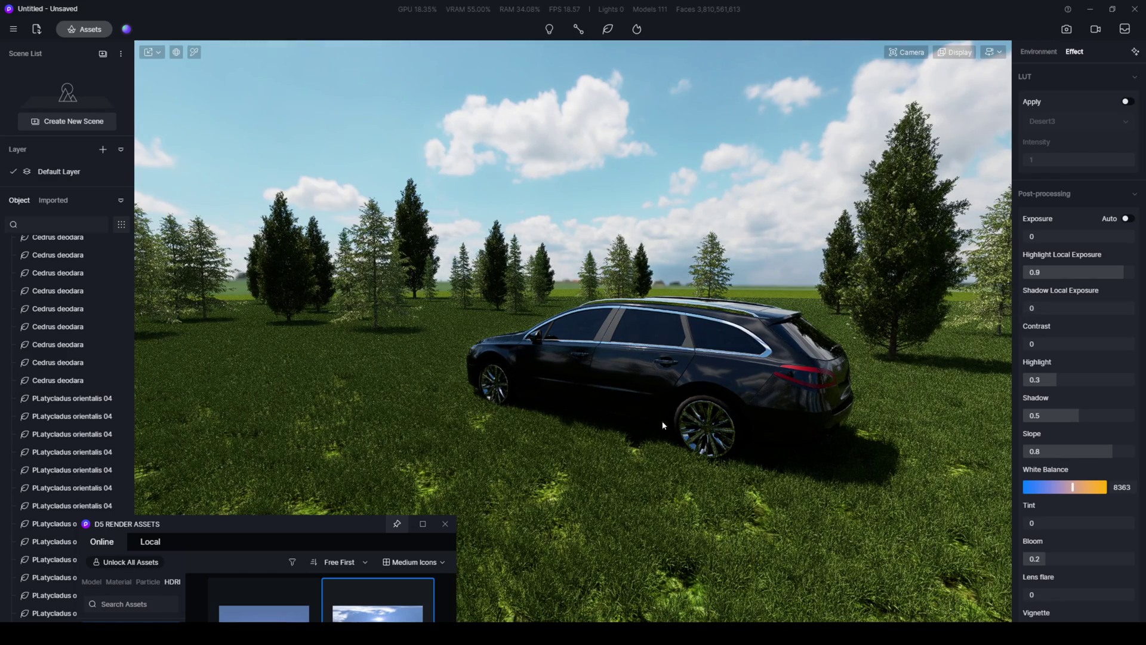
pyautogui.moveTo(1030, 308)
pyautogui.mouseDown()
pyautogui.moveTo(1084, 308)
pyautogui.moveTo(1061, 308)
pyautogui.mouseUp()
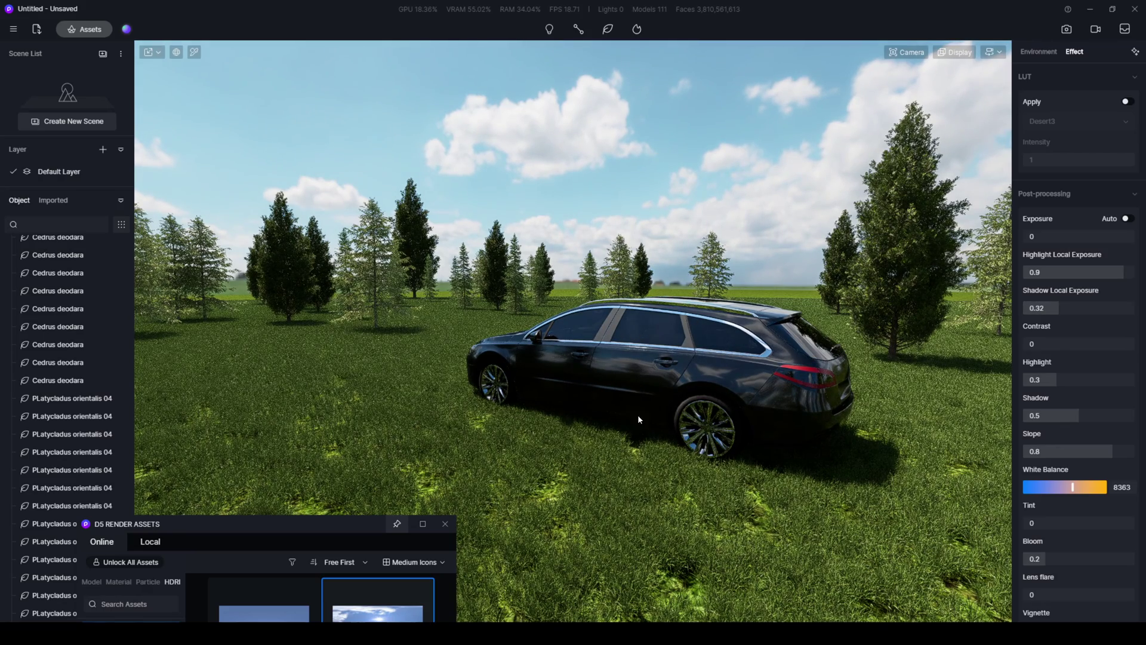
pyautogui.moveTo(1059, 308); pyautogui.dragTo(1070, 309)
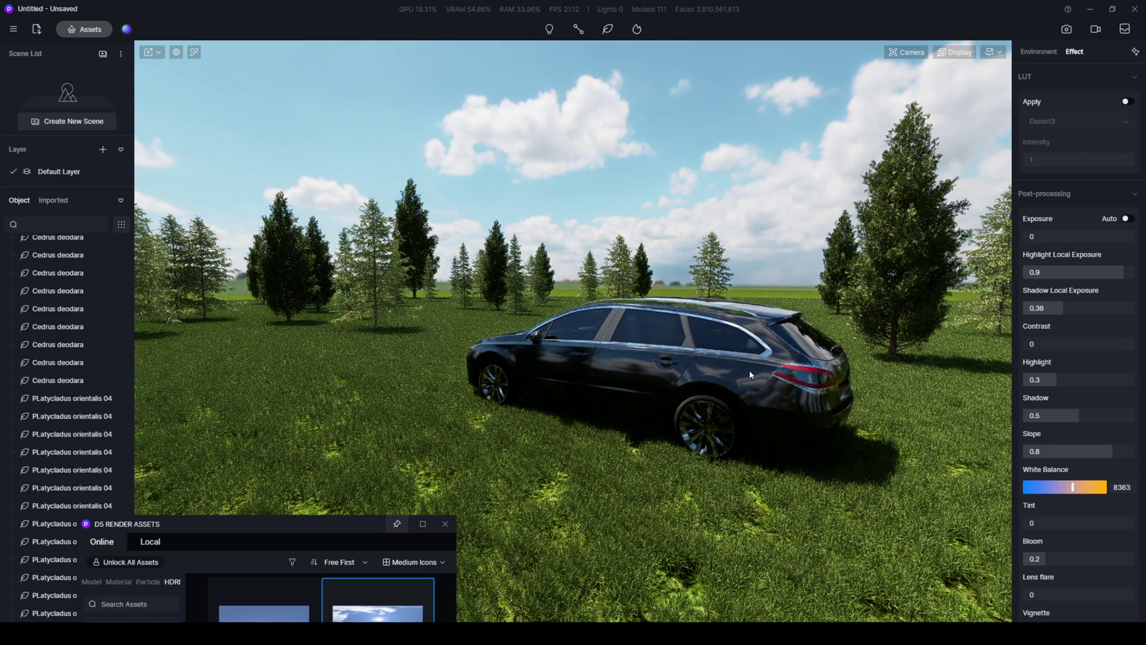
pyautogui.scroll(3, 431, 372)
pyautogui.scroll(-2, 431, 372)
pyautogui.scroll(-1, 431, 372)
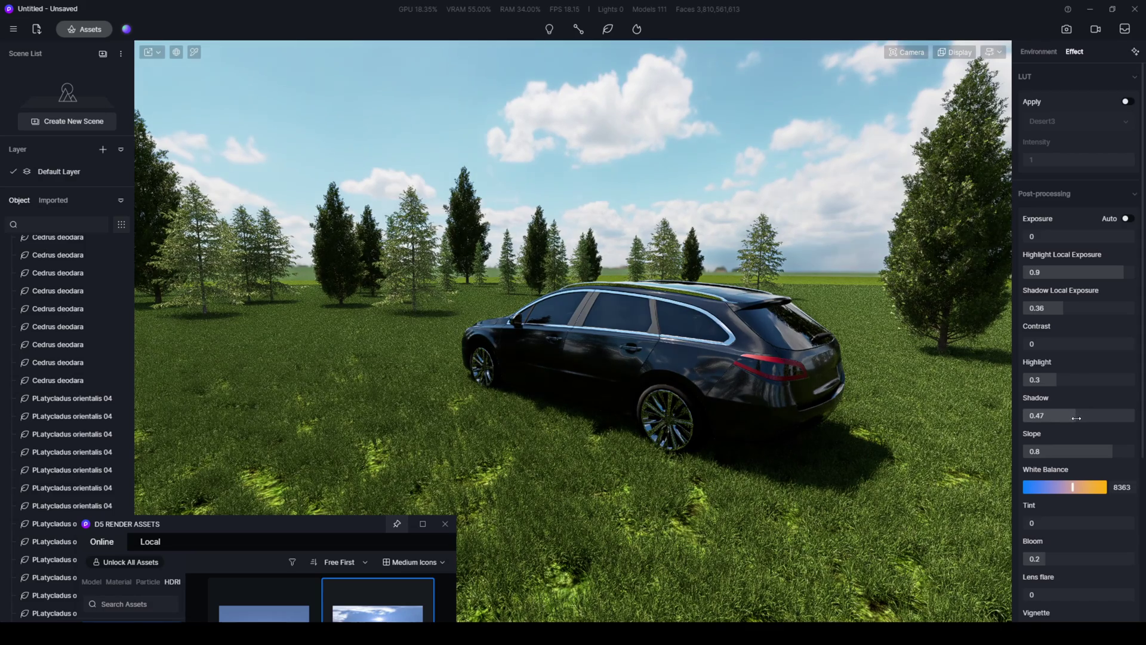
# Experiment with the Shadow slider and settle it at 0.48.
pyautogui.moveTo(1077, 417); pyautogui.dragTo(1046, 418)
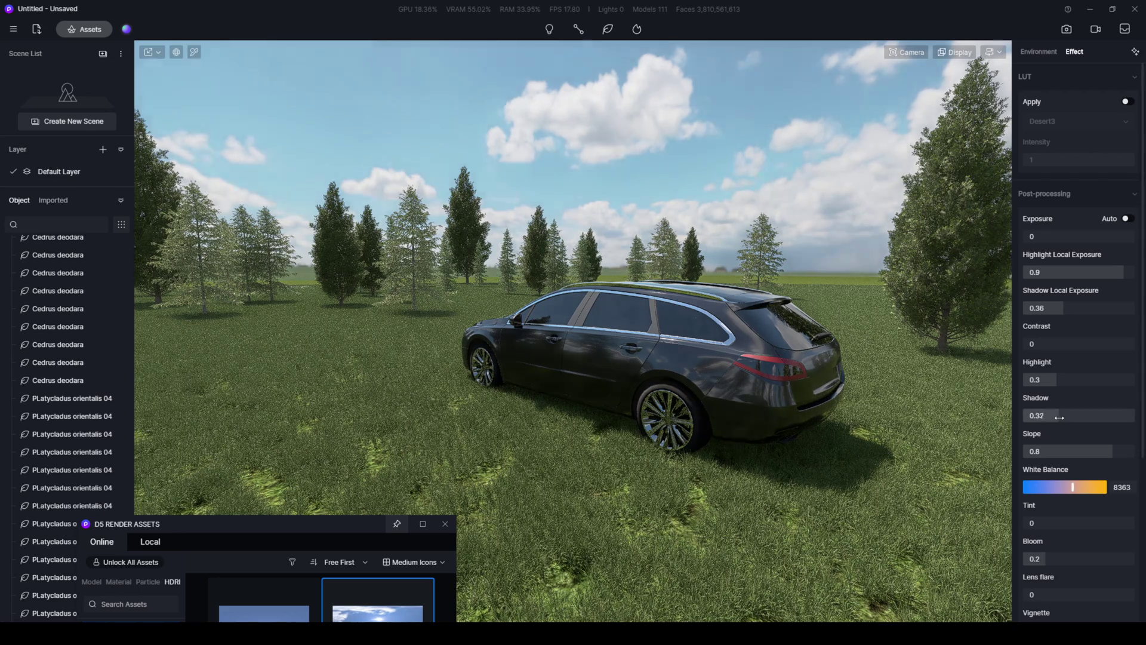
pyautogui.moveTo(1044, 416); pyautogui.dragTo(1076, 417)
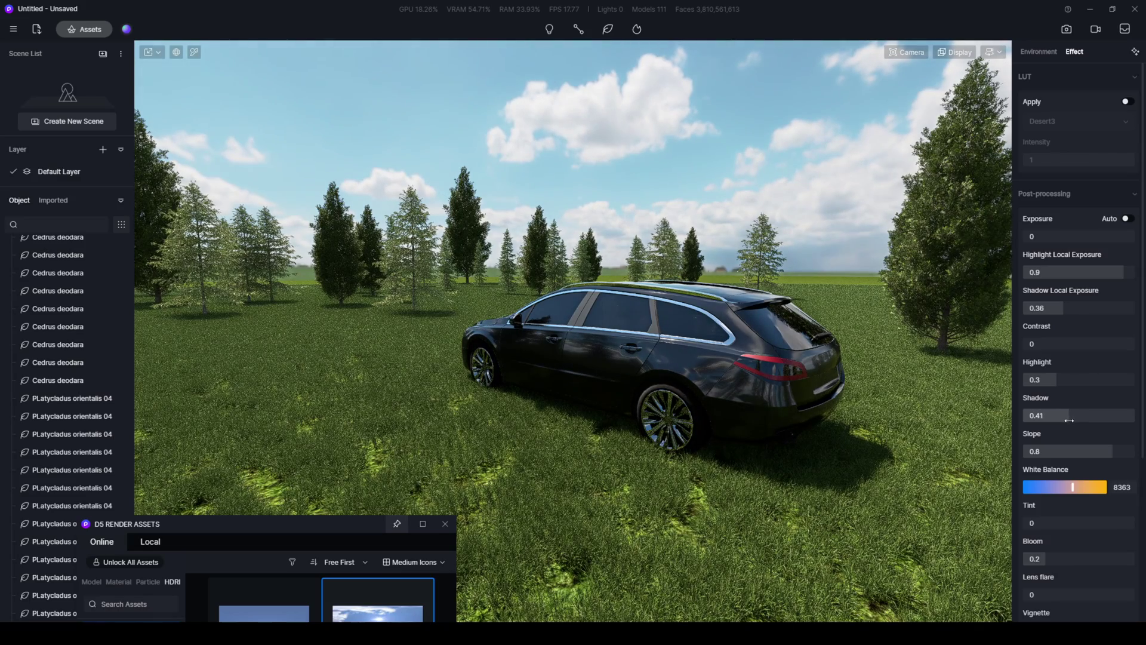
pyautogui.moveTo(1059, 308); pyautogui.dragTo(1134, 308)
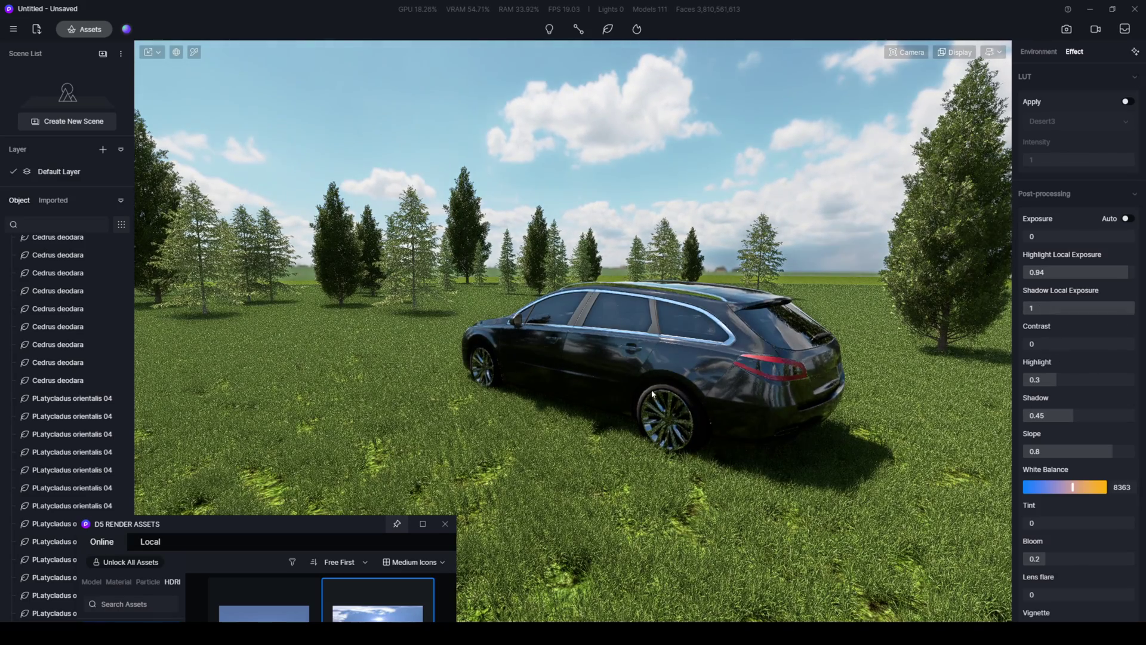
pyautogui.moveTo(897, 377); pyautogui.dragTo(755, 288, button='right')
pyautogui.scroll(2, 762, 340)
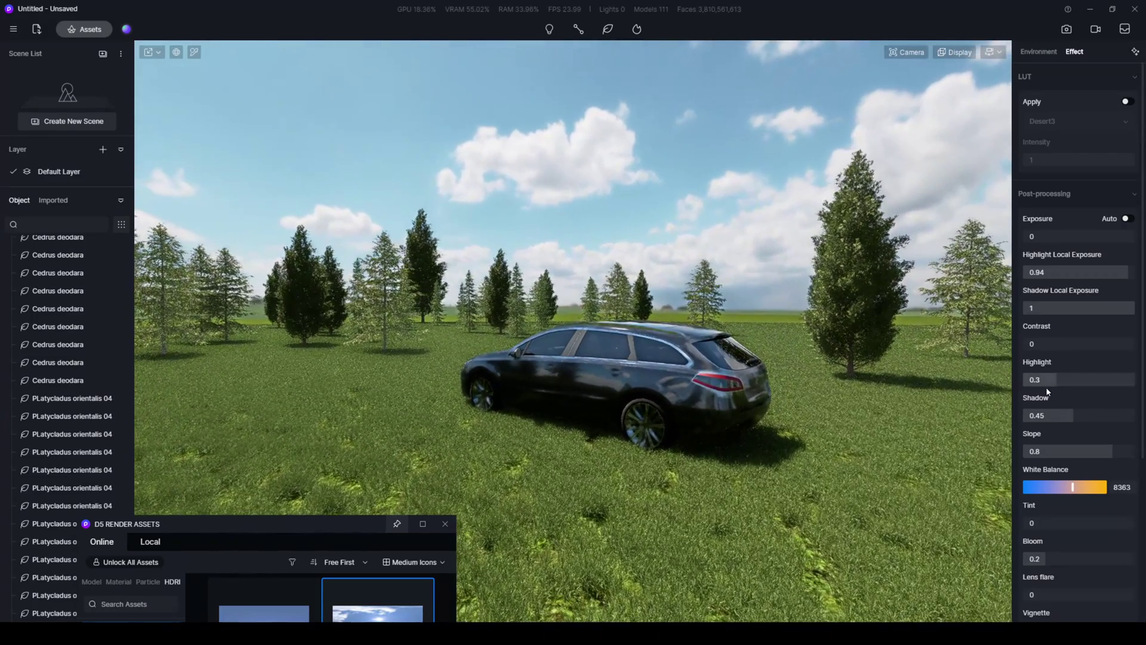
pyautogui.click(1077, 415)
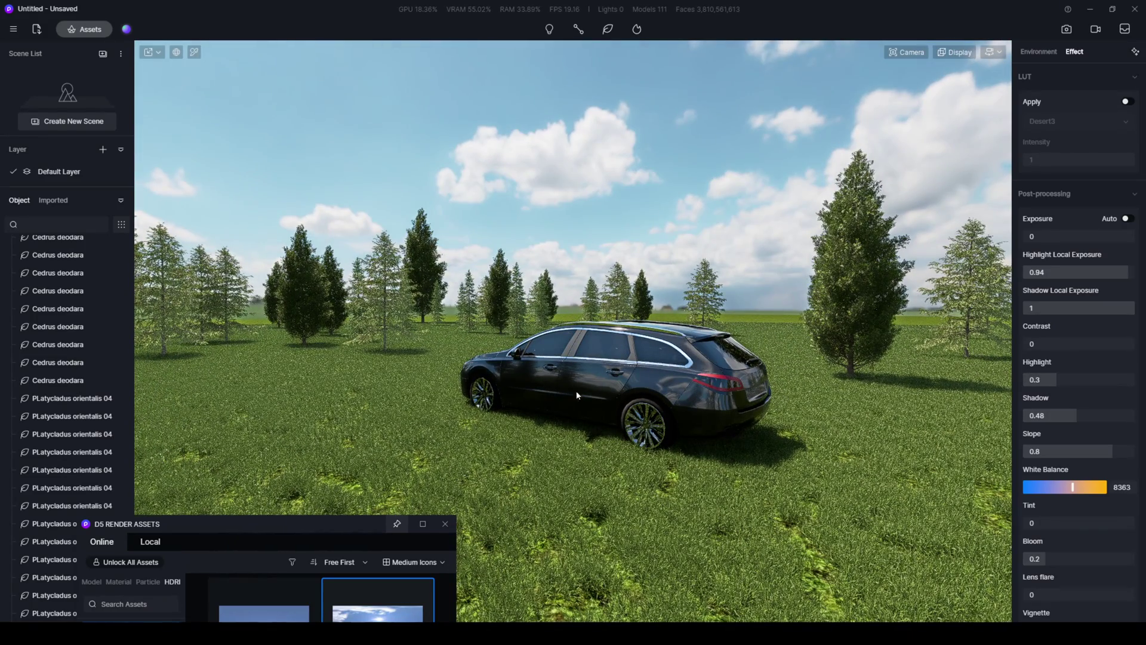
# Set highlight local exposure to 0.53 and shadow local exposure to 0.18.
pyautogui.moveTo(1111, 271); pyautogui.dragTo(1048, 271)
pyautogui.moveTo(1111, 307)
pyautogui.mouseDown()
pyautogui.moveTo(1031, 307)
pyautogui.moveTo(1074, 271)
pyautogui.moveTo(1111, 271)
pyautogui.moveTo(1082, 272)
pyautogui.mouseUp()
pyautogui.moveTo(1031, 307); pyautogui.dragTo(1044, 308)
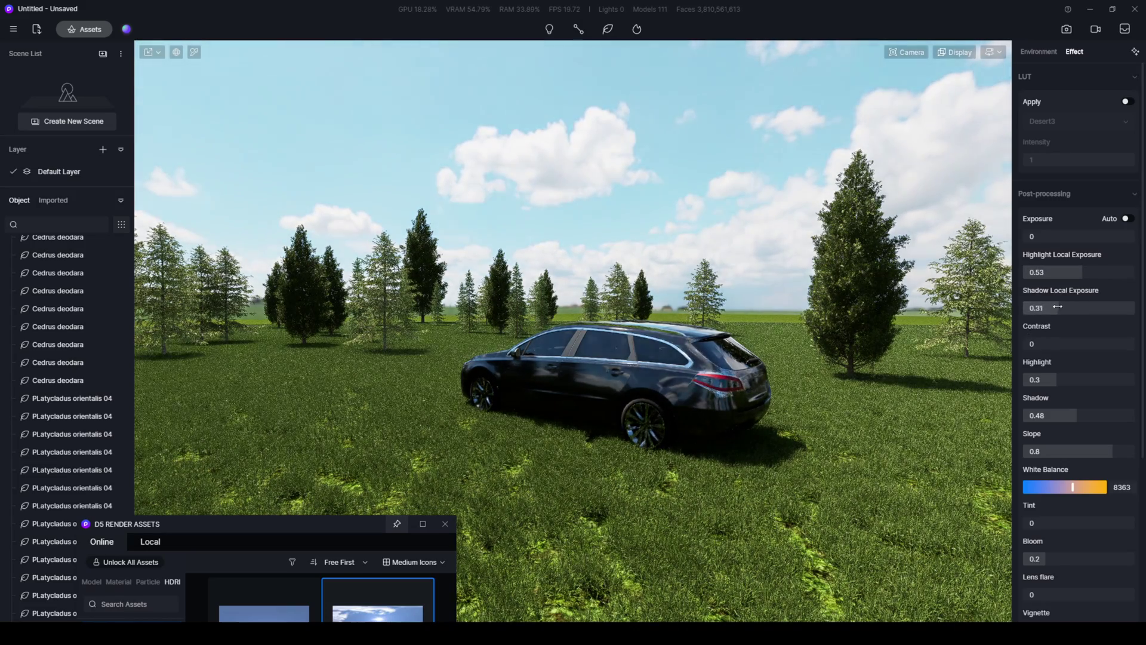
pyautogui.moveTo(707, 403); pyautogui.dragTo(637, 482, button='right')
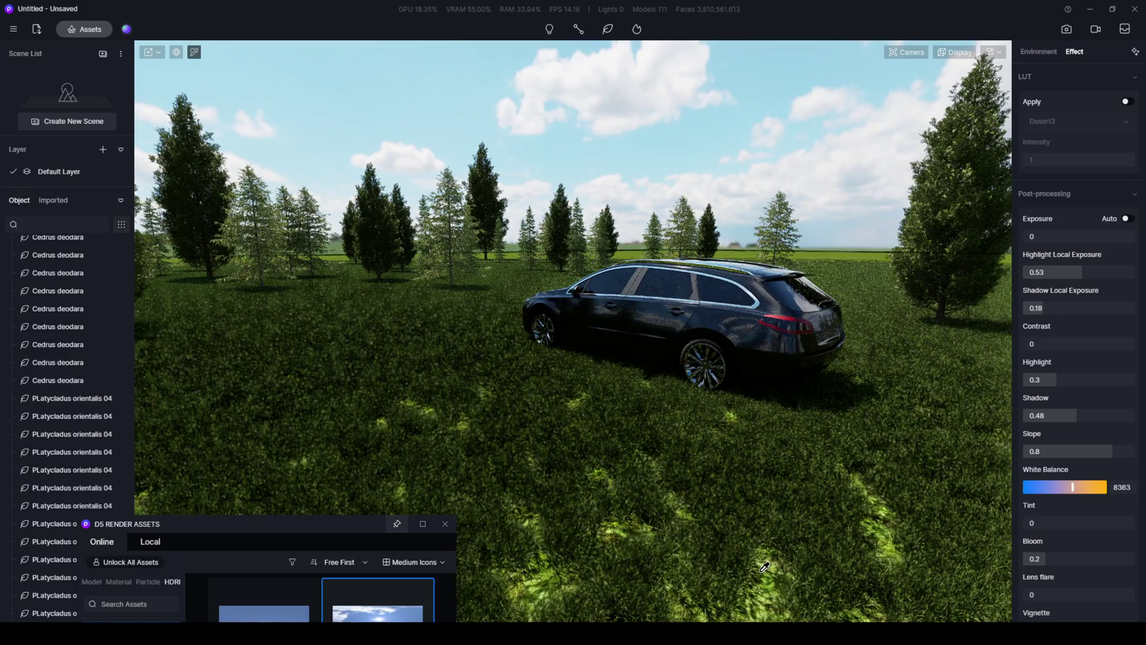
# Tone down the ground plane's base colour and tile its grass texture more densely via UV Stretch.
pyautogui.click(768, 565)
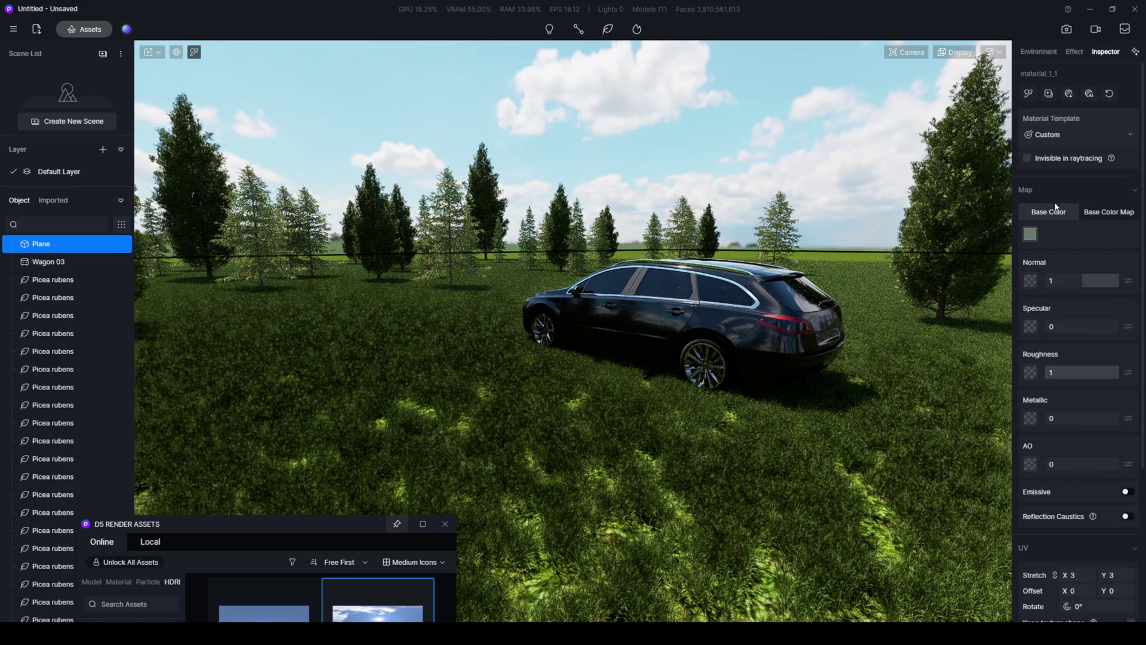
pyautogui.click(1029, 235)
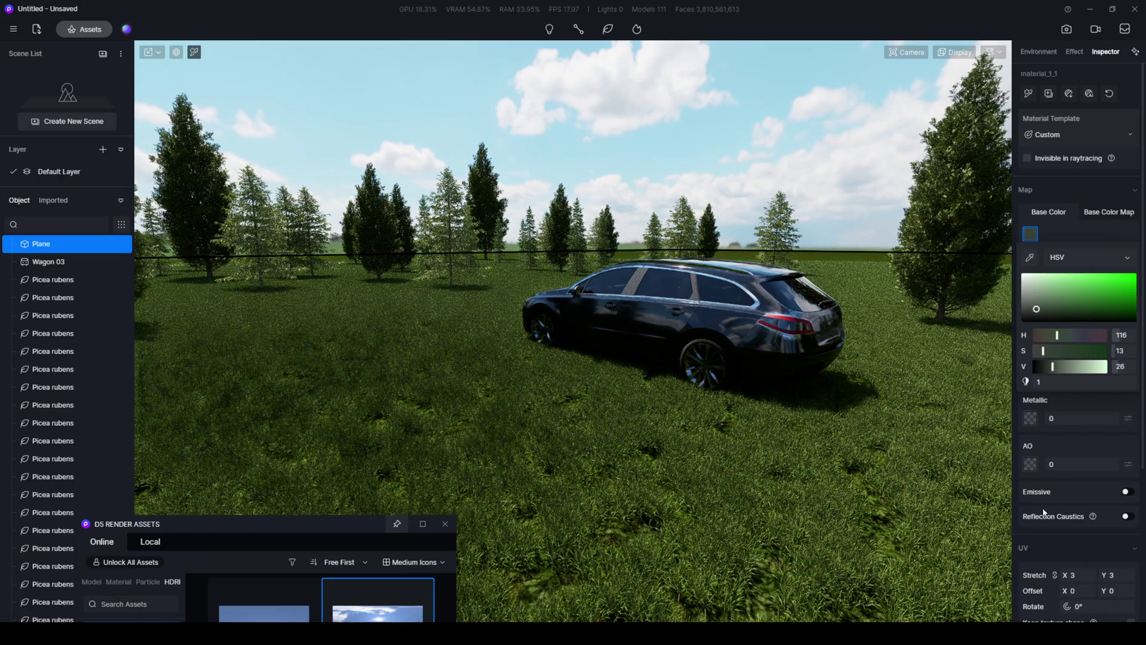
pyautogui.click(1070, 578)
pyautogui.write('8')
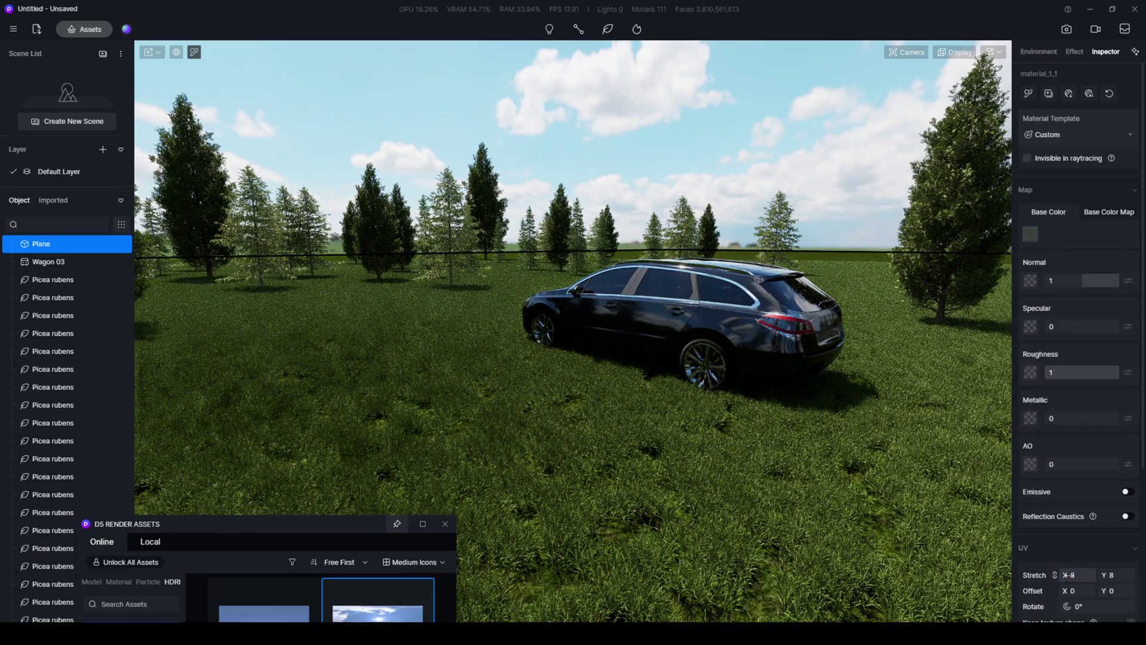
pyautogui.click(657, 226)
pyautogui.moveTo(656, 226)
pyautogui.mouseDown(button='right')
pyautogui.moveTo(419, 237)
pyautogui.moveTo(577, 377)
pyautogui.mouseUp(button='right')
# Repaint Wagon 03 with the grey colour swatch.
pyautogui.click(577, 378)
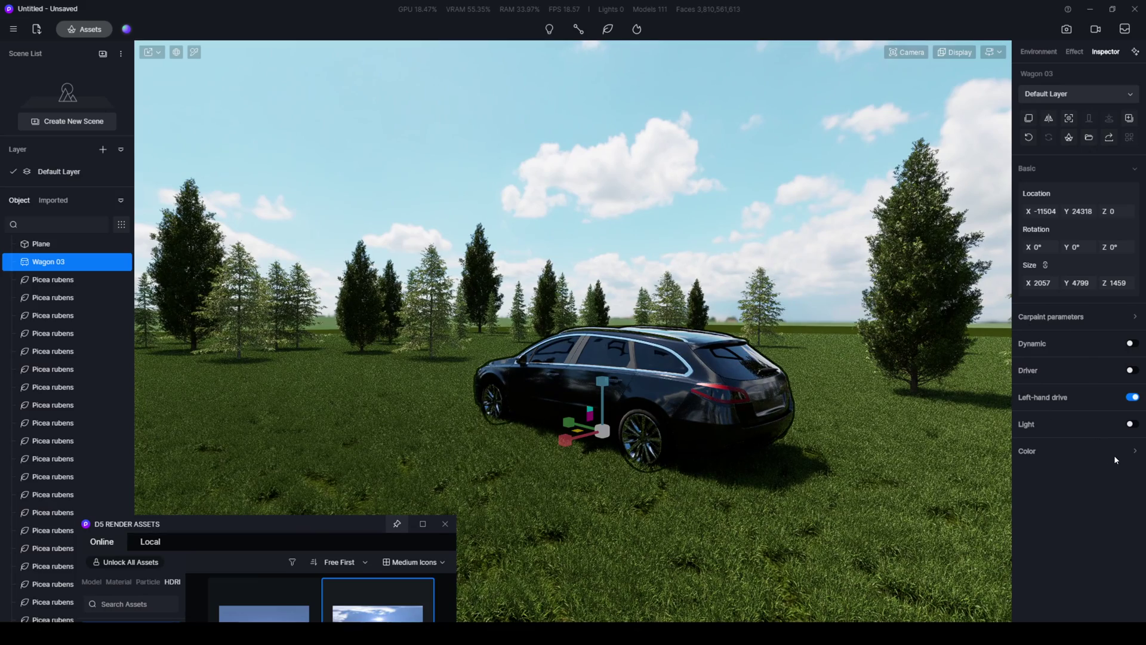
pyautogui.click(1130, 453)
pyautogui.click(1062, 500)
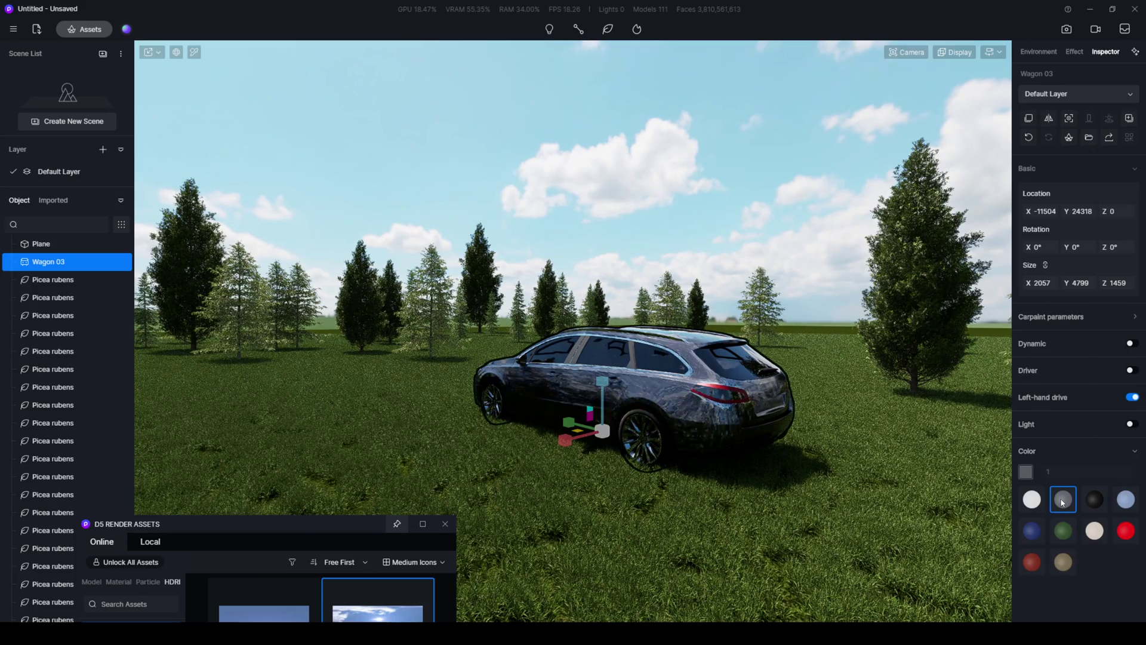
pyautogui.moveTo(941, 456); pyautogui.dragTo(690, 265, button='middle')
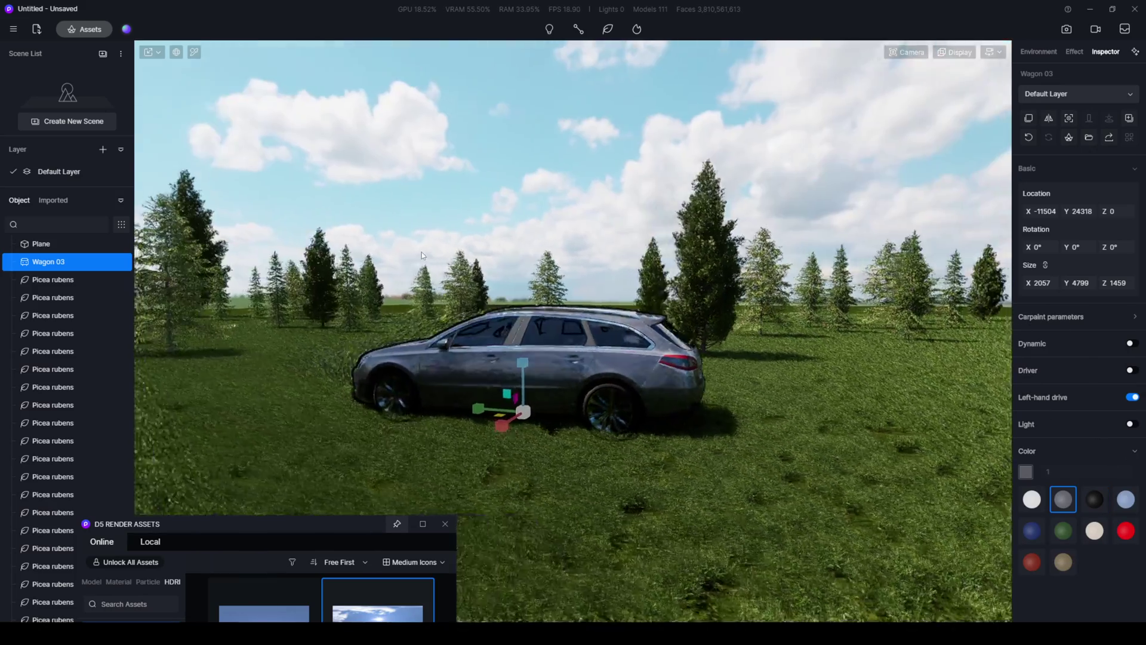
pyautogui.press('Escape')
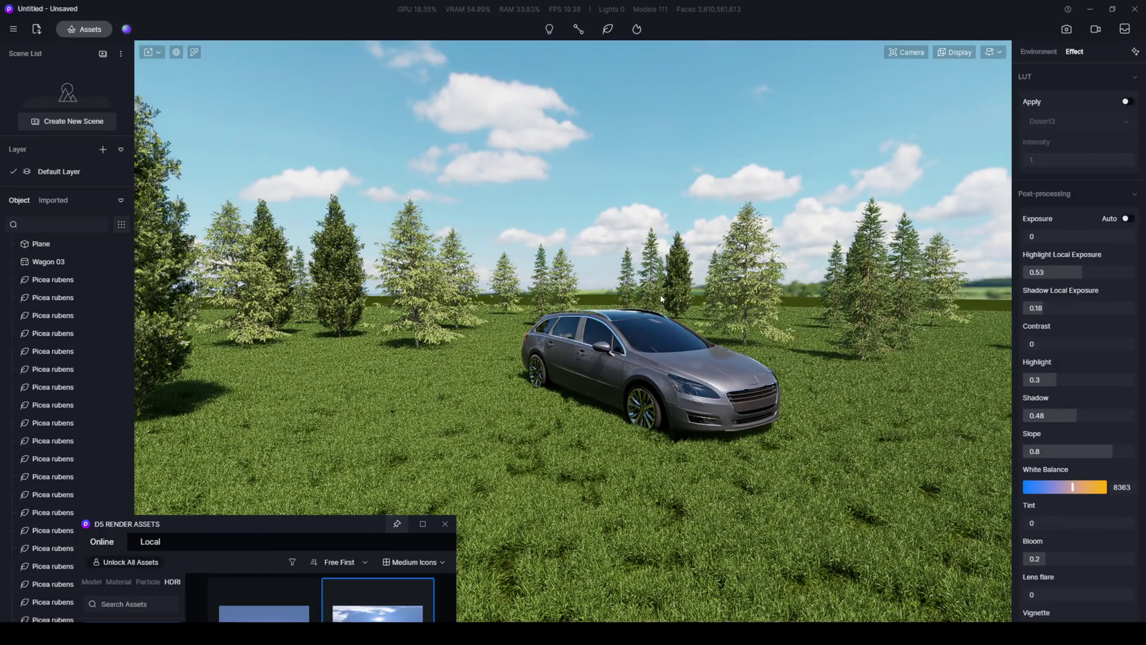
# In video mode add a 360° Pan camera shot as Clip 1, play it back and select the clip.
pyautogui.click(1095, 29)
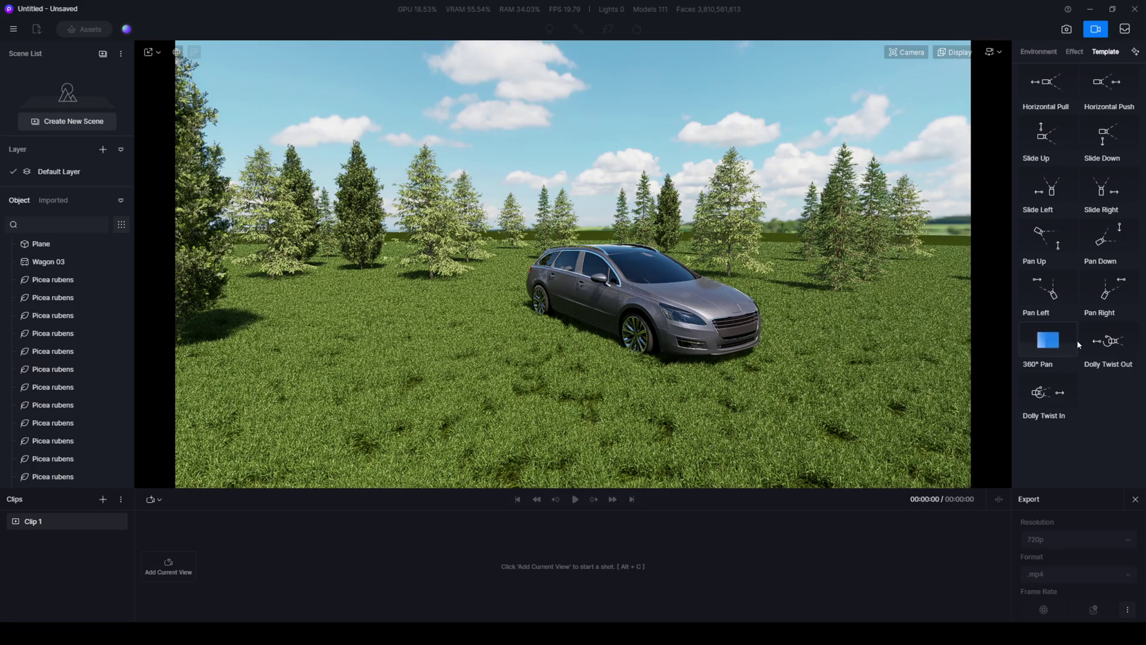
pyautogui.click(1057, 345)
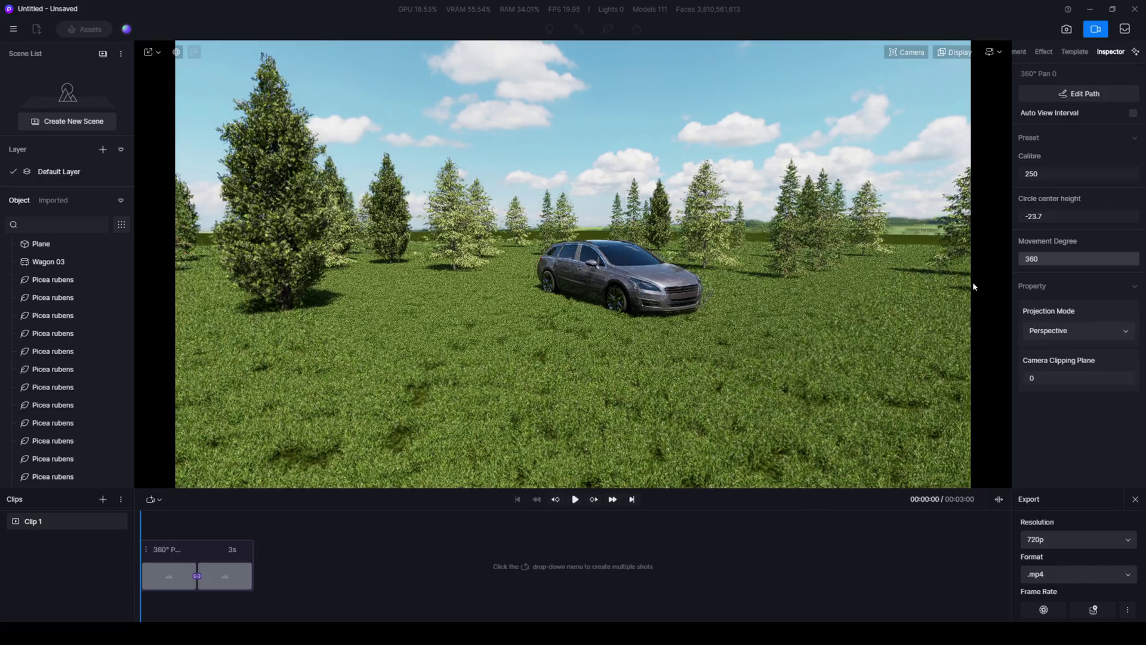
pyautogui.press('space')
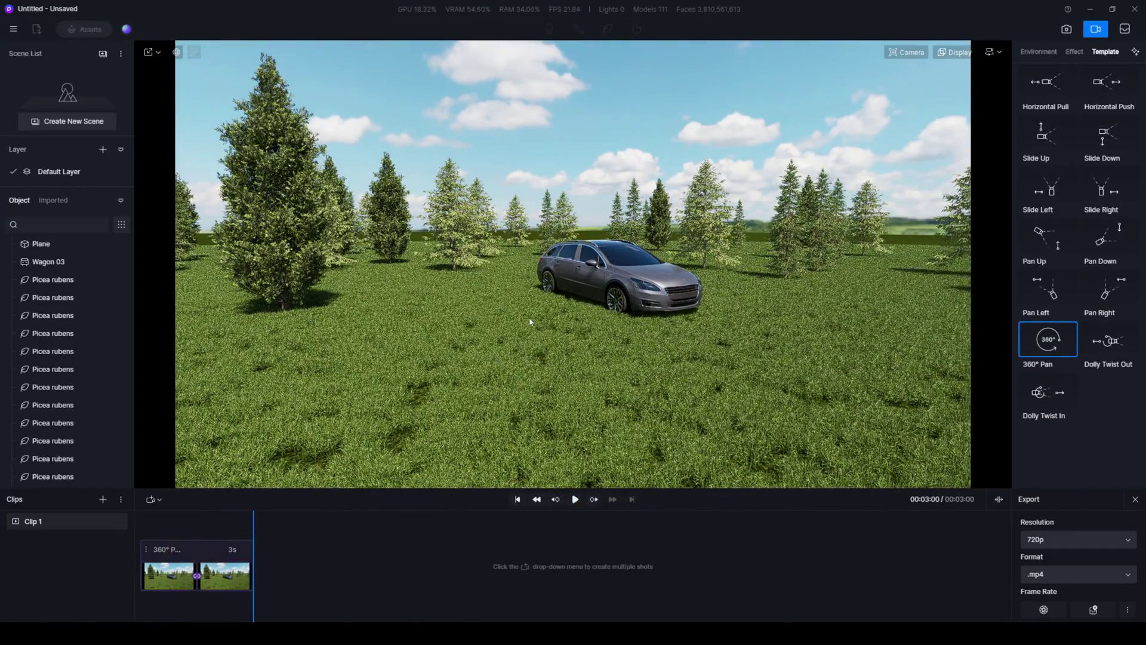
pyautogui.click(210, 551)
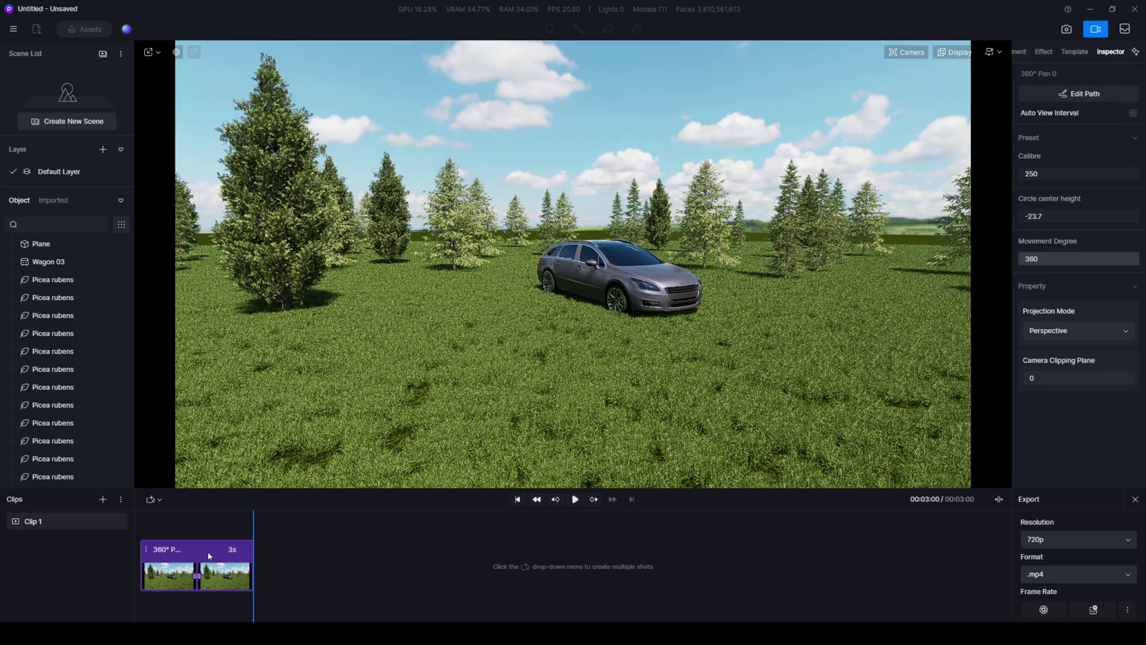
# Edit the orbit path so the circle centre height is -51.6 around the wagon.
pyautogui.click(1102, 94)
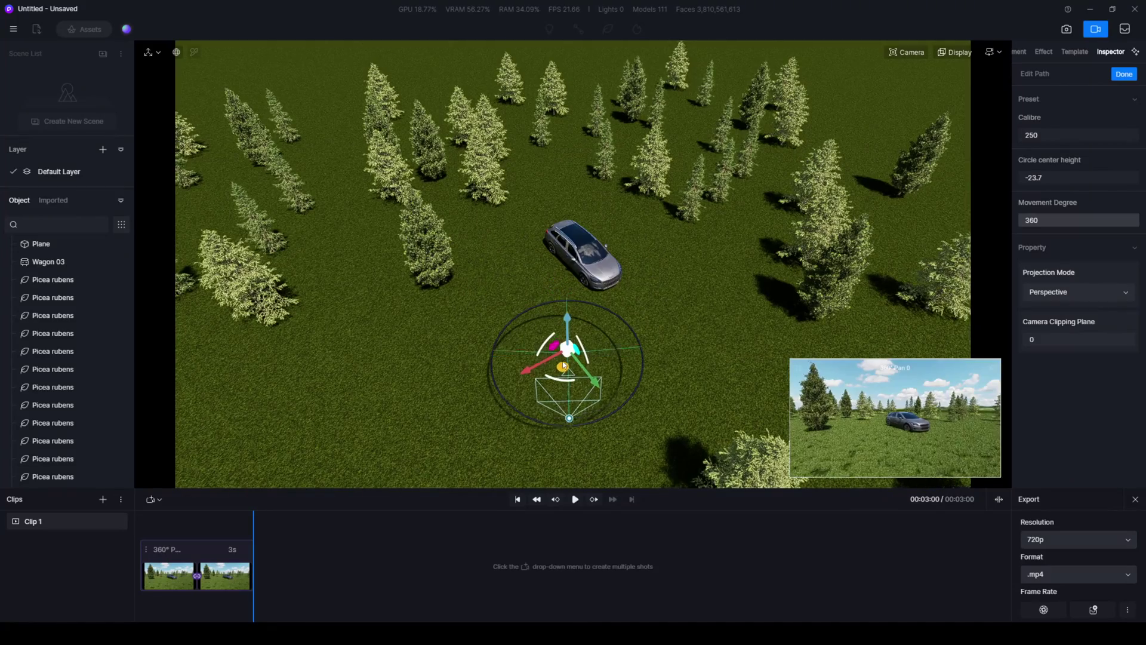
pyautogui.moveTo(567, 354); pyautogui.dragTo(582, 260)
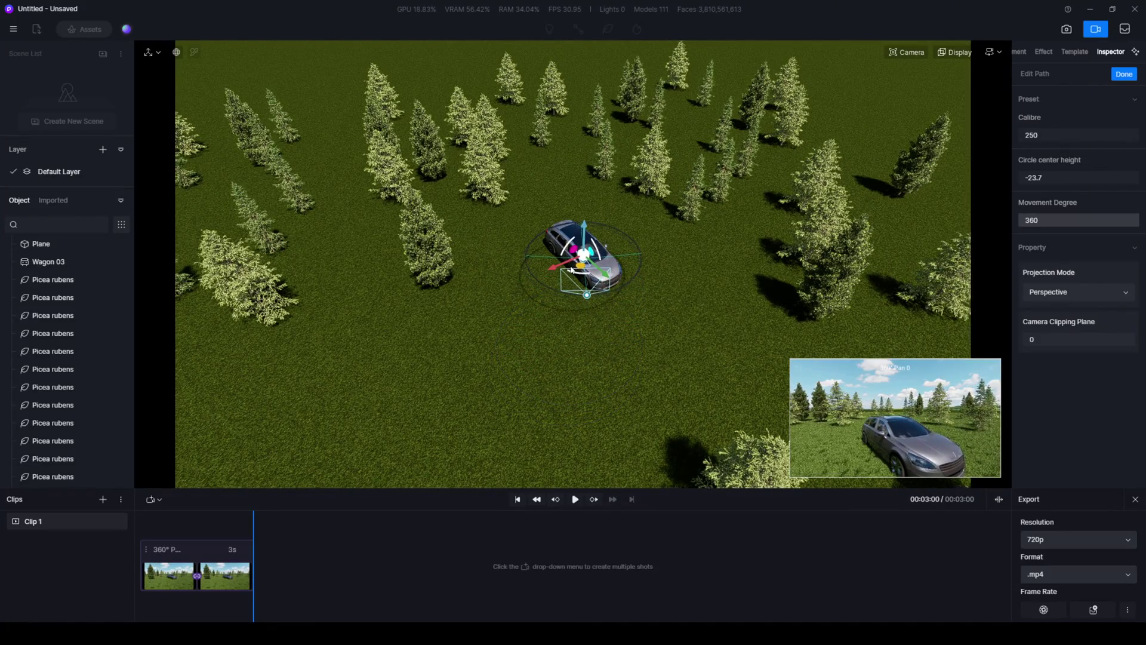
pyautogui.scroll(2, 585, 349)
pyautogui.scroll(2, 587, 358)
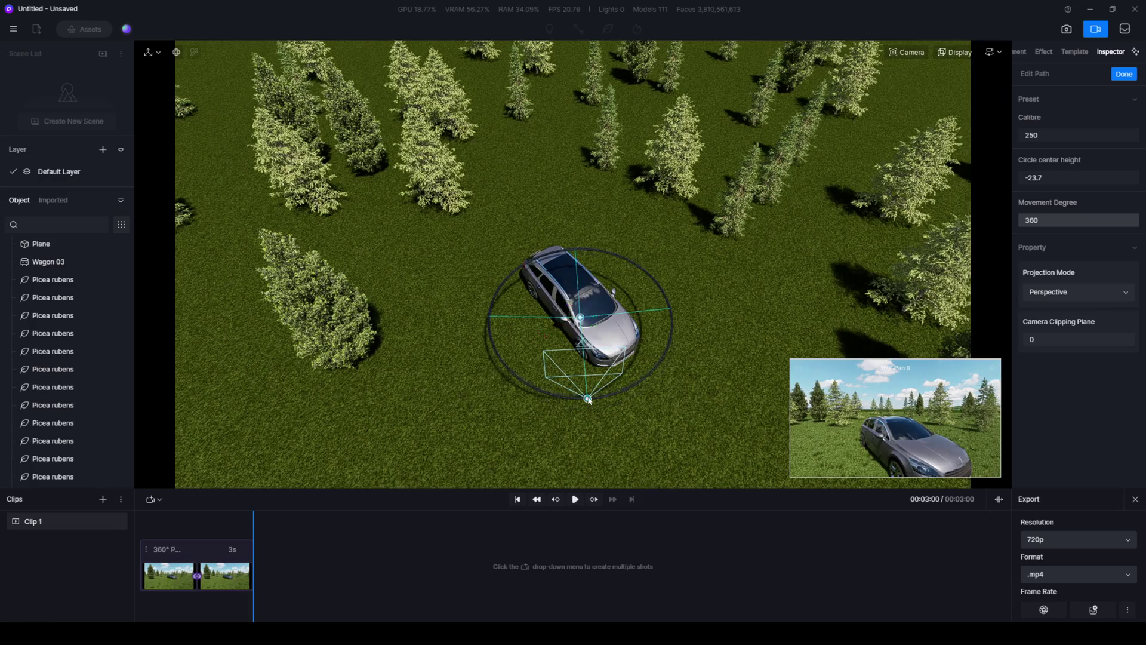
pyautogui.moveTo(600, 352); pyautogui.dragTo(609, 341)
pyautogui.moveTo(609, 341); pyautogui.dragTo(641, 344, button='right')
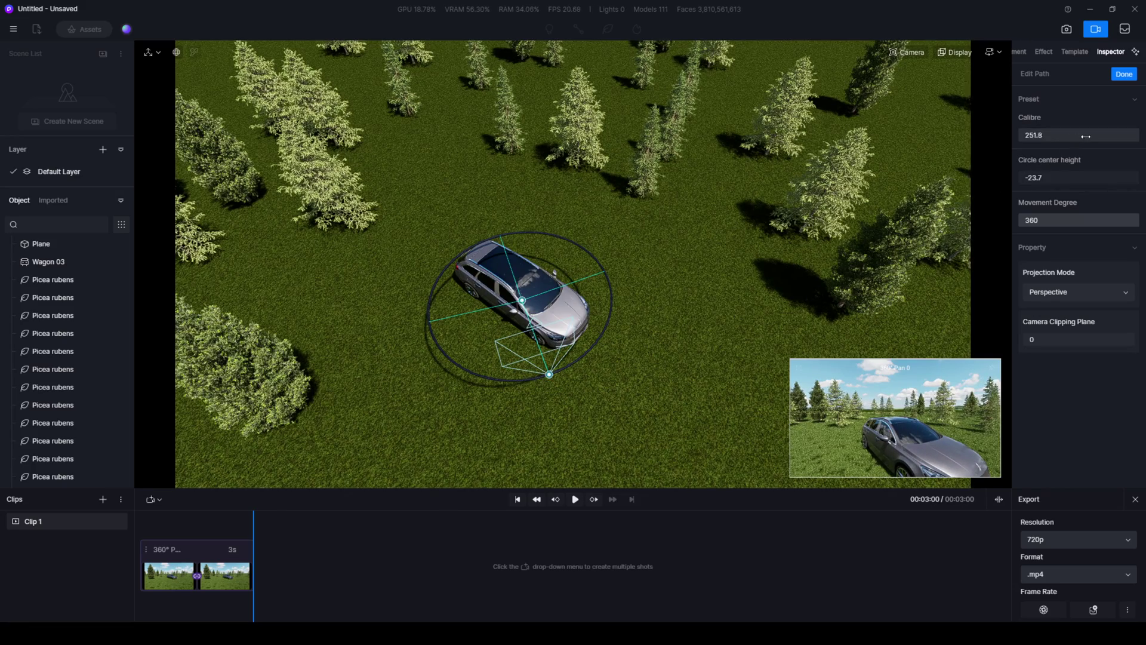
pyautogui.moveTo(1127, 136); pyautogui.dragTo(1123, 146)
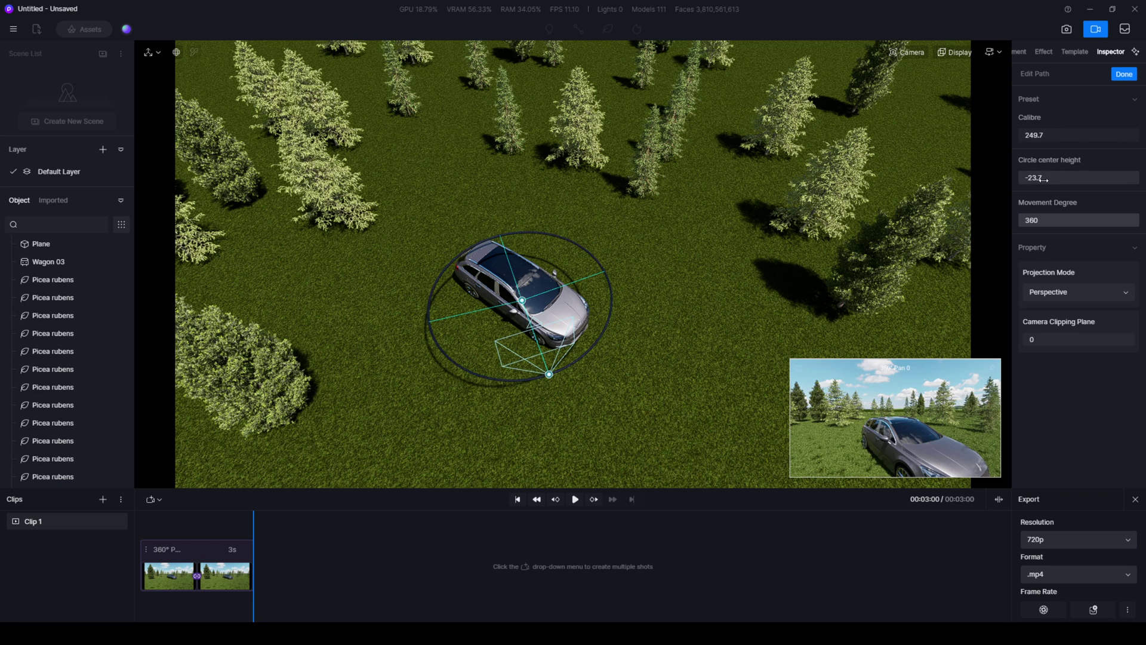
pyautogui.moveTo(1103, 179); pyautogui.dragTo(881, 185)
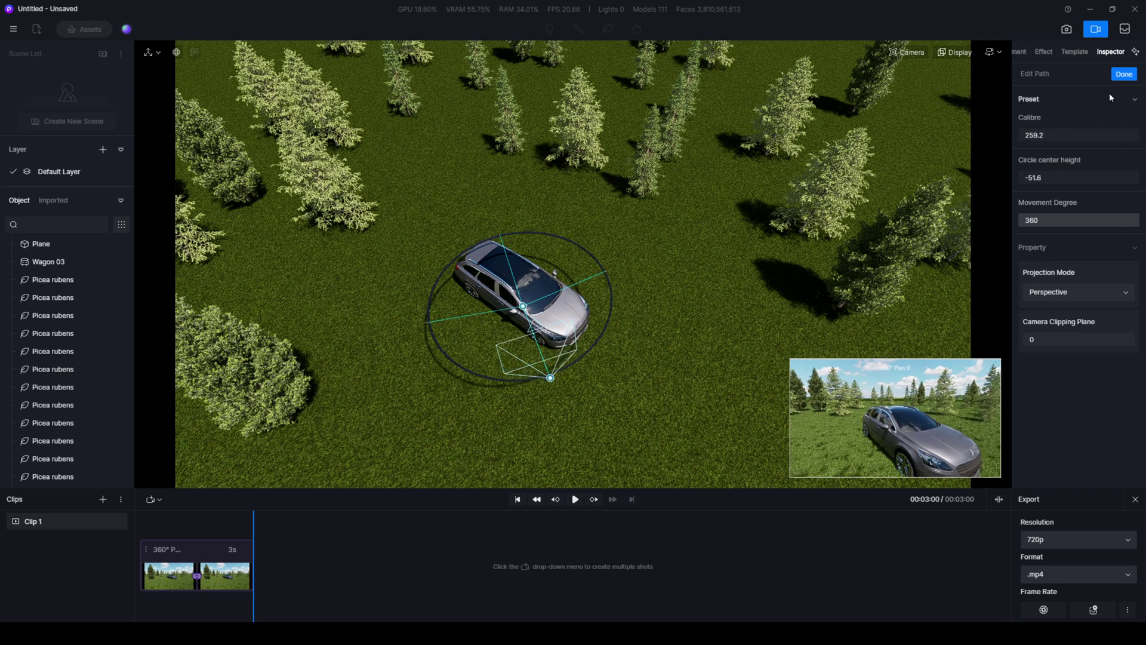
pyautogui.click(1125, 73)
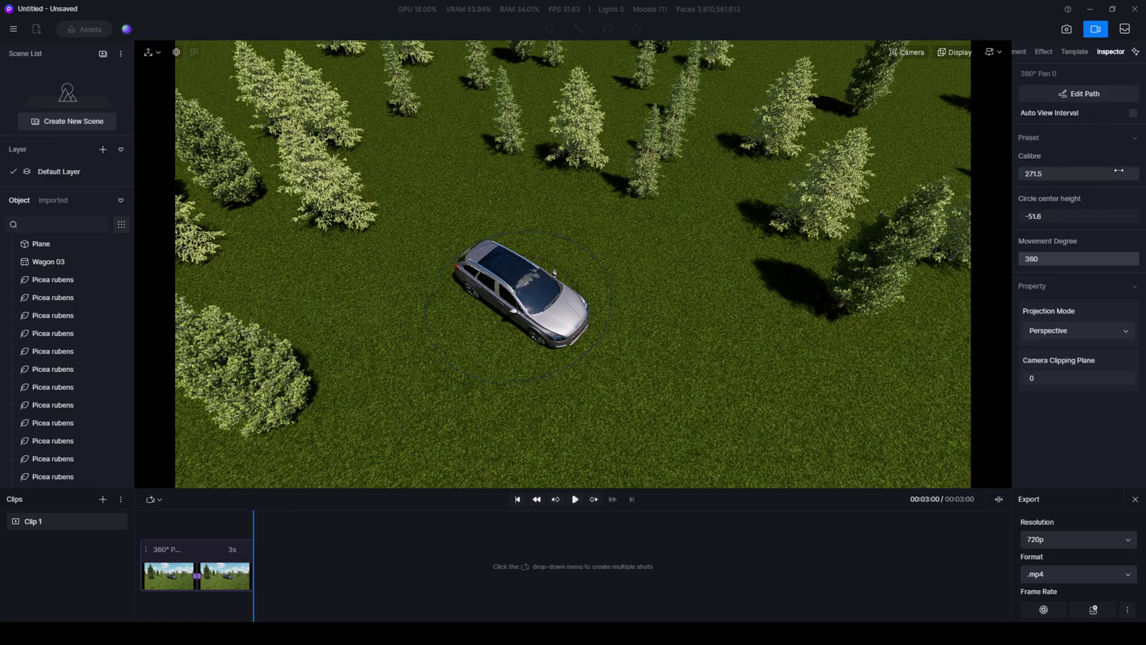
# Enlarge the orbit calibre to 400 and preview the shot.
pyautogui.moveTo(1128, 170); pyautogui.dragTo(1067, 174)
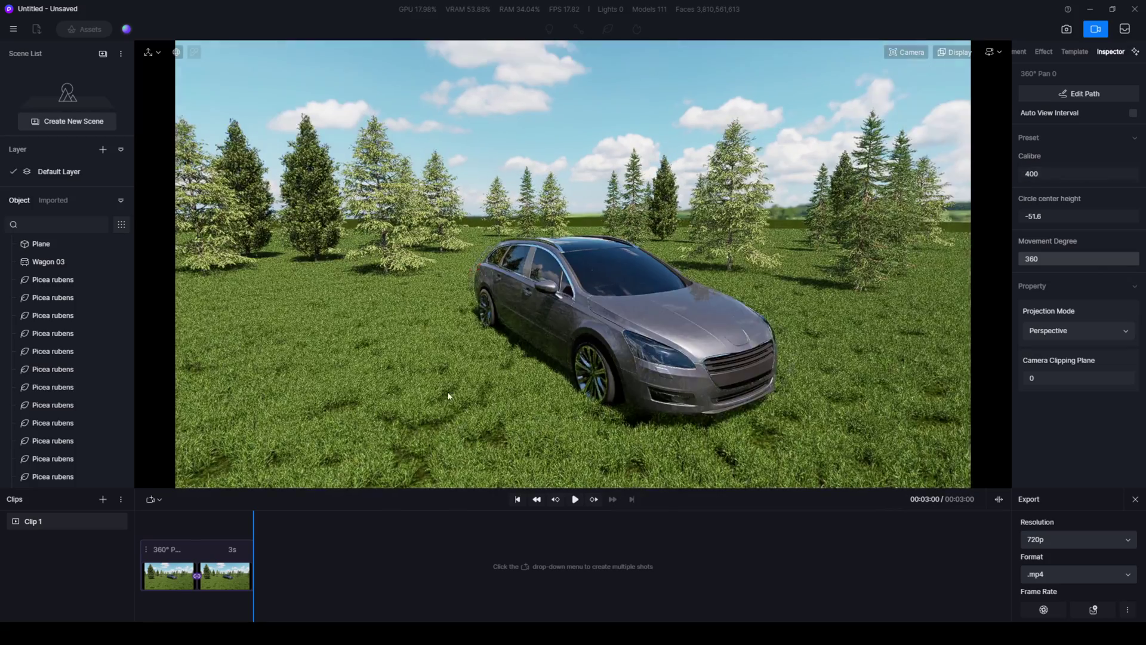
pyautogui.press('space')
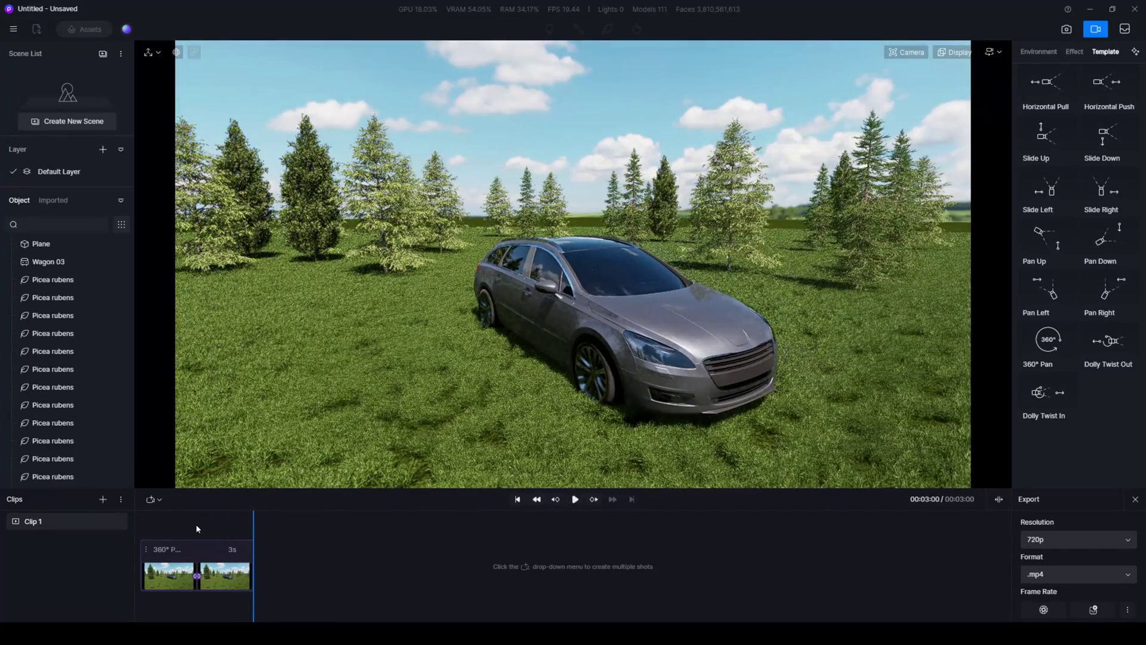
# Duplicate the 360° orbit clip twice and play all three clips in sequence.
pyautogui.rightClick(181, 562)
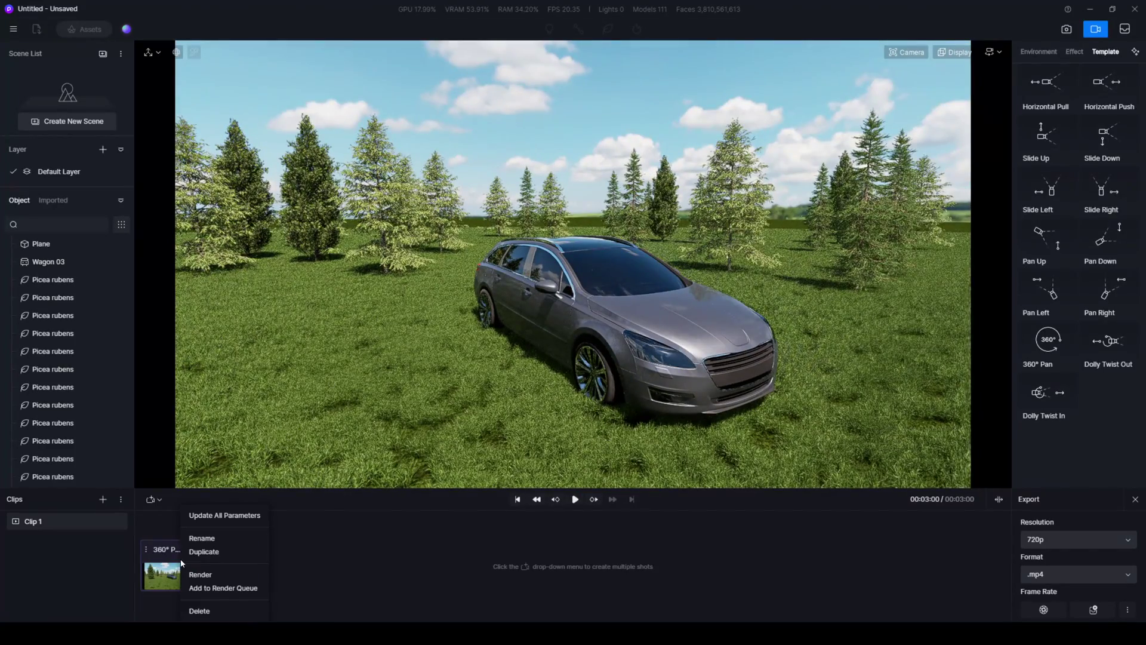
pyautogui.click(209, 553)
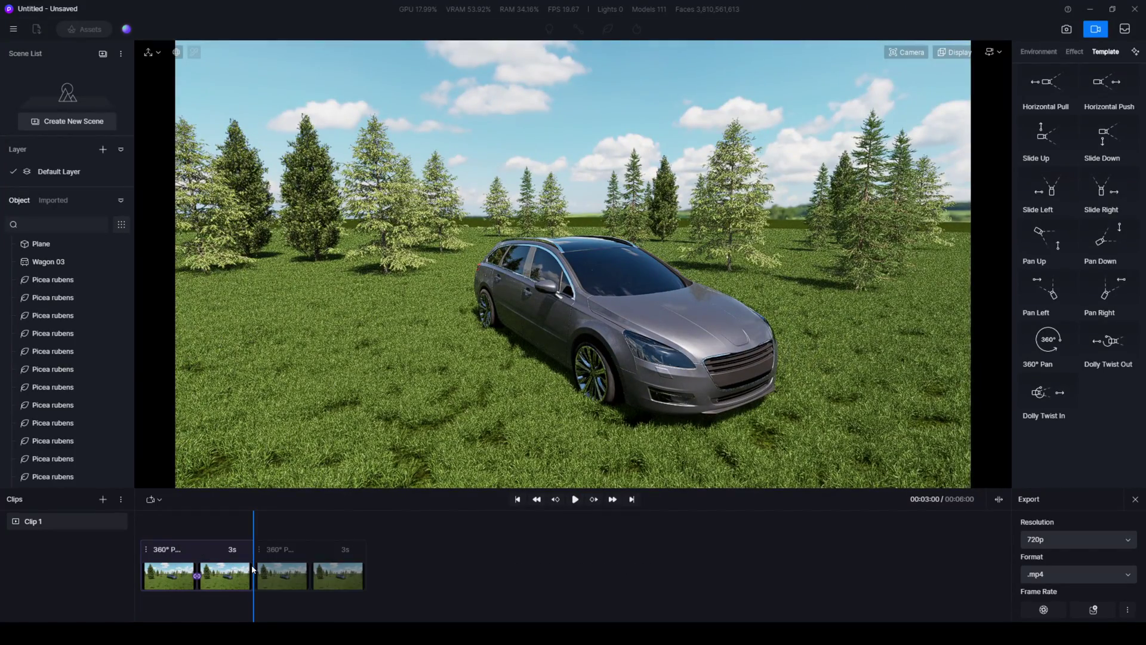
pyautogui.rightClick(291, 553)
pyautogui.click(310, 551)
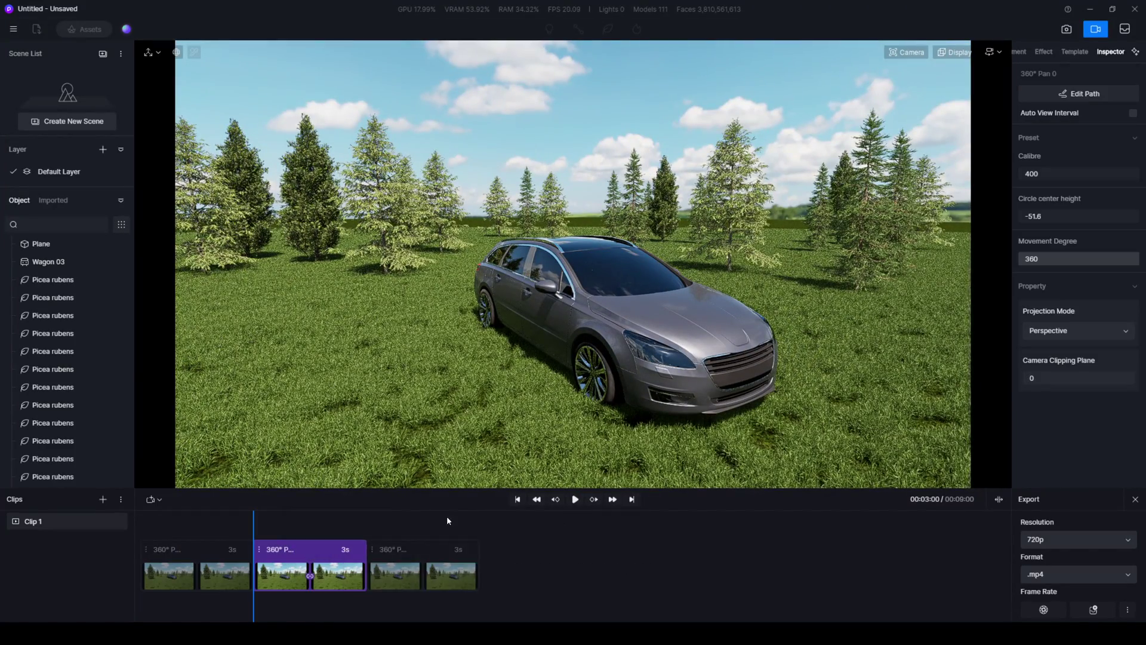
pyautogui.click(575, 498)
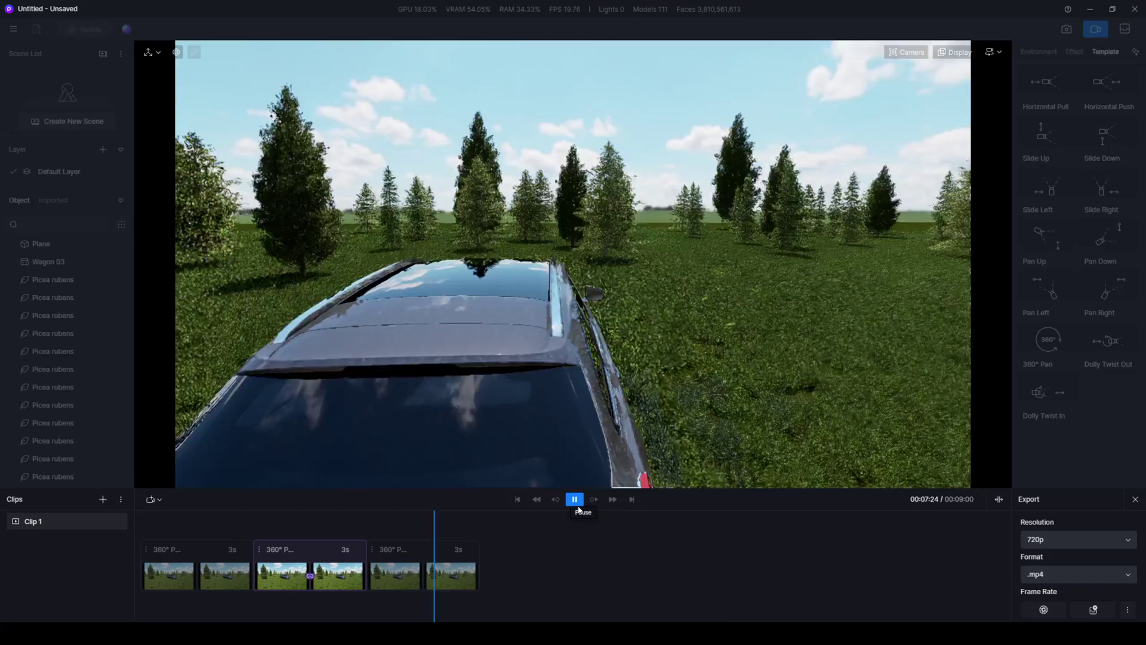
pyautogui.click(576, 500)
# Delete the third, second and remaining orbit clips, leaving the timeline empty.
pyautogui.click(419, 551)
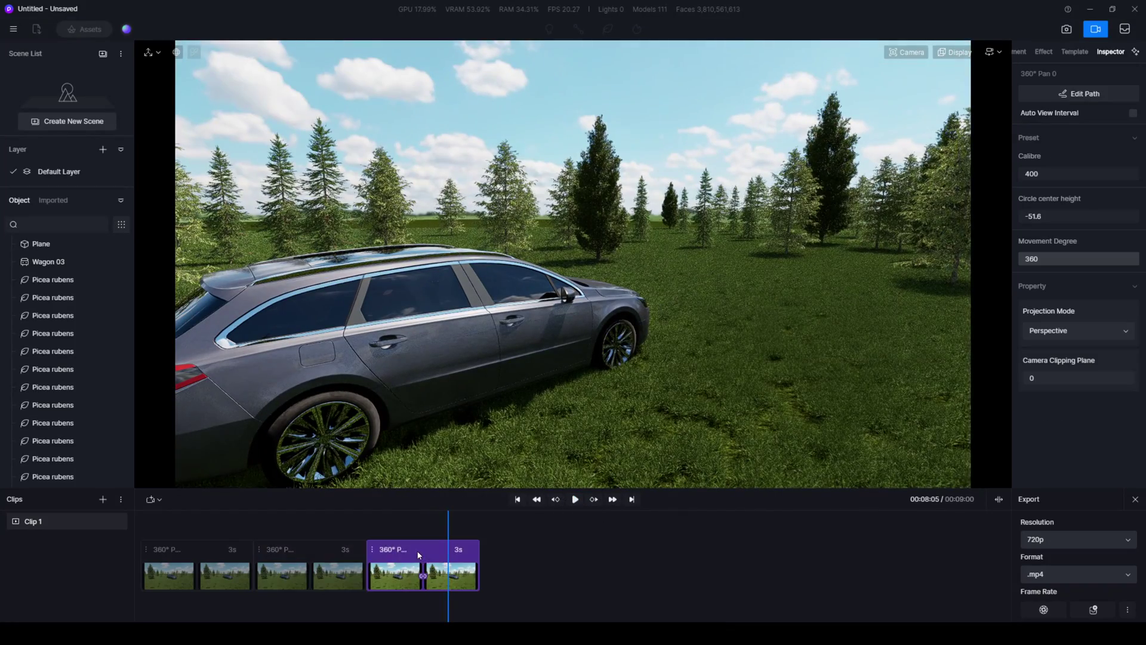
pyautogui.press('Delete')
pyautogui.click(629, 526)
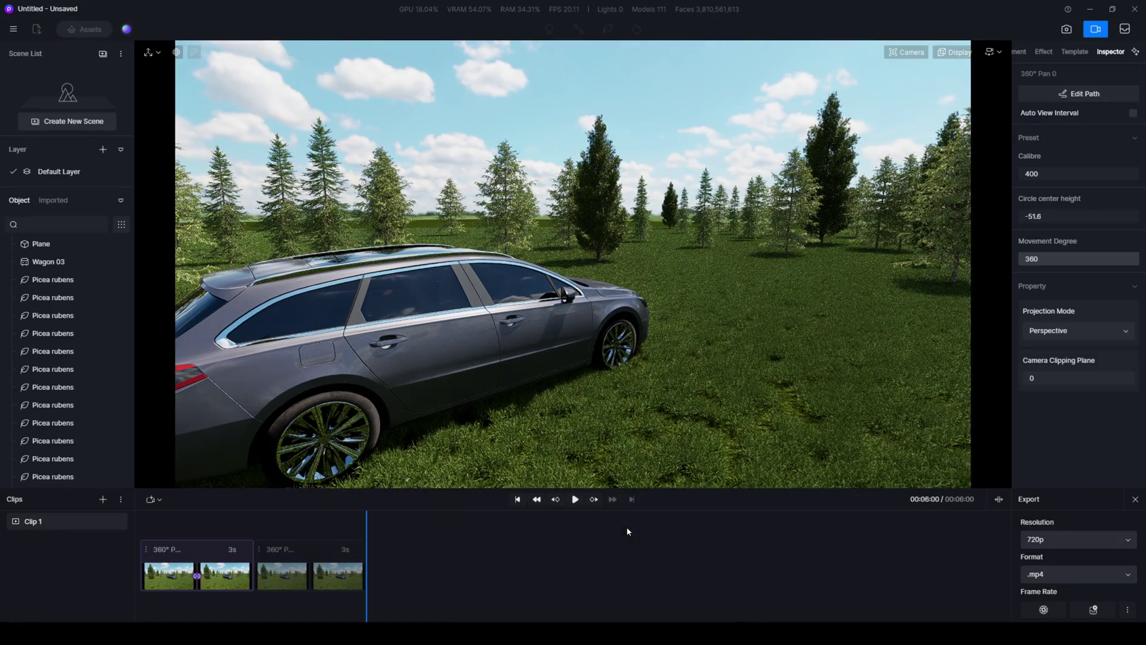
pyautogui.click(329, 570)
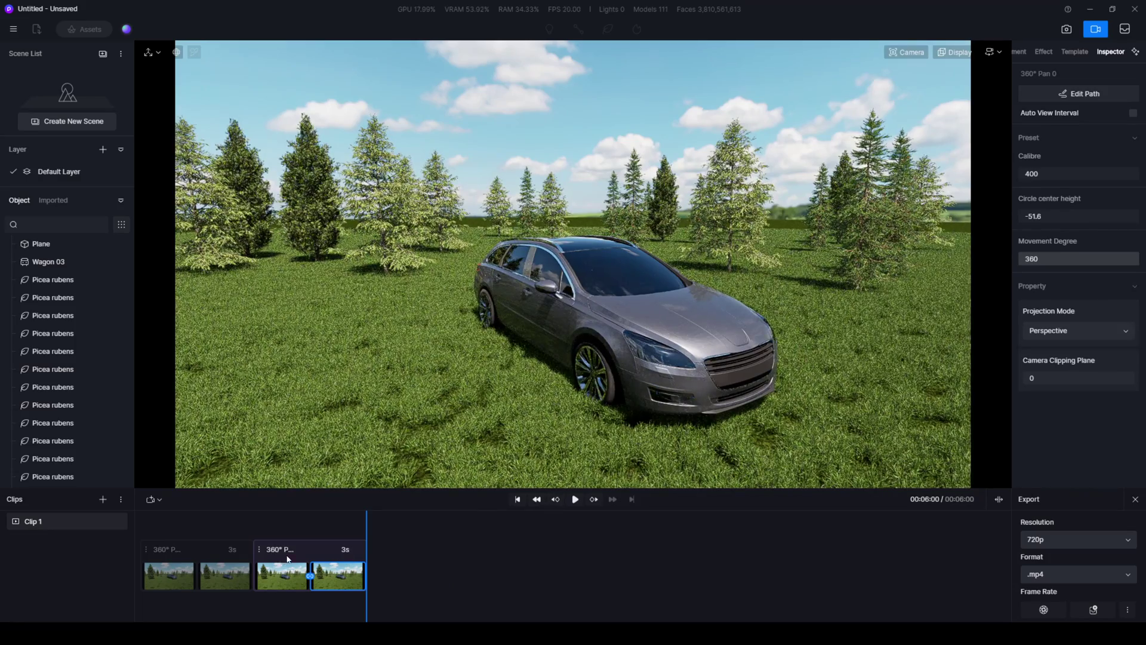
pyautogui.press('Delete')
pyautogui.click(624, 526)
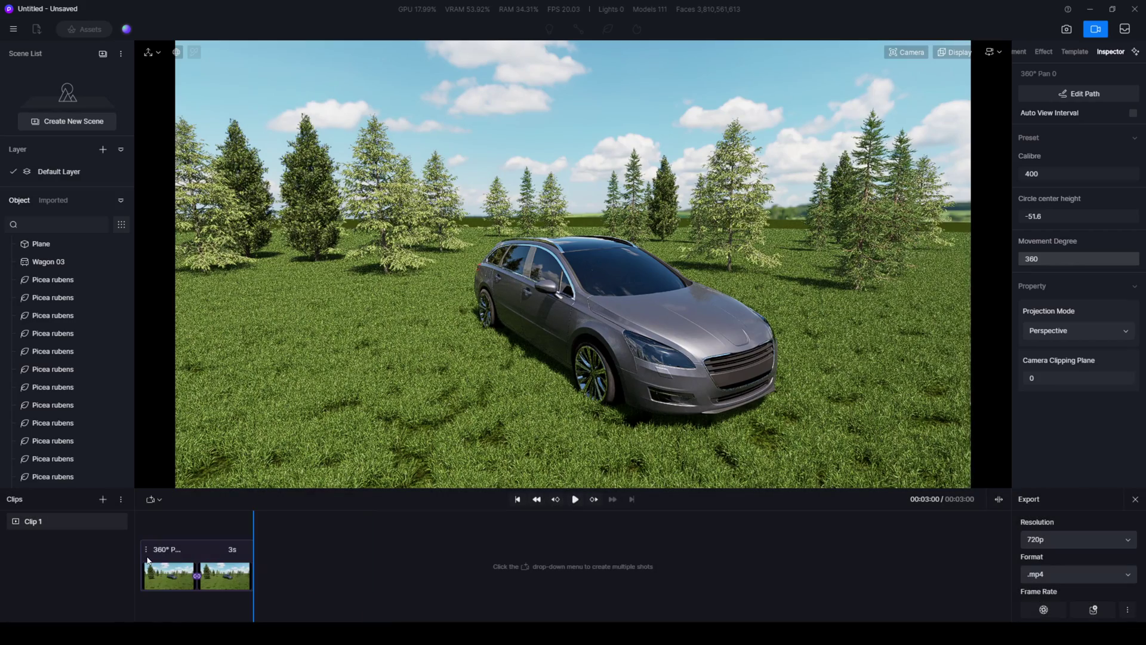
pyautogui.press('Delete')
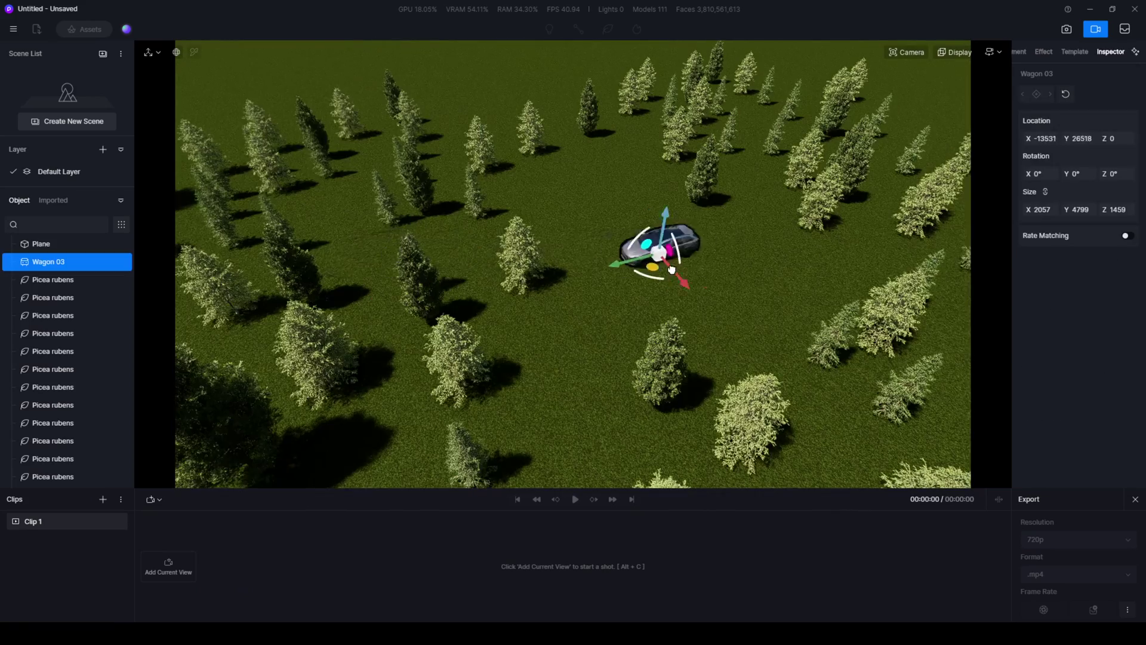
# Copy the wagon to a spot among the left conifers, delete the original and return to video mode.
pyautogui.moveTo(661, 251); pyautogui.dragTo(367, 280)
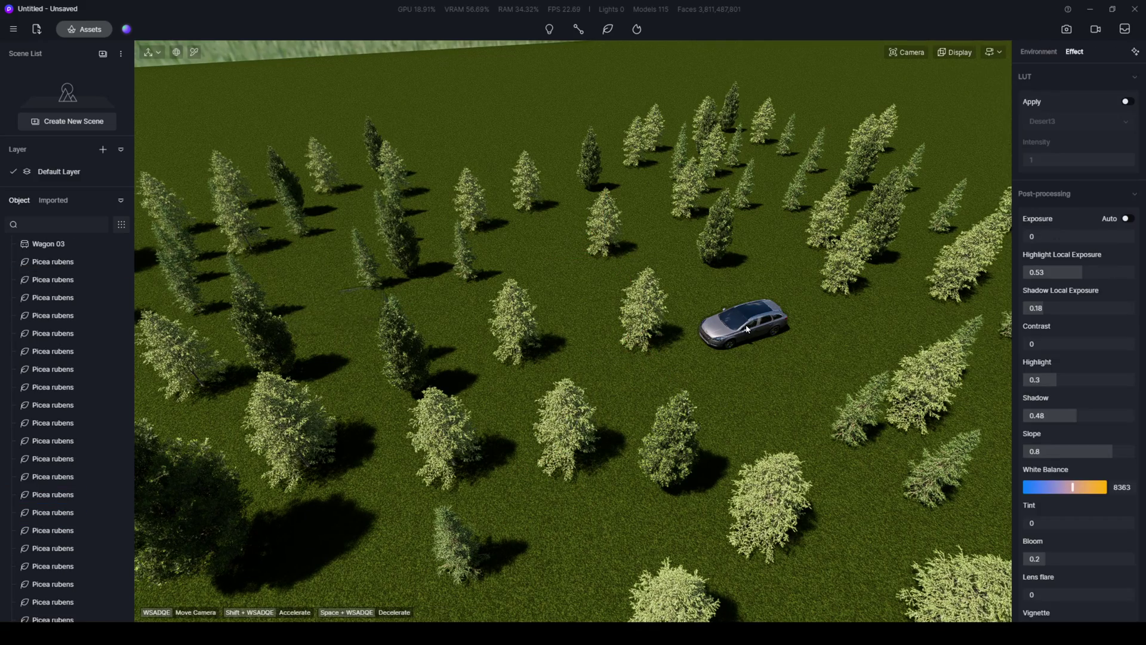
pyautogui.click(748, 329)
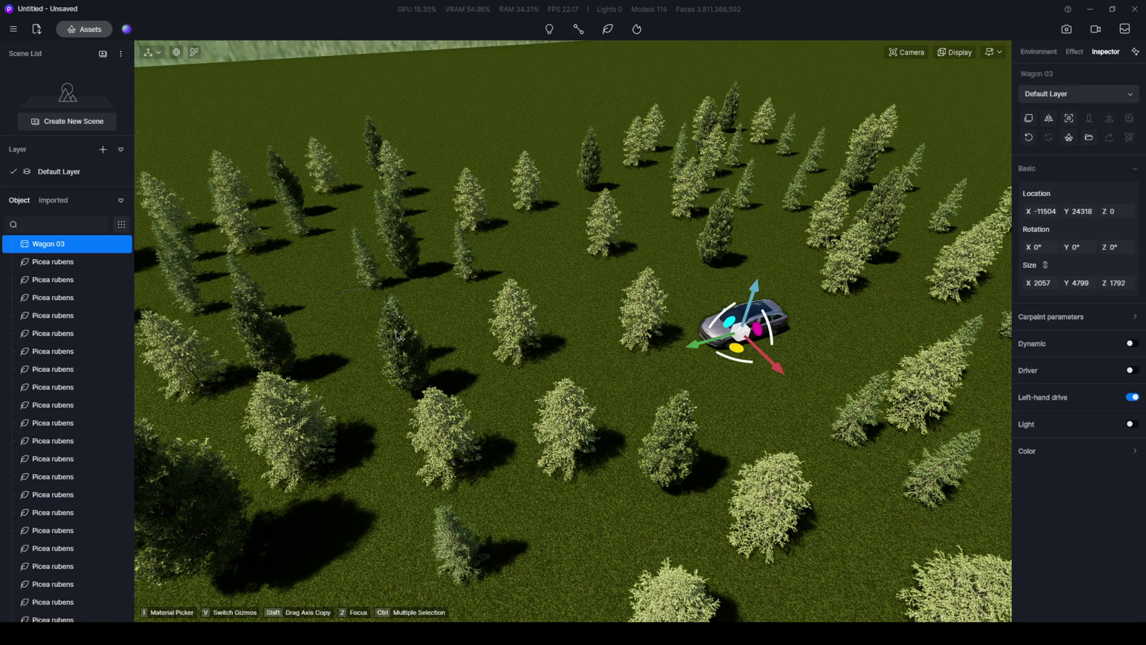
pyautogui.keyDown('shift'); pyautogui.moveTo(383, 336); pyautogui.dragTo(376, 333); pyautogui.keyUp('shift')
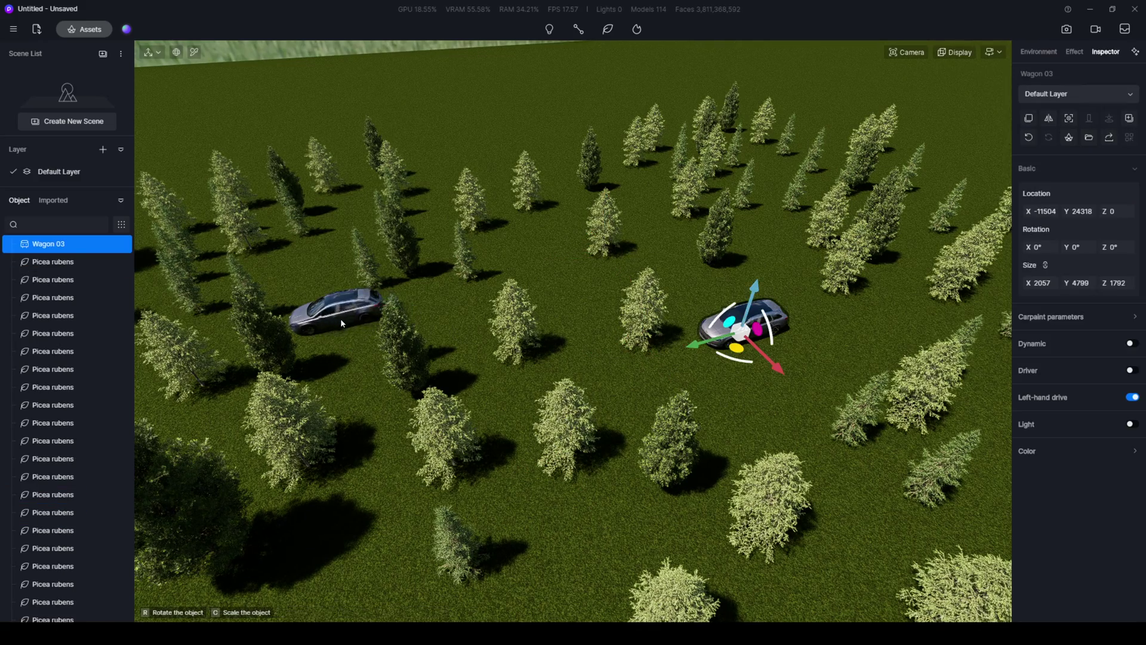
pyautogui.click(737, 314)
pyautogui.press('Delete')
pyautogui.moveTo(226, 302); pyautogui.dragTo(246, 307, button='right')
pyautogui.hotkey('ctrl', '2')
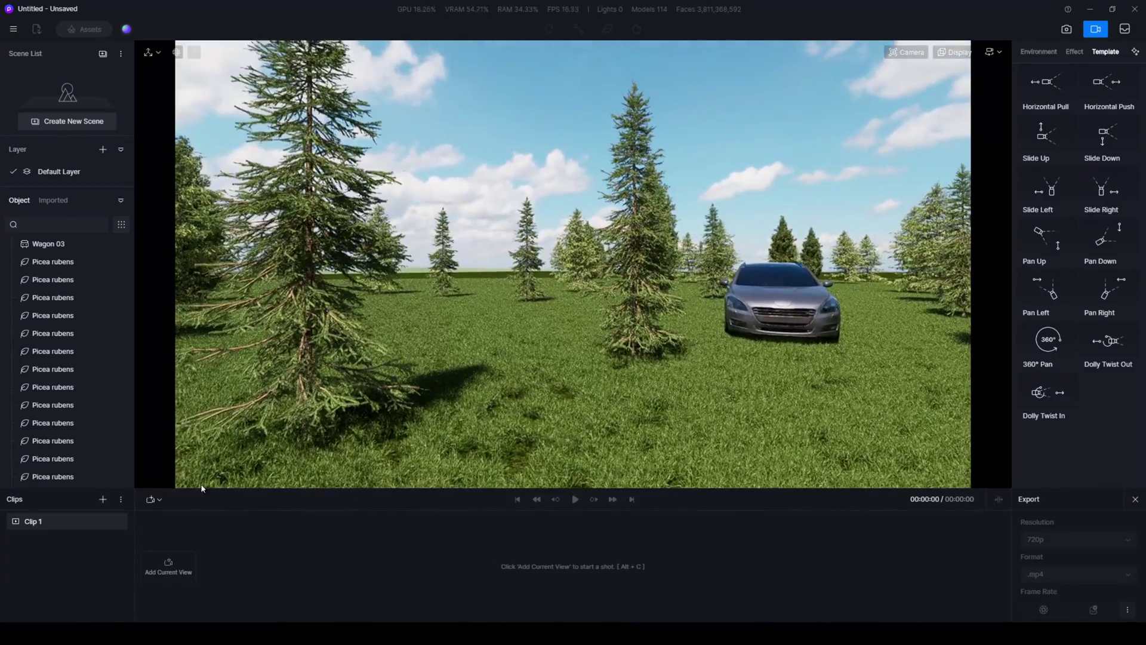
# Start Shot 1 from the current view and add keyframes weaving among the trees up to 9s.
pyautogui.hotkey('alt', 'c')
pyautogui.press('a')
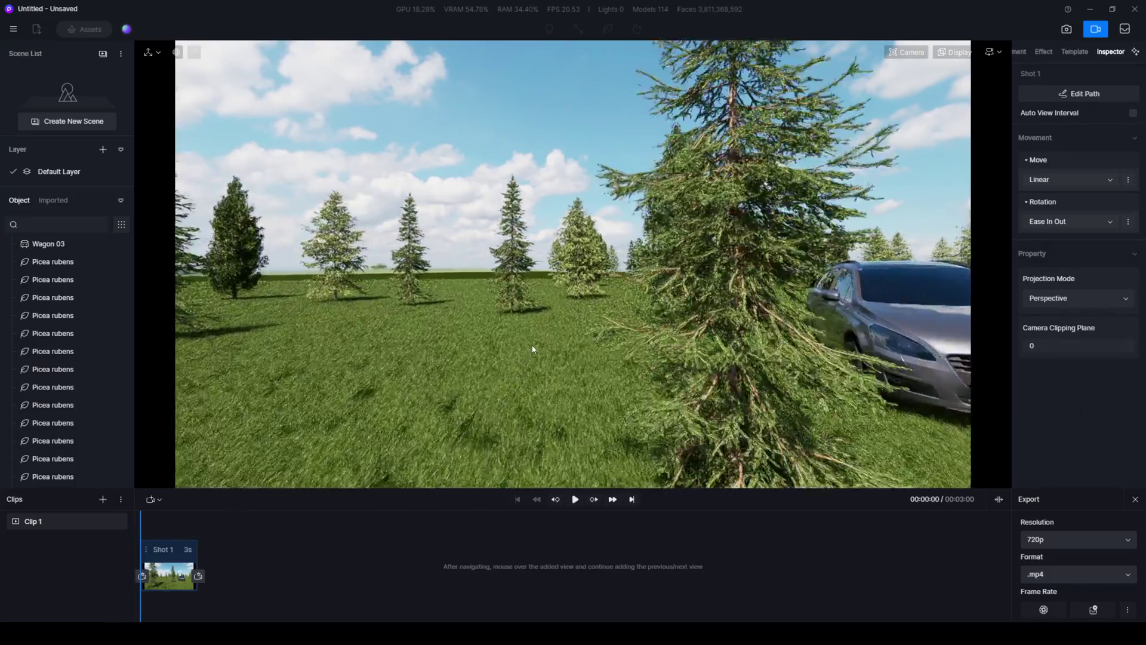
pyautogui.press('w')
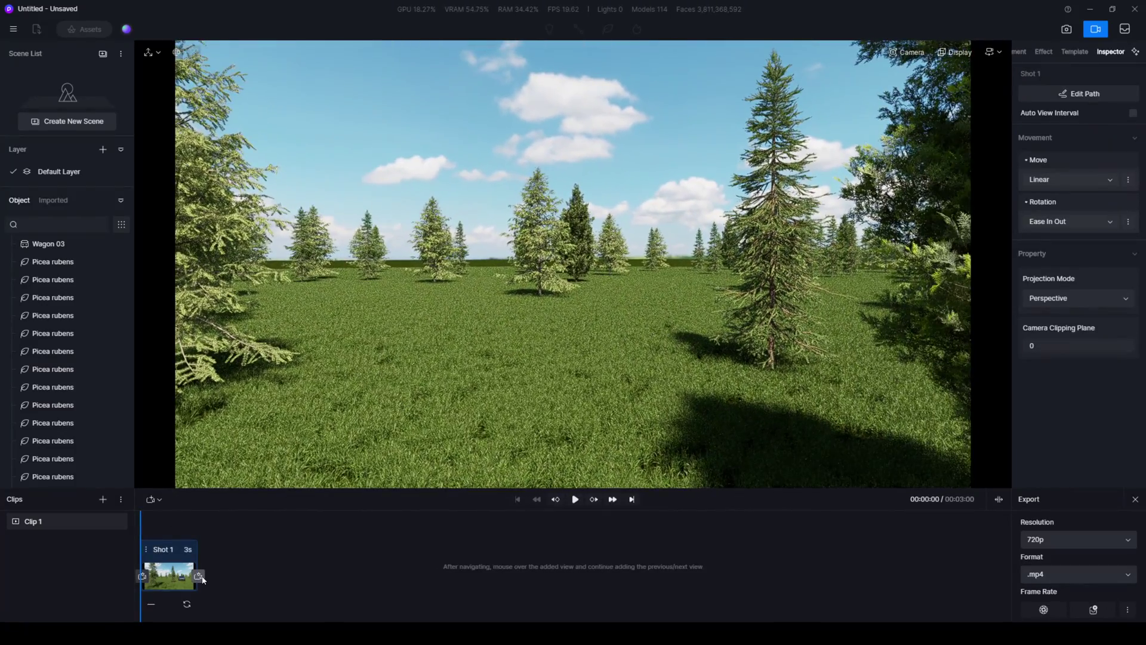
pyautogui.click(199, 576)
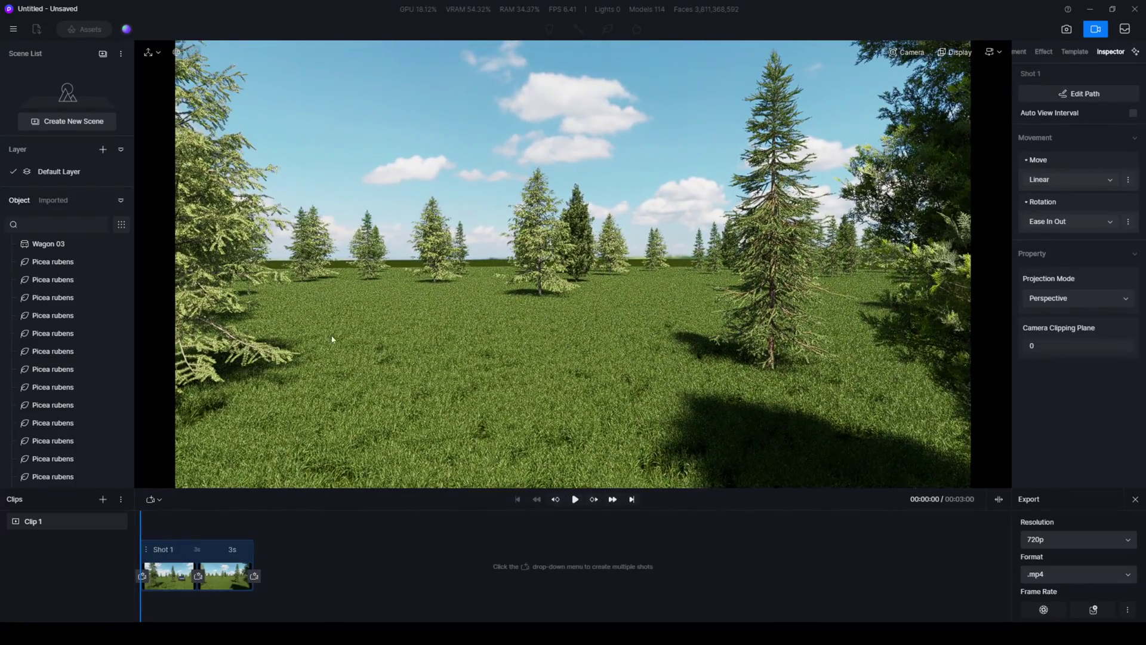
pyautogui.moveTo(352, 335)
pyautogui.mouseDown(button='right')
pyautogui.moveTo(648, 342)
pyautogui.moveTo(453, 366)
pyautogui.mouseUp(button='right')
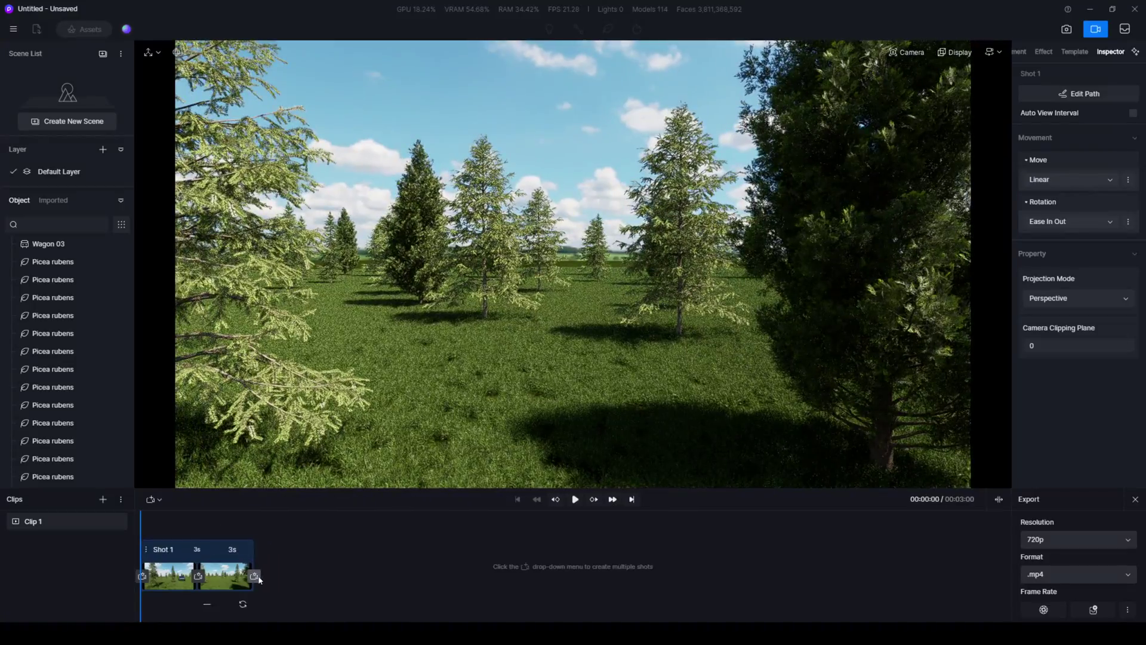
pyautogui.click(254, 576)
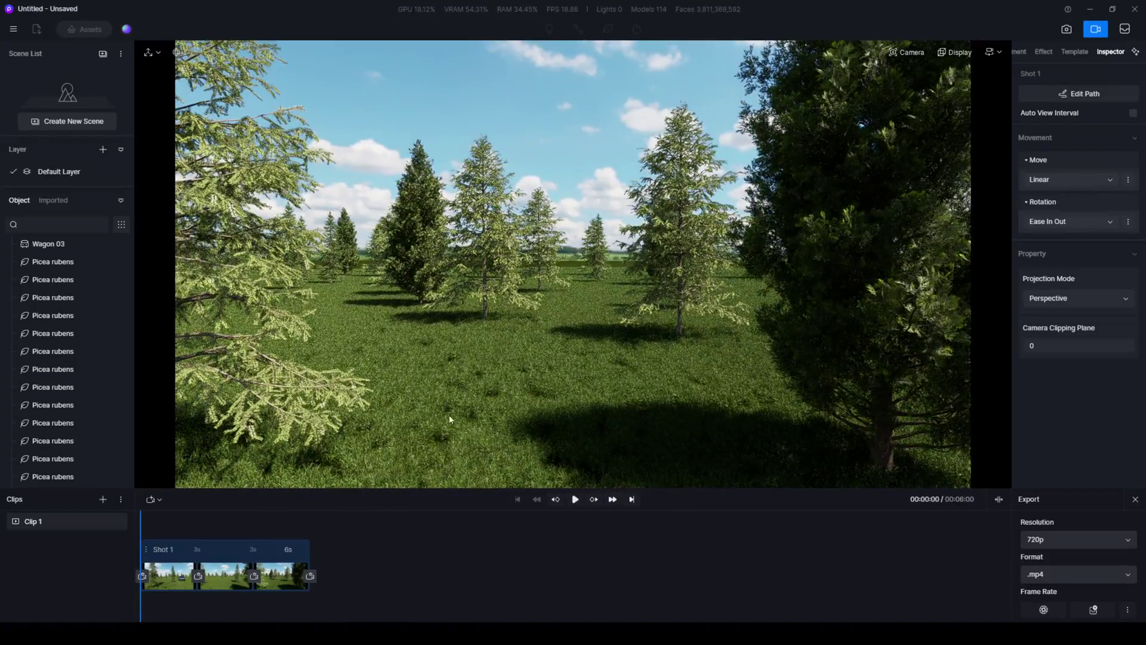
pyautogui.moveTo(538, 359)
pyautogui.mouseDown(button='right')
pyautogui.moveTo(641, 282)
pyautogui.moveTo(446, 313)
pyautogui.moveTo(555, 286)
pyautogui.mouseUp(button='right')
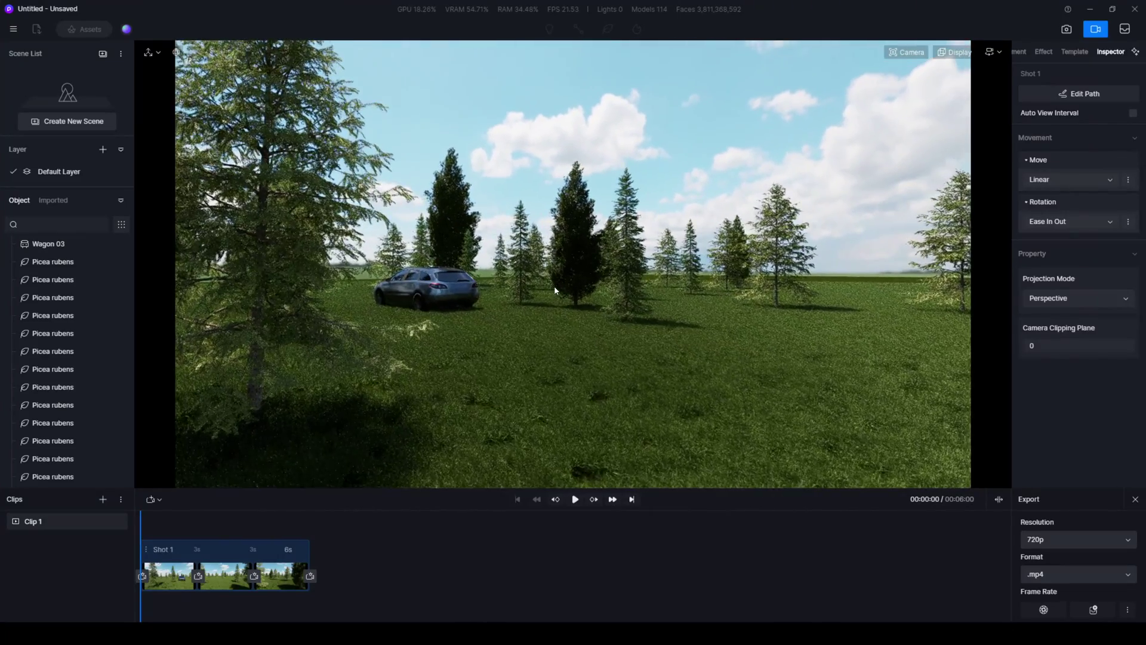
pyautogui.click(311, 576)
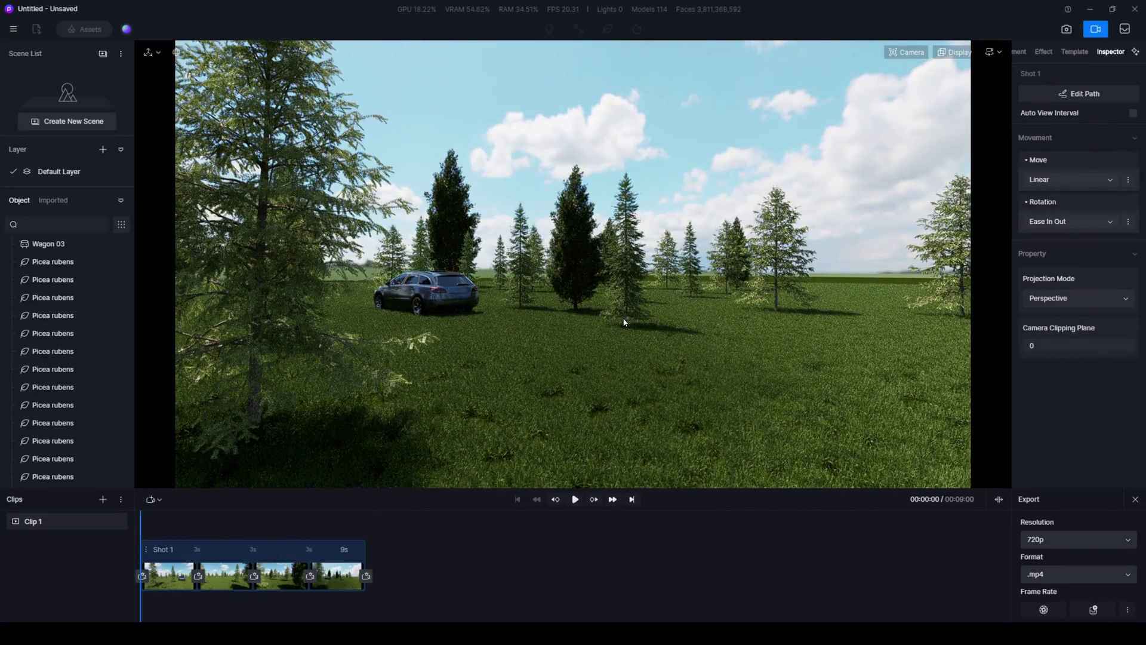
# Move the camera further into the trees and add keyframes extending the shot to 18s.
pyautogui.moveTo(739, 300); pyautogui.dragTo(643, 301, button='right')
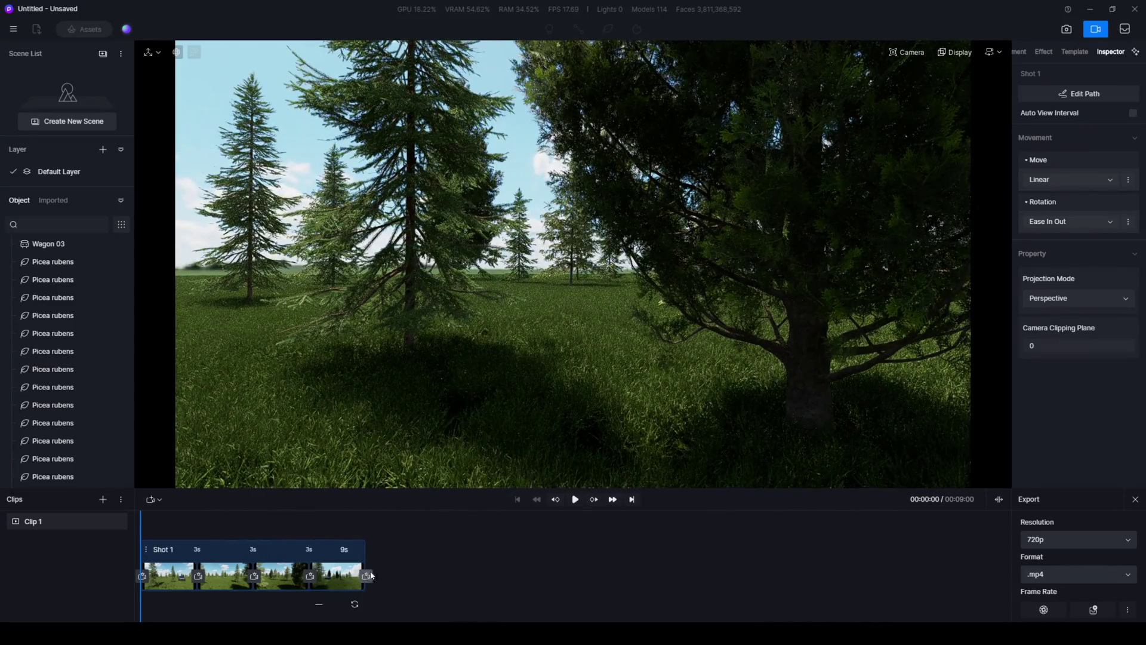
pyautogui.click(368, 575)
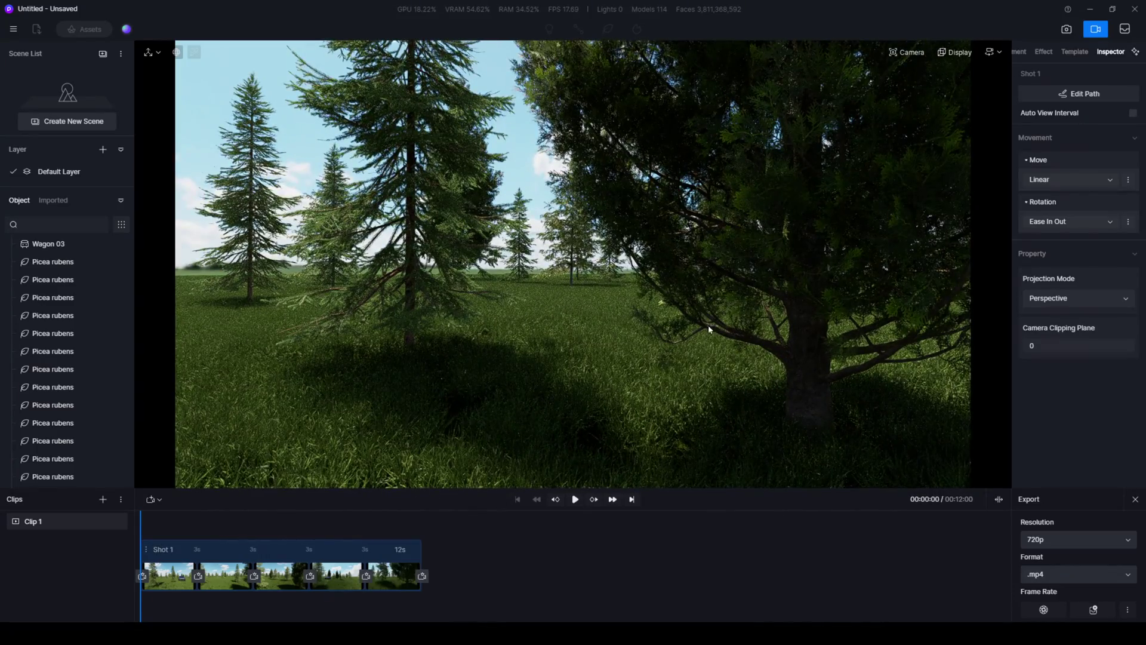
pyautogui.click(422, 575)
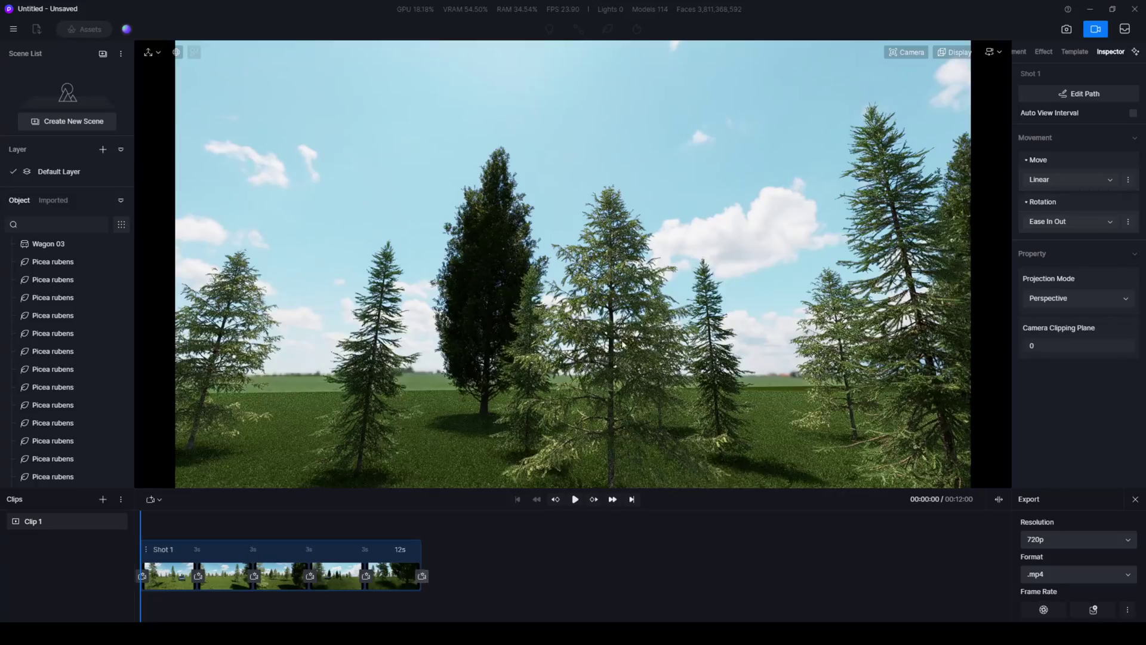
pyautogui.click(421, 575)
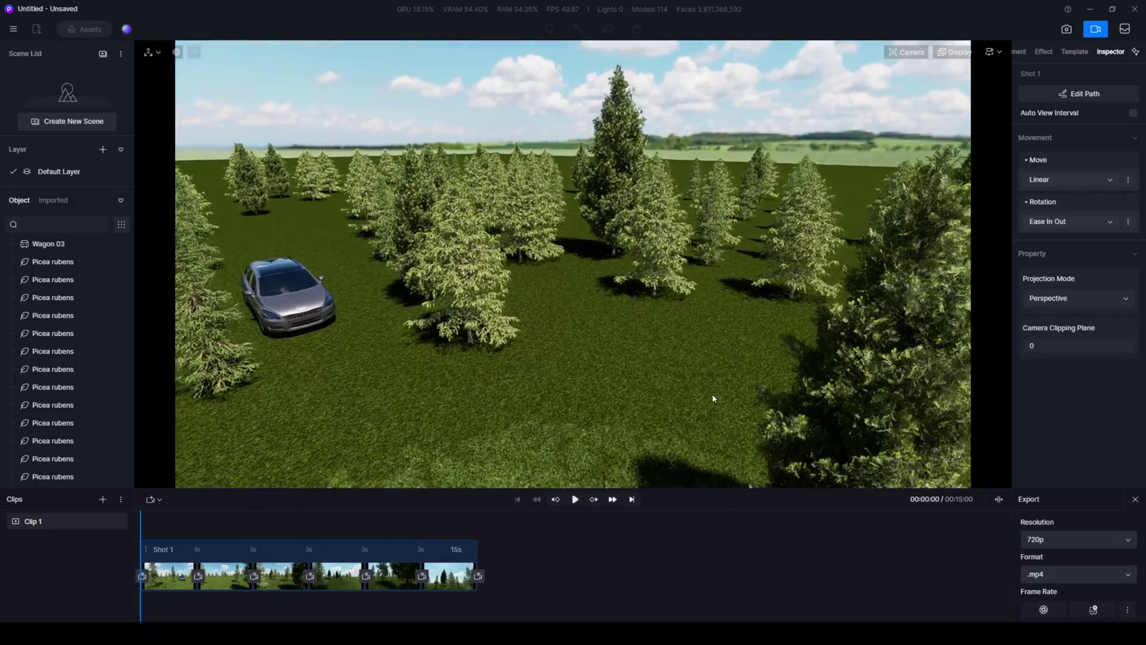
pyautogui.click(477, 575)
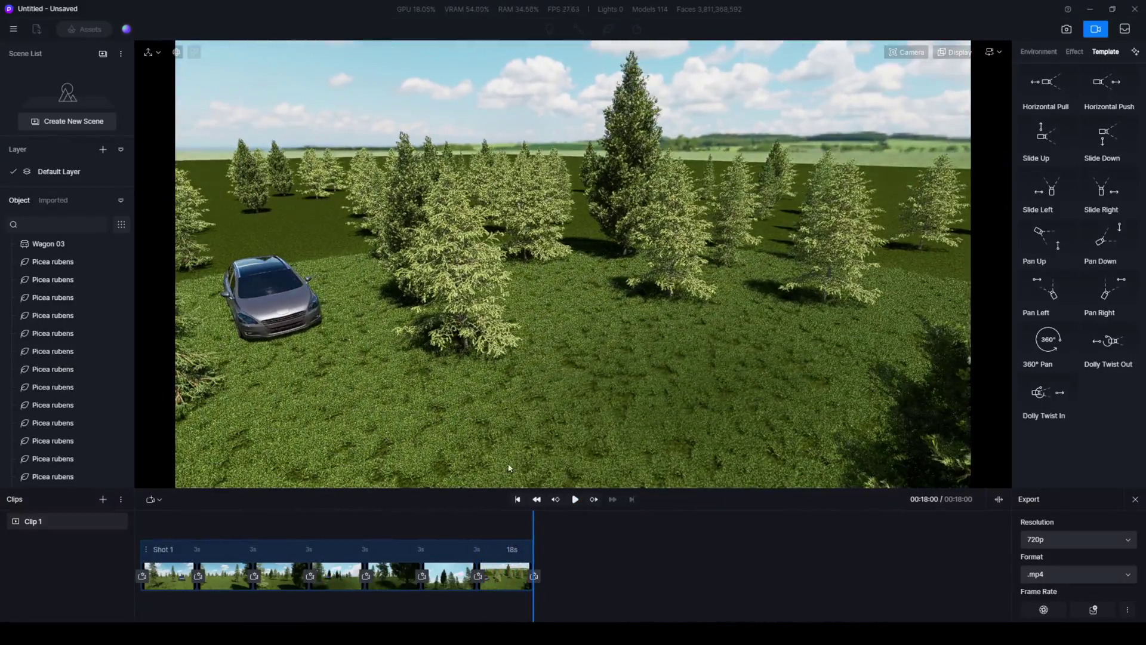
# Enter Edit Path for Shot 1 and move the first keyframe camera left, away from the trees.
pyautogui.click(181, 550)
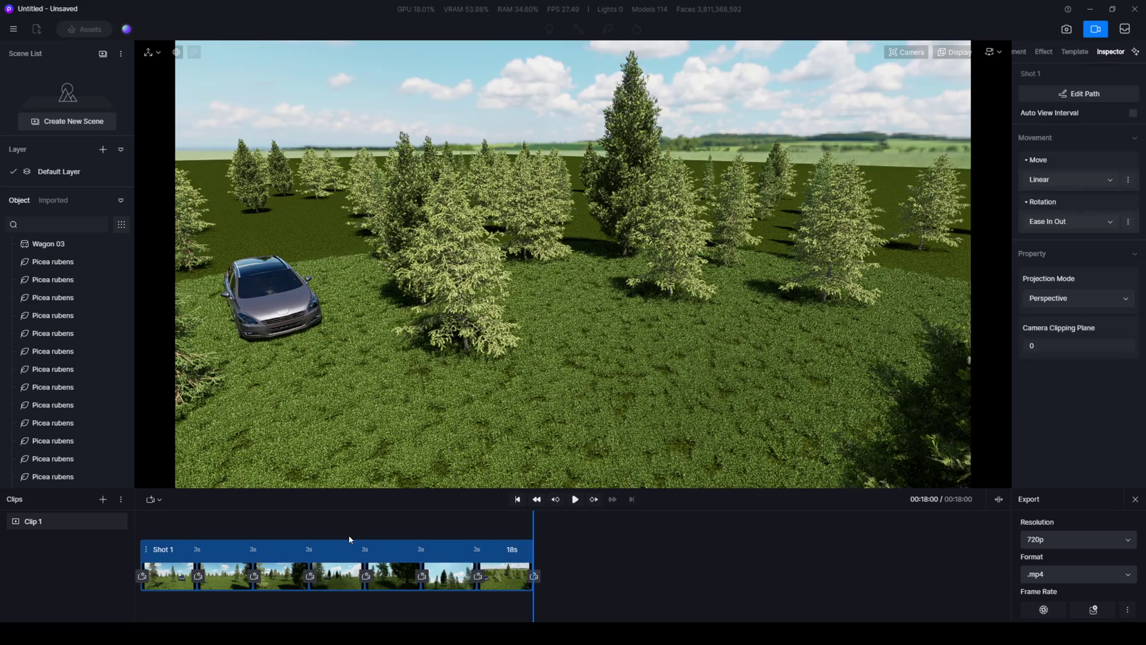
pyautogui.click(1035, 92)
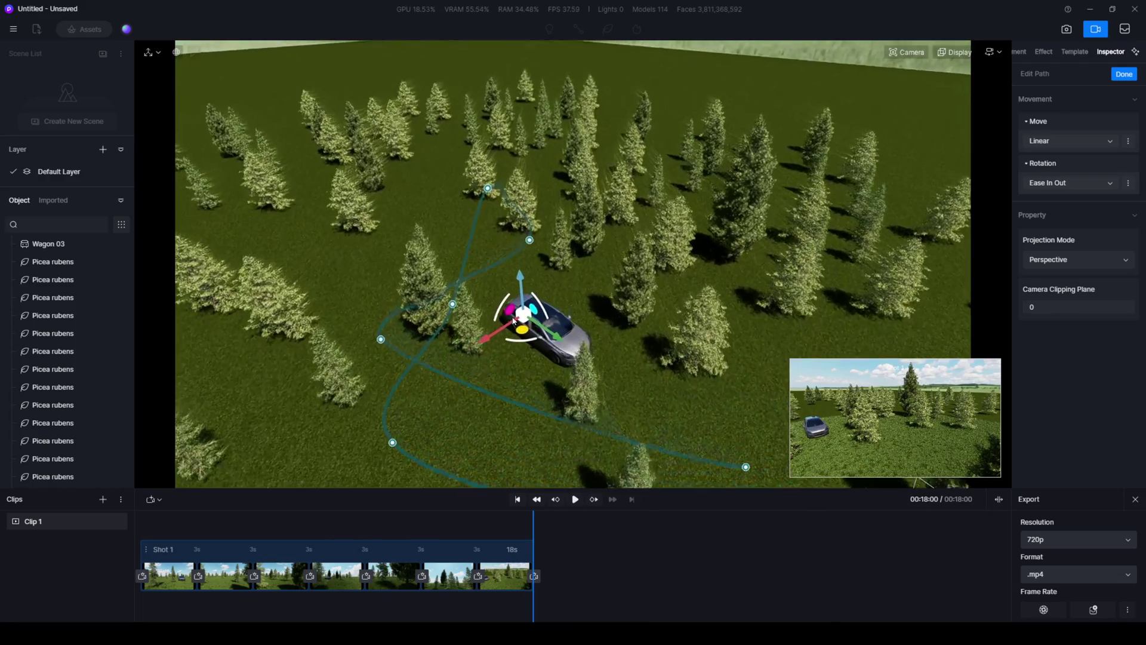
pyautogui.moveTo(514, 321)
pyautogui.mouseDown(button='middle')
pyautogui.moveTo(631, 305)
pyautogui.moveTo(403, 217)
pyautogui.mouseUp(button='middle')
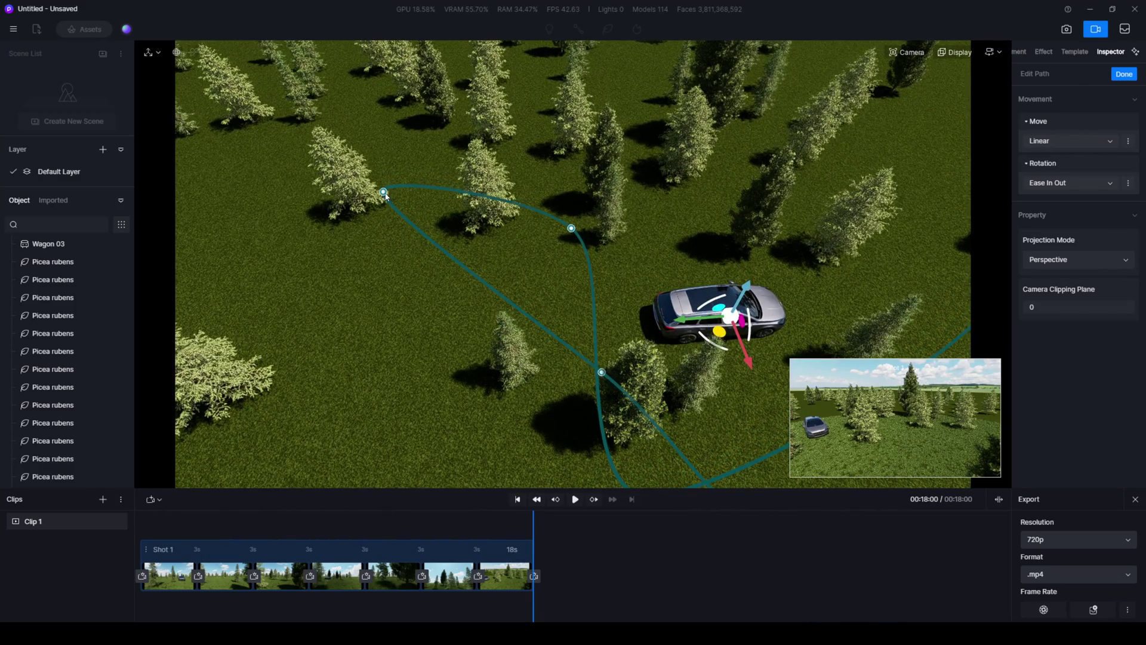
pyautogui.click(384, 194)
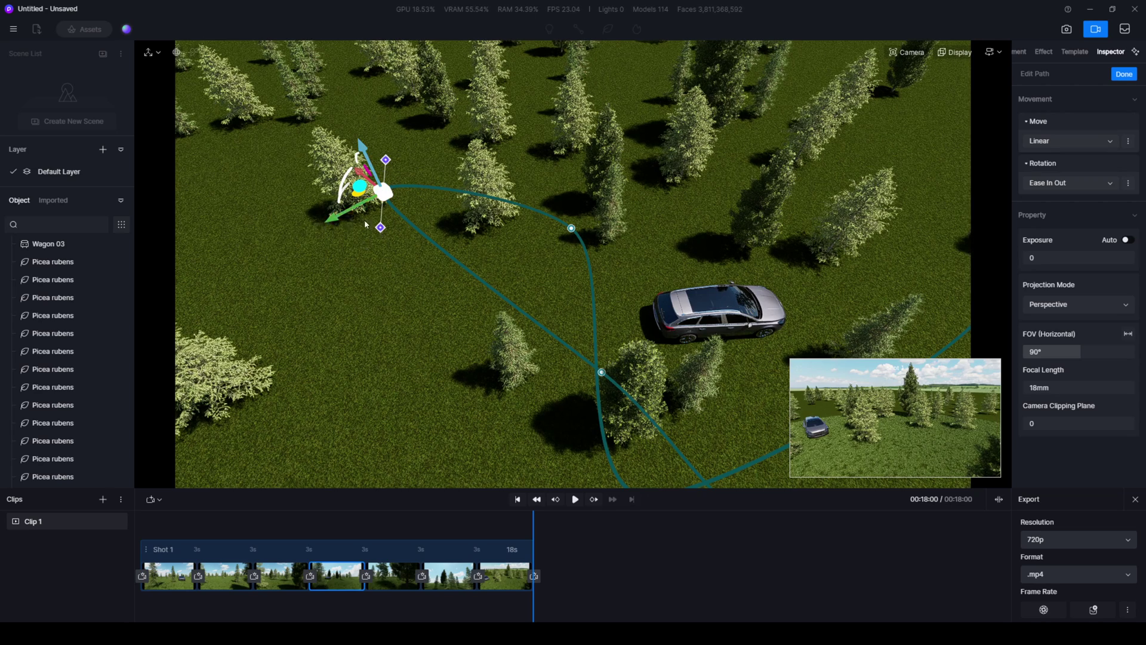
pyautogui.moveTo(365, 224); pyautogui.dragTo(450, 243, button='middle')
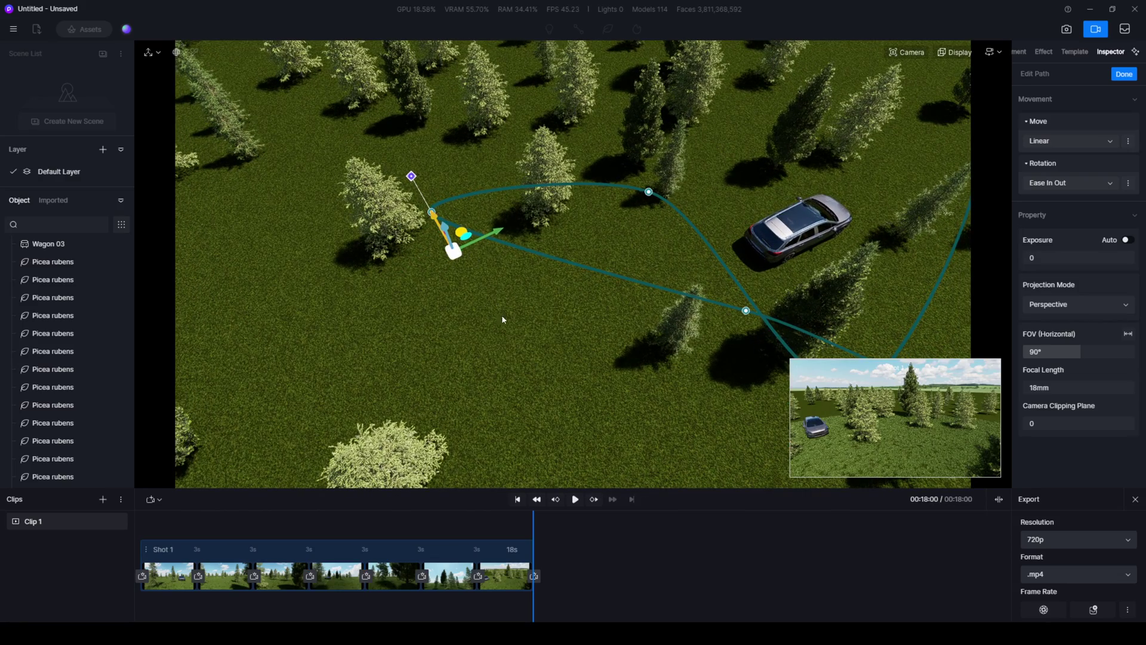
pyautogui.moveTo(508, 329)
pyautogui.mouseDown(button='middle')
pyautogui.moveTo(495, 277)
pyautogui.moveTo(351, 266)
pyautogui.moveTo(507, 188)
pyautogui.mouseUp(button='middle')
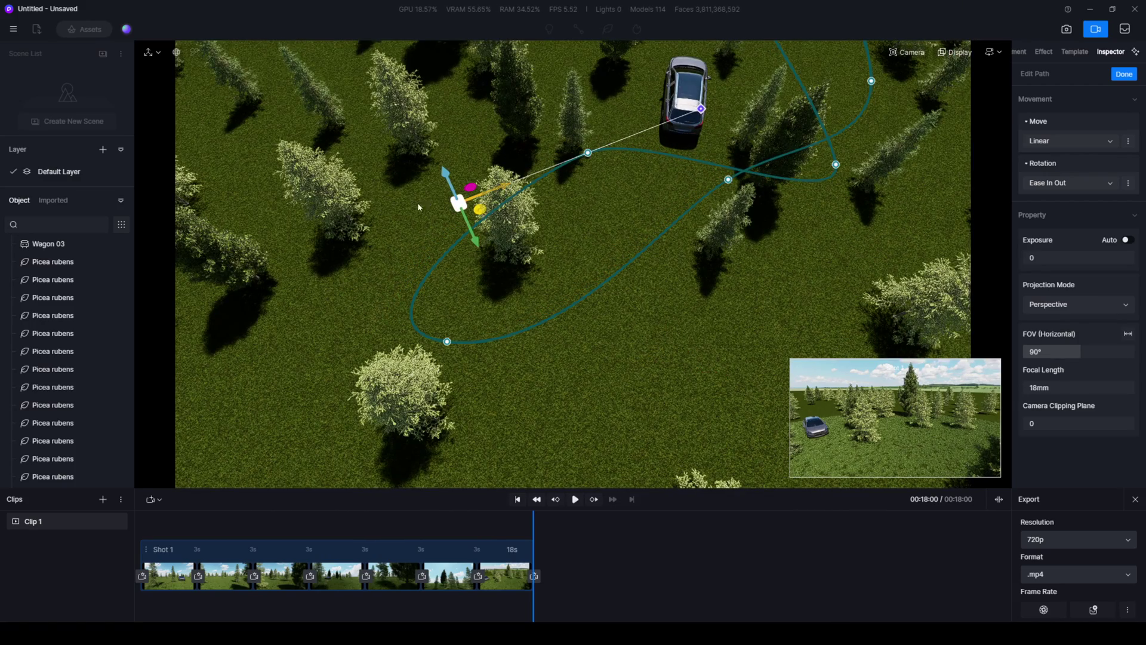
pyautogui.moveTo(507, 189); pyautogui.dragTo(417, 208)
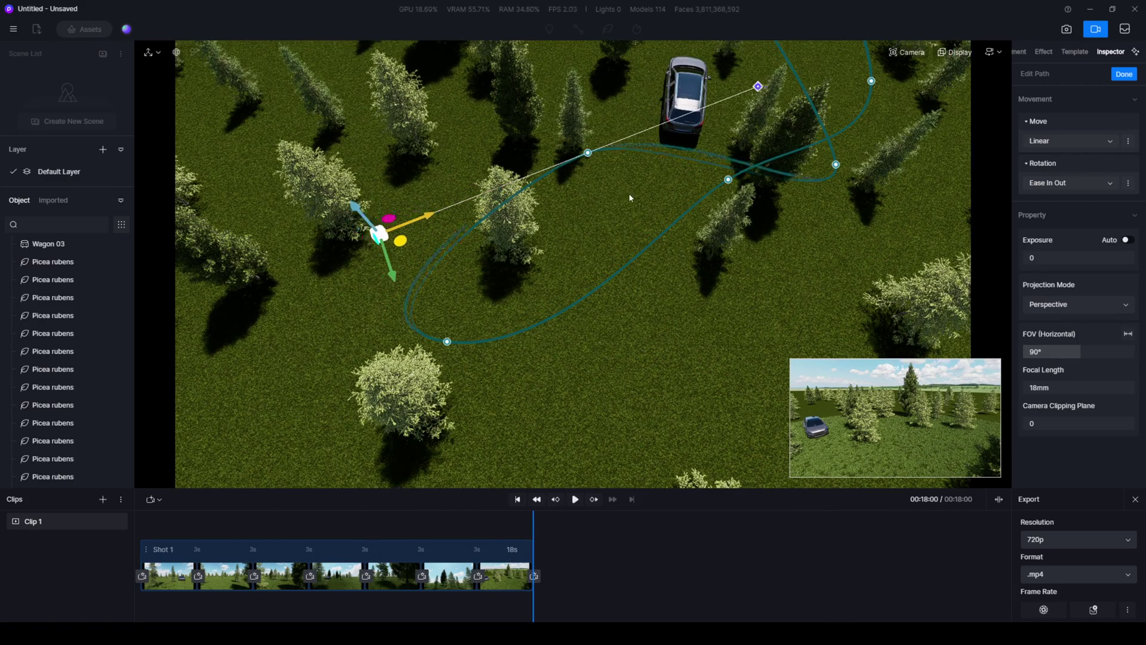
# Shift the keyframe camera near the bottom of the curve right and jump to the 3-second keyframe.
pyautogui.click(730, 181)
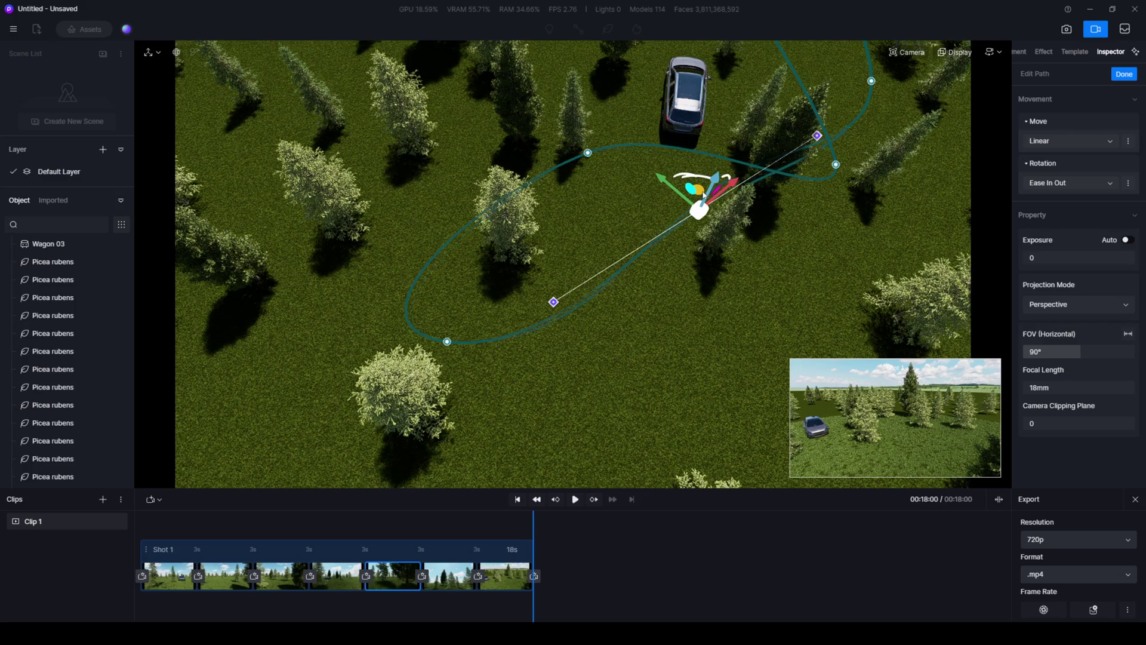
pyautogui.moveTo(730, 202)
pyautogui.mouseDown(button='right')
pyautogui.moveTo(537, 264)
pyautogui.moveTo(471, 271)
pyautogui.moveTo(478, 251)
pyautogui.mouseUp(button='right')
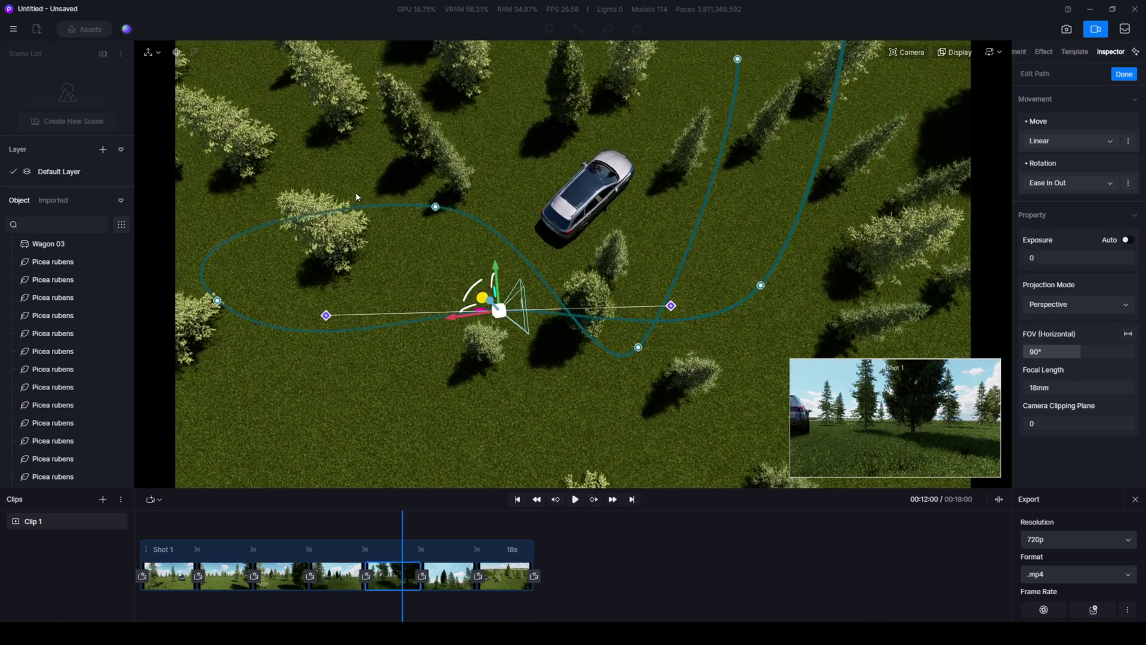
pyautogui.click(638, 347)
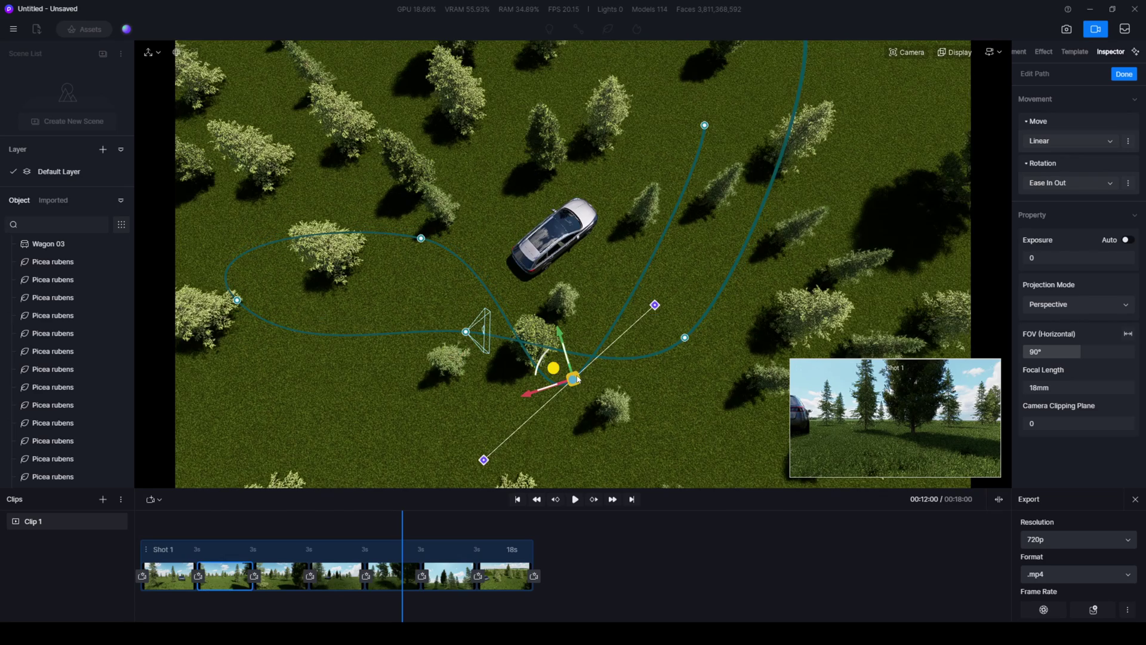
pyautogui.moveTo(598, 367); pyautogui.dragTo(605, 376)
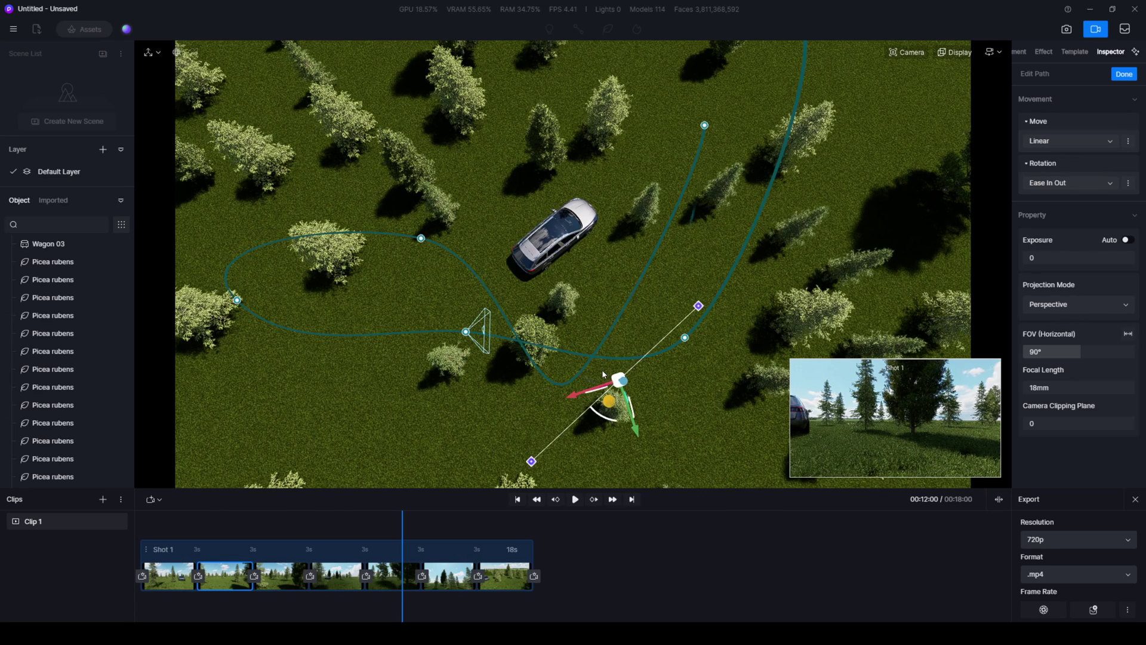
pyautogui.click(602, 369)
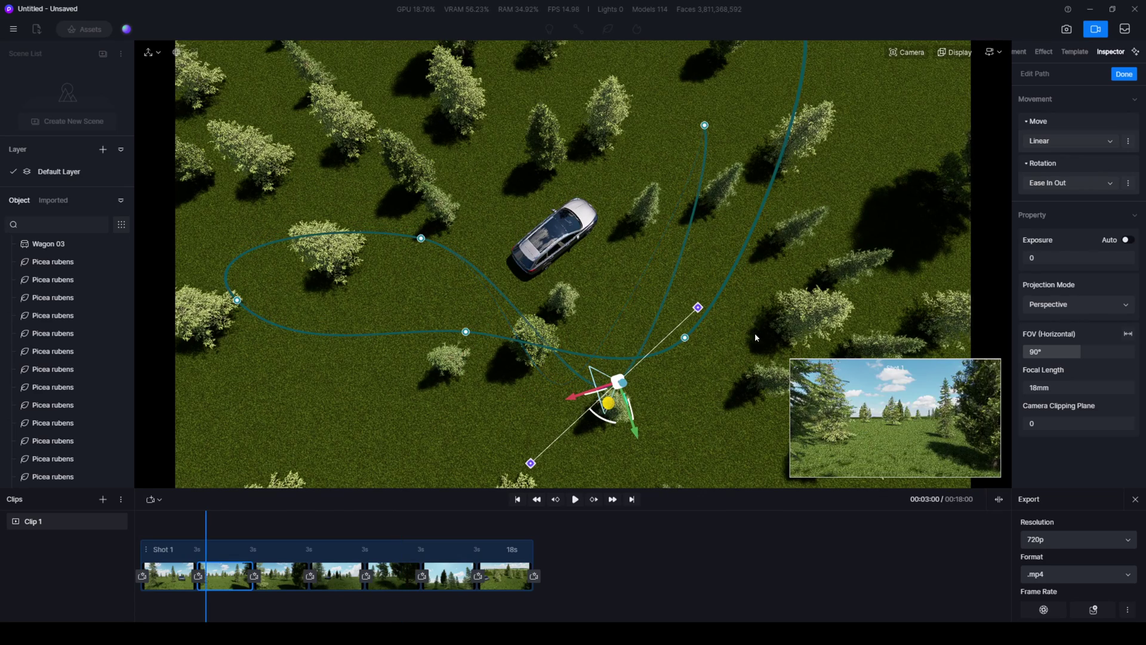
# Set Realtime Quality to Smooth and move the keyframe camera to the left.
pyautogui.click(966, 52)
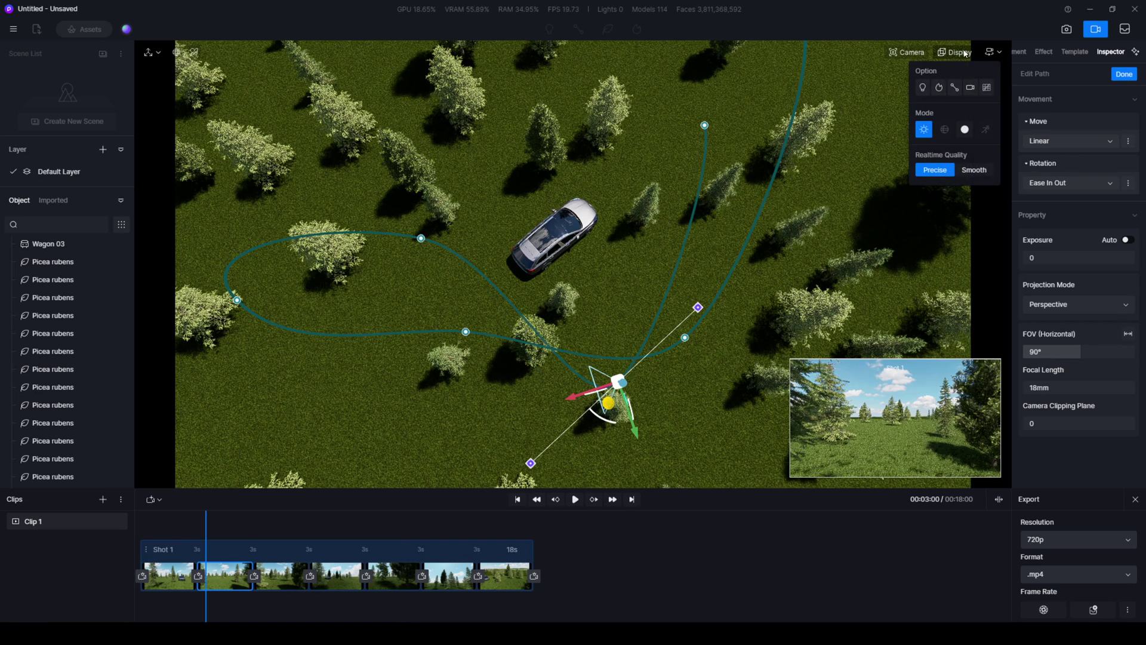
pyautogui.click(974, 169)
pyautogui.moveTo(505, 347); pyautogui.dragTo(495, 350, button='middle')
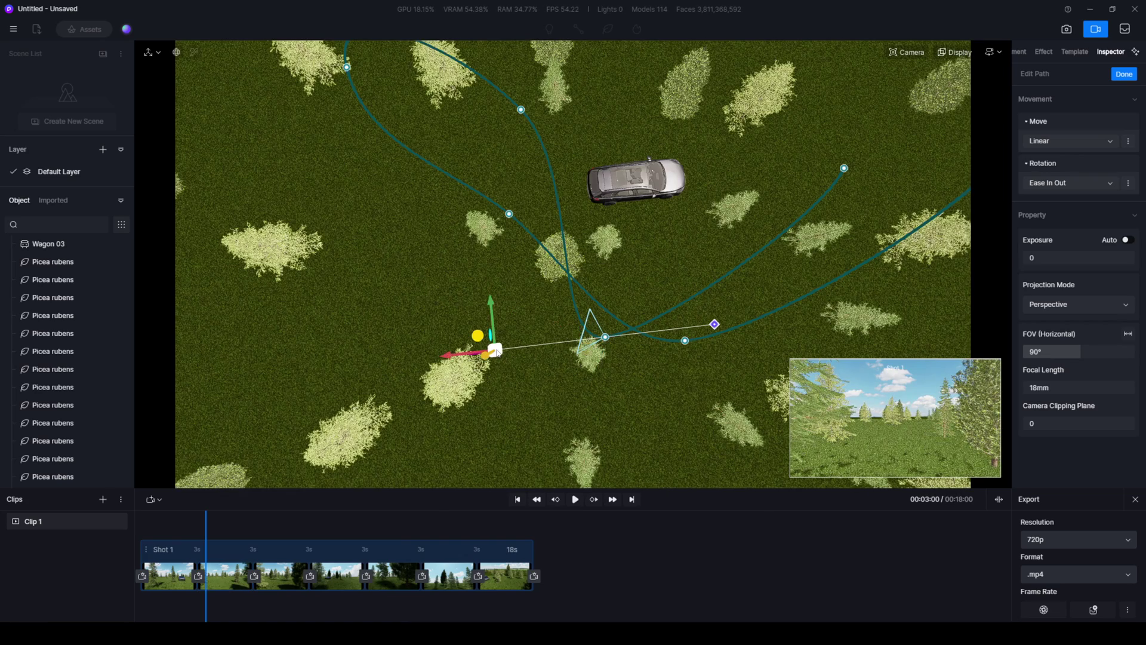
pyautogui.moveTo(397, 365); pyautogui.dragTo(397, 362)
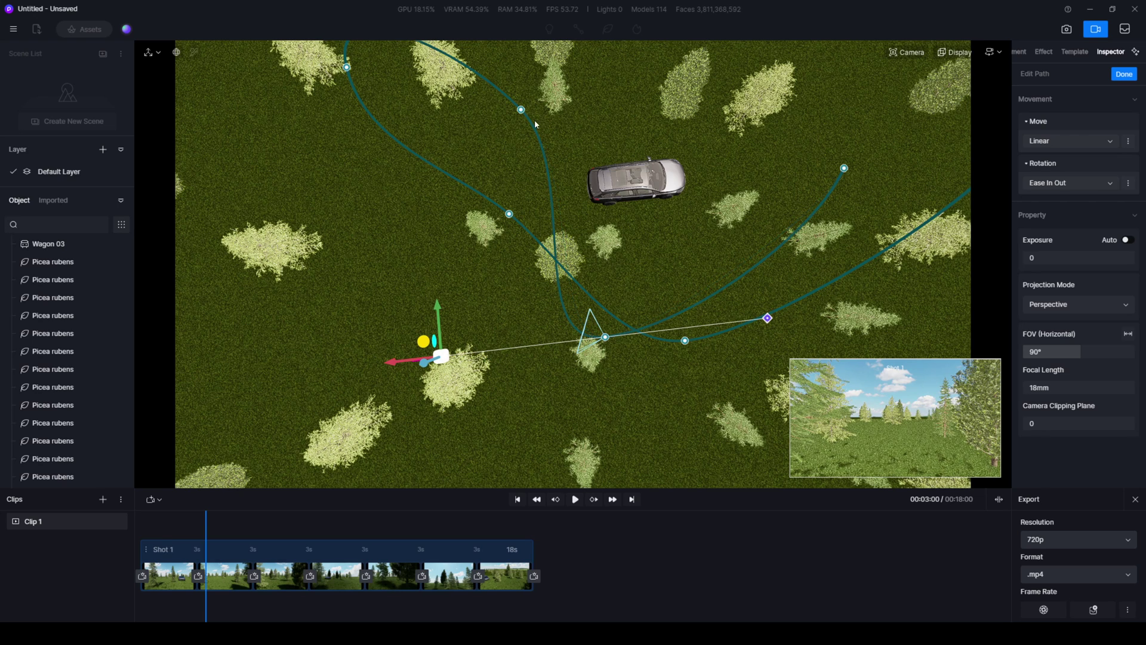
# Select the neighbouring keyframe camera, rewind to 0 and play the fly-through.
pyautogui.click(607, 337)
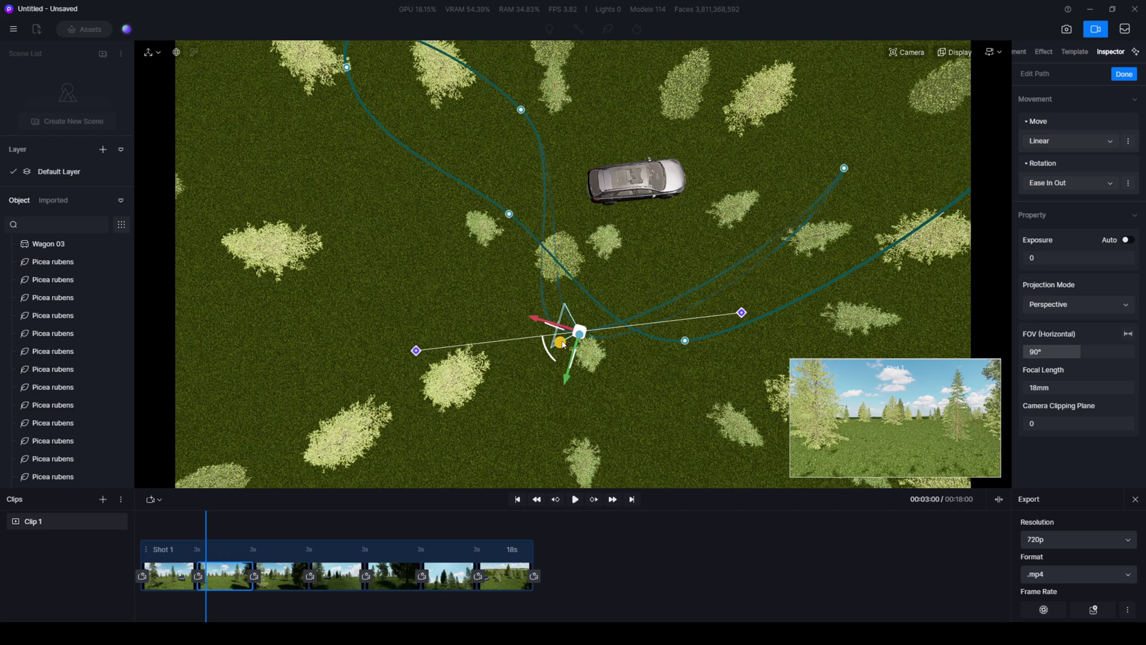
pyautogui.moveTo(587, 350); pyautogui.dragTo(334, 518, button='right')
pyautogui.moveTo(205, 528); pyautogui.dragTo(150, 526)
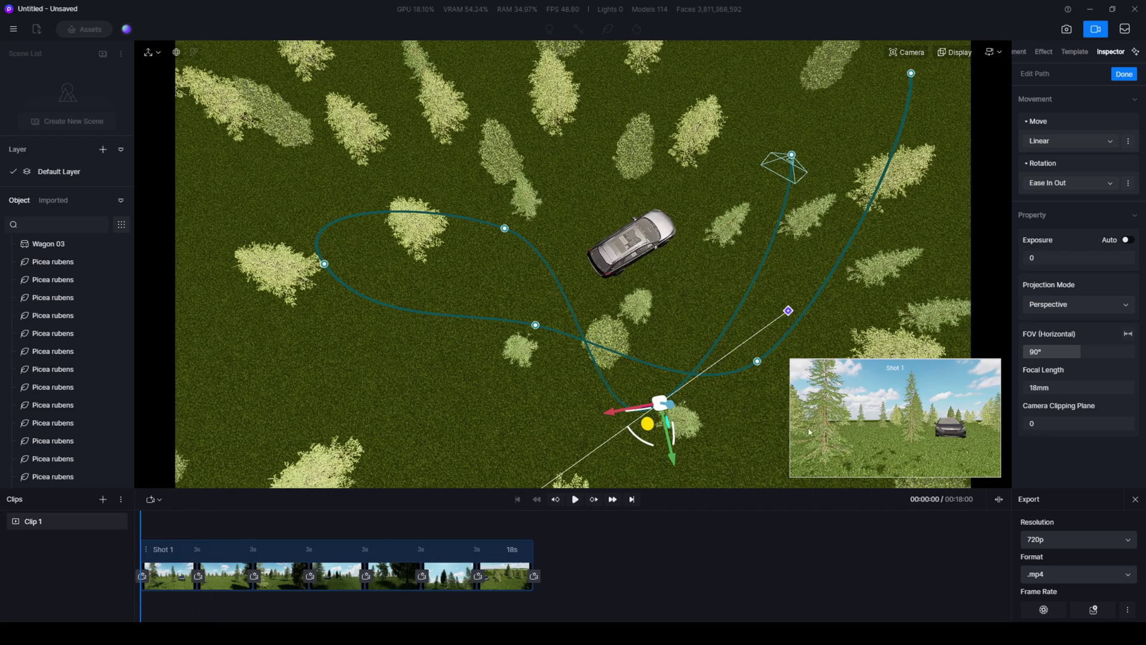
pyautogui.press('space')
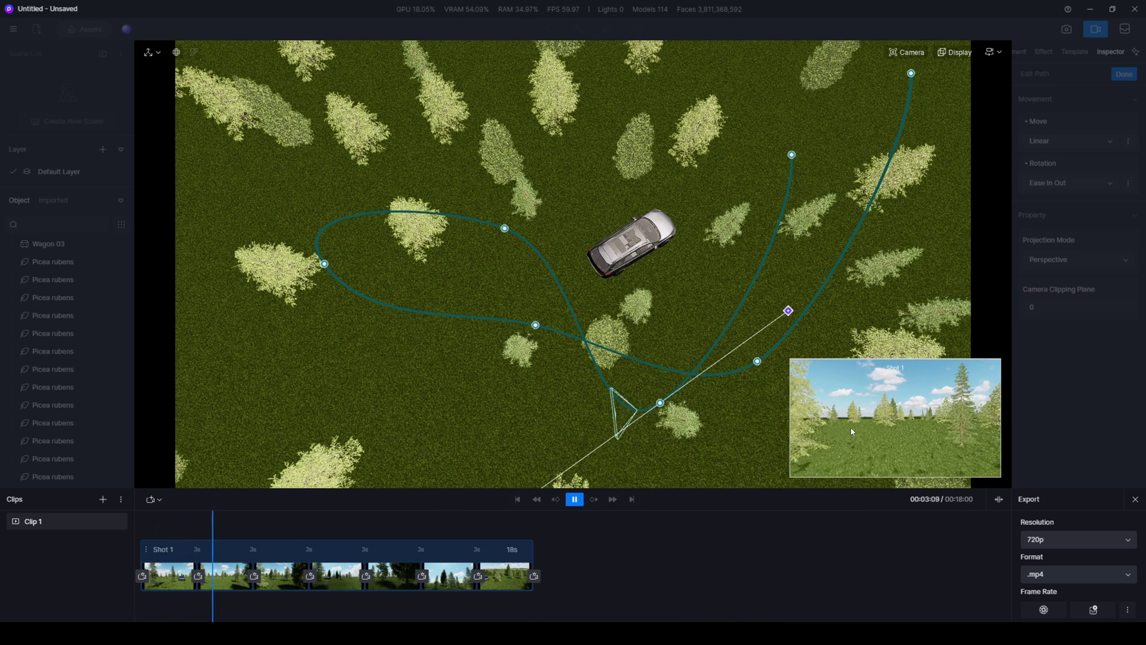
# Turn the lower-path keyframe camera to face a new direction and scrub around the 3-second mark.
pyautogui.press('space')
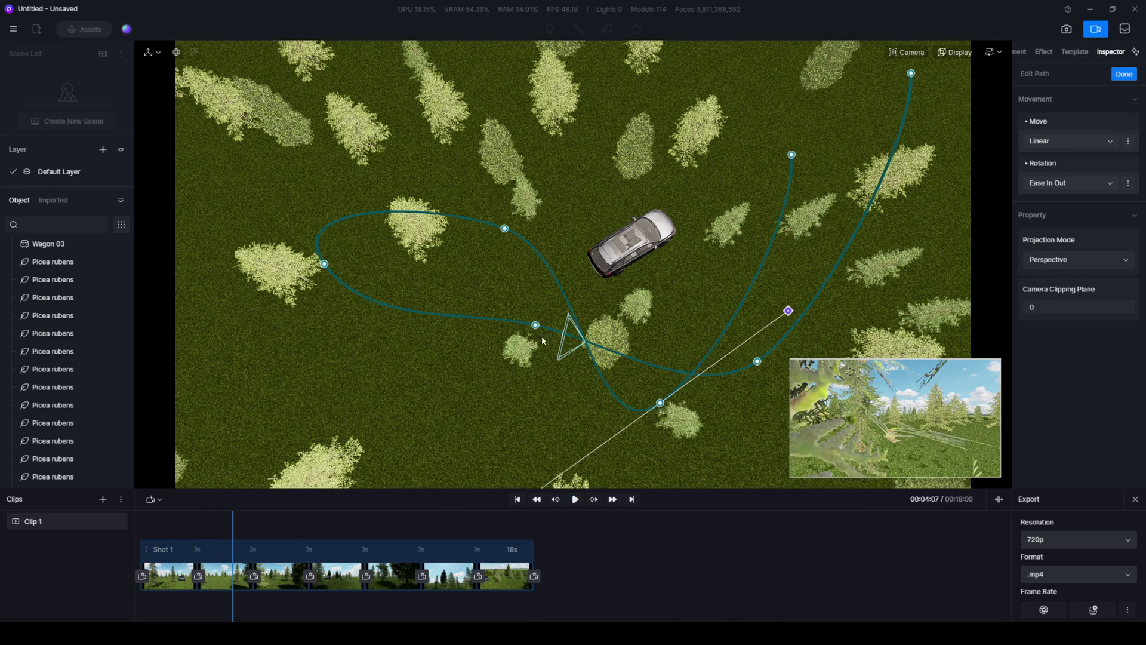
pyautogui.click(661, 403)
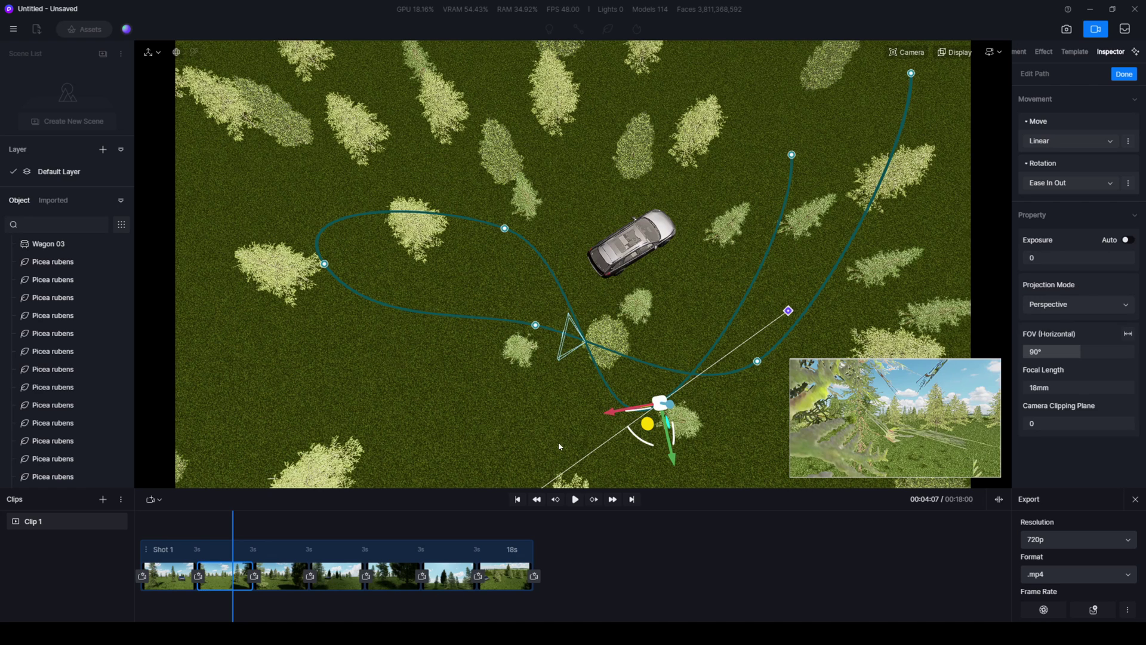
pyautogui.click(659, 402)
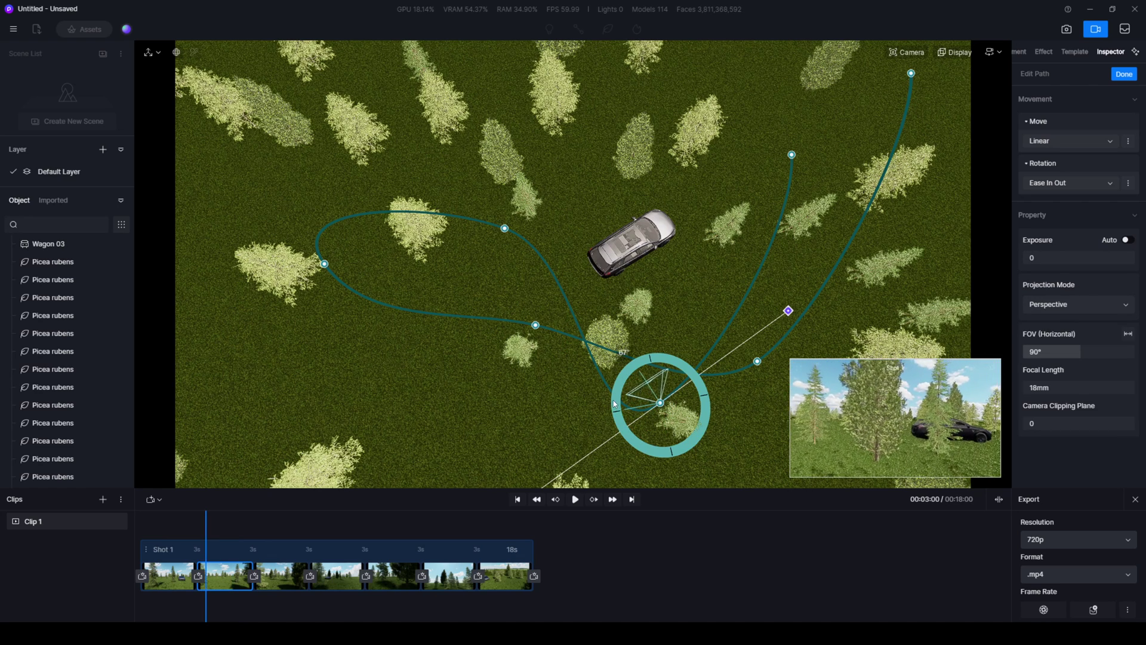
pyautogui.moveTo(614, 408); pyautogui.dragTo(681, 363)
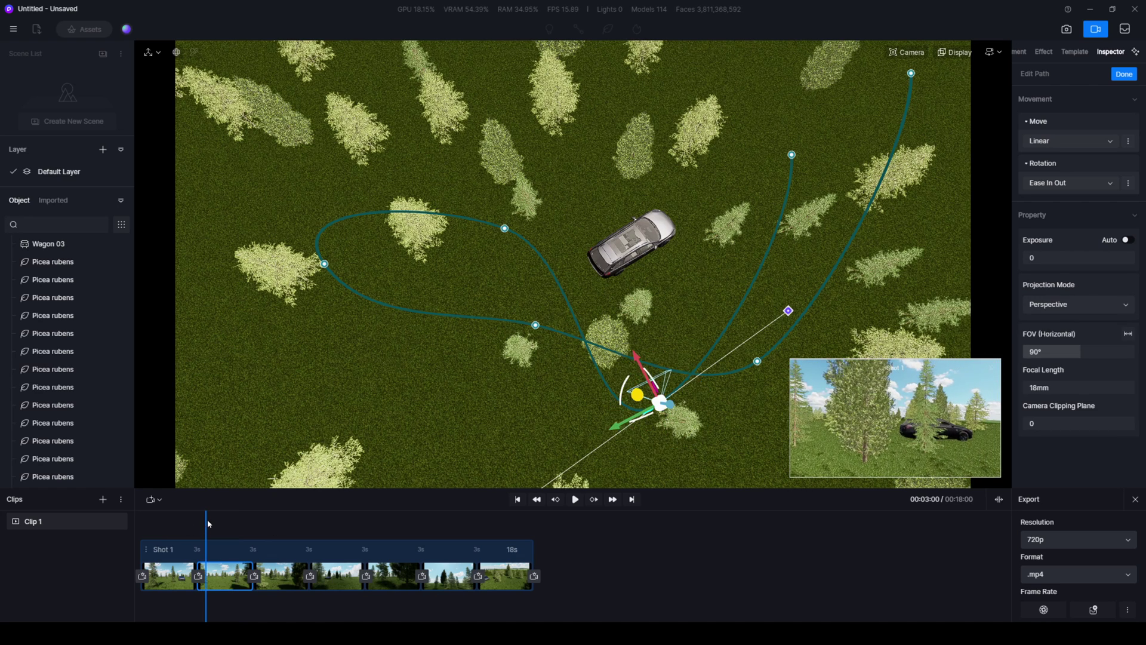
pyautogui.moveTo(205, 519); pyautogui.dragTo(230, 517)
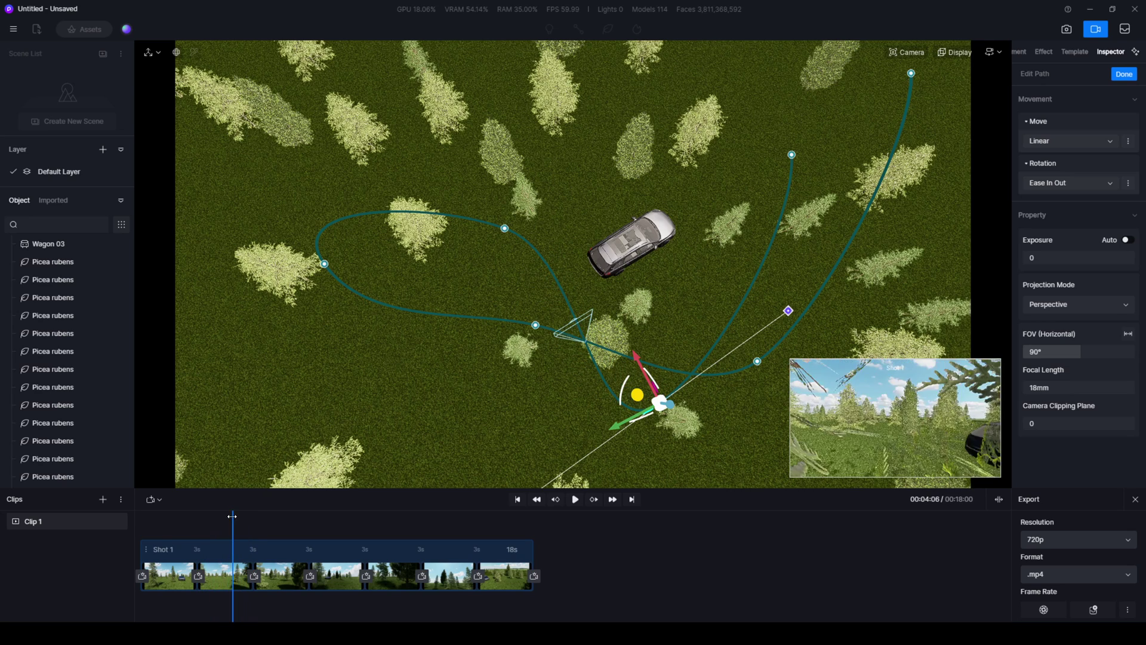
pyautogui.moveTo(231, 517); pyautogui.dragTo(229, 518)
# Reposition that keyframe camera beside the trees, replay from 3 seconds, then slide it down-right.
pyautogui.moveTo(540, 394)
pyautogui.mouseDown(button='middle')
pyautogui.moveTo(671, 308)
pyautogui.moveTo(922, 82)
pyautogui.mouseUp(button='middle')
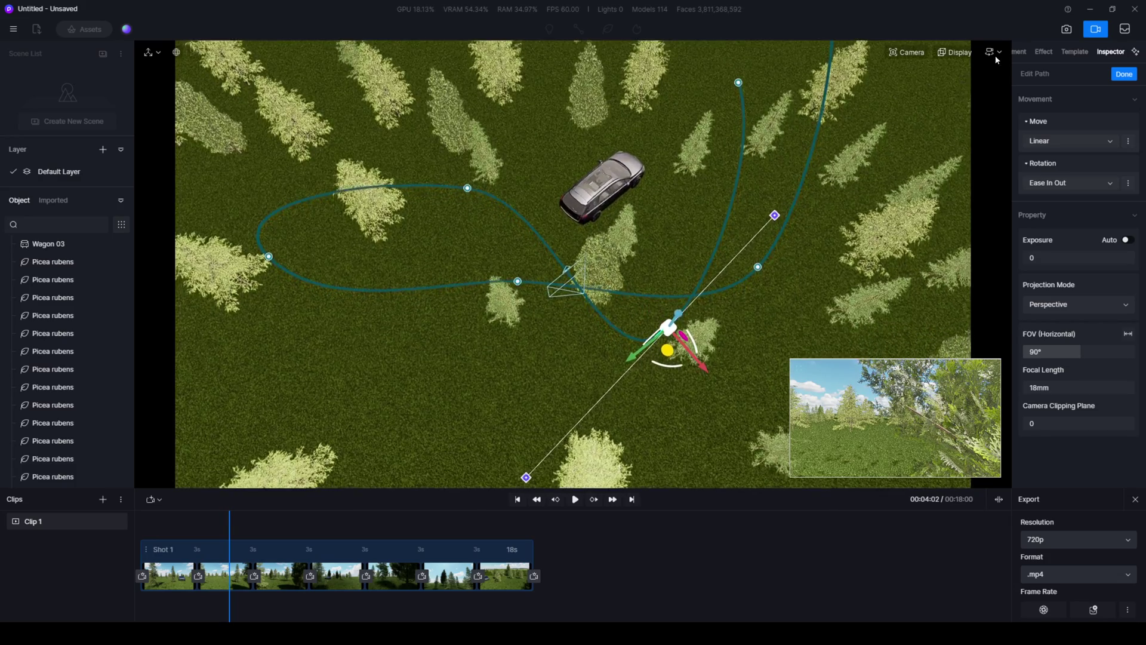
pyautogui.scroll(5, 610, 225)
pyautogui.moveTo(610, 225); pyautogui.dragTo(702, 239, button='middle')
pyautogui.moveTo(701, 239); pyautogui.dragTo(715, 203)
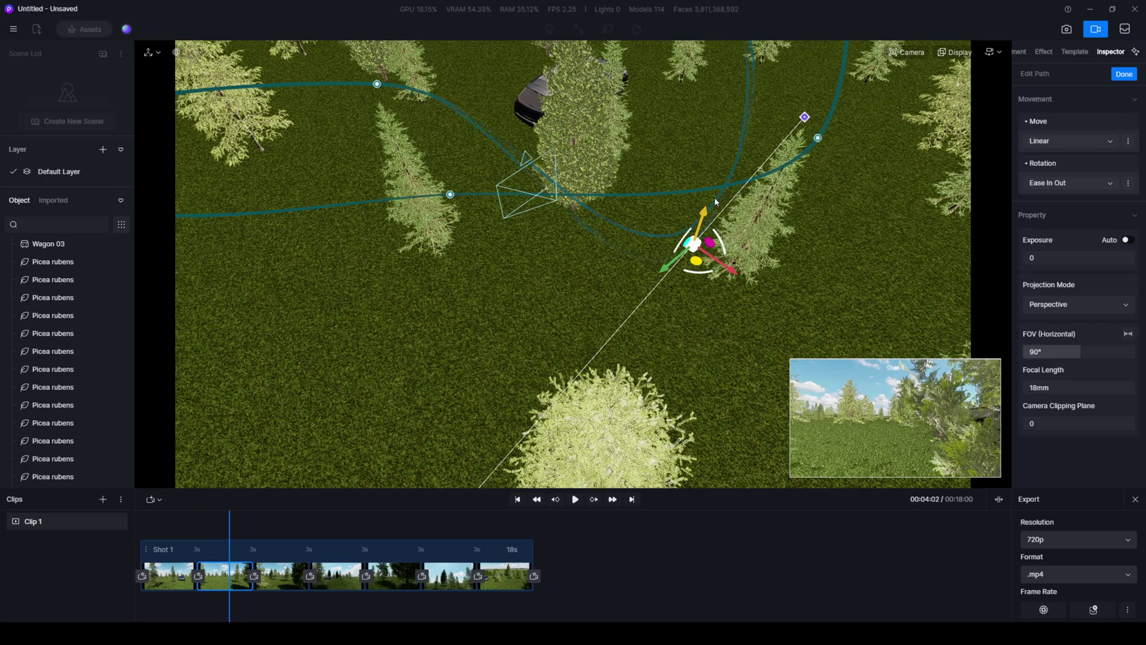
pyautogui.click(278, 542)
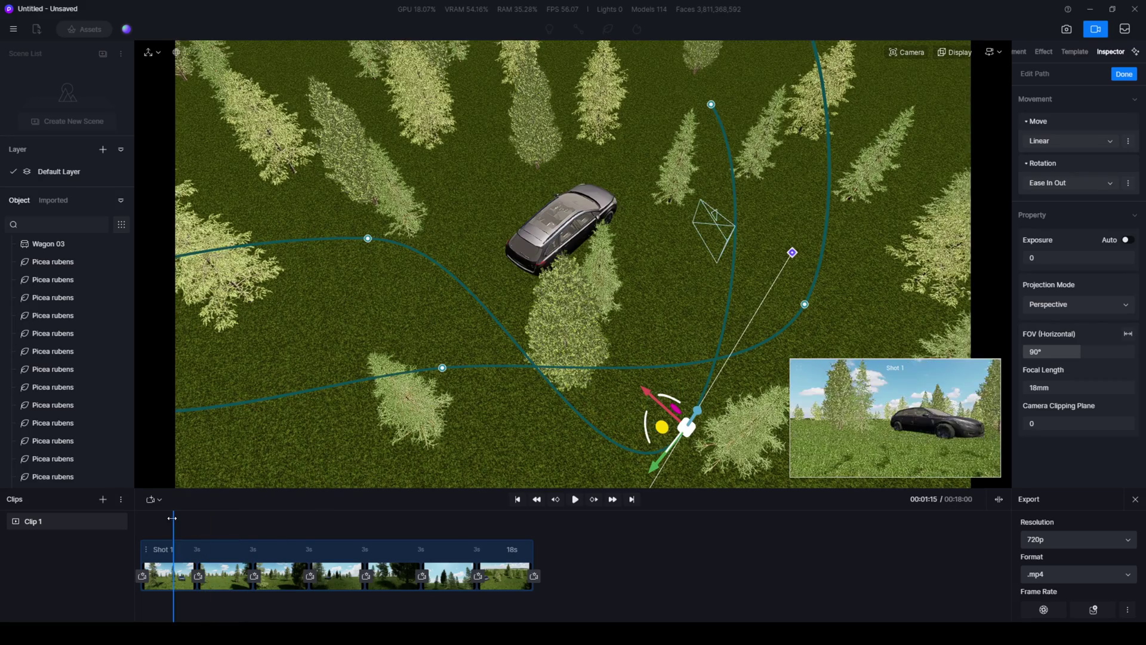
pyautogui.press('space')
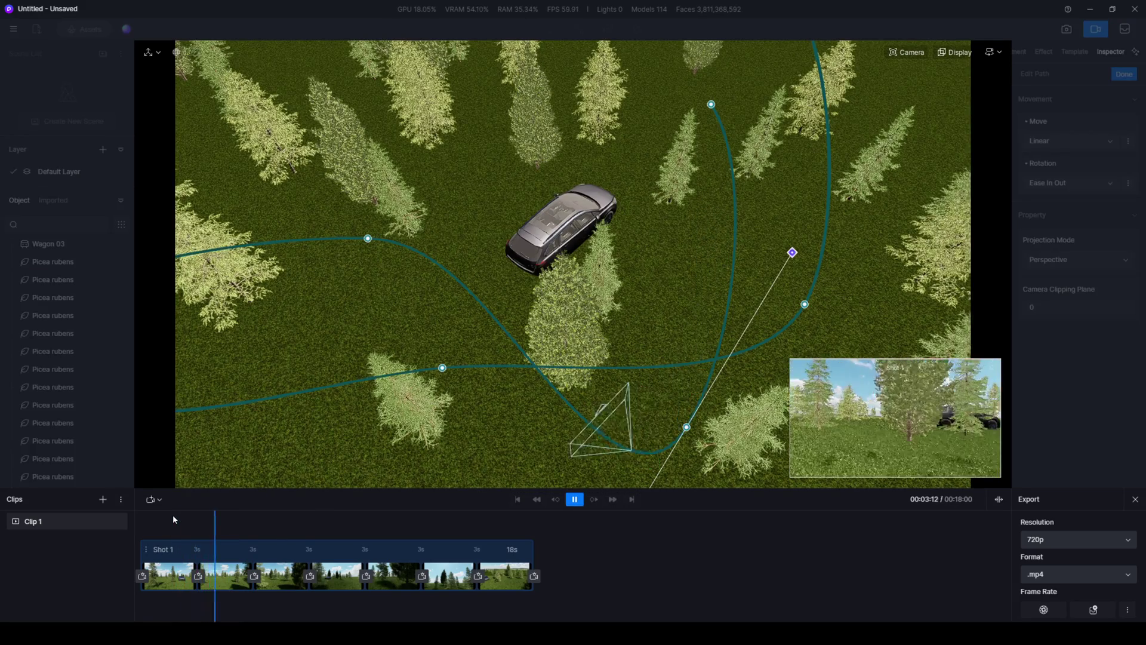
pyautogui.press('space')
pyautogui.moveTo(804, 253); pyautogui.dragTo(827, 265)
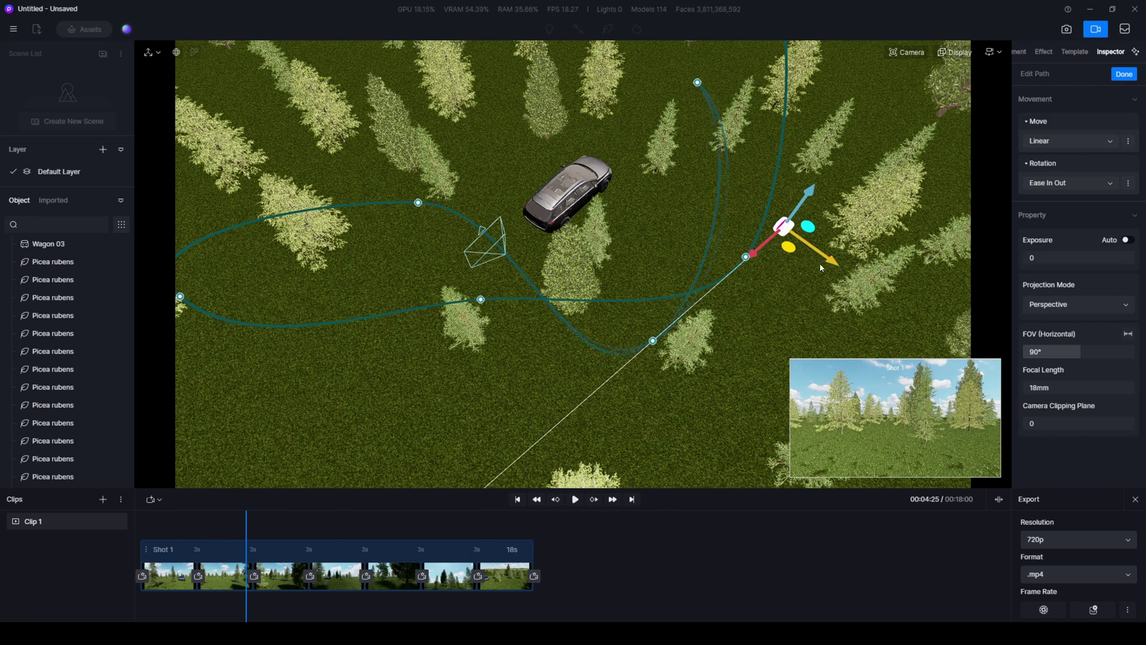
# Replay the fly-through from the start, then turn a mid-path keyframe camera to aim differently.
pyautogui.moveTo(270, 517); pyautogui.dragTo(127, 531)
pyautogui.press('space')
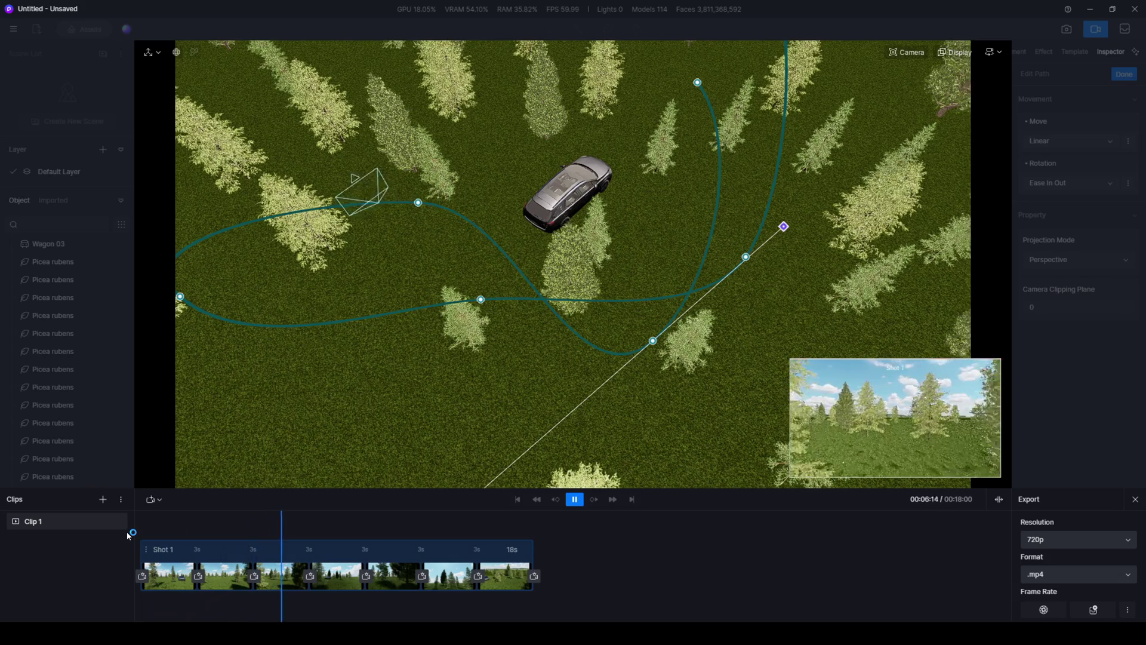
pyautogui.press('space')
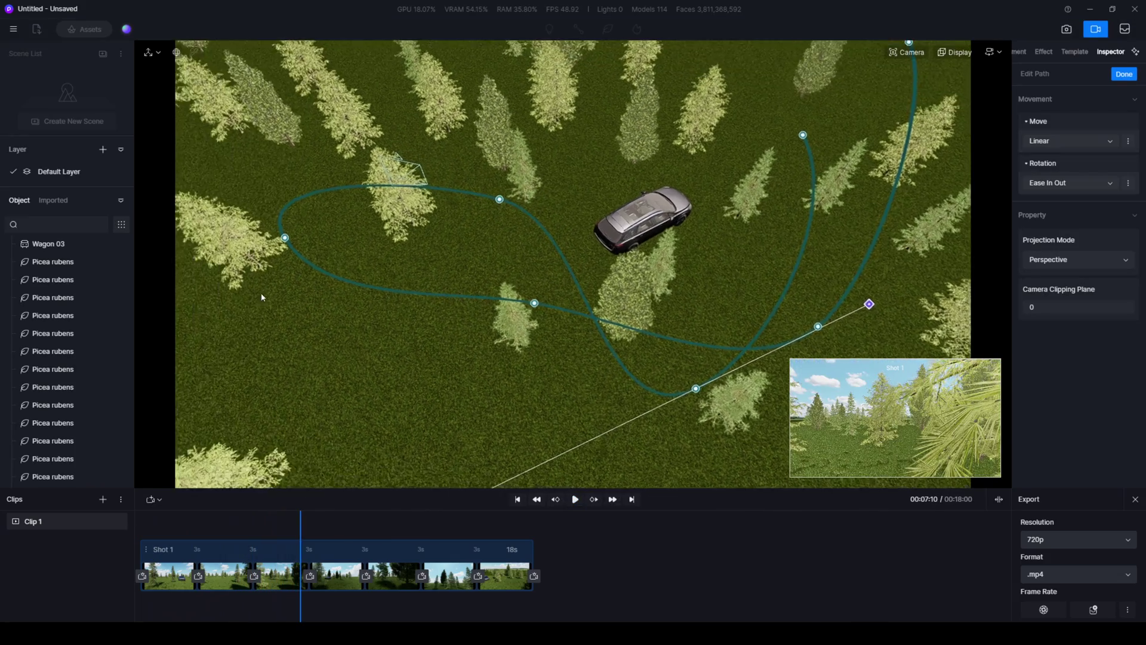
pyautogui.press('w')
pyautogui.click(499, 291)
pyautogui.moveTo(496, 327); pyautogui.dragTo(290, 337)
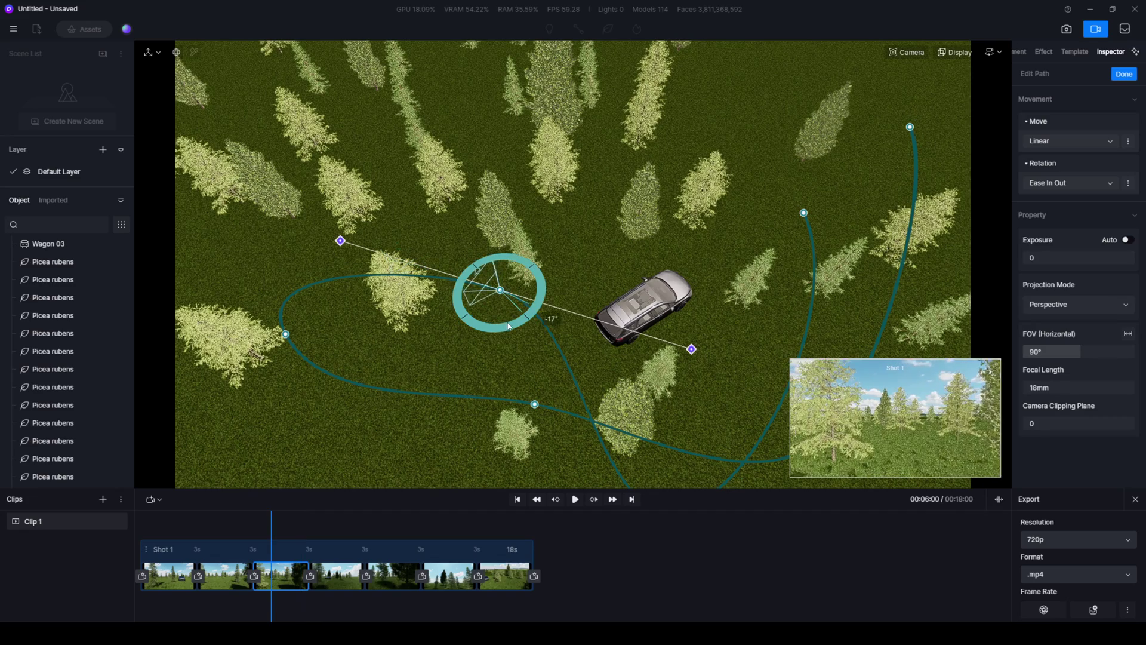
# Turn another keyframe camera slightly, finish Edit Path and scrub back to about 6 seconds.
pyautogui.click(285, 334)
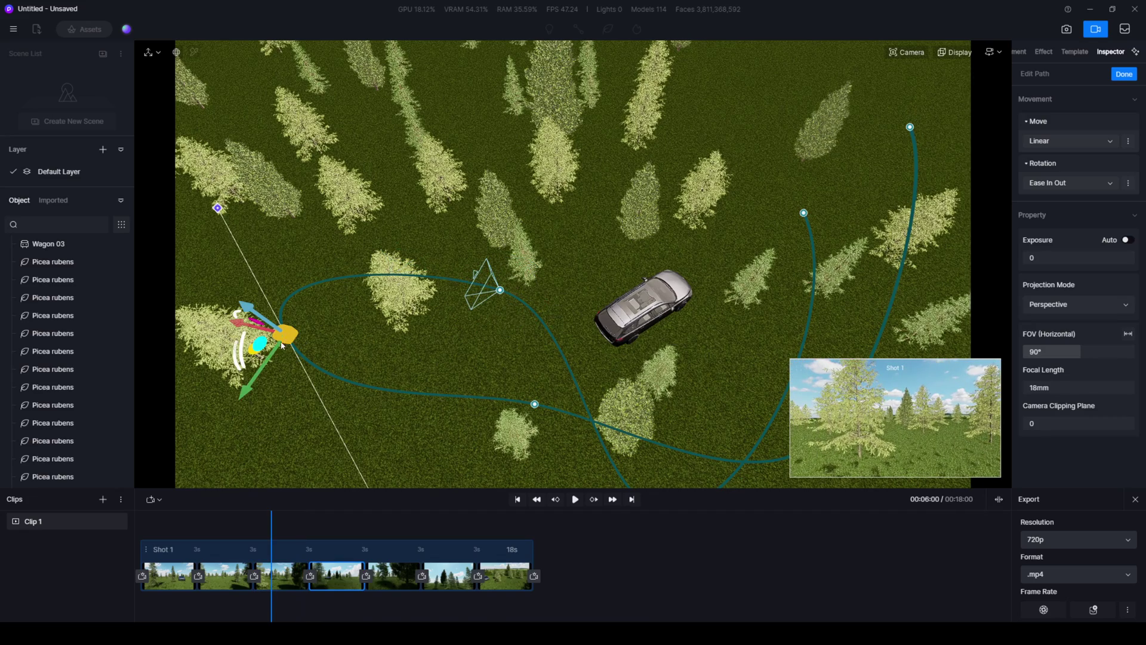
pyautogui.press('a')
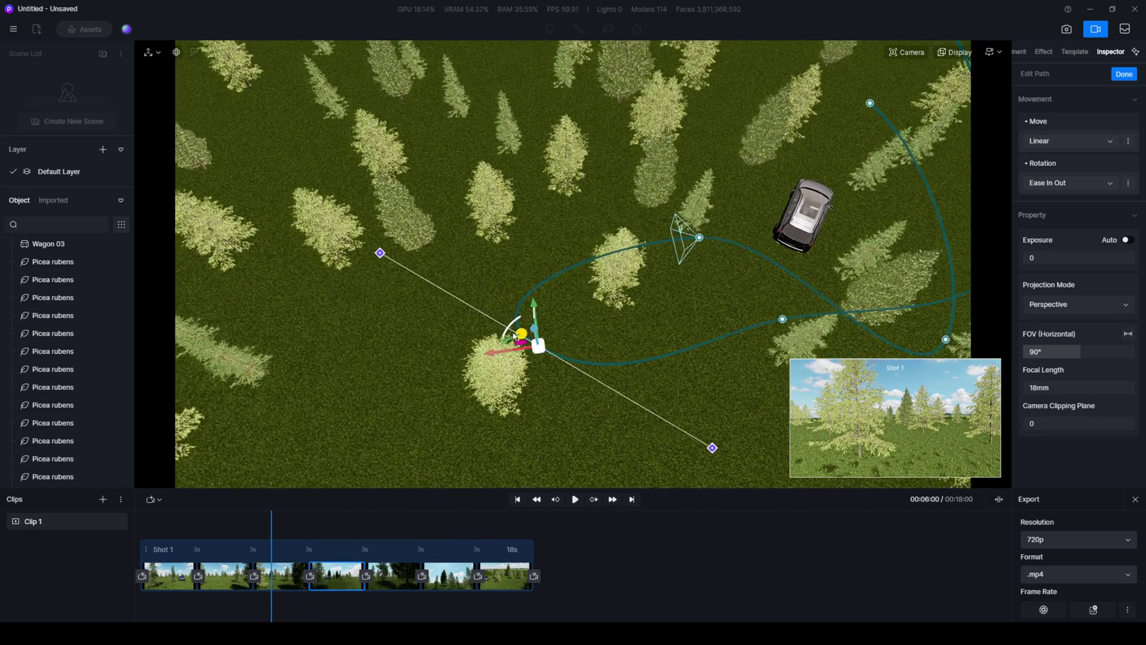
pyautogui.moveTo(513, 330); pyautogui.dragTo(507, 334)
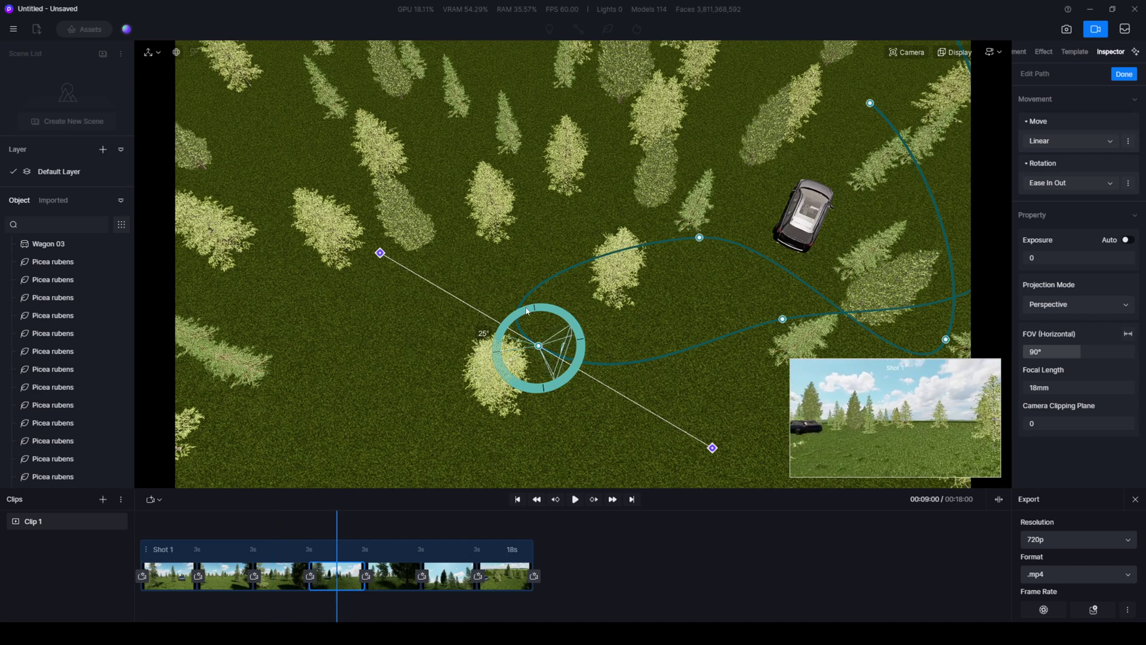
pyautogui.click(747, 216)
pyautogui.moveTo(210, 527); pyautogui.dragTo(277, 523)
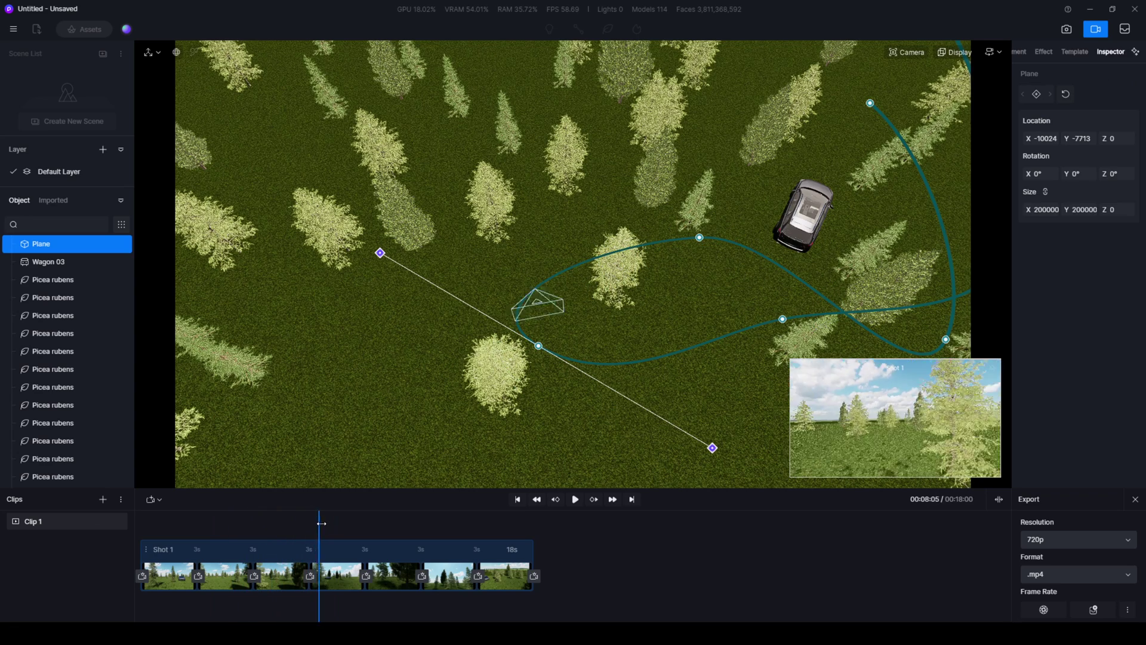
pyautogui.moveTo(276, 524); pyautogui.dragTo(270, 528)
# Preview the fly-through and scrub back to the 12-second point.
pyautogui.press('space')
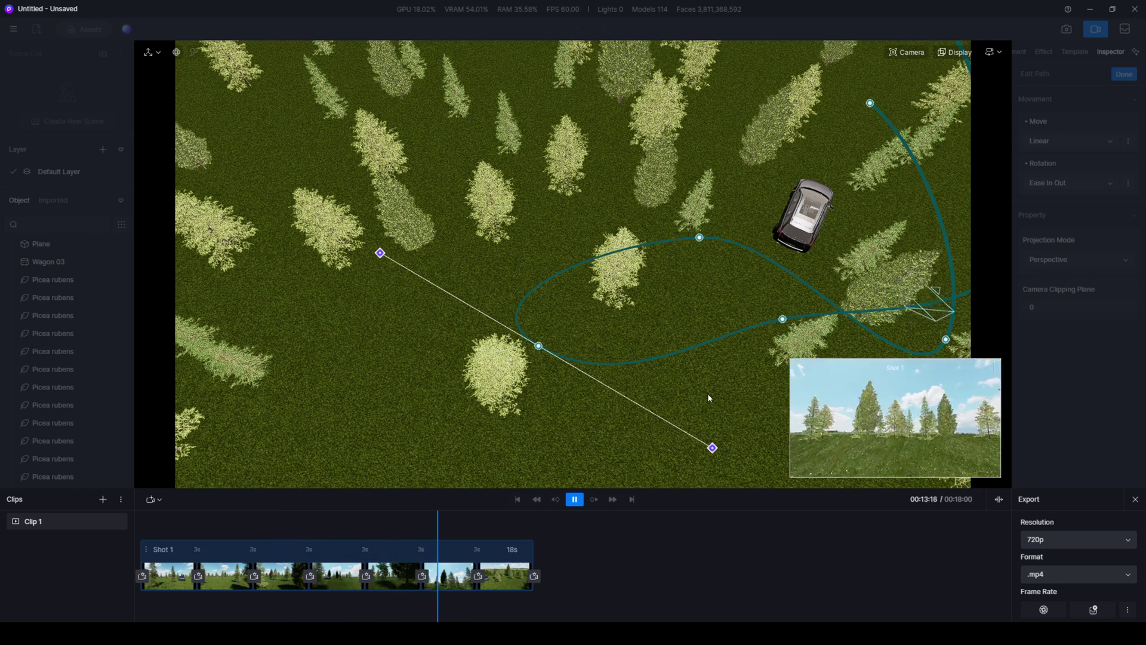
pyautogui.click(575, 499)
pyautogui.moveTo(555, 376); pyautogui.dragTo(492, 444, button='right')
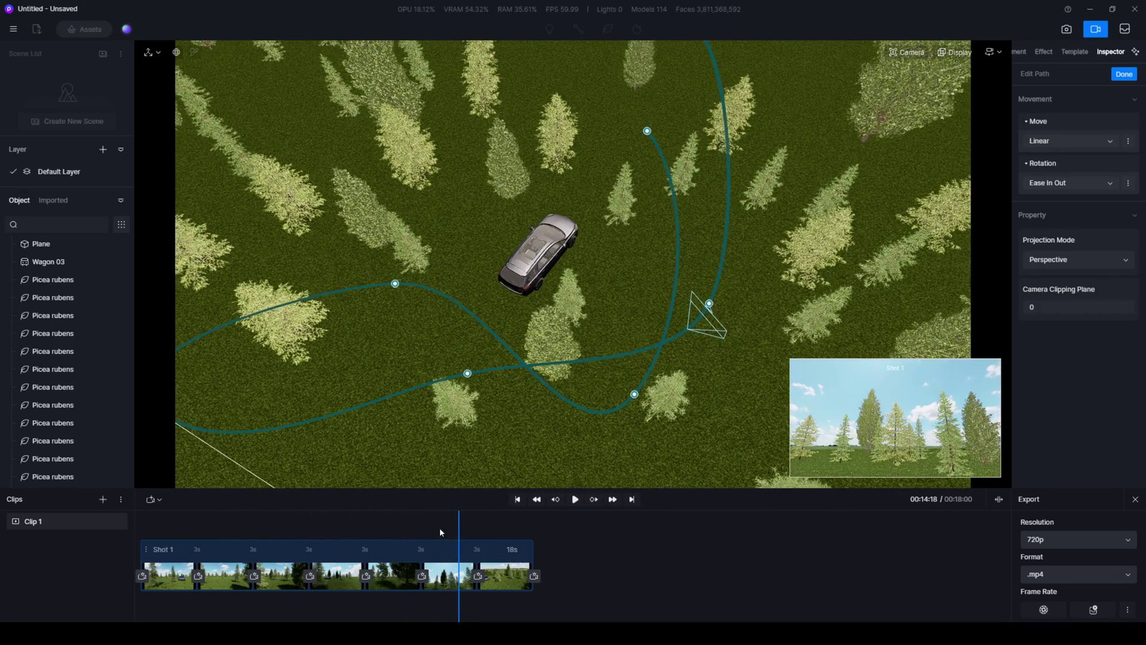
pyautogui.moveTo(423, 532); pyautogui.dragTo(409, 532)
# Move the Platycladus, two Picea rubens and Cedrus deodara trees off the camera route and replay.
pyautogui.click(565, 381)
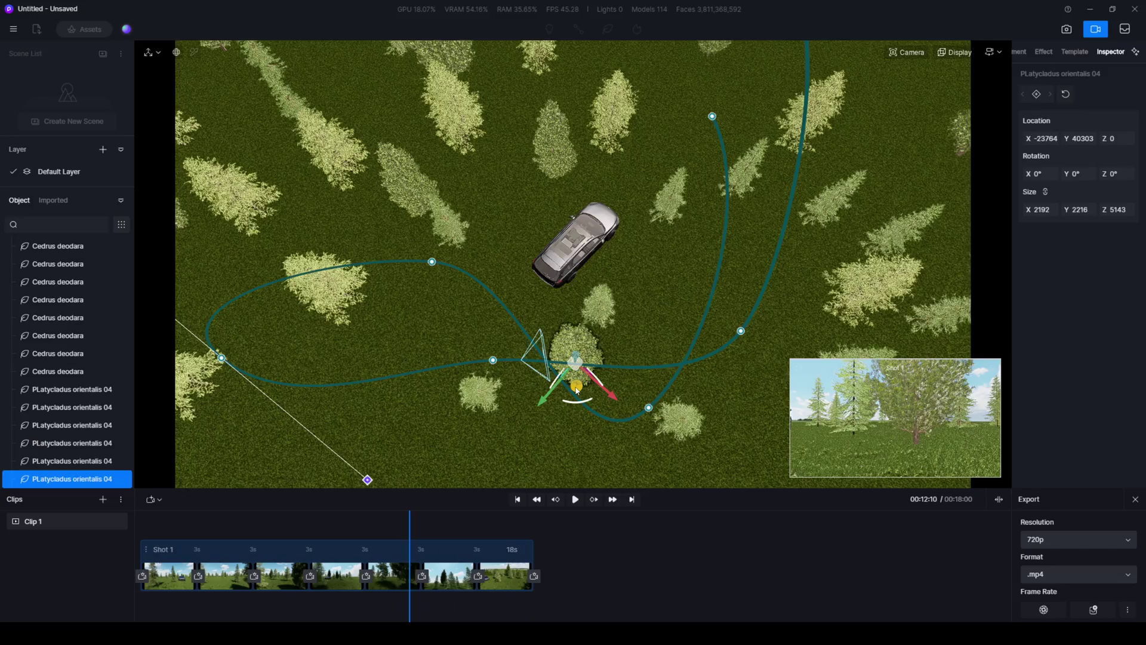
pyautogui.moveTo(564, 380)
pyautogui.mouseDown()
pyautogui.moveTo(638, 375)
pyautogui.moveTo(548, 430)
pyautogui.mouseUp()
pyautogui.click(483, 407)
pyautogui.moveTo(511, 396); pyautogui.dragTo(501, 407)
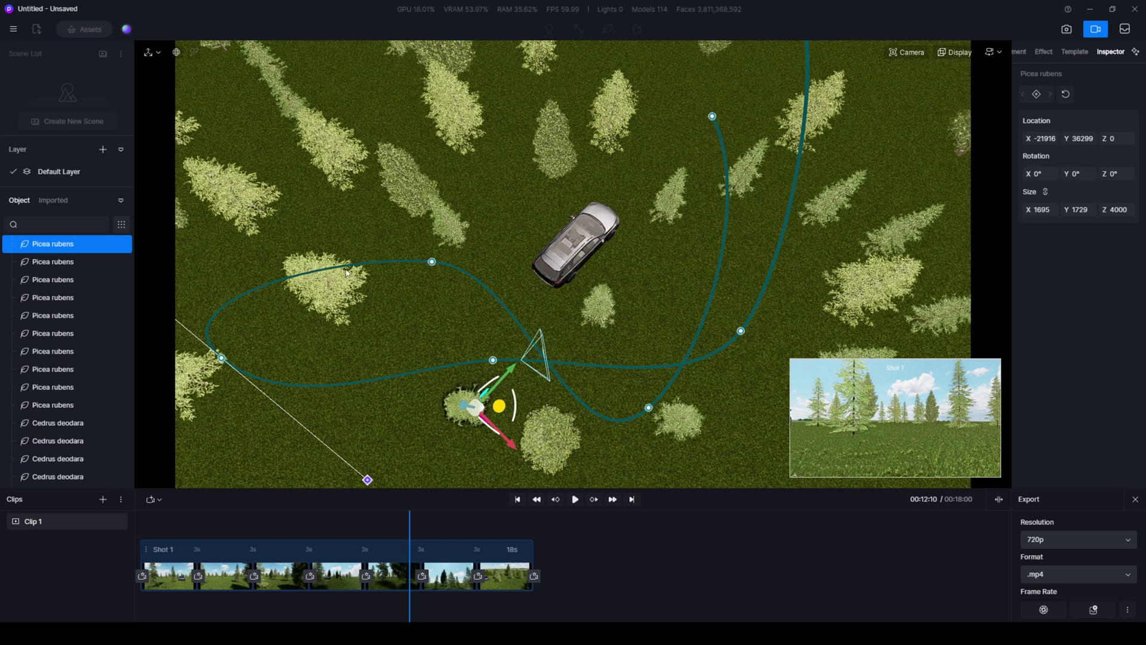
pyautogui.click(340, 290)
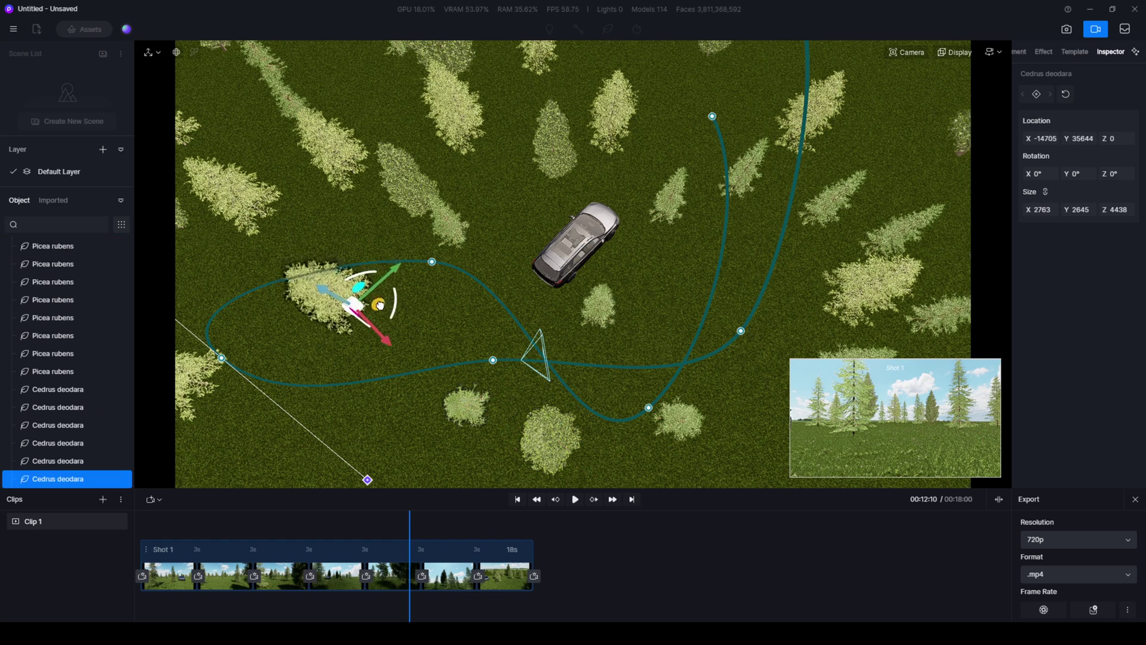
pyautogui.moveTo(377, 296); pyautogui.dragTo(380, 305)
pyautogui.click(744, 182)
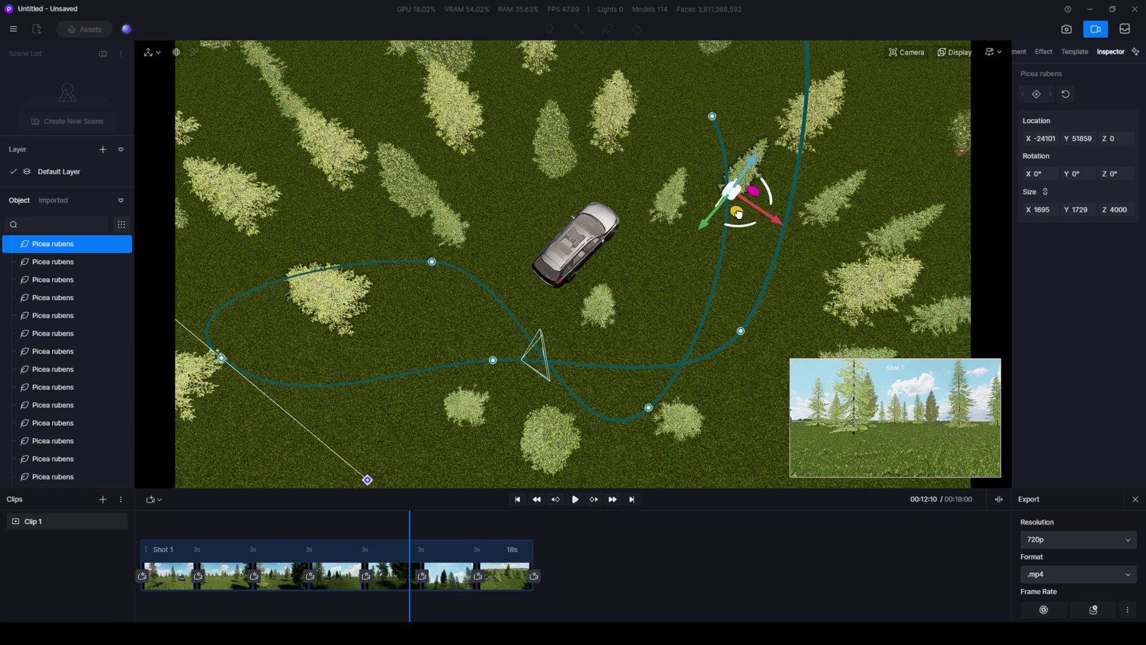
pyautogui.moveTo(738, 213); pyautogui.dragTo(747, 220)
pyautogui.press('space')
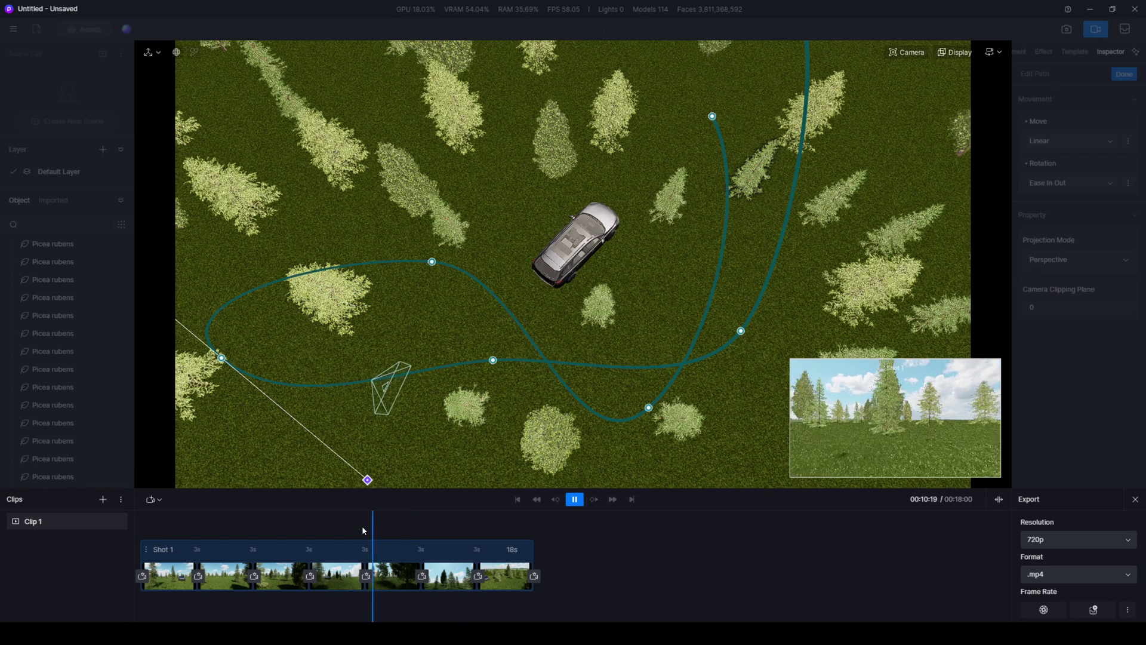
# Turn the mid-path keyframe camera to face the wagon and replay the fly-through.
pyautogui.press('space')
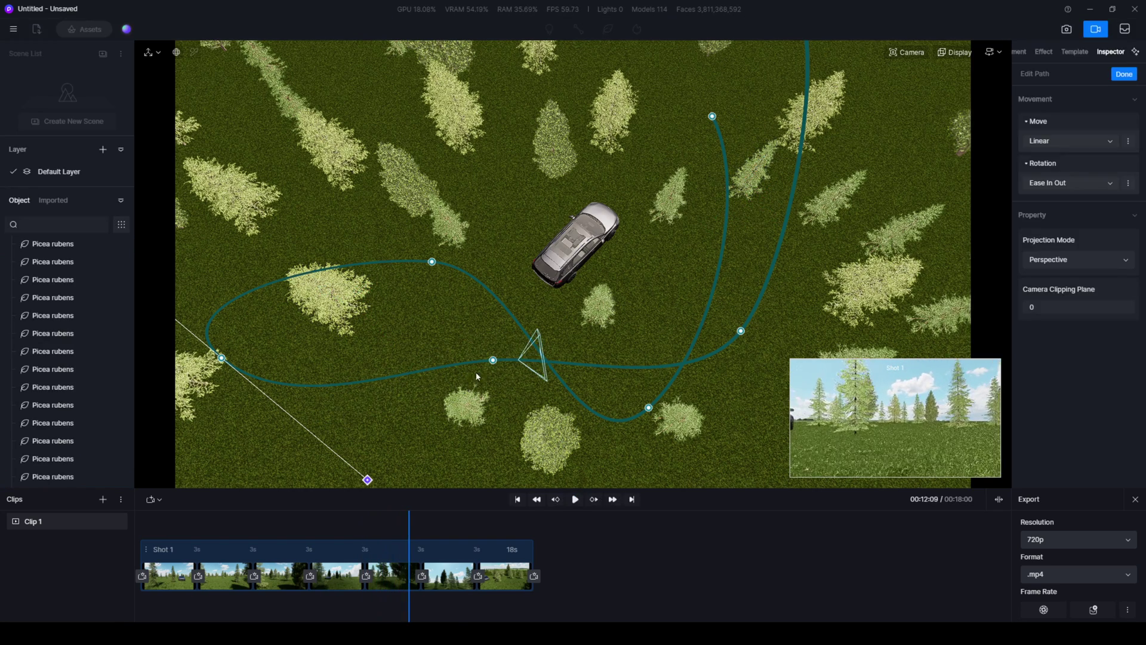
pyautogui.click(493, 362)
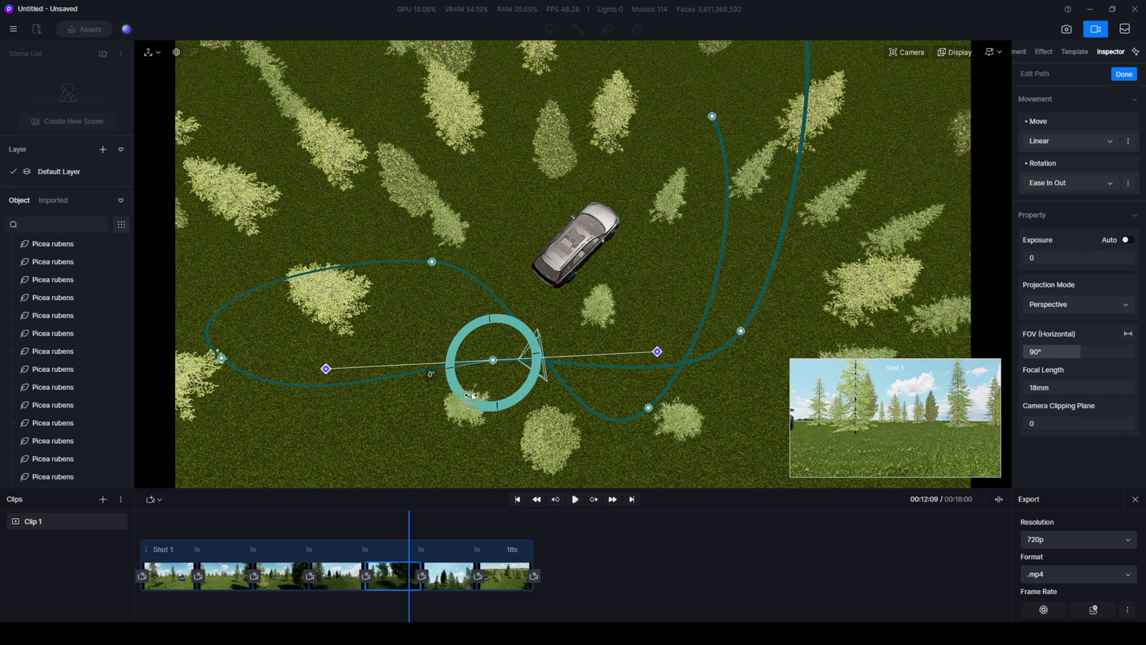
pyautogui.moveTo(471, 393); pyautogui.dragTo(501, 407)
pyautogui.click(333, 522)
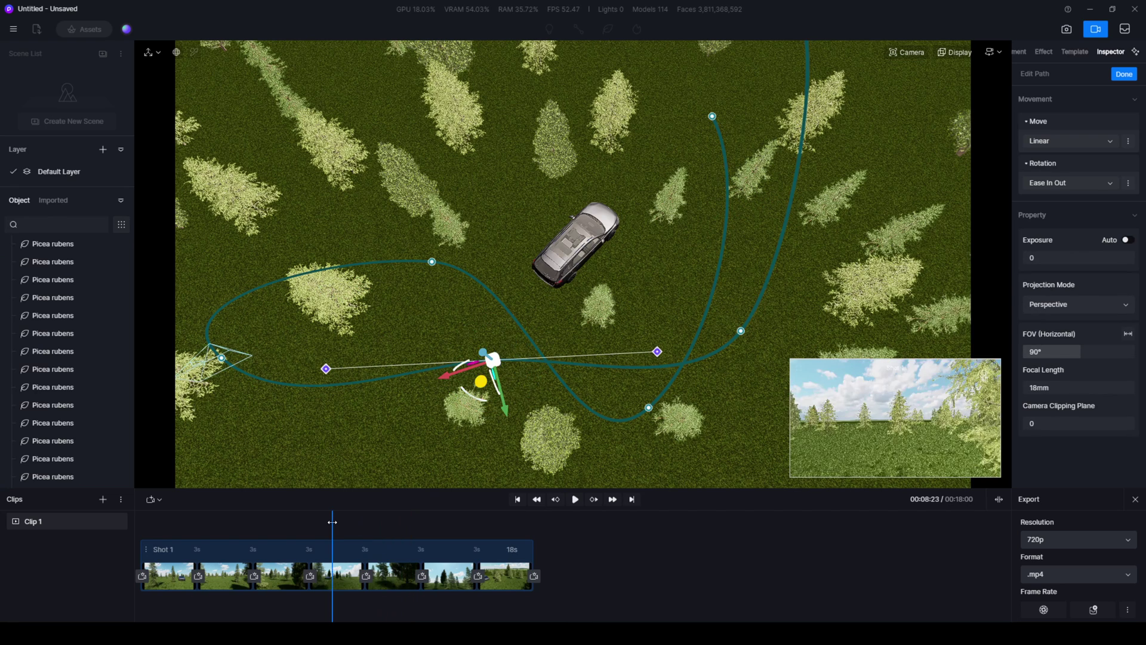
pyautogui.press('space')
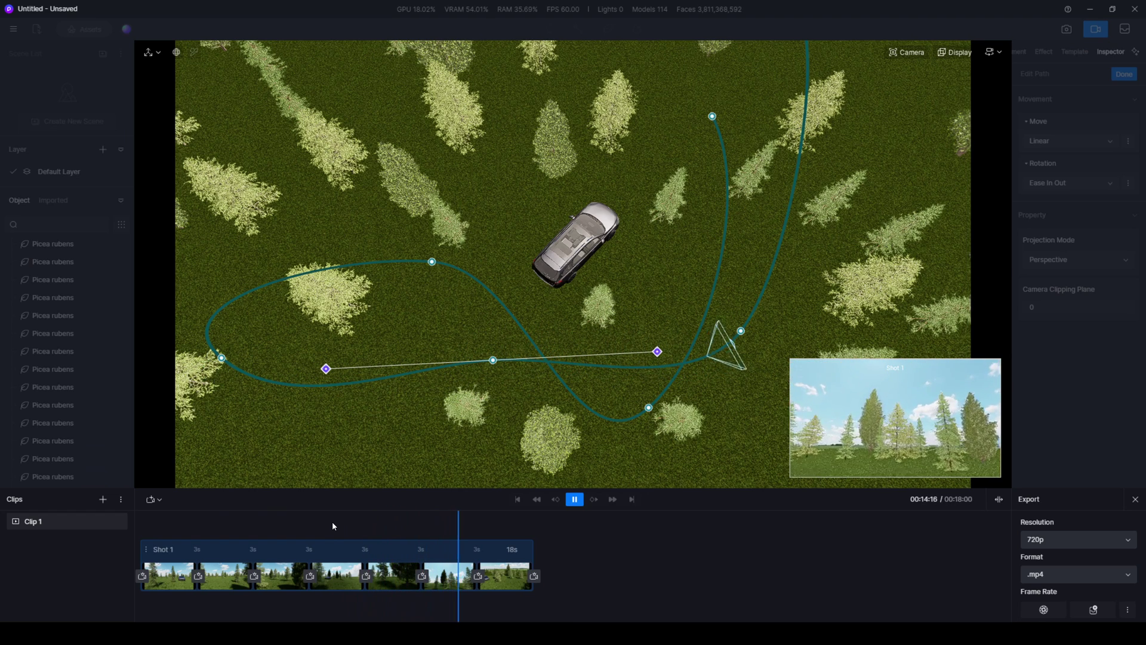
pyautogui.press('space')
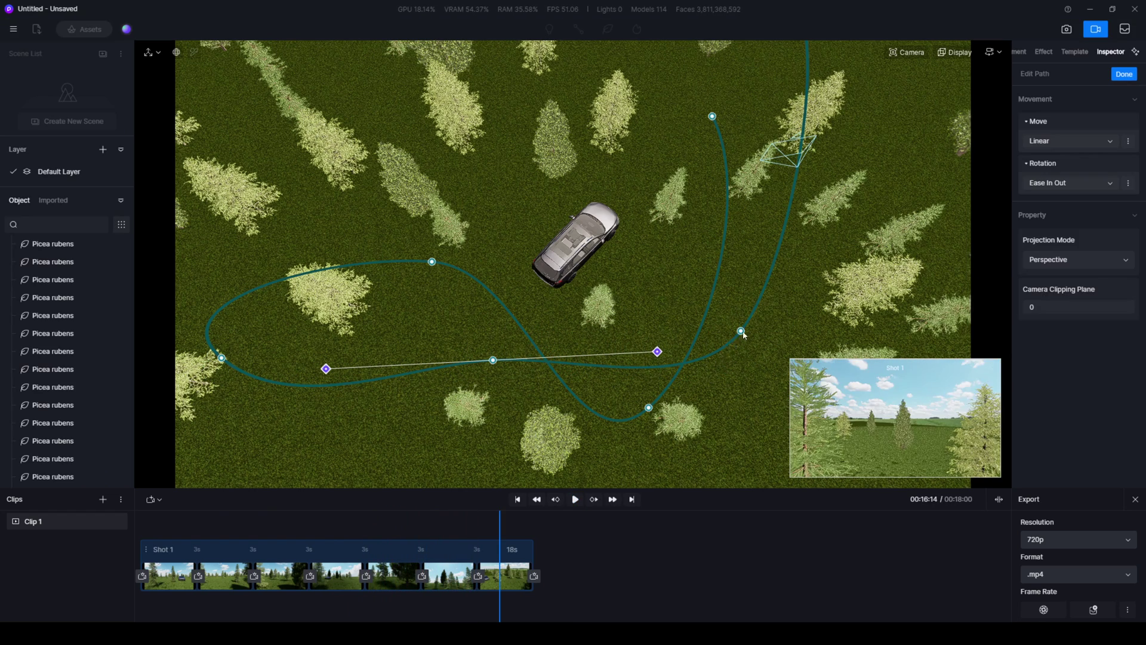
# Select the final keyframe at the path's end and rotate its camera.
pyautogui.click(741, 331)
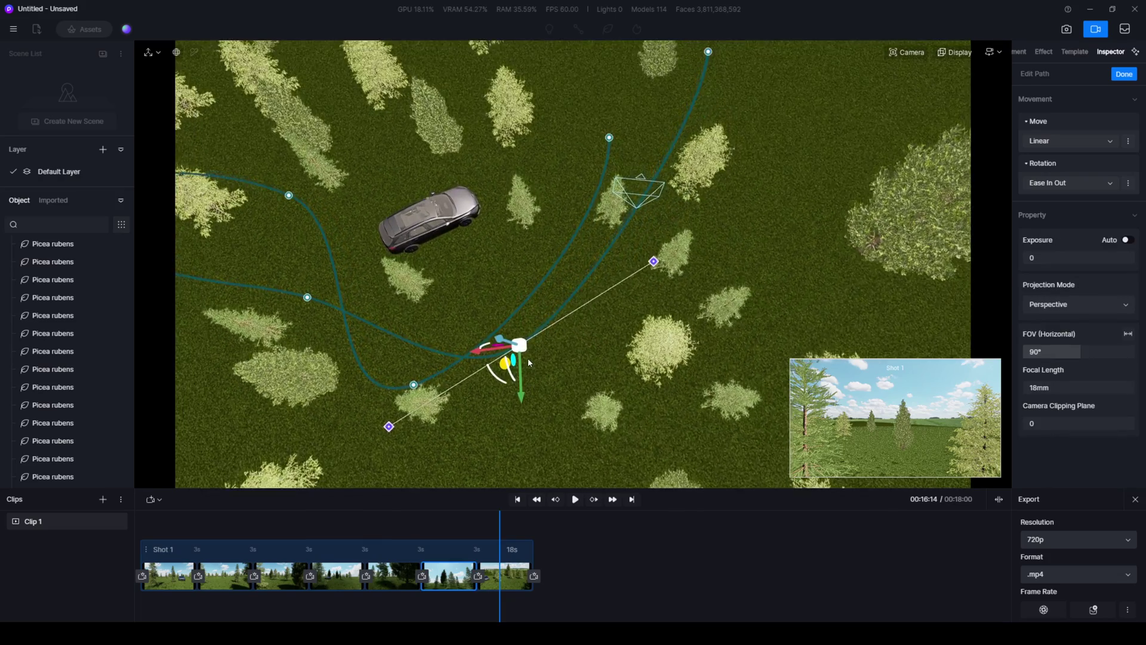
pyautogui.click(708, 89)
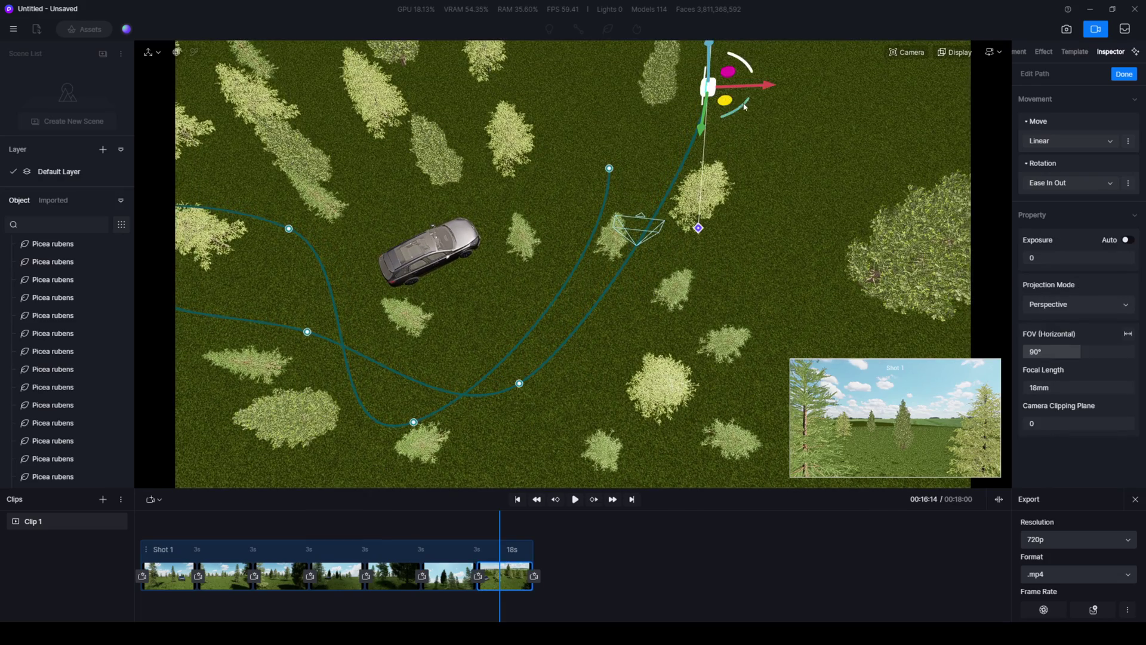
pyautogui.moveTo(744, 106); pyautogui.dragTo(655, 129)
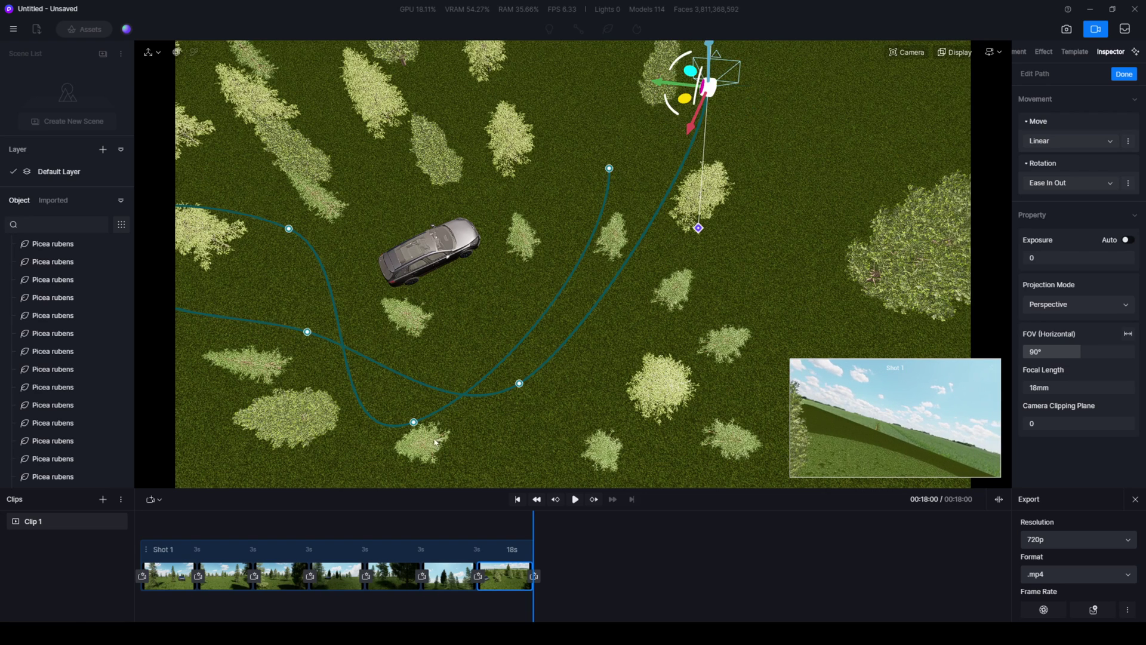
# Re-aim the lower path keyframe camera about -36° and replay the fly-through.
pyautogui.click(520, 383)
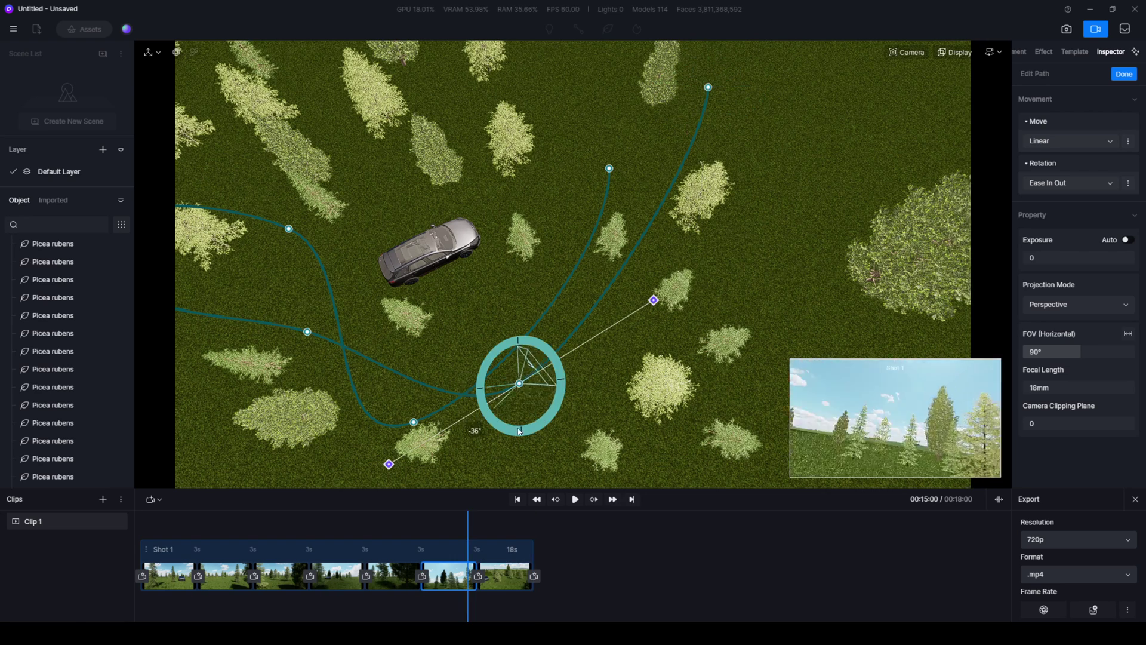
pyautogui.click(417, 524)
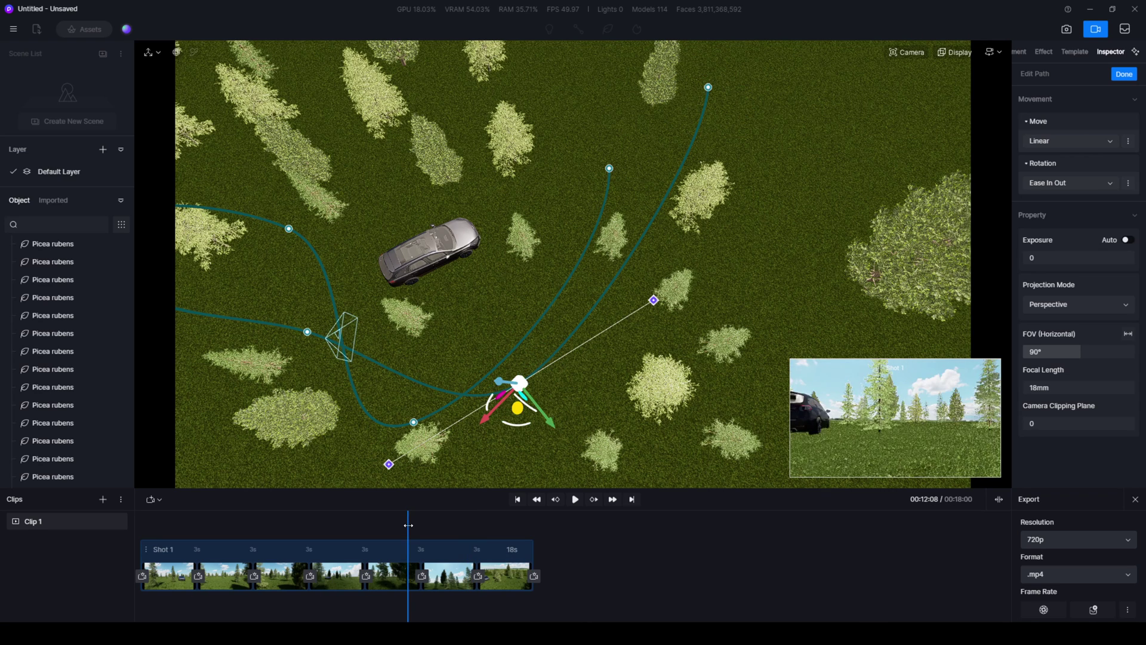
pyautogui.press('space')
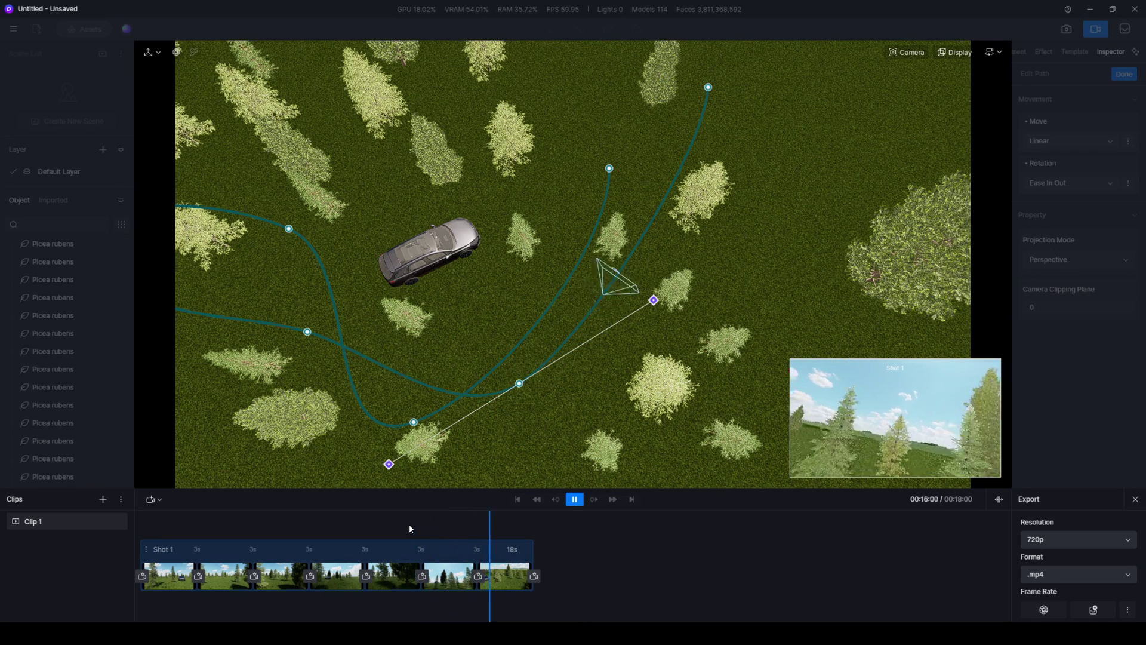
pyautogui.press('space')
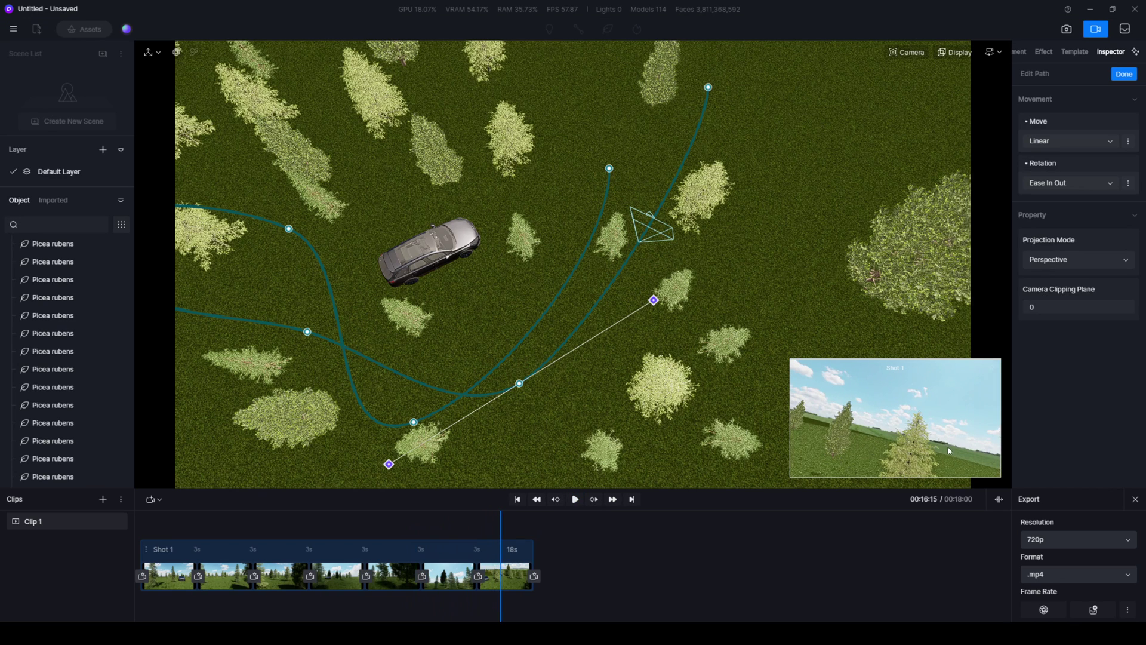
# Replay from about 7 seconds, look through the keyframe camera up close, then return to the overview.
pyautogui.click(292, 525)
pyautogui.press('space')
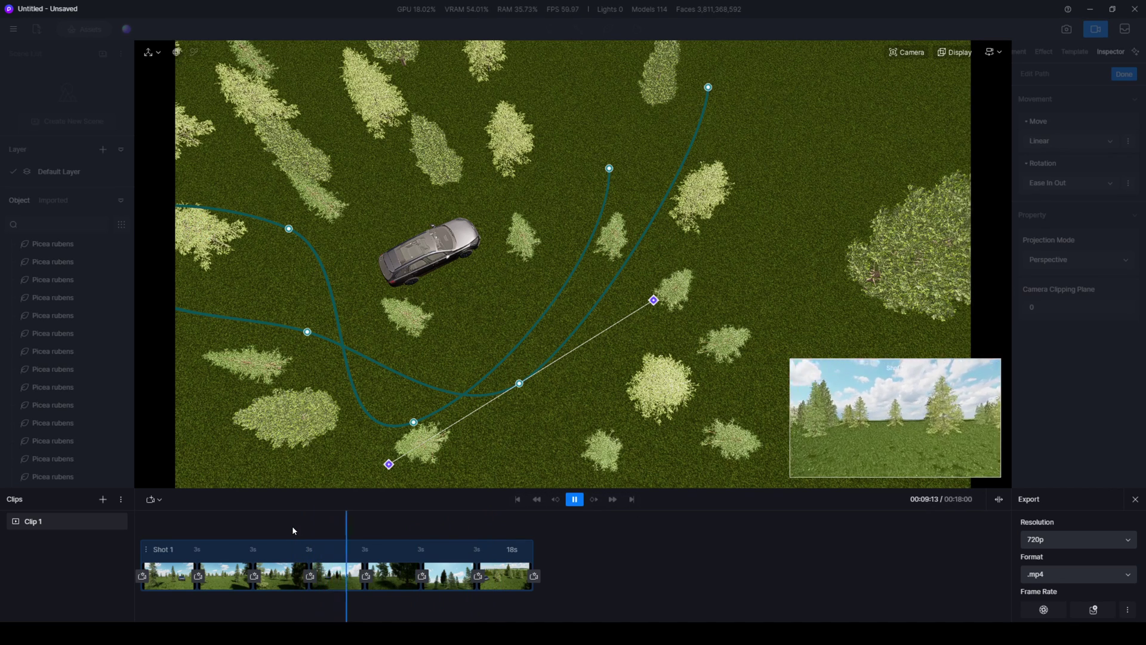
pyautogui.press('space')
pyautogui.click(301, 528)
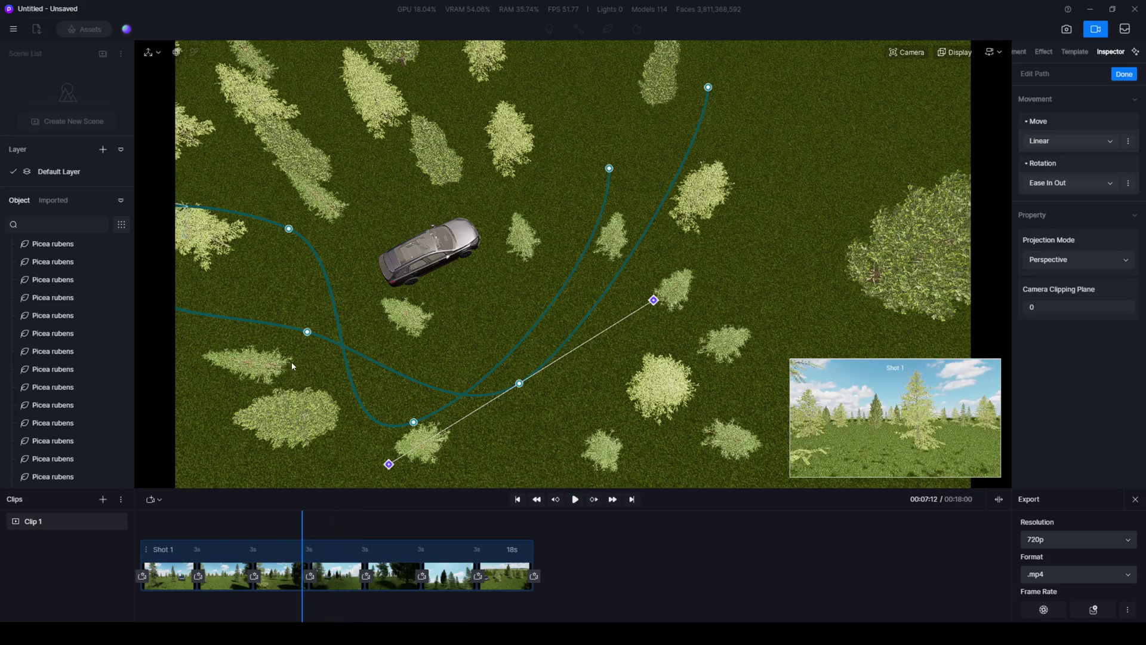
pyautogui.moveTo(341, 350); pyautogui.dragTo(486, 297, button='middle')
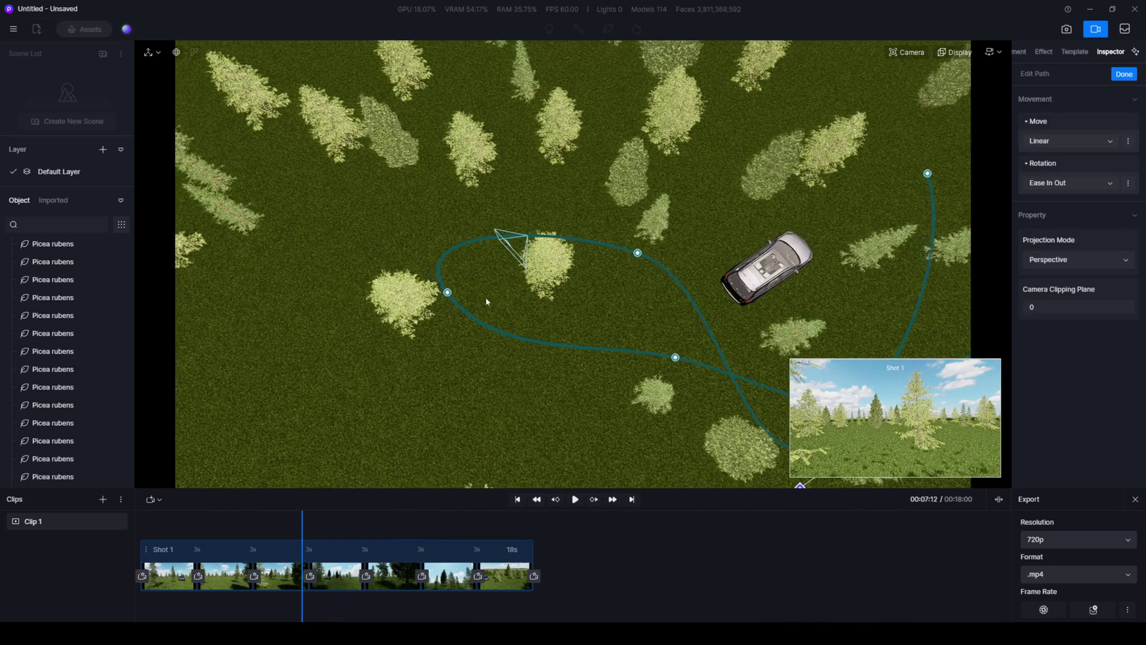
pyautogui.click(449, 292)
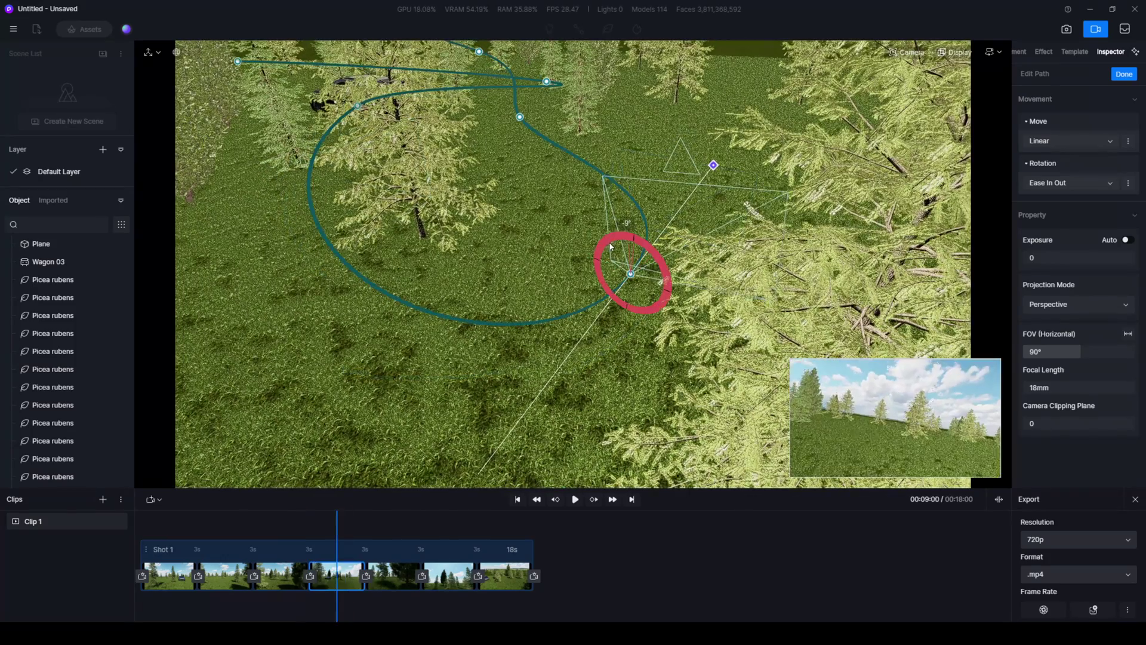
pyautogui.click(595, 279)
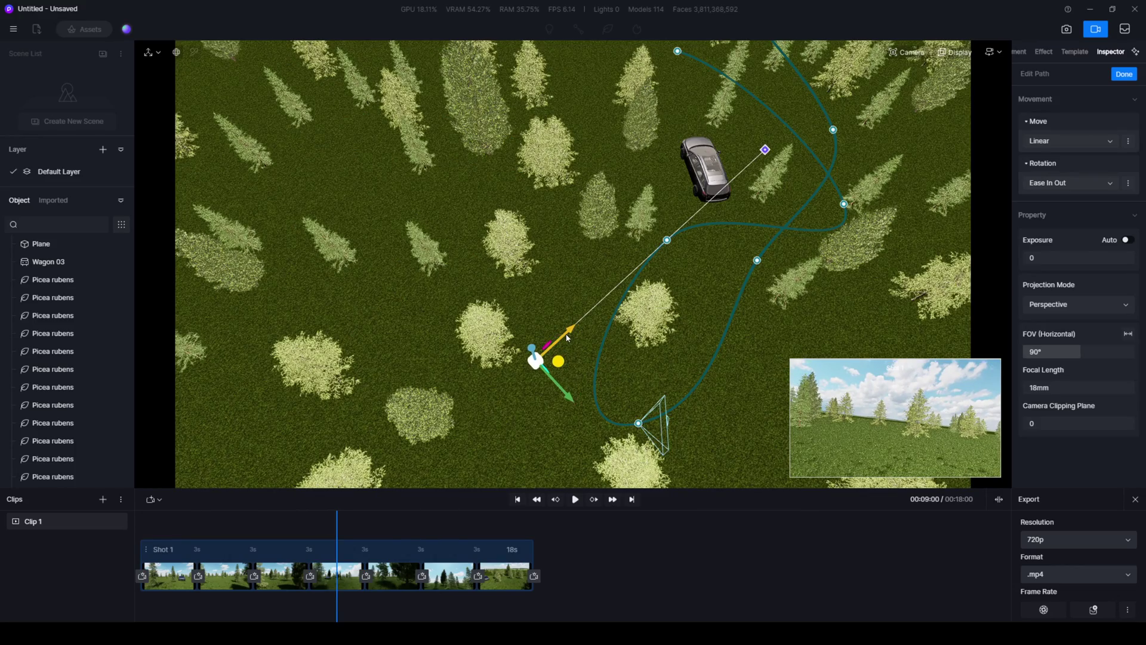
# Exit path editing via the ground plane and play Shot 1's fly-through from the start.
pyautogui.click(520, 286)
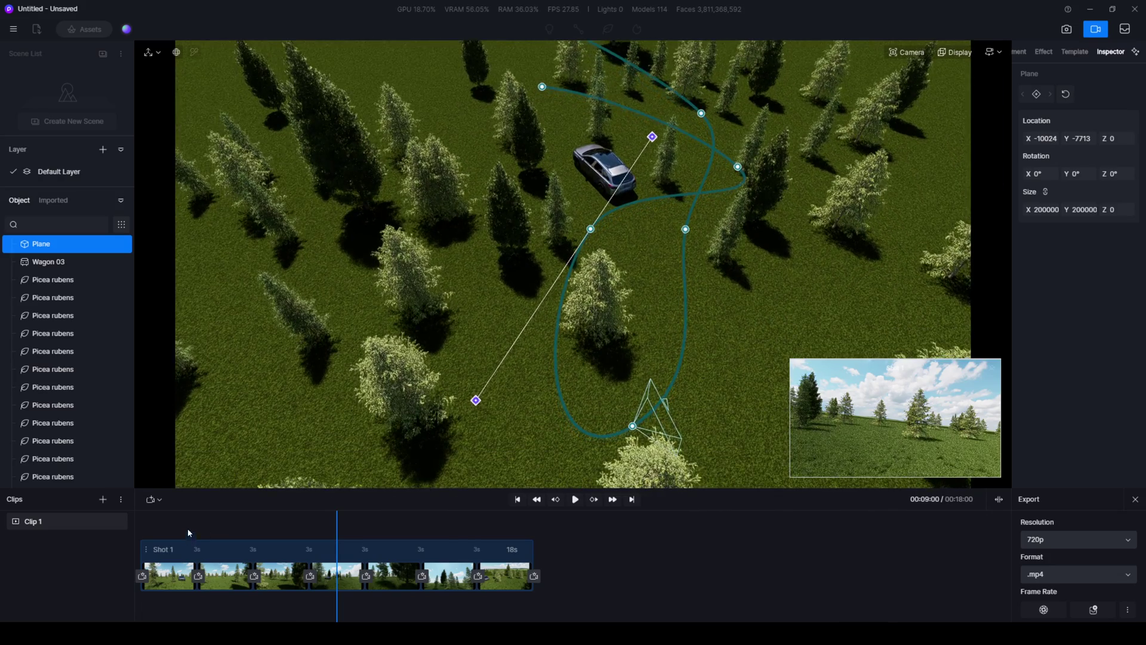
pyautogui.press('space')
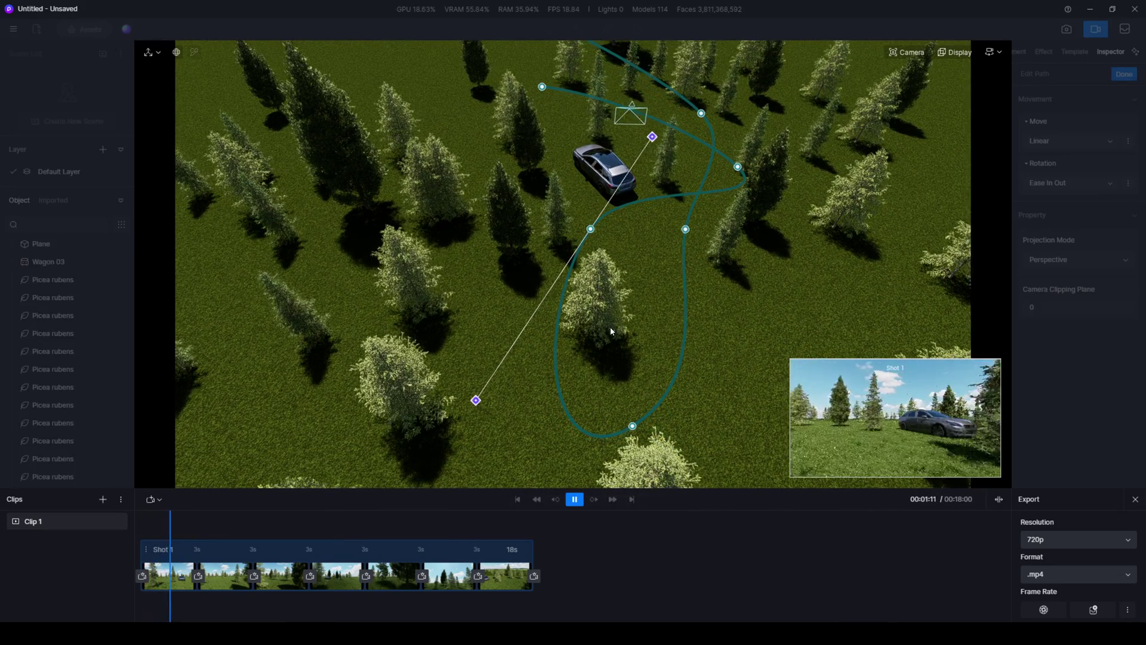